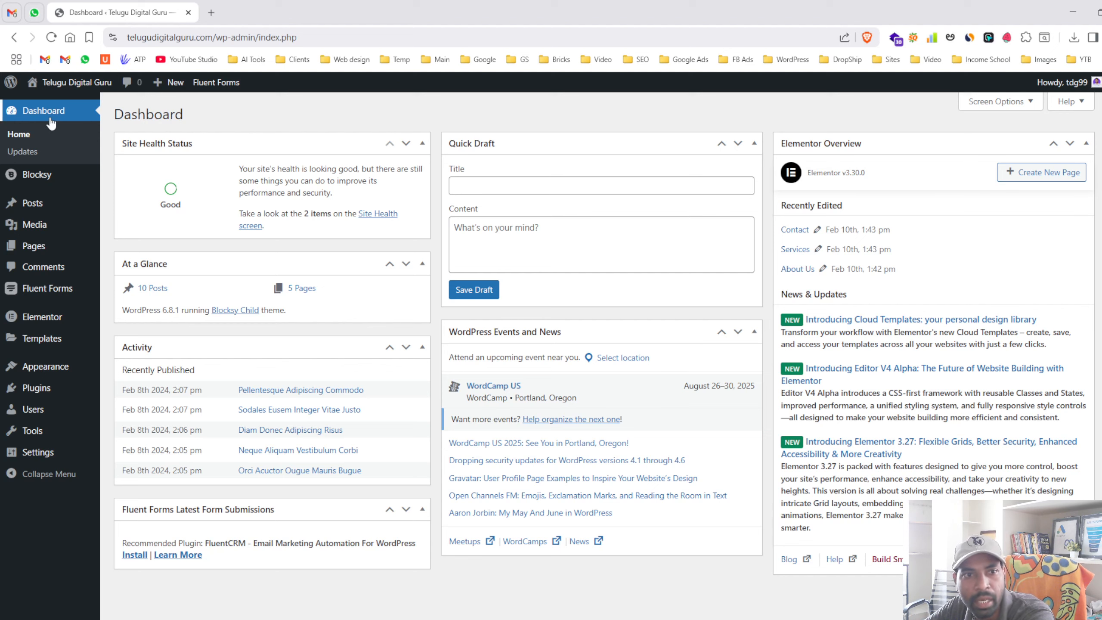
- Check the Updates page confirming WordPress 6.8.1 is current, with plugins and themes up to date
click(47, 153)
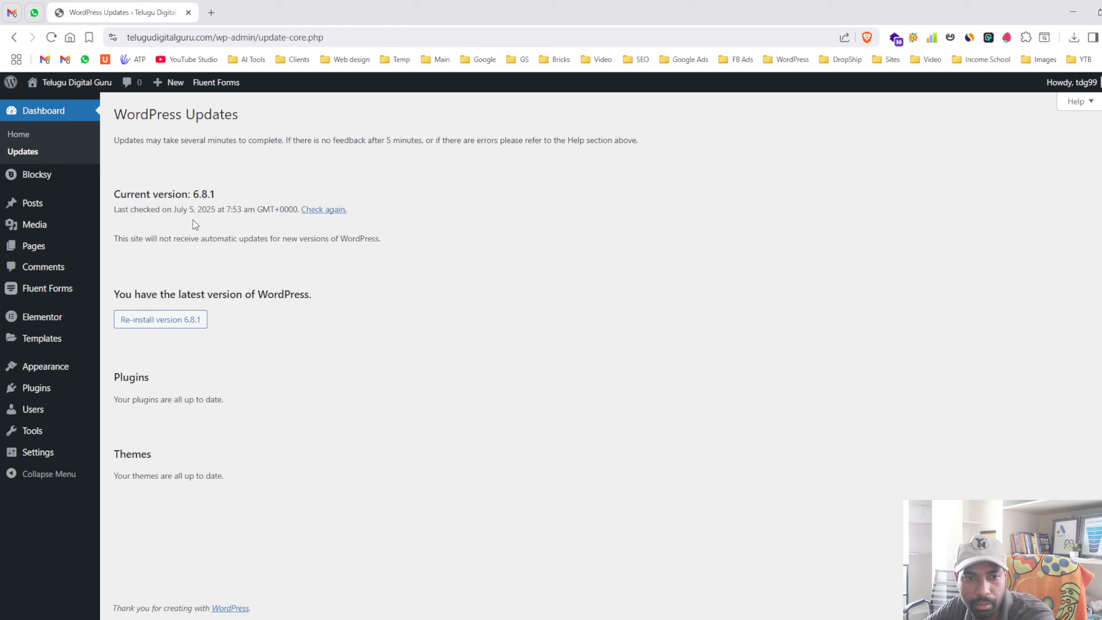
drag(115, 114, 186, 114)
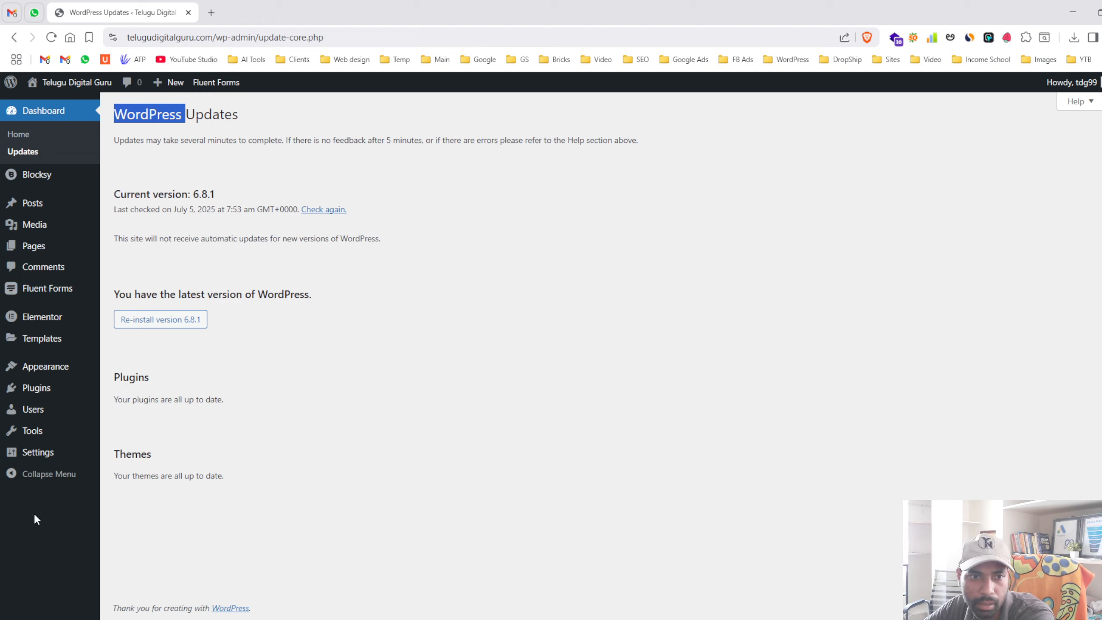
mouse_move(58, 213)
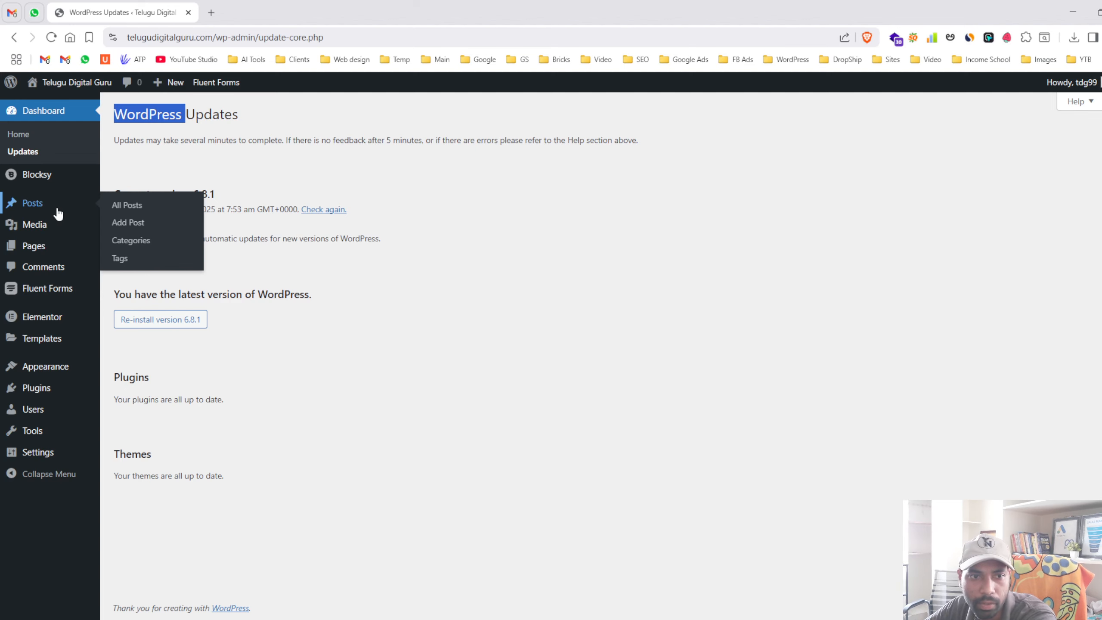
- Open the All Posts list and scroll through it
click(58, 213)
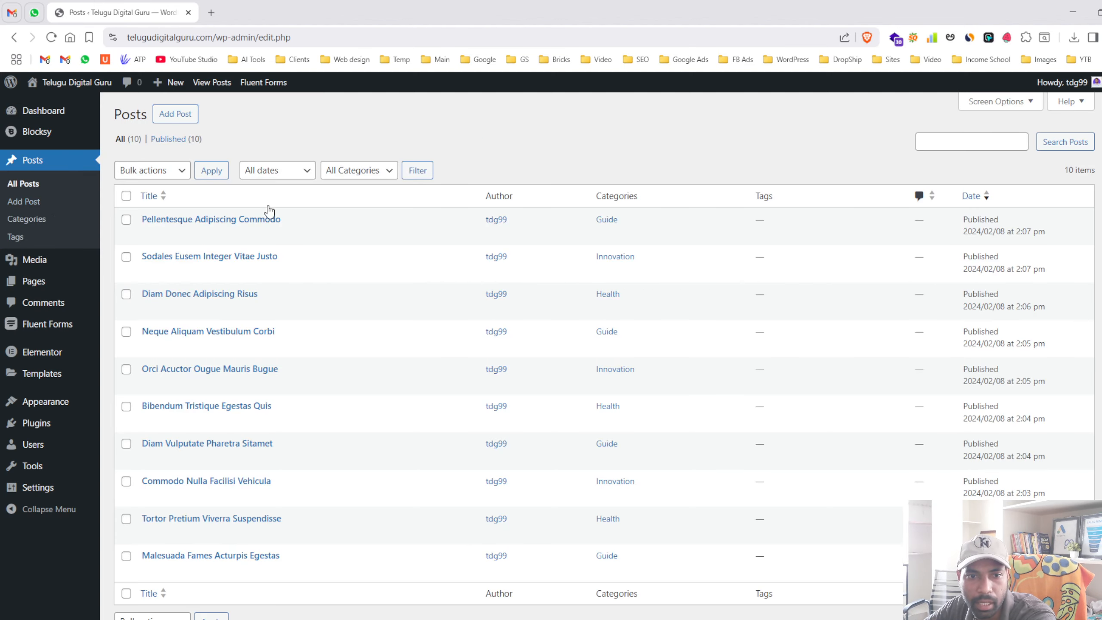
scroll(278, 215, down, 1)
scroll(277, 213, up, 1)
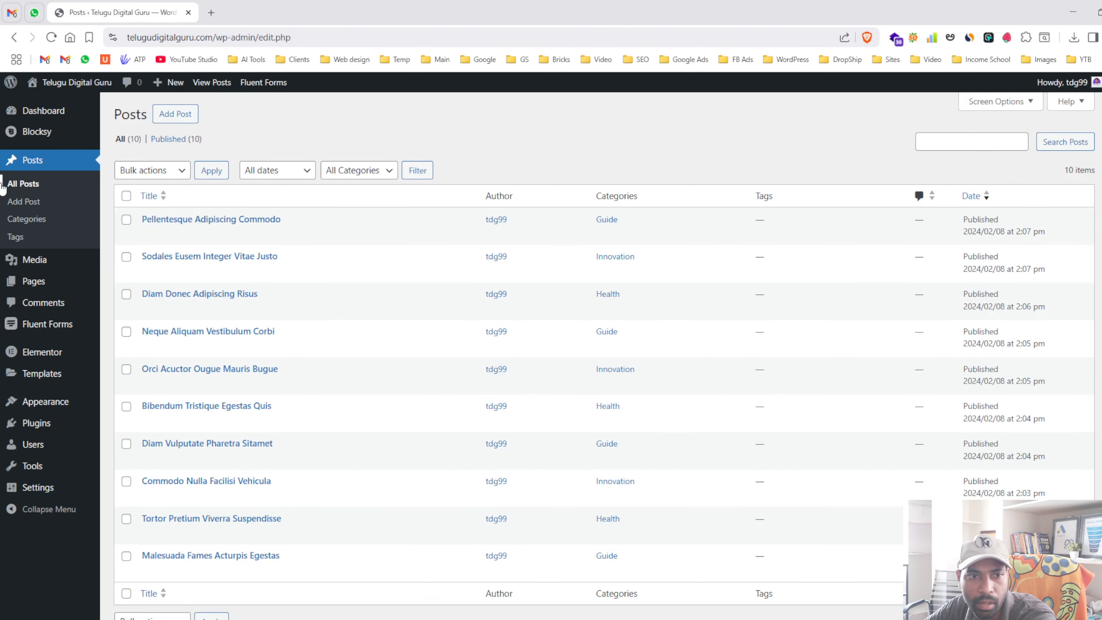
scroll(345, 233, down, 1)
scroll(345, 233, up, 1)
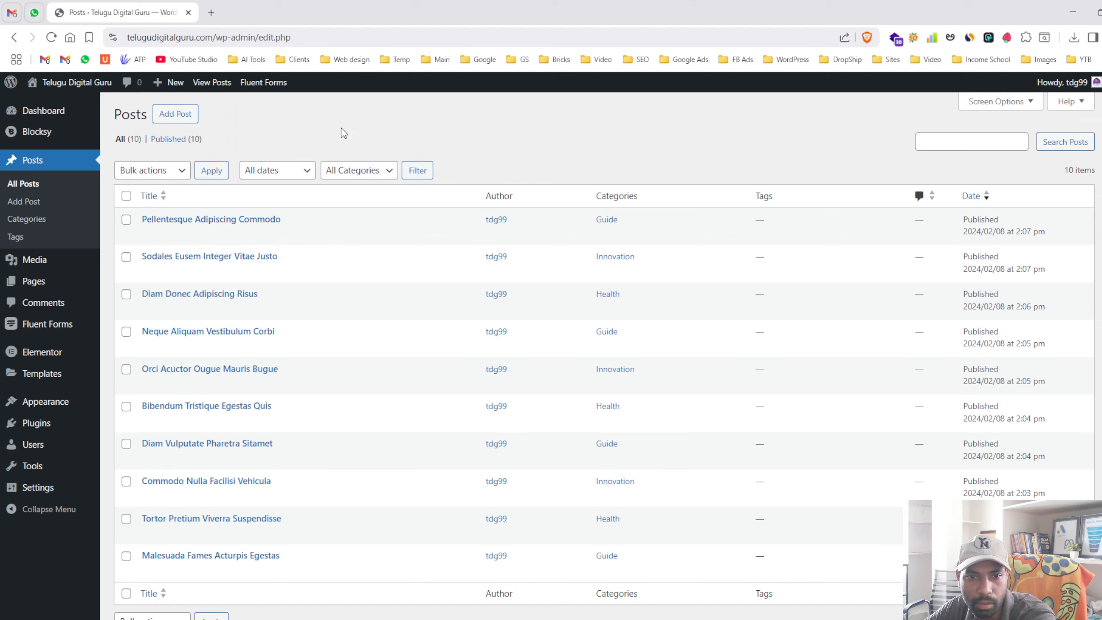
- Open 'Pellentesque Adipiscing Commodo' in the editor and look over its title and first paragraph
click(189, 220)
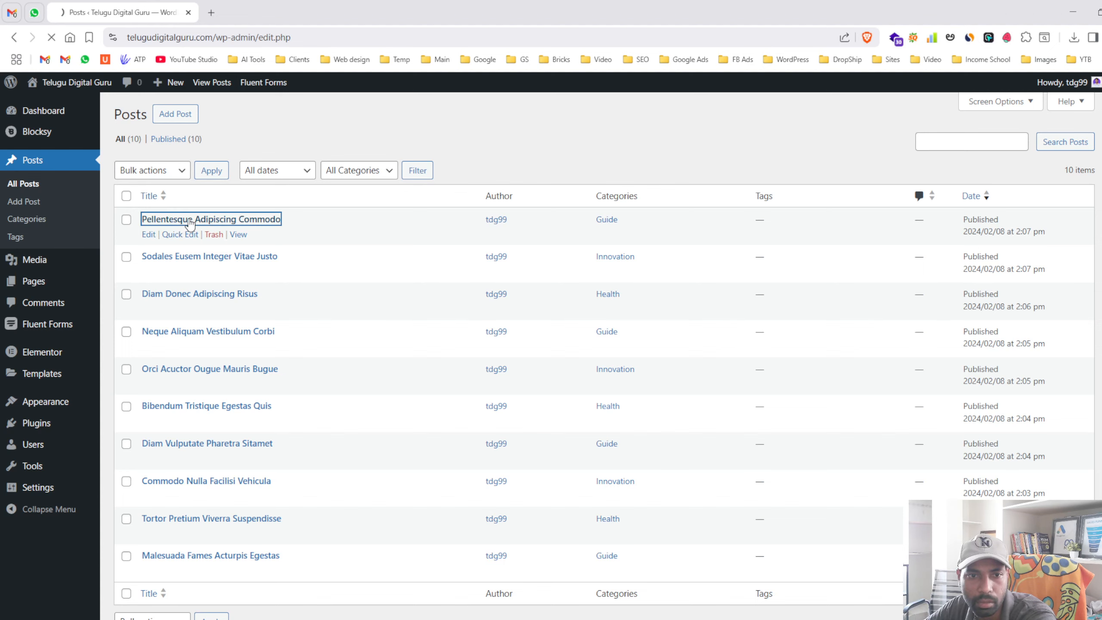
click(382, 195)
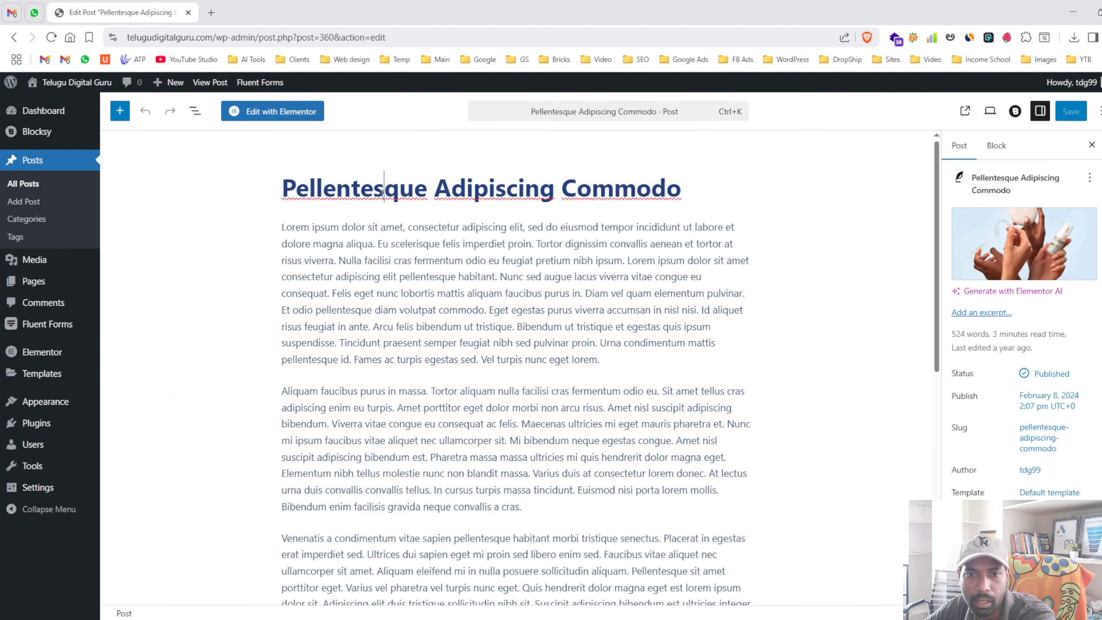
triple_click(387, 276)
click(231, 289)
scroll(491, 267, down, 9)
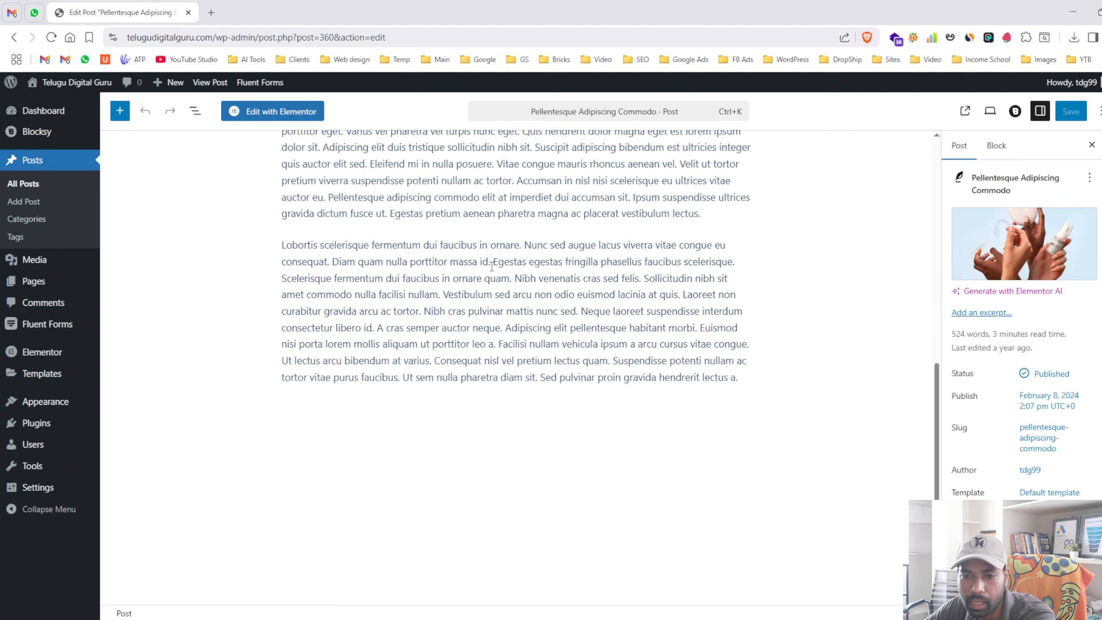
scroll(492, 267, up, 1)
scroll(491, 267, up, 10)
mouse_move(982, 252)
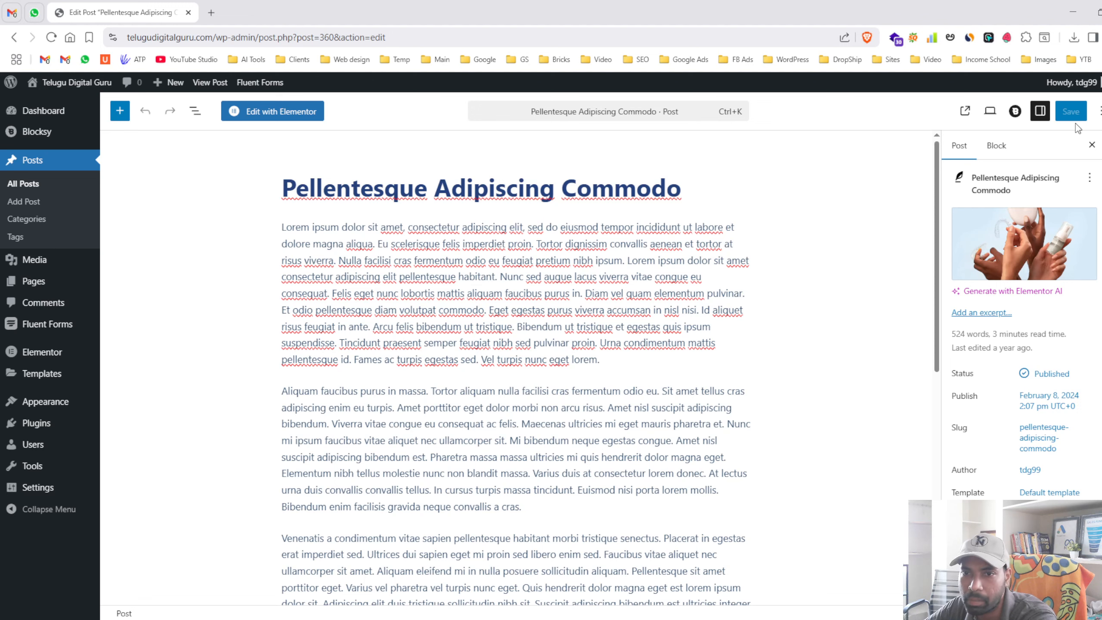
- View the post on the live site, check its slug, and return to the posts list
click(204, 82)
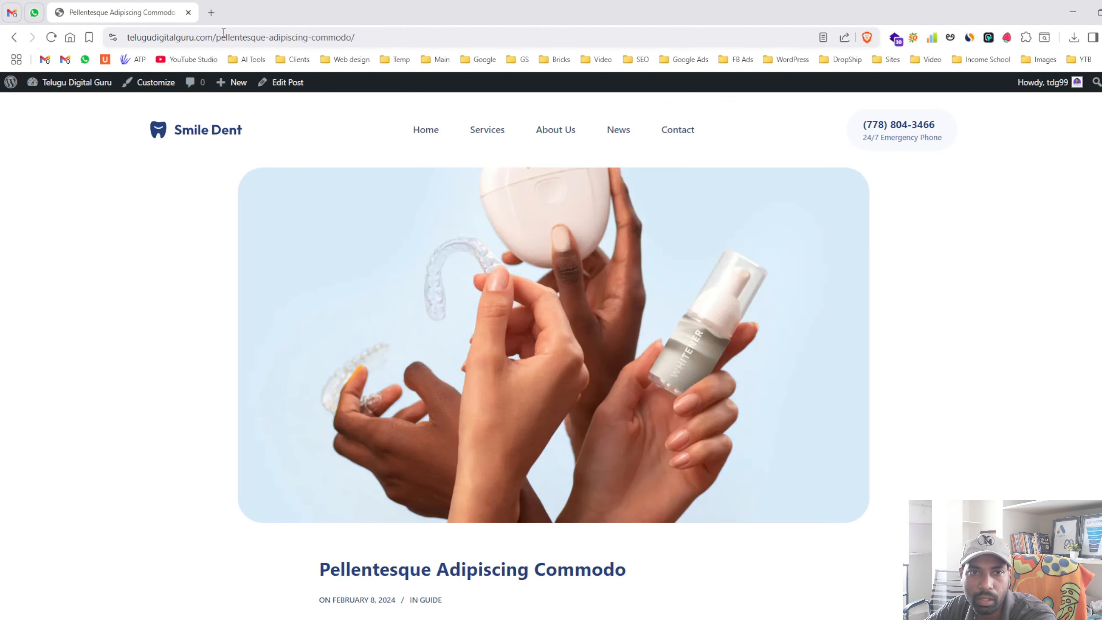
drag(223, 35, 413, 38)
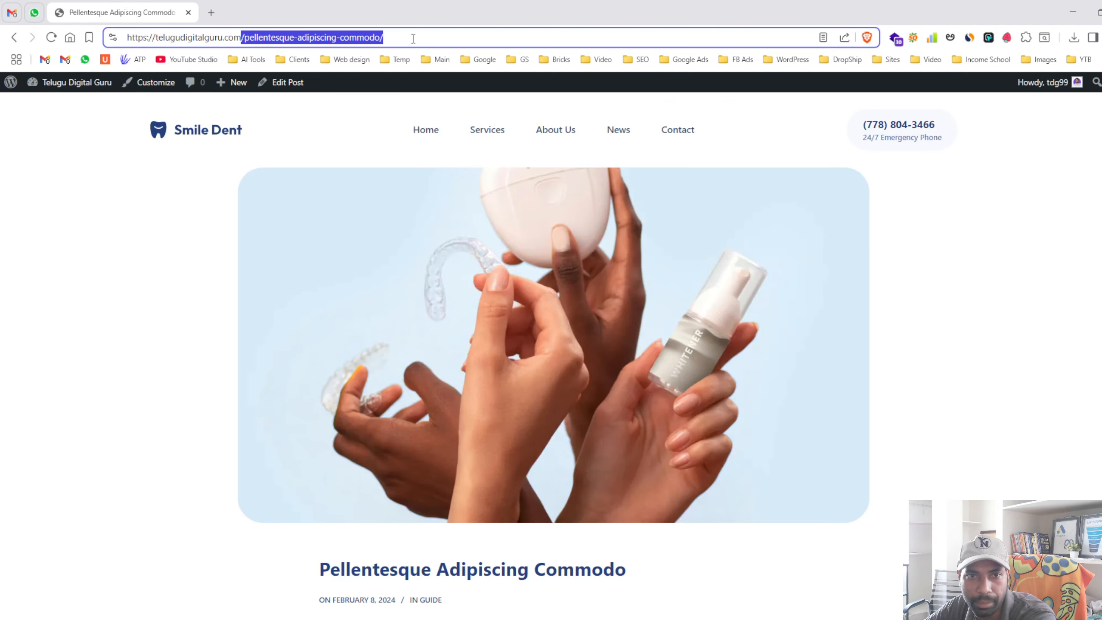
click(14, 38)
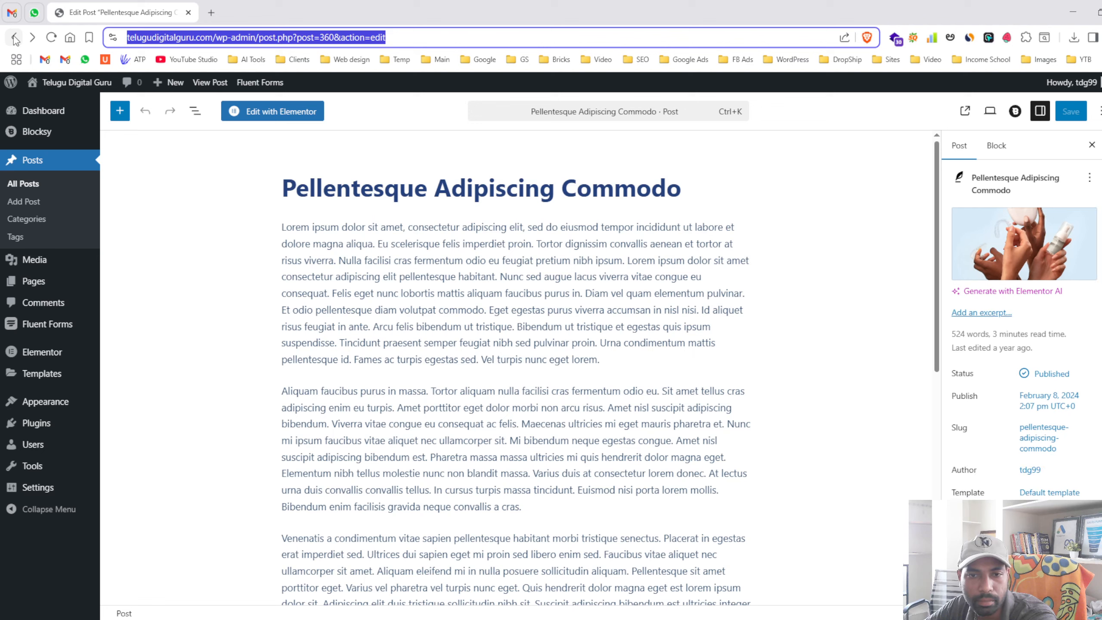
click(14, 38)
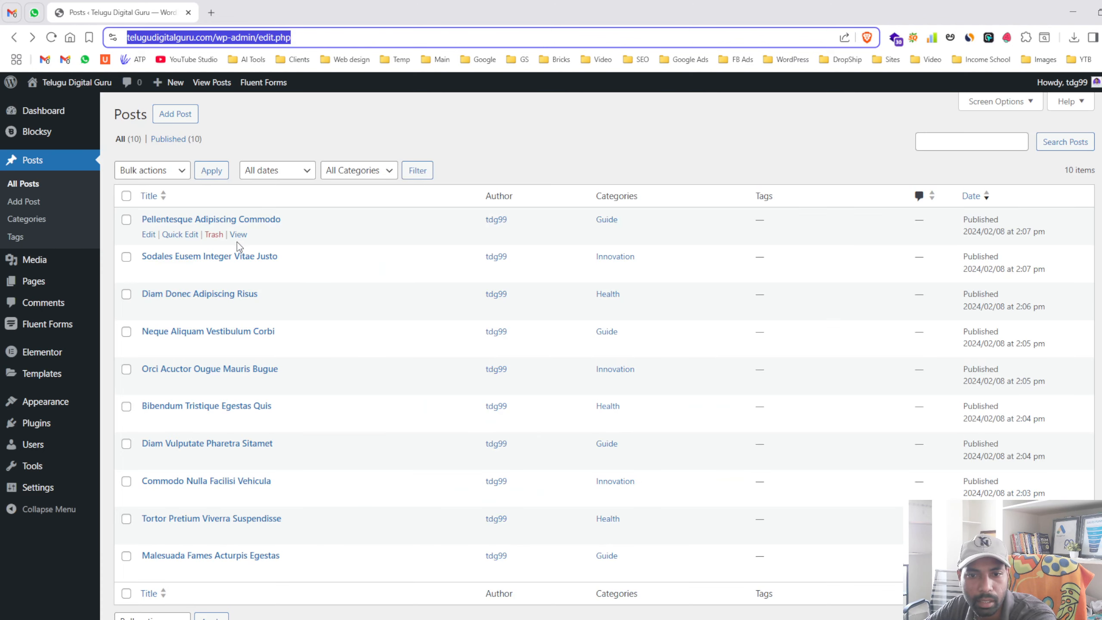
- Create a new post titled 'This is Post Title' and place the cursor in its empty body
click(178, 114)
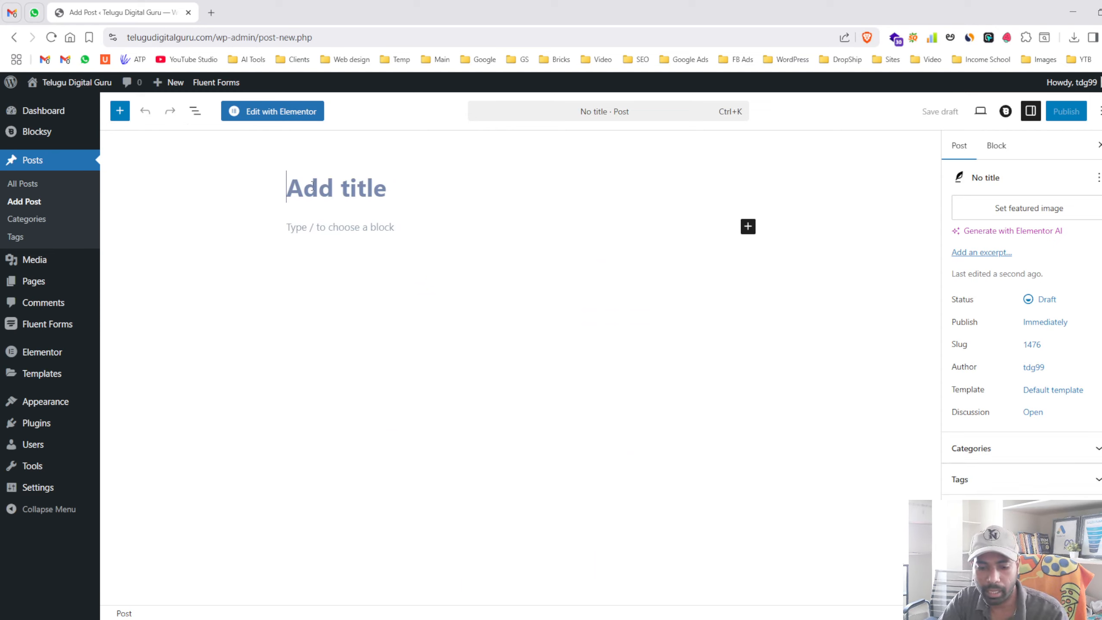
text(This is)
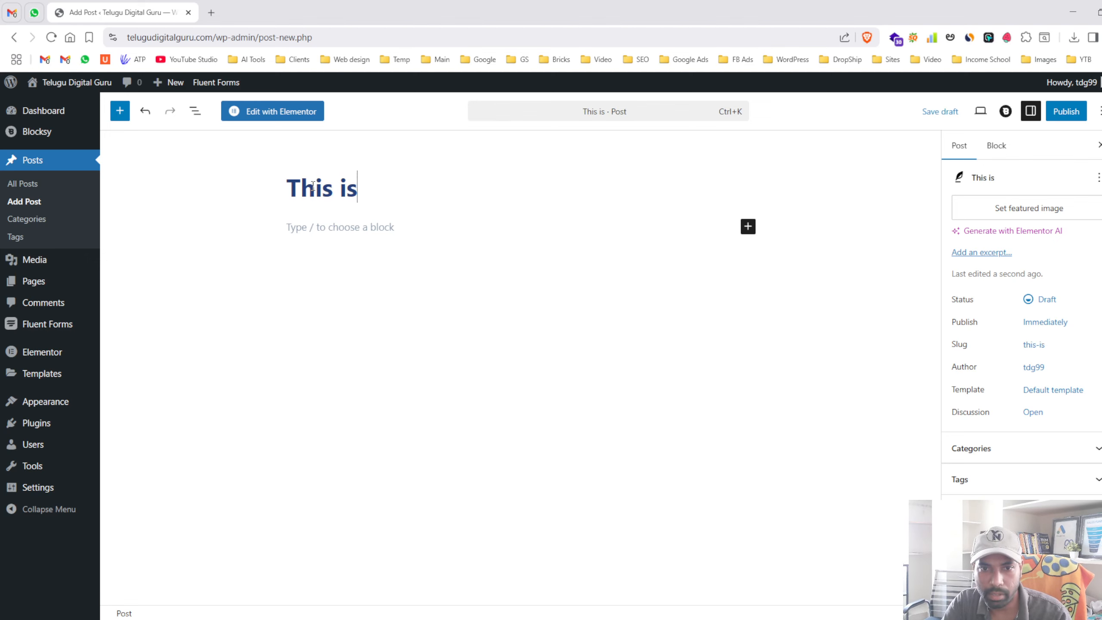
text( Post Title)
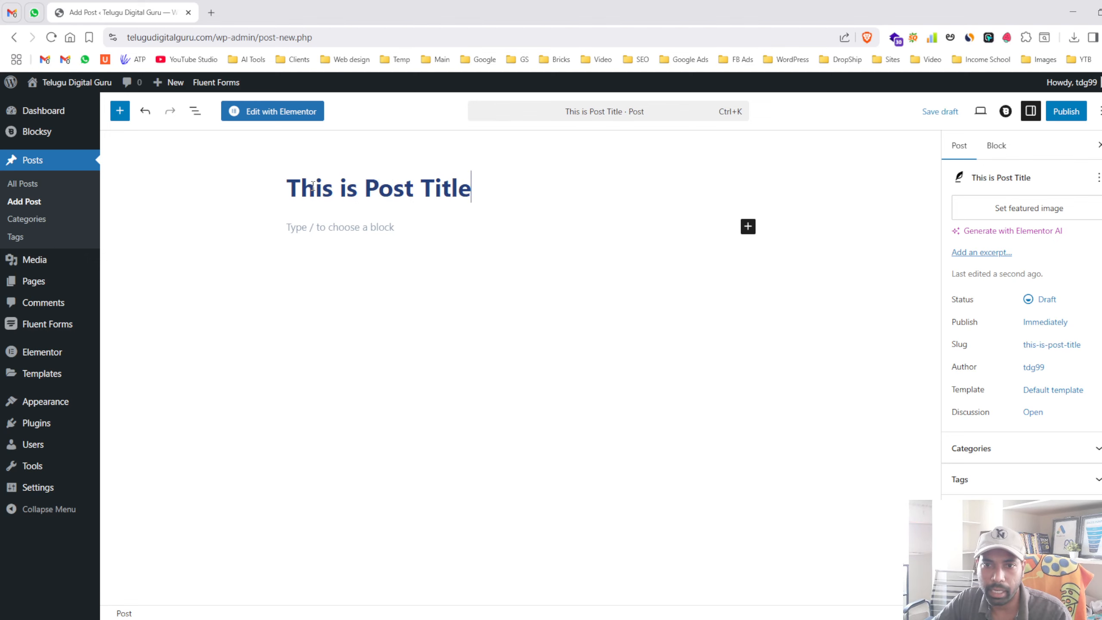
key(ctrl+a)
click(350, 223)
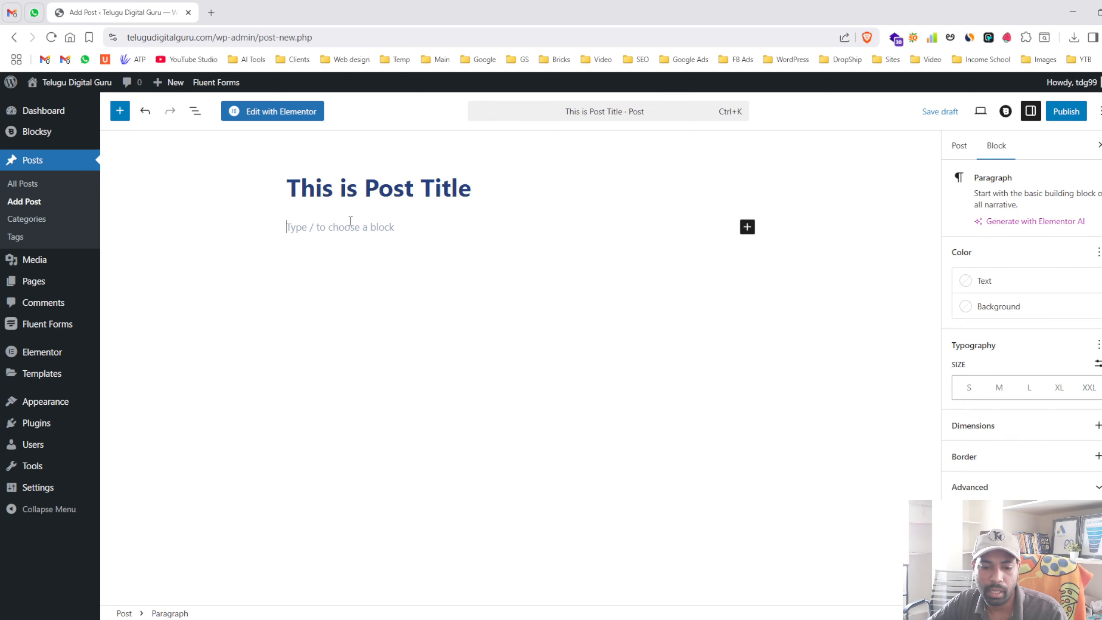
- In a new tab, search 'lorem ipsum', open lipsum.com and copy its first paragraph
key(ctrl+t)
text(lorem)
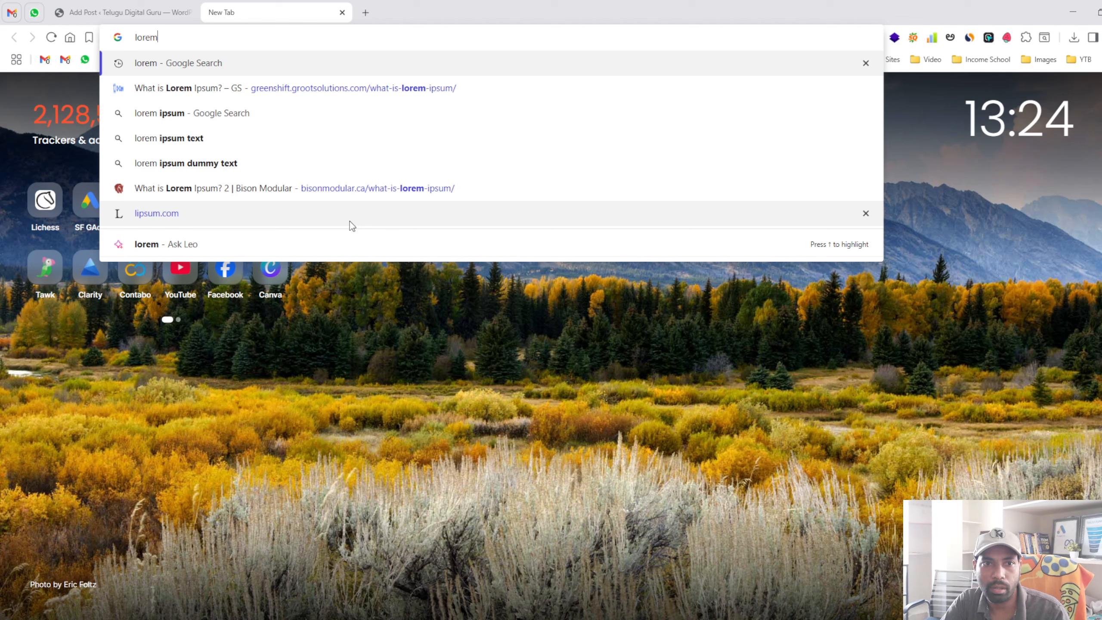
key(Down)
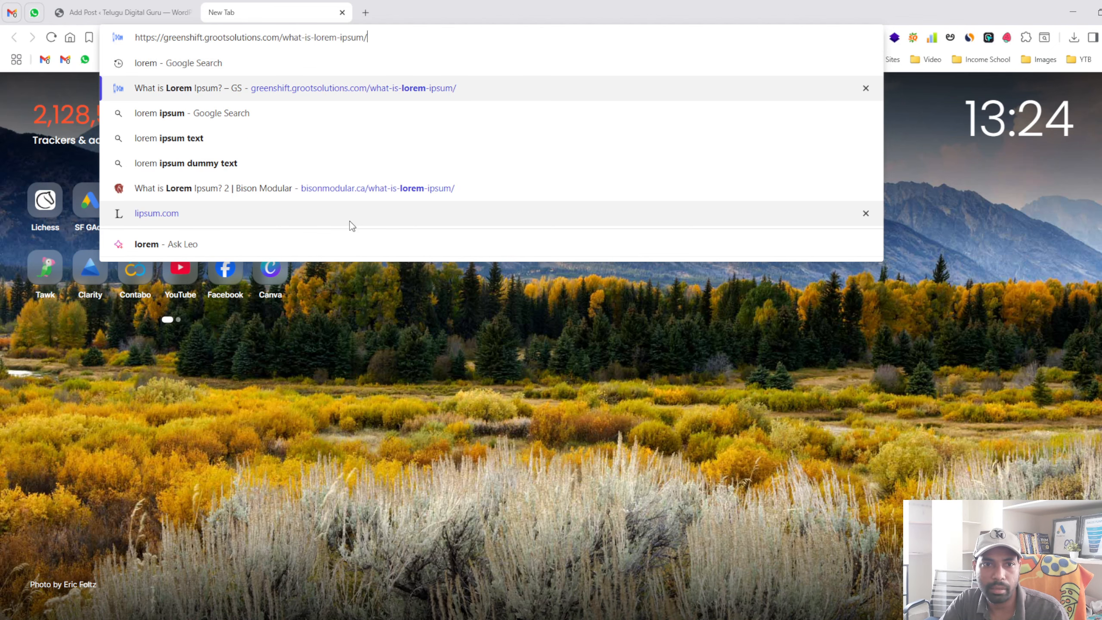
key(Down)
key(Return)
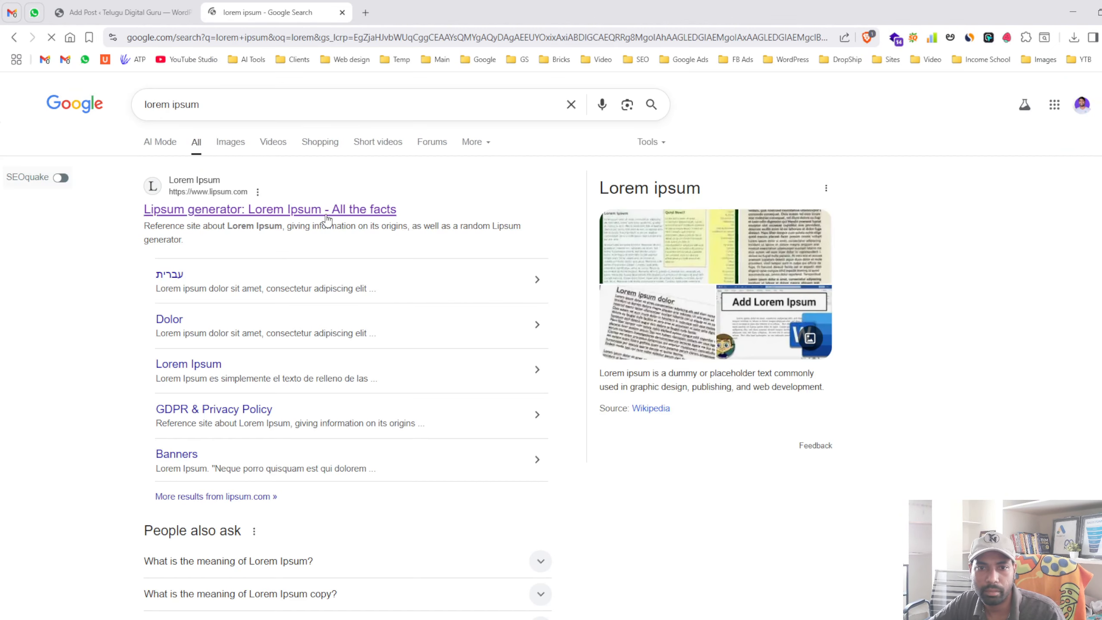
click(332, 211)
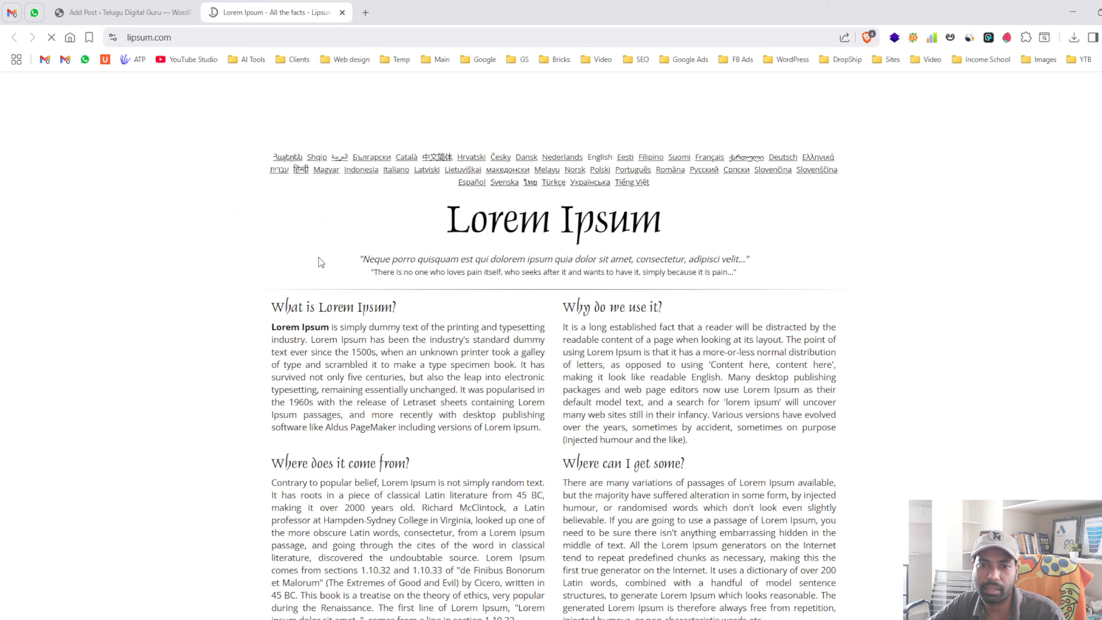
drag(272, 327, 540, 427)
- Paste the Lorem Ipsum text into the post body and publish 'This is Post Title'
click(93, 16)
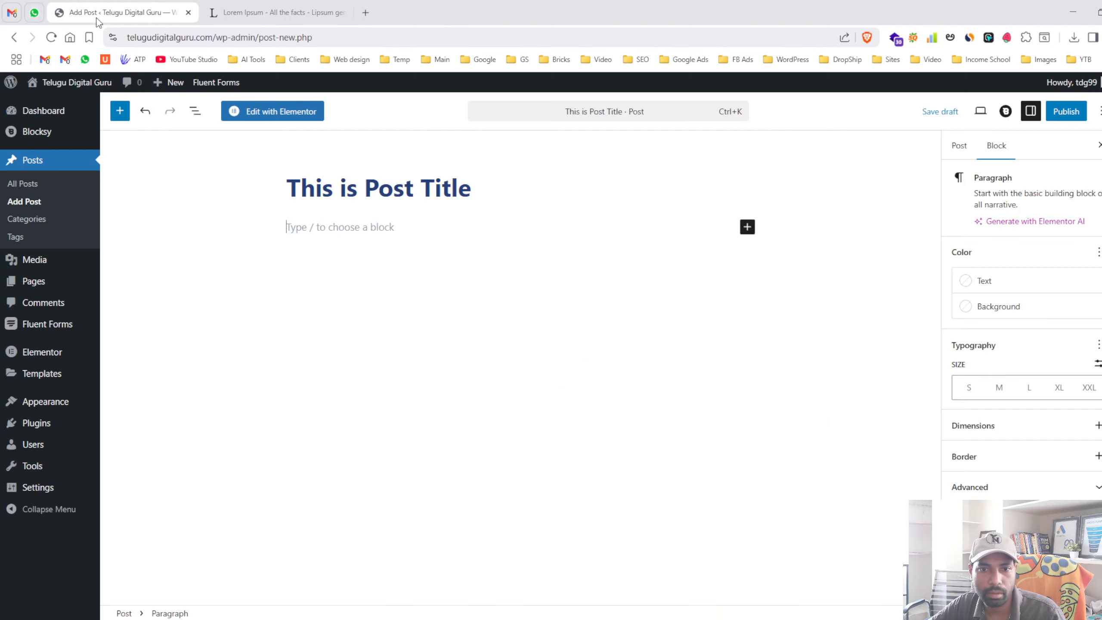
key(ctrl+v)
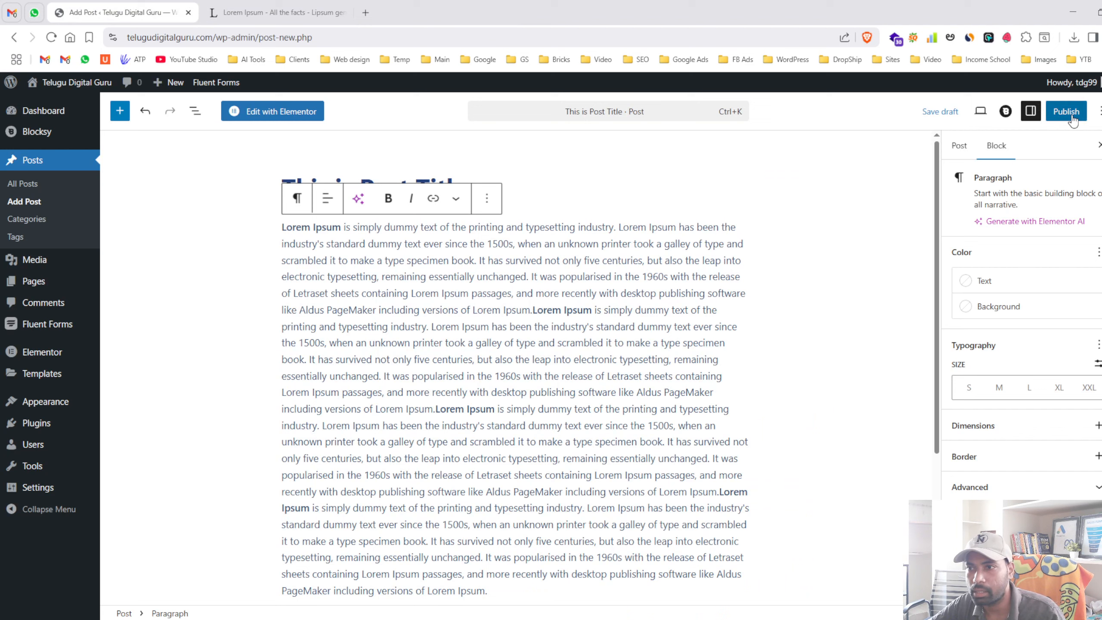
click(1070, 114)
click(1070, 114)
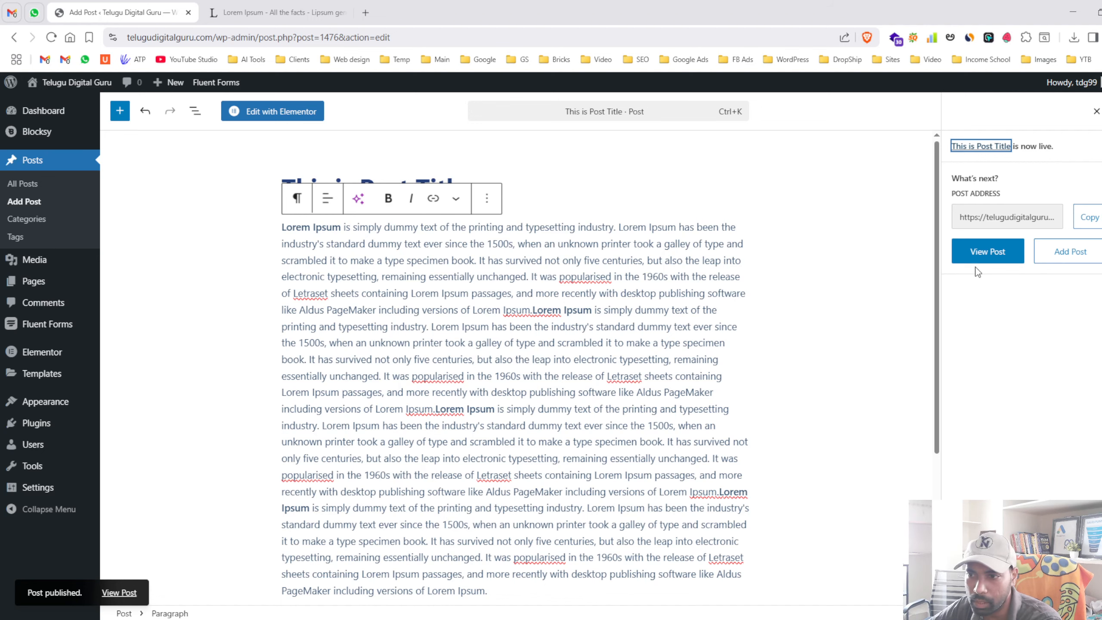
- View the published post with slug this-is-post-title live, then reopen it in the editor
click(979, 254)
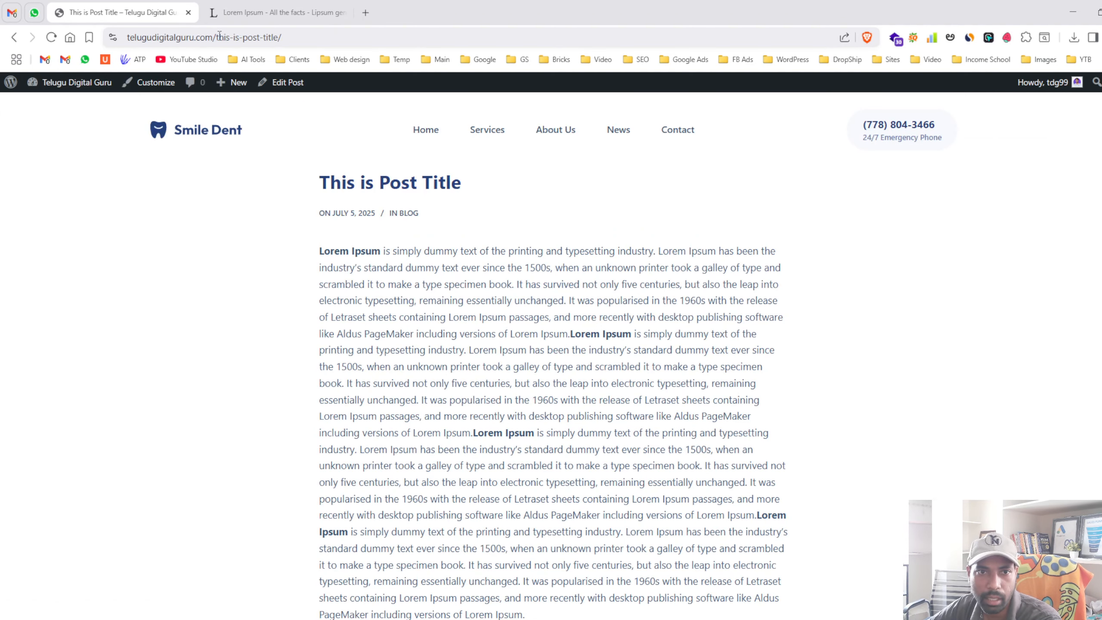
drag(217, 40, 354, 42)
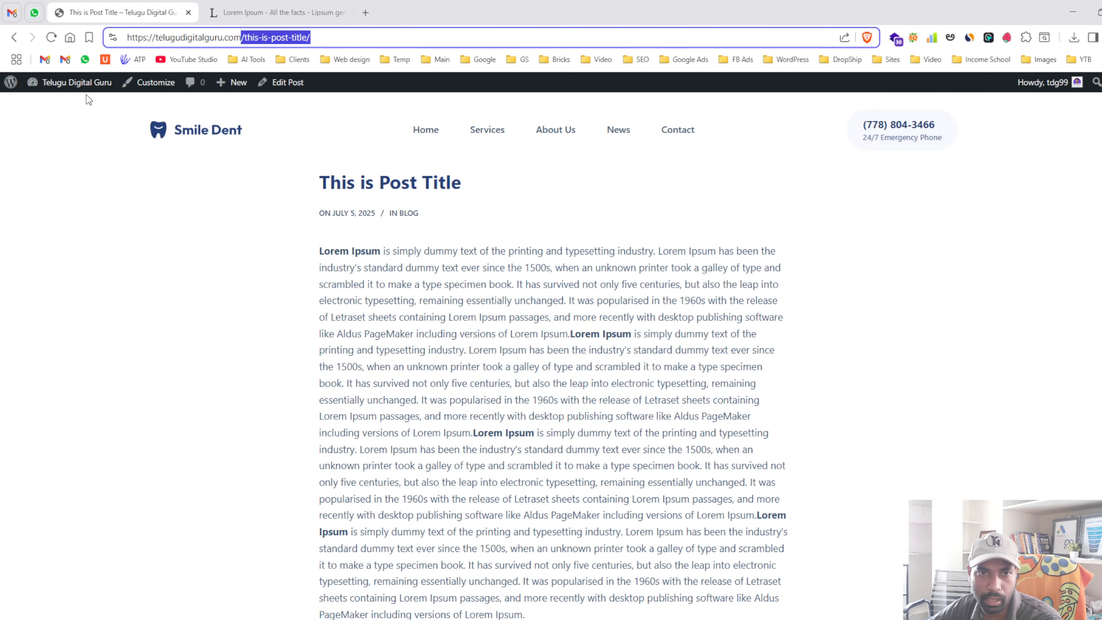
drag(323, 182, 526, 477)
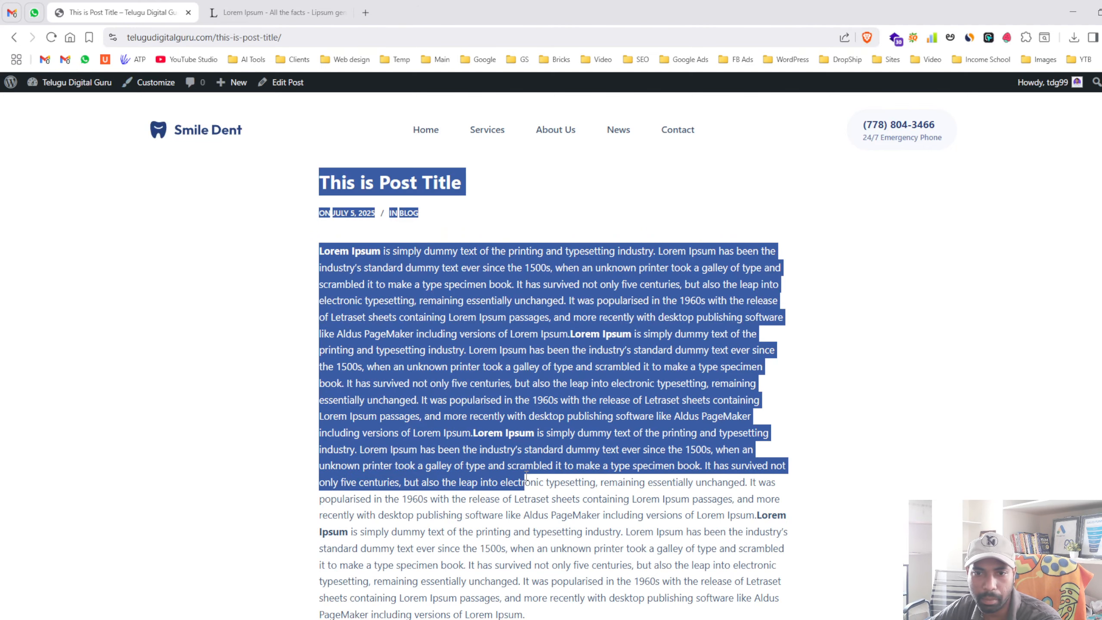
click(391, 278)
click(277, 87)
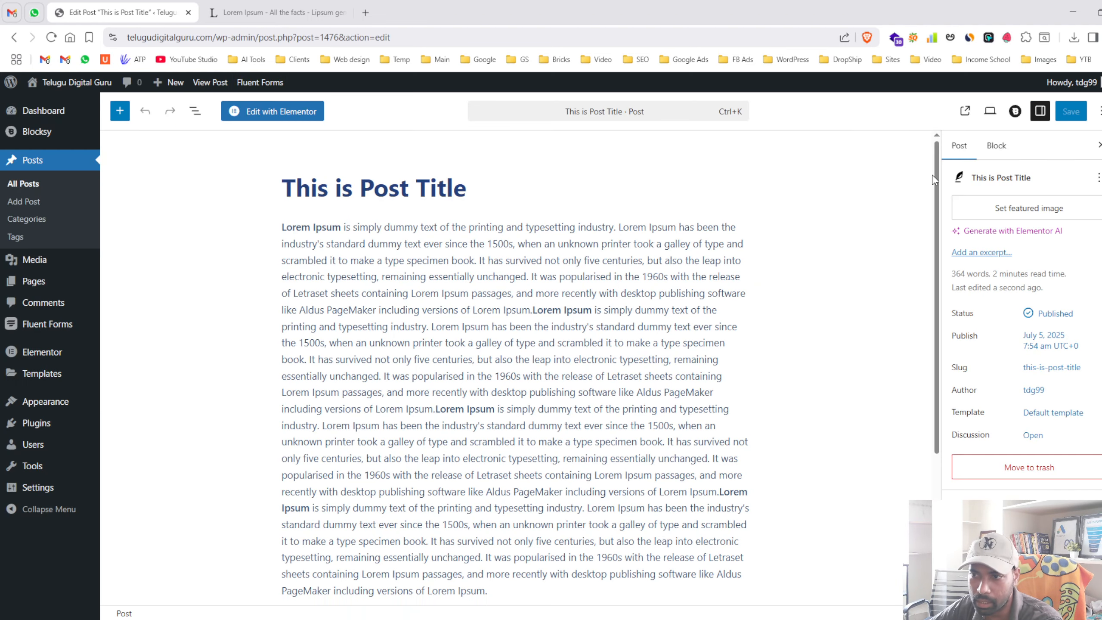
- Set the dentist-and-patient photo from the Media Library as featured image and save the post
click(983, 209)
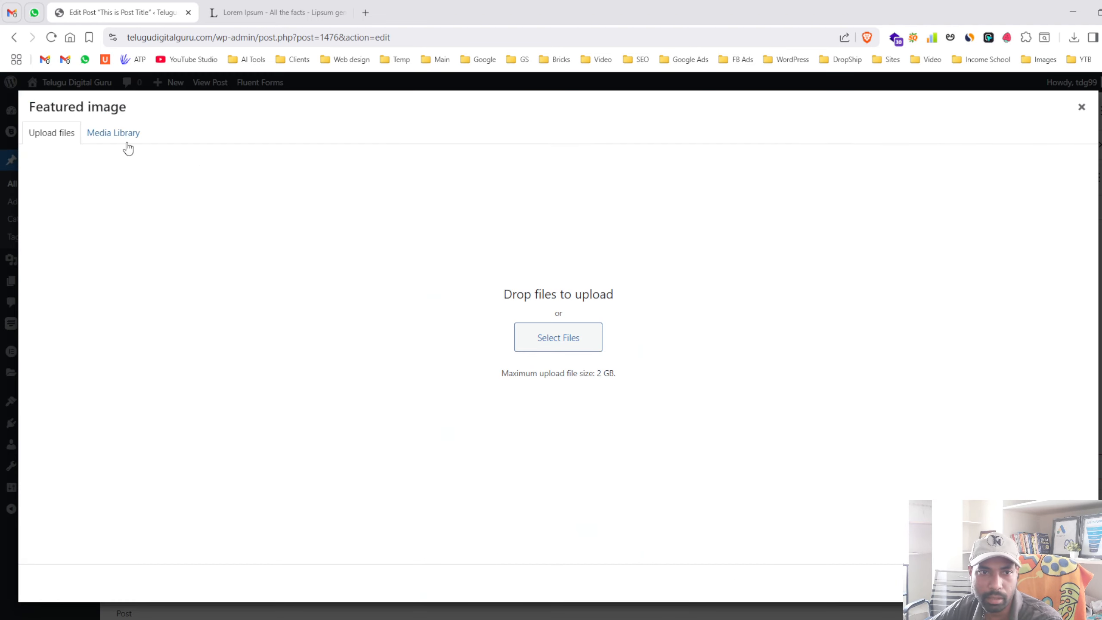
click(114, 134)
click(535, 462)
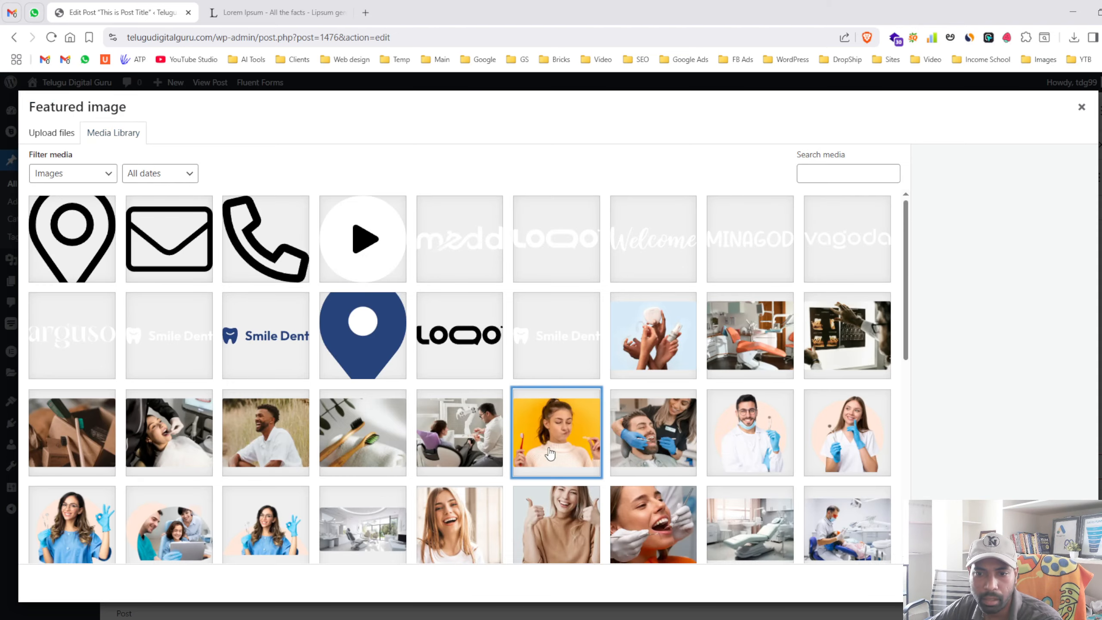
click(679, 461)
click(1050, 583)
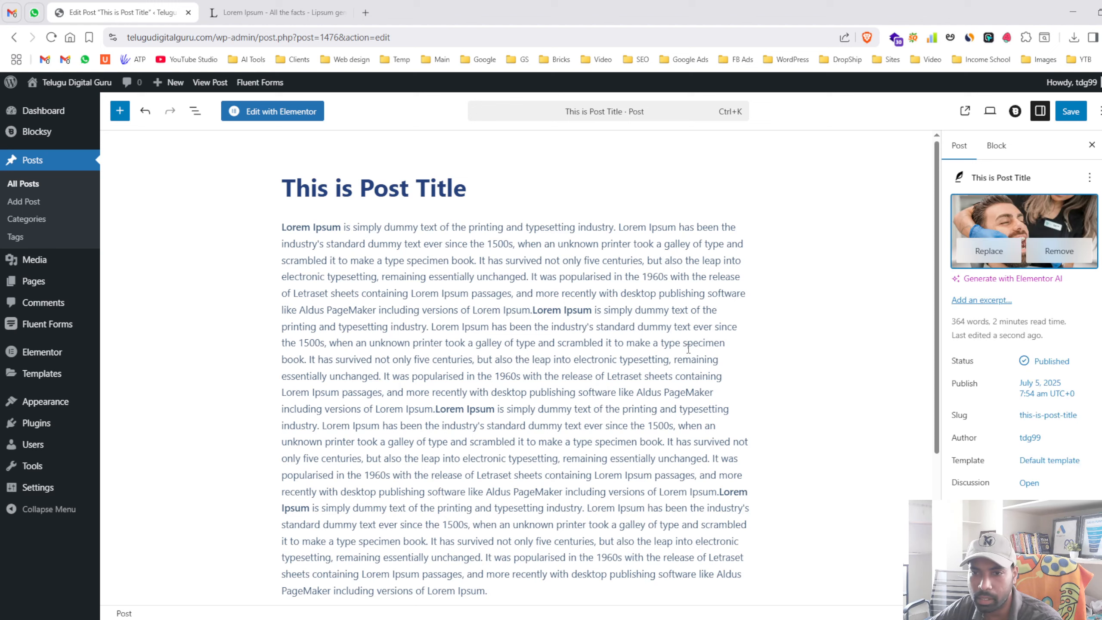
click(1077, 106)
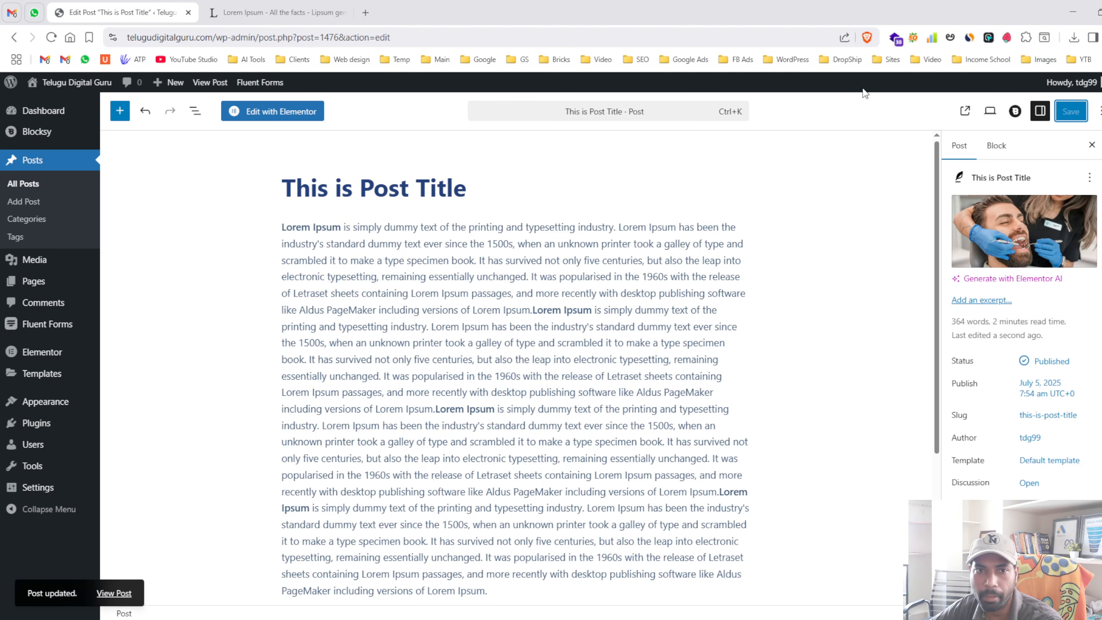
- Check the featured image on the live post, then return to the editor
click(210, 83)
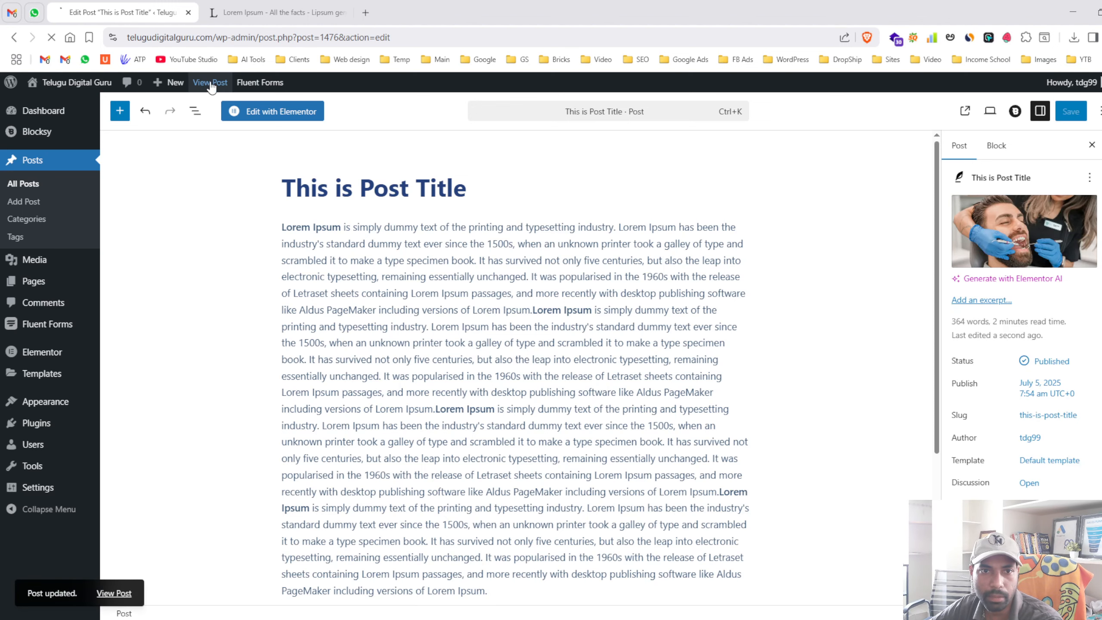
scroll(508, 212, down, 10)
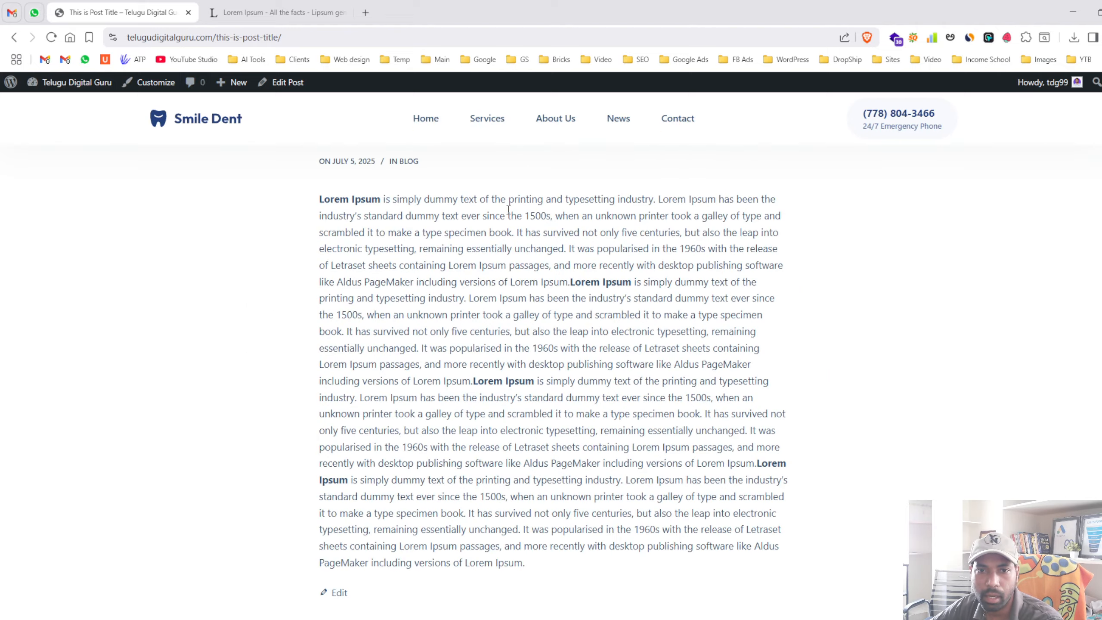
scroll(512, 215, up, 10)
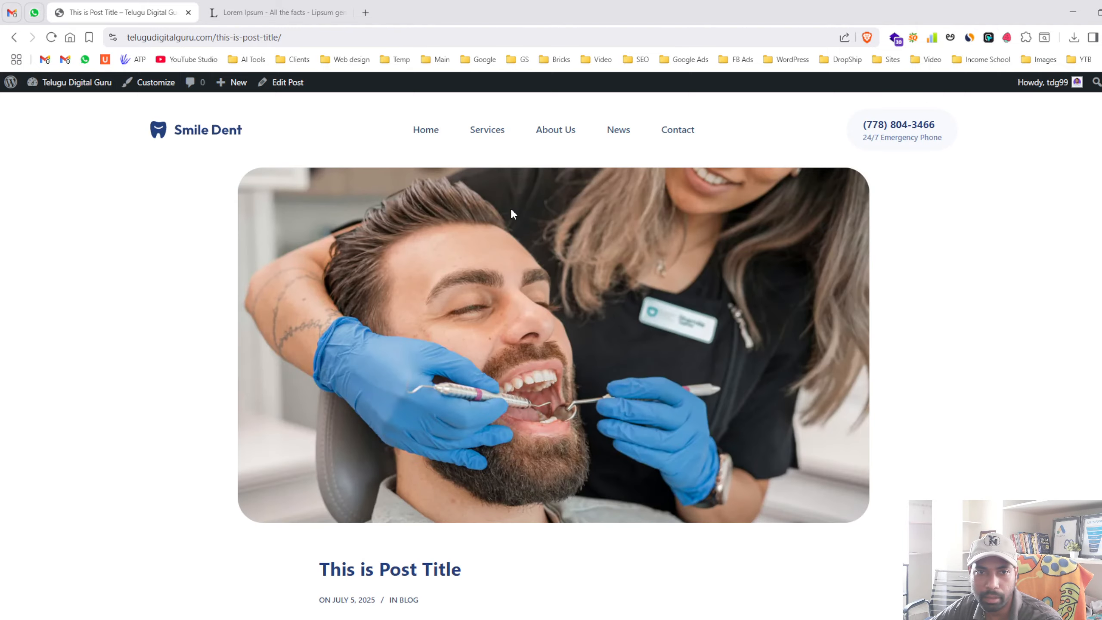
click(14, 37)
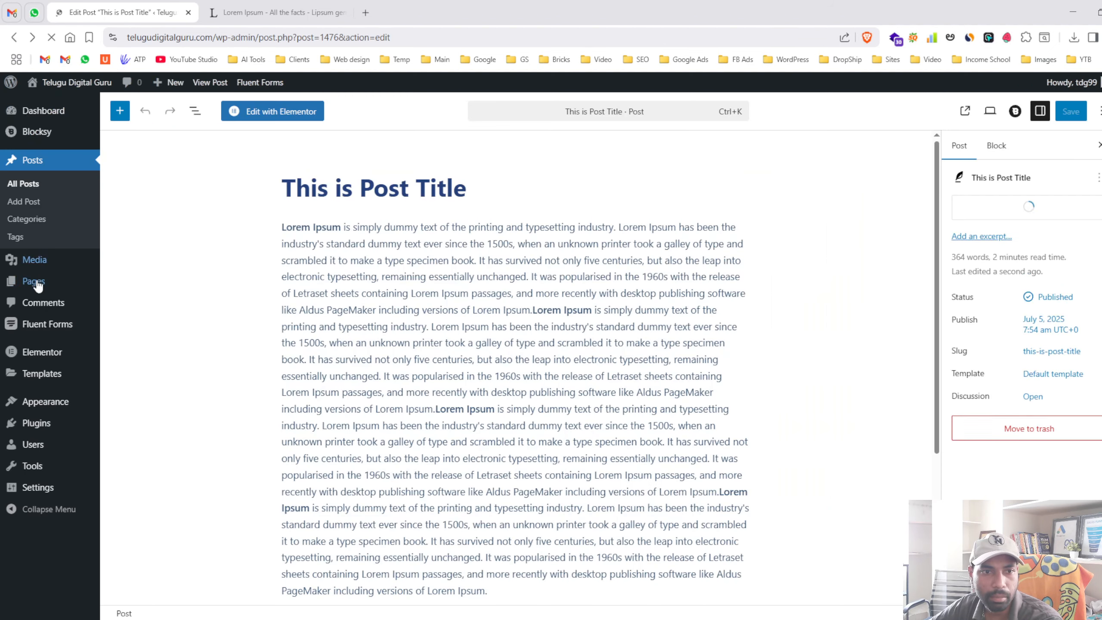
- Inspect the Quick Edit fields of 'Pellentesque Adipiscing Commodo' without saving, then open Categories
click(39, 188)
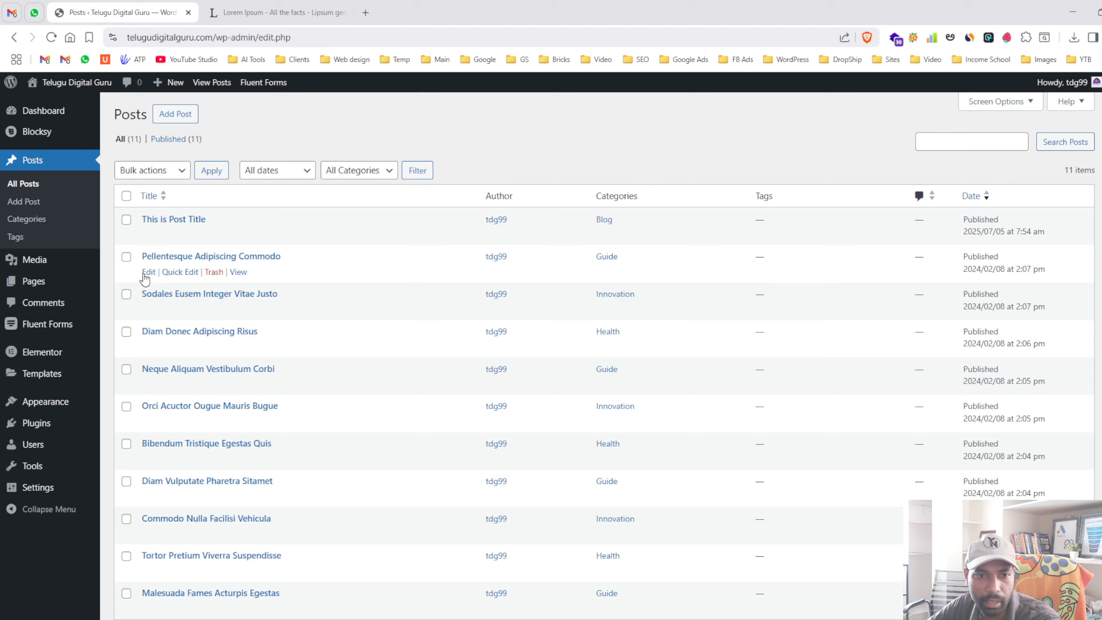
click(170, 273)
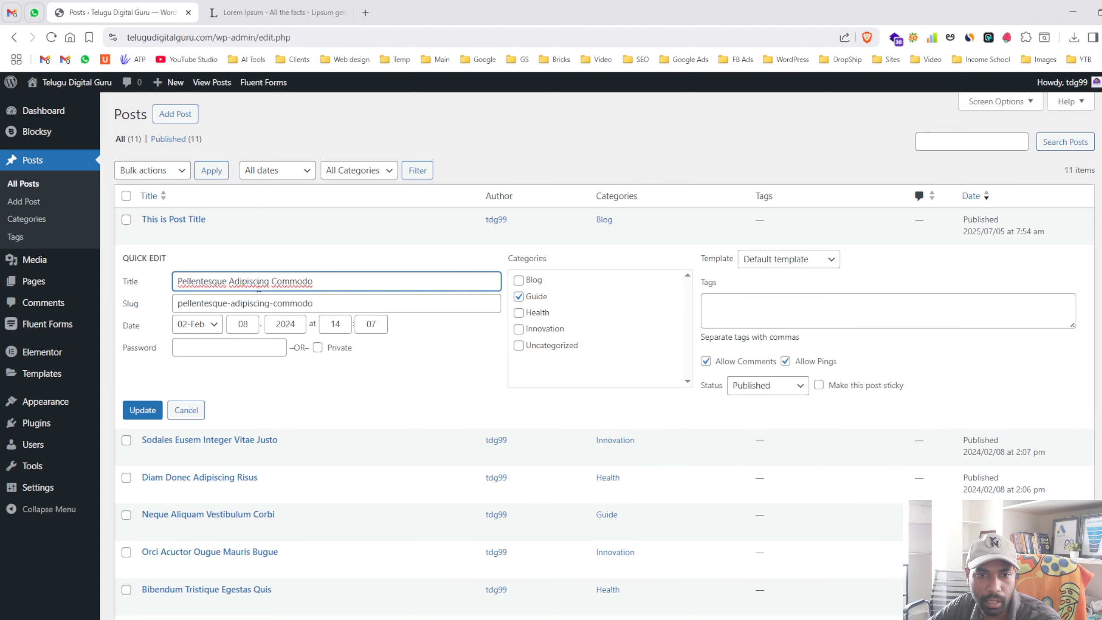
drag(317, 281, 303, 304)
click(303, 304)
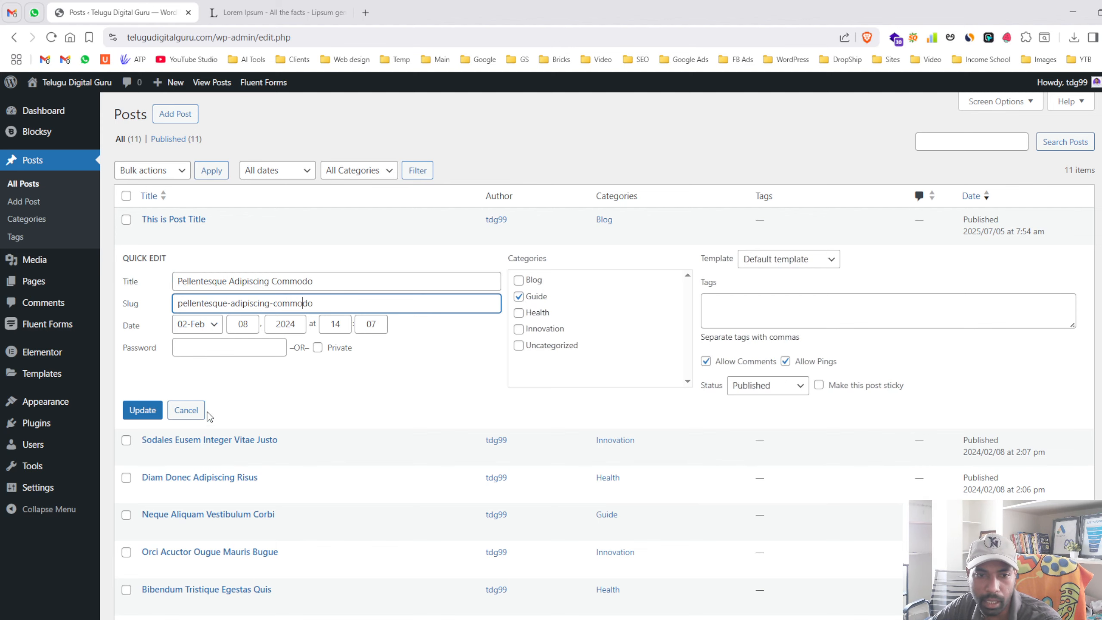
click(188, 410)
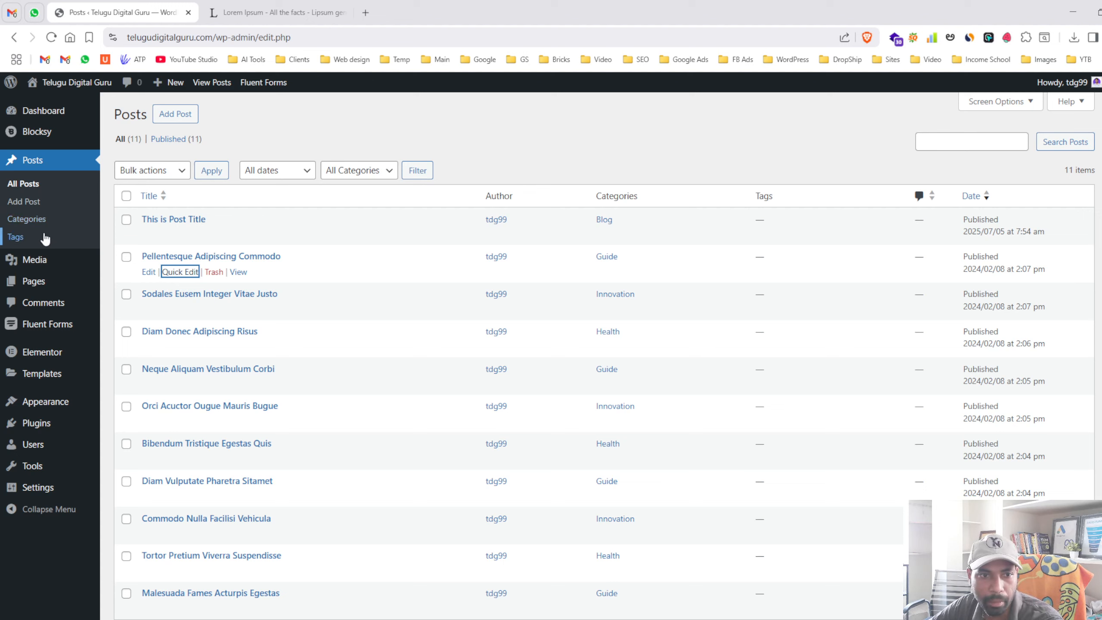
click(22, 219)
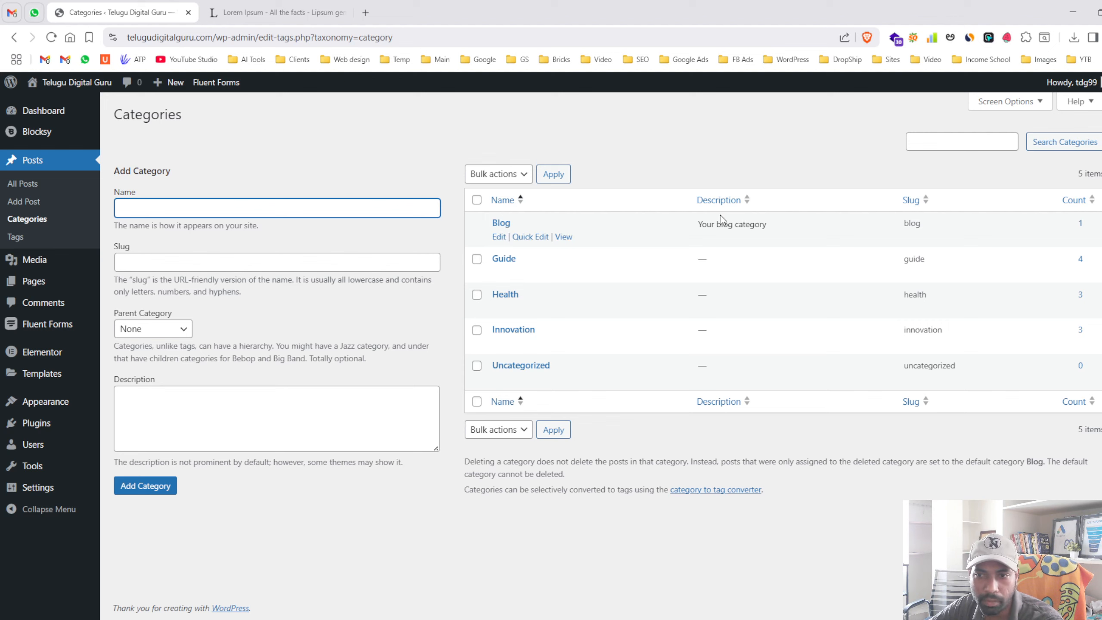
- Look over the category descriptions and slugs, visit All Posts, and return to Categories
drag(698, 224, 784, 230)
click(782, 230)
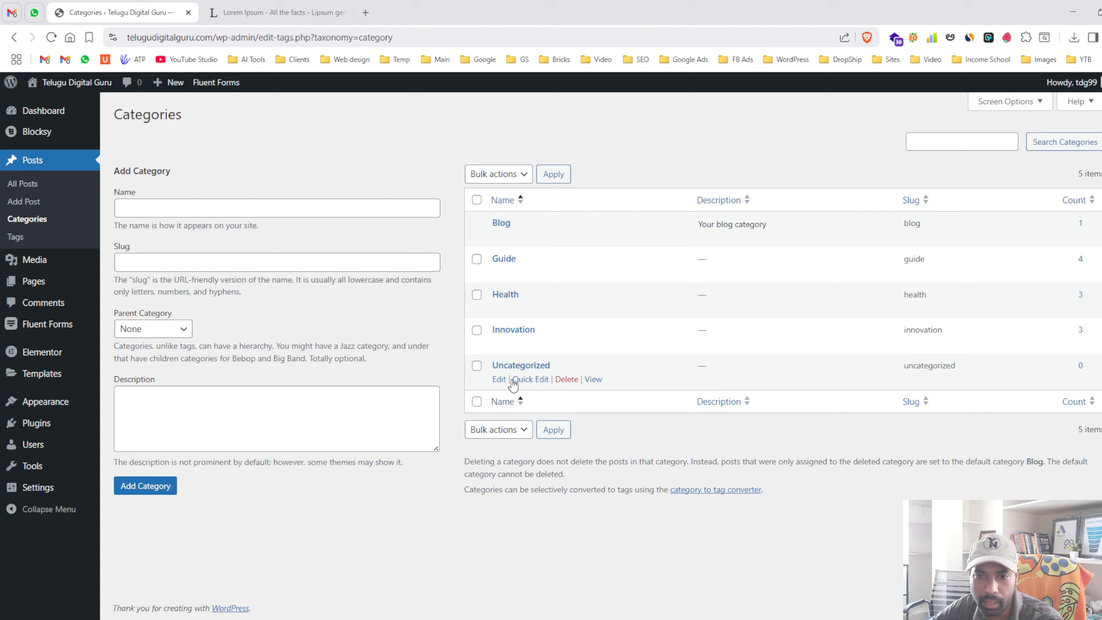
double_click(930, 366)
click(522, 557)
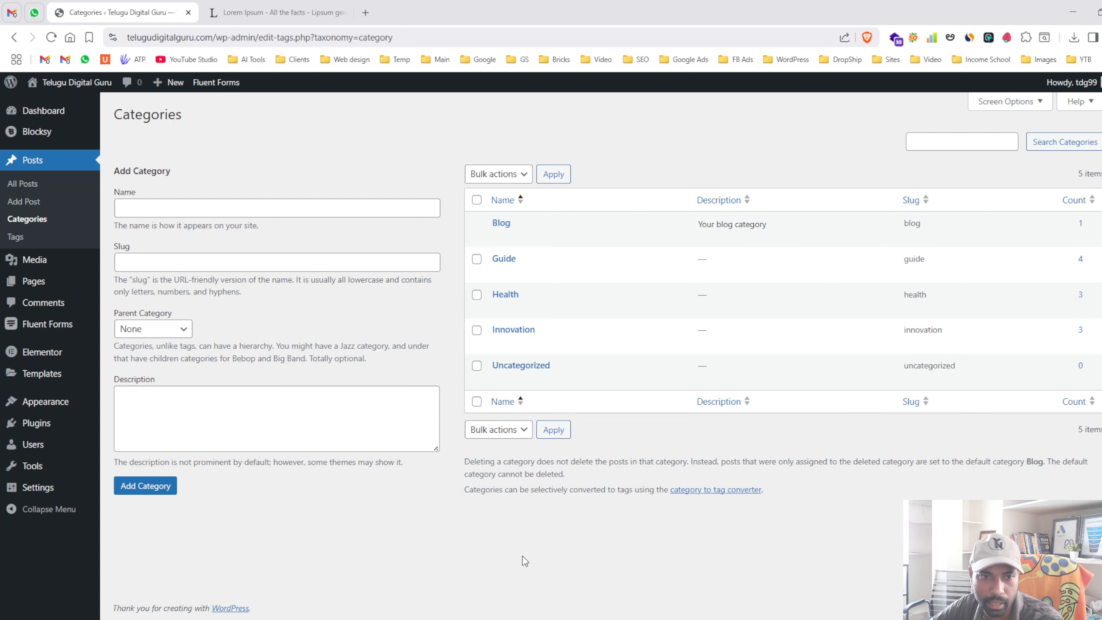
click(49, 184)
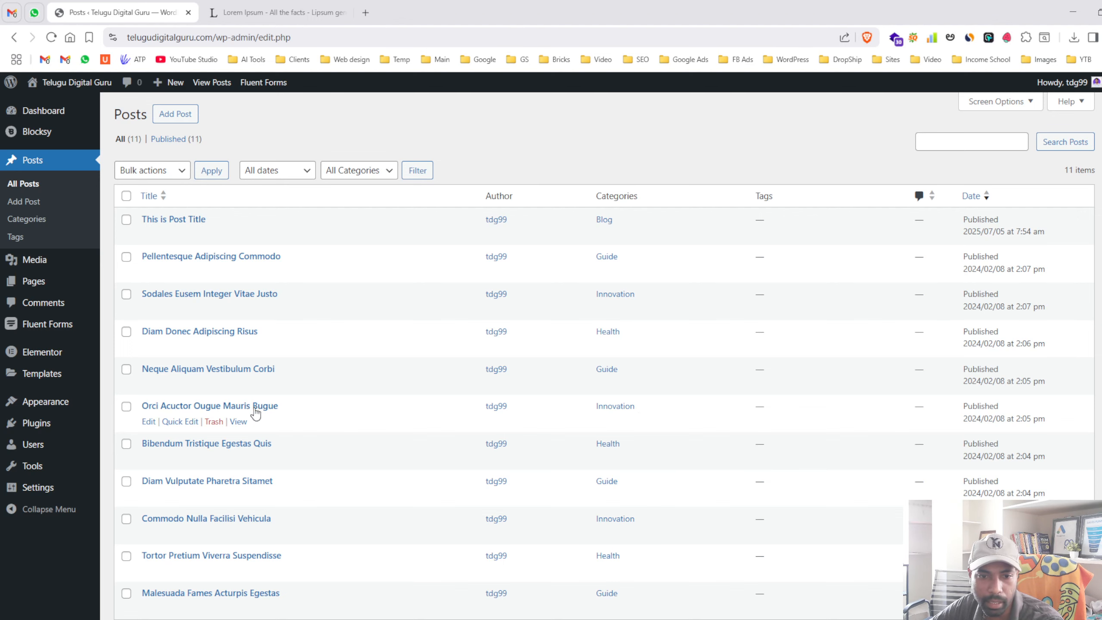
click(55, 225)
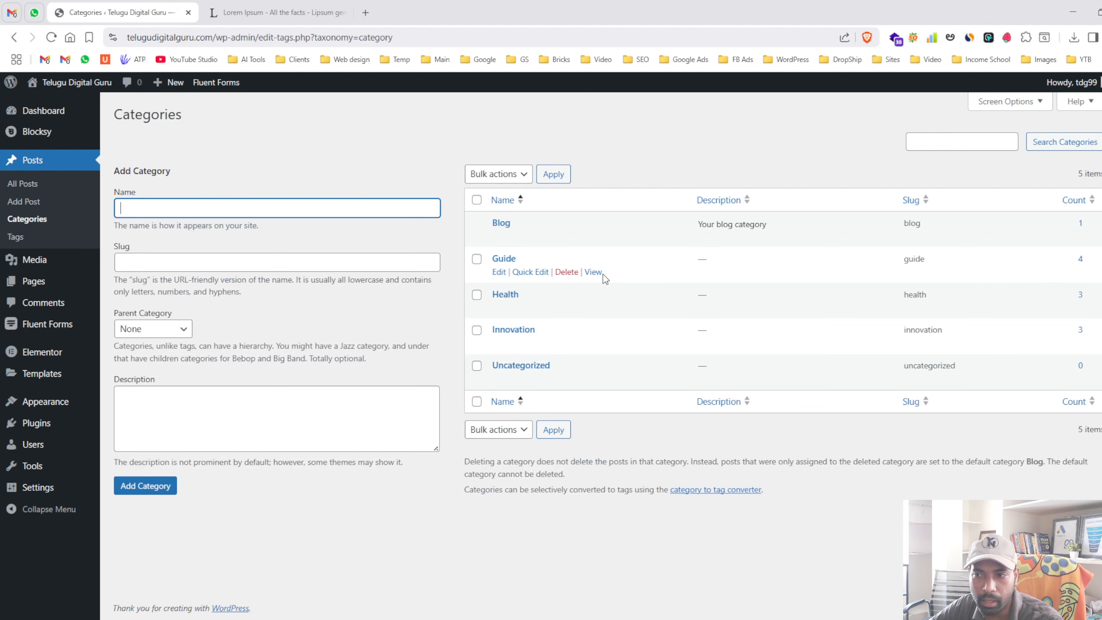
- View the Guide category archive on the live site, then go back to Categories
click(593, 272)
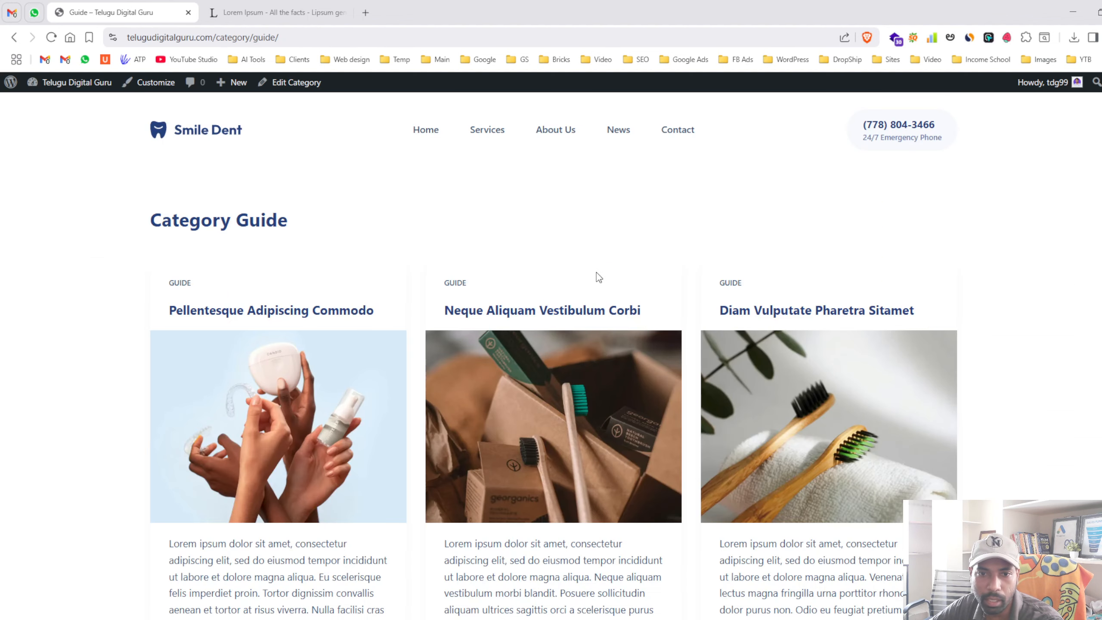
scroll(326, 262, down, 8)
scroll(398, 312, up, 5)
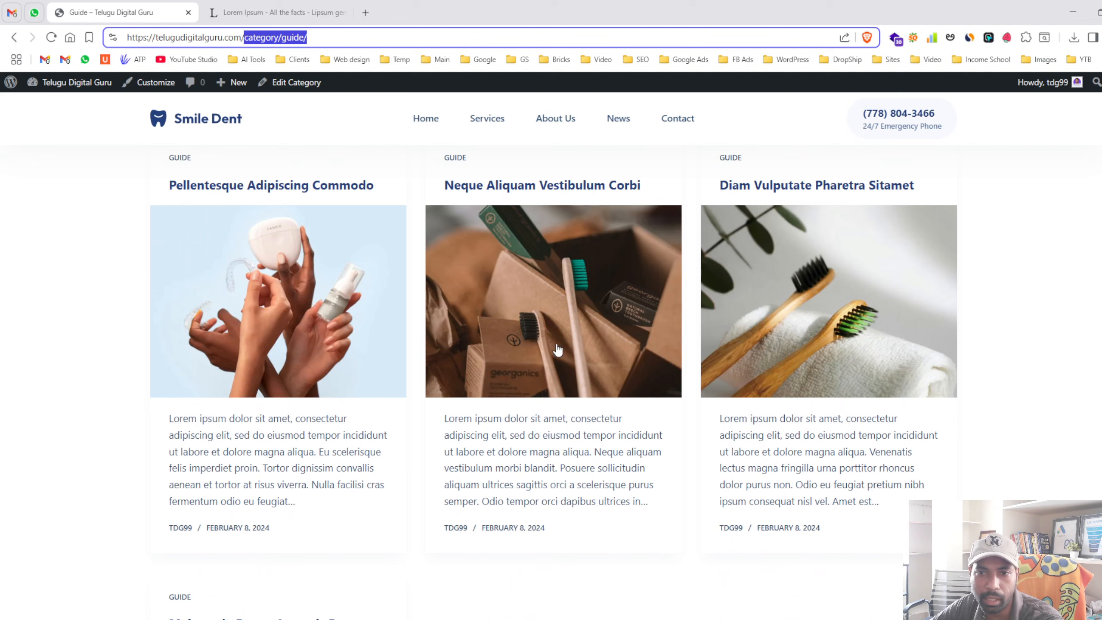
click(15, 38)
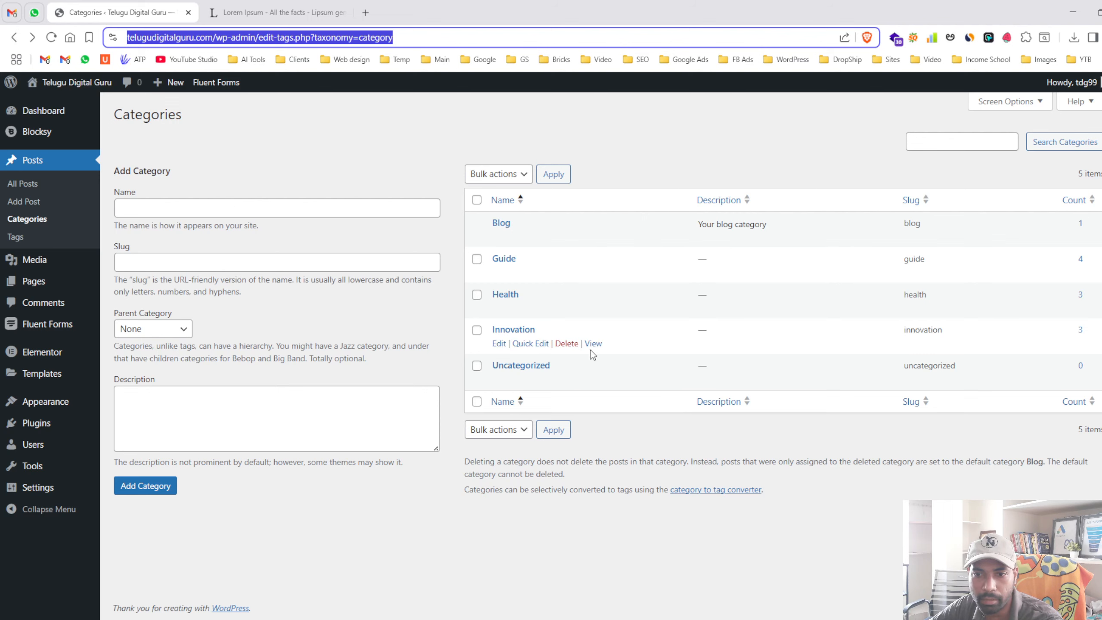
- View the Innovation category archive on the live site
click(593, 344)
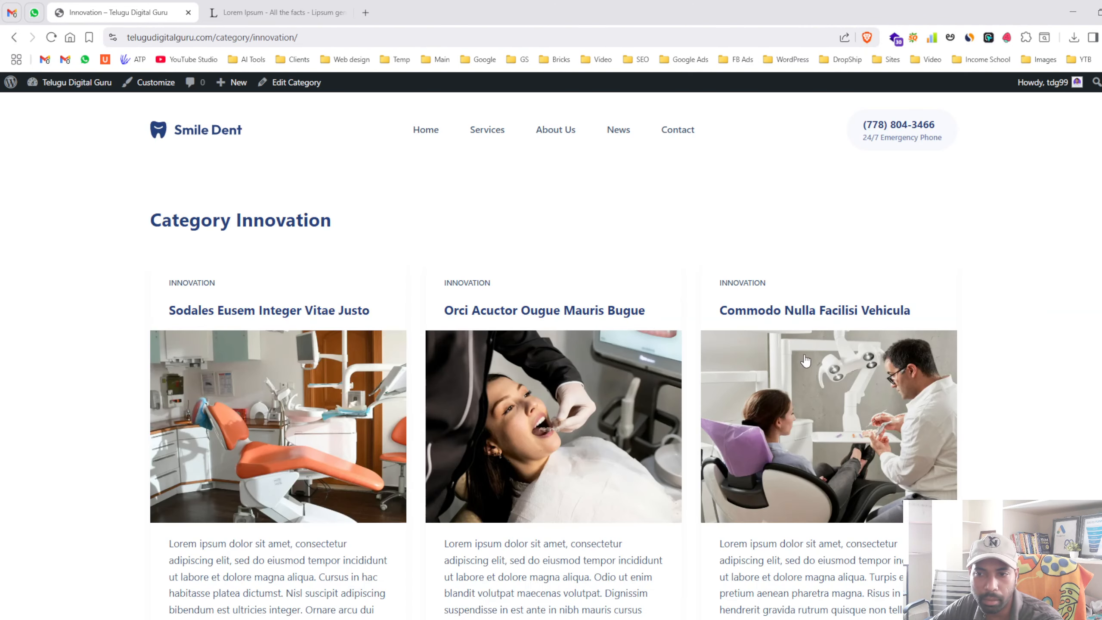
scroll(339, 360, down, 3)
scroll(525, 354, up, 3)
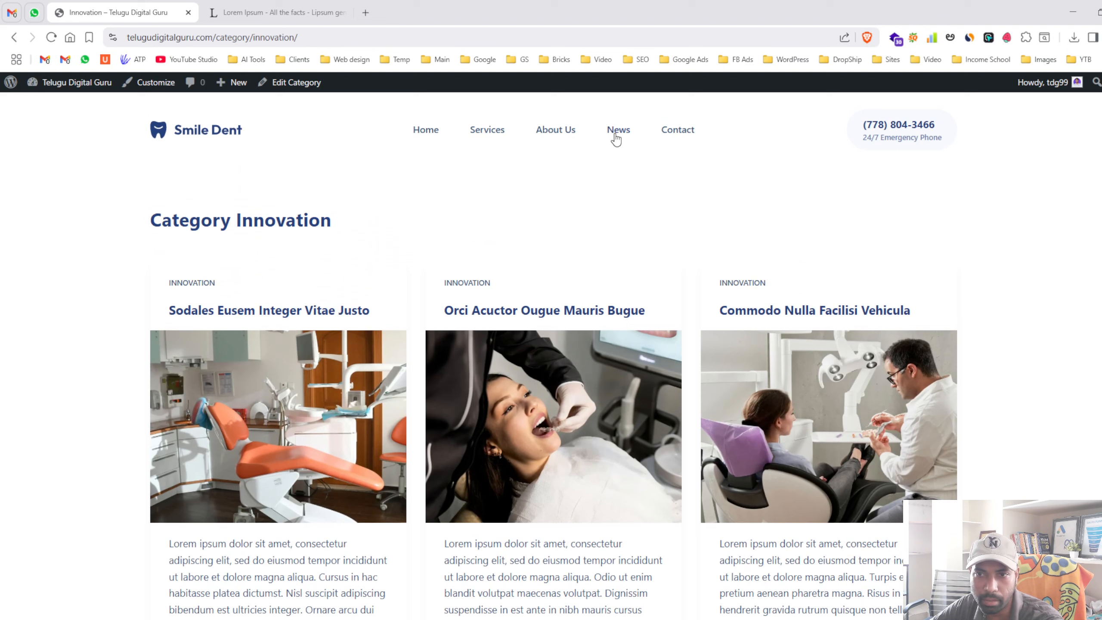
- Return to the dashboard, review the empty Tags list and Categories, then open the Media Library
click(58, 89)
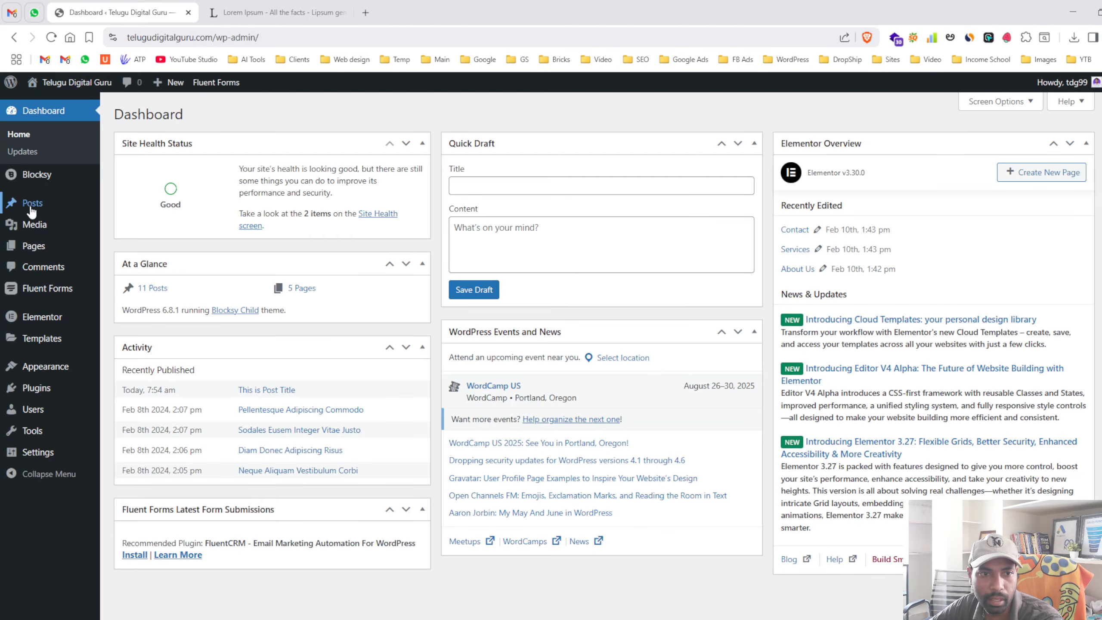
click(32, 204)
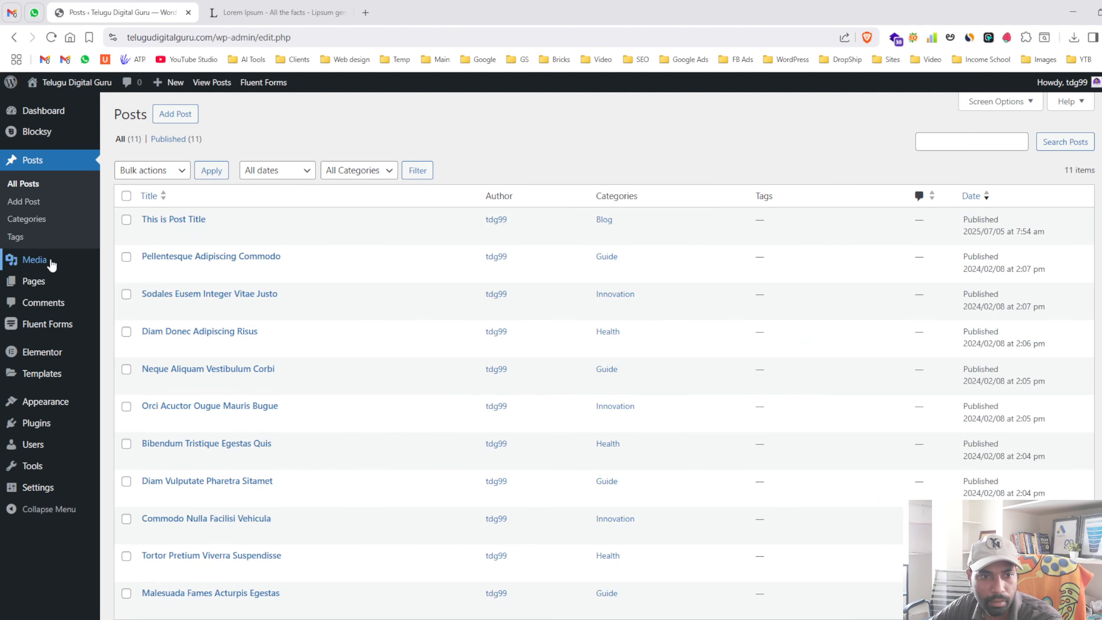
click(26, 241)
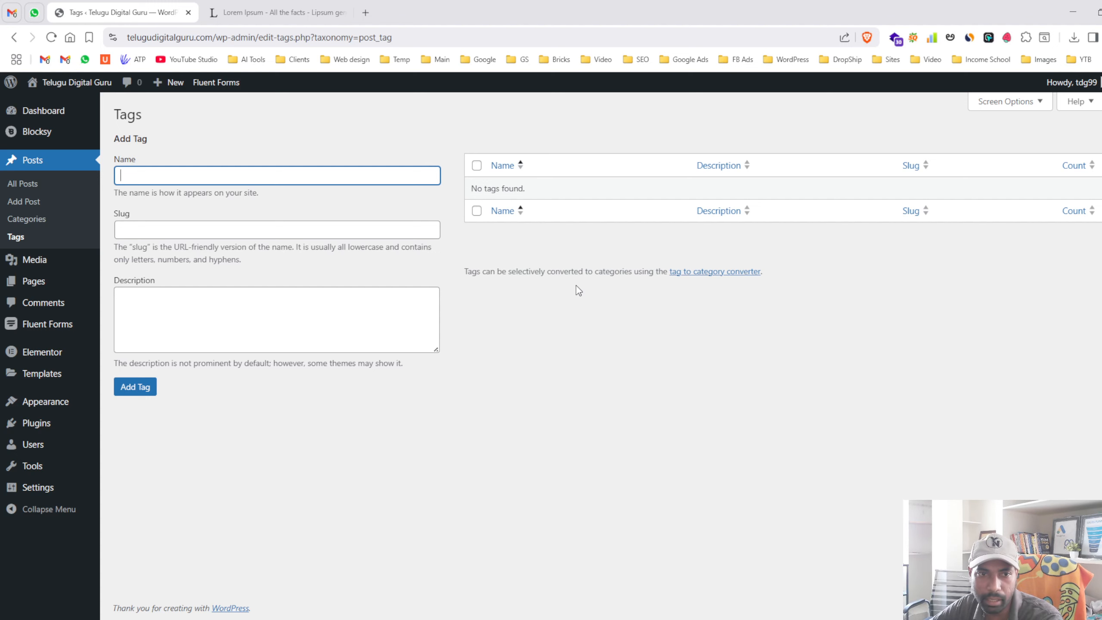
click(27, 218)
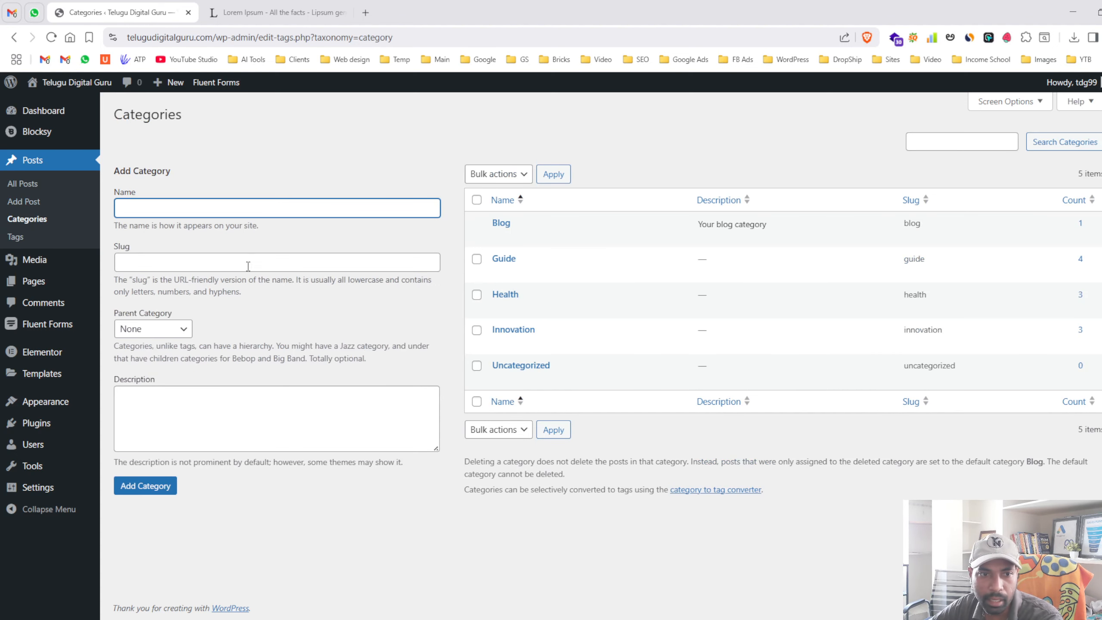
click(15, 237)
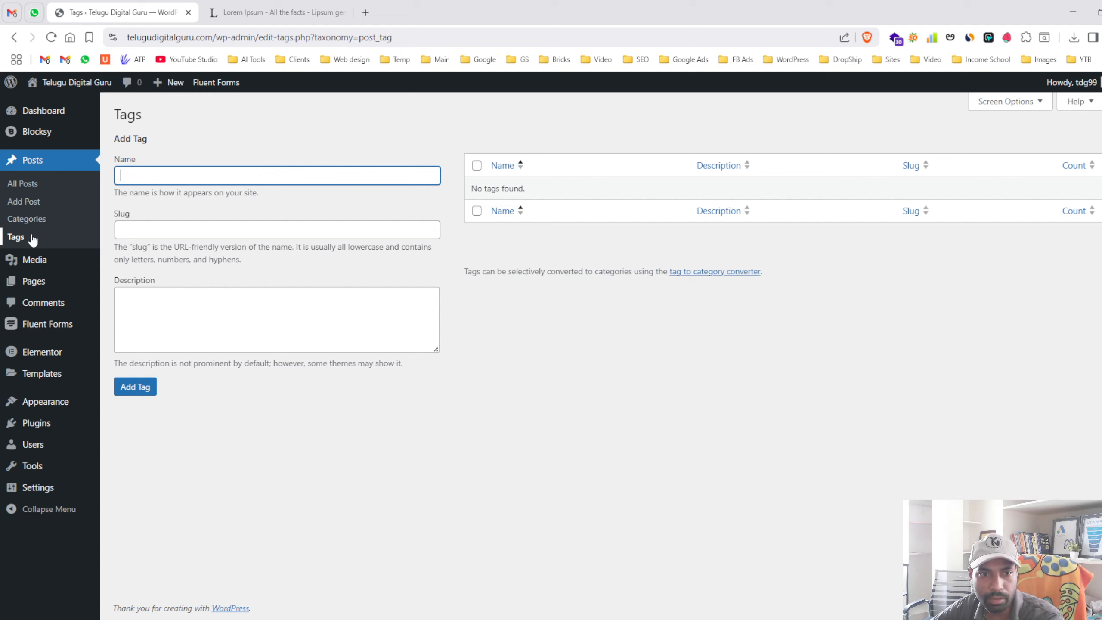
click(37, 263)
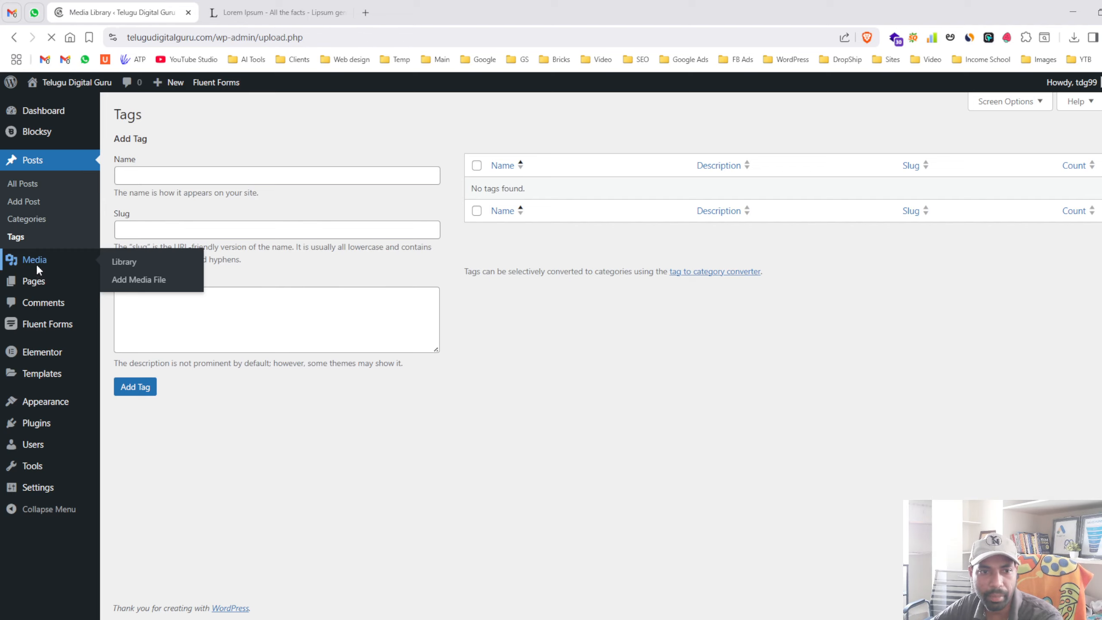
- Browse the Media Library, the upload area and the video-testimonial-avatar-1 details
scroll(556, 291, down, 5)
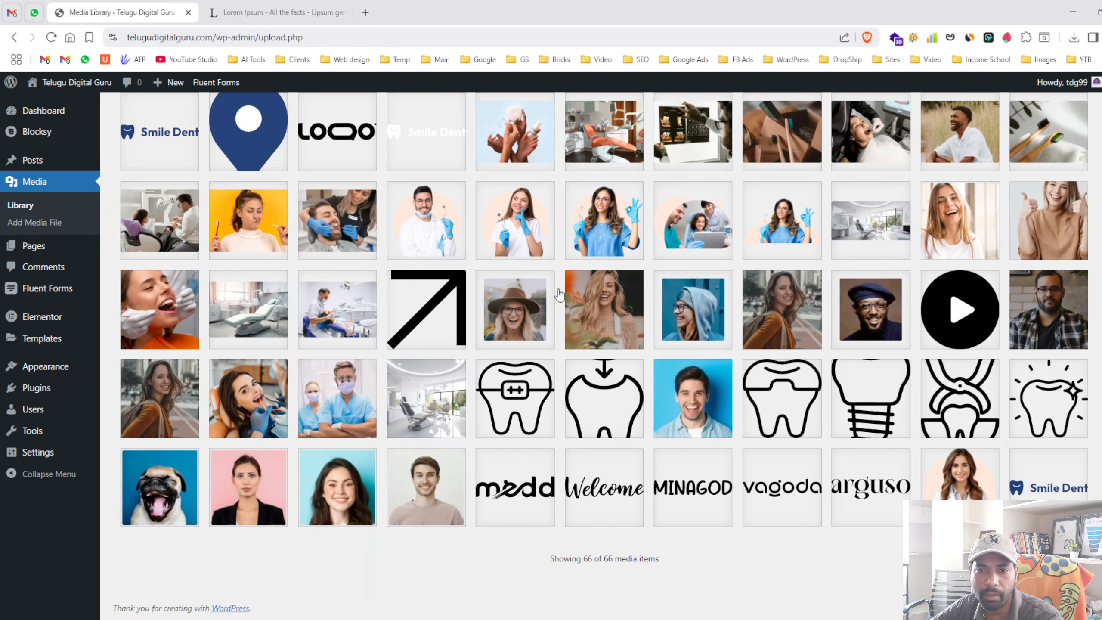
scroll(559, 295, up, 5)
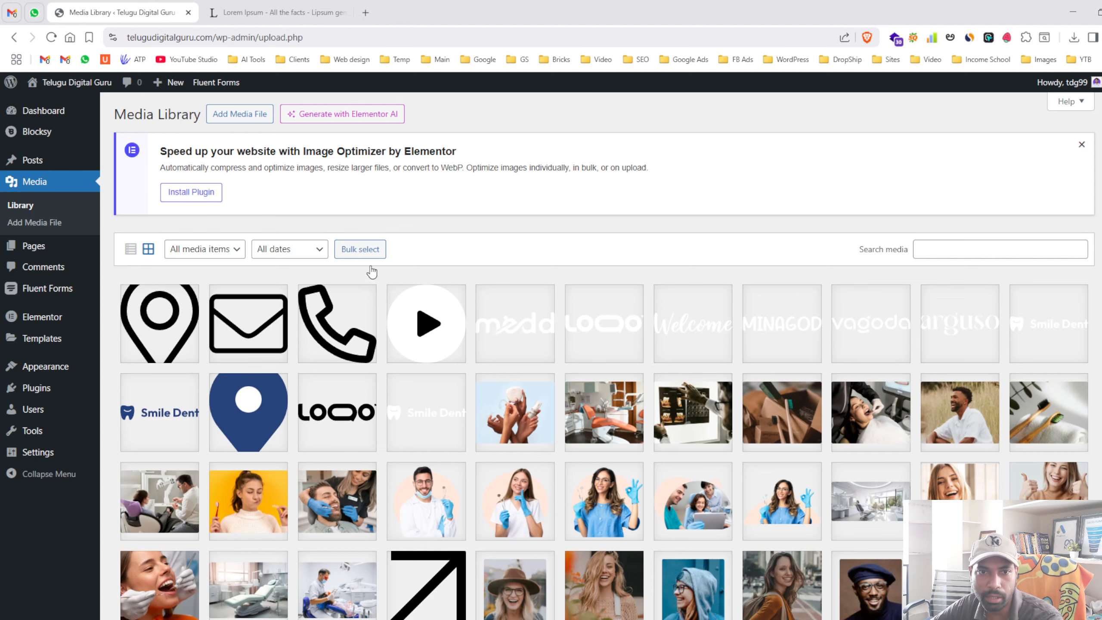
click(254, 117)
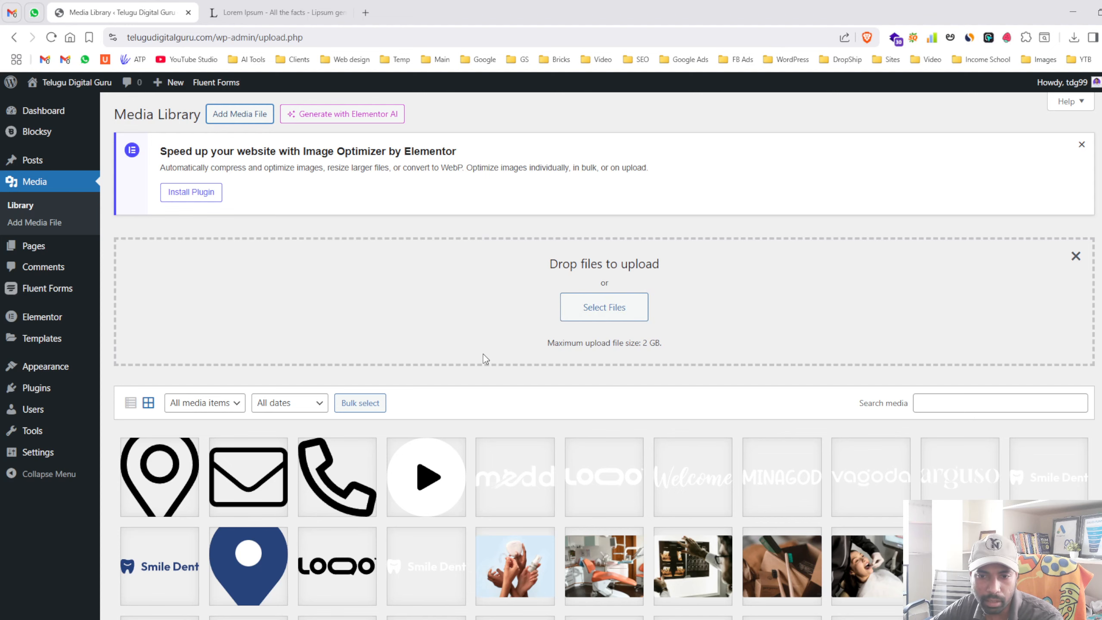
scroll(483, 354, down, 9)
click(684, 368)
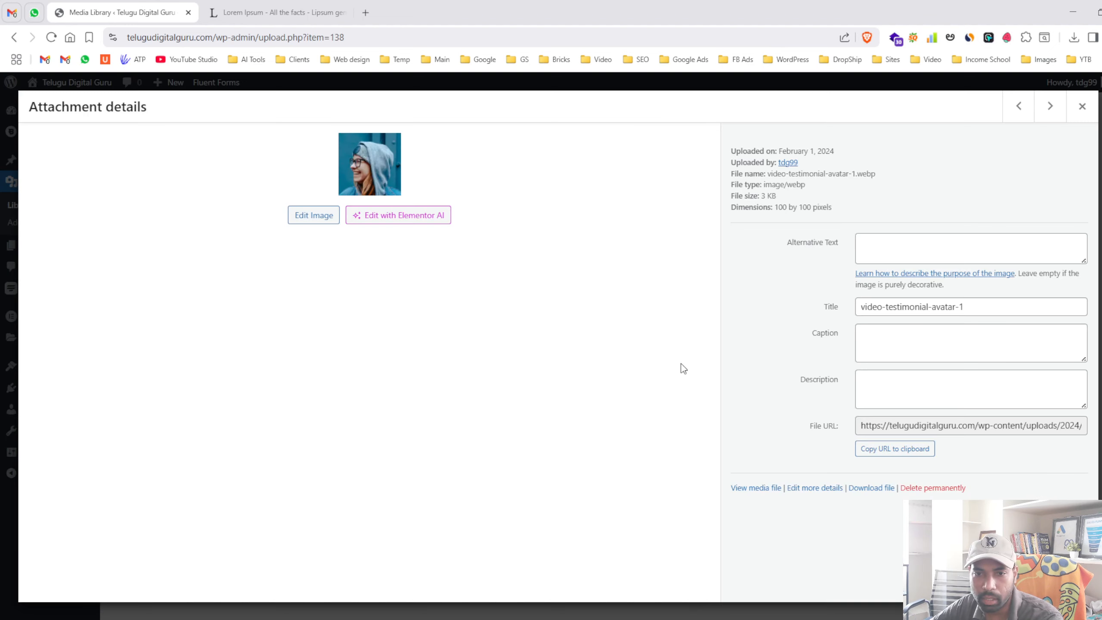
key(Escape)
- Copy the team-member-2 image URL and load it in a new browser tab
click(590, 315)
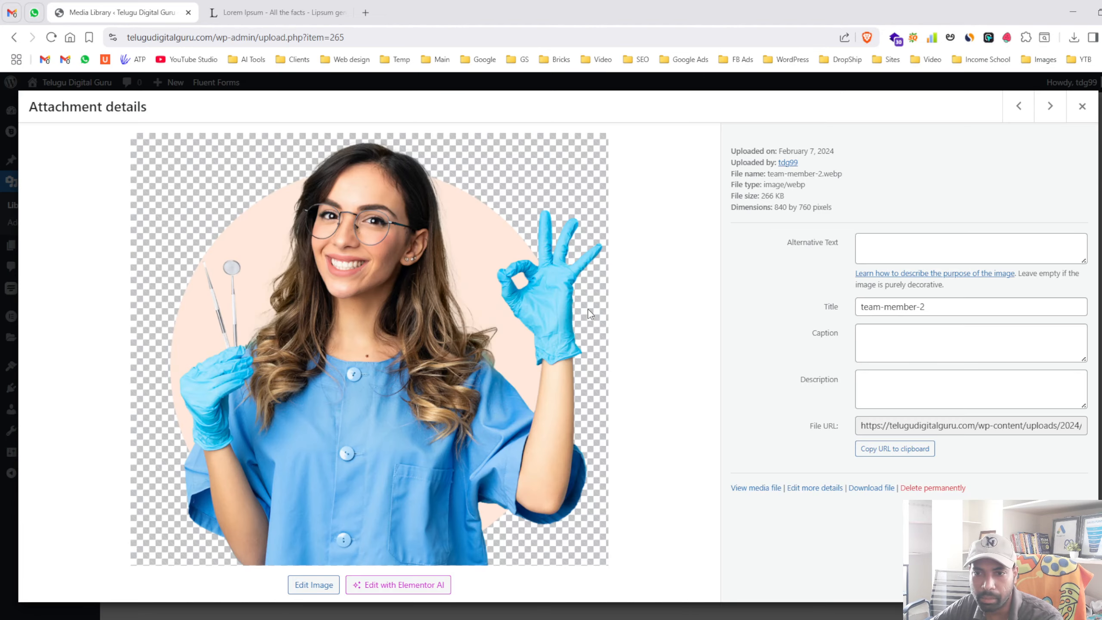
triple_click(965, 303)
click(893, 447)
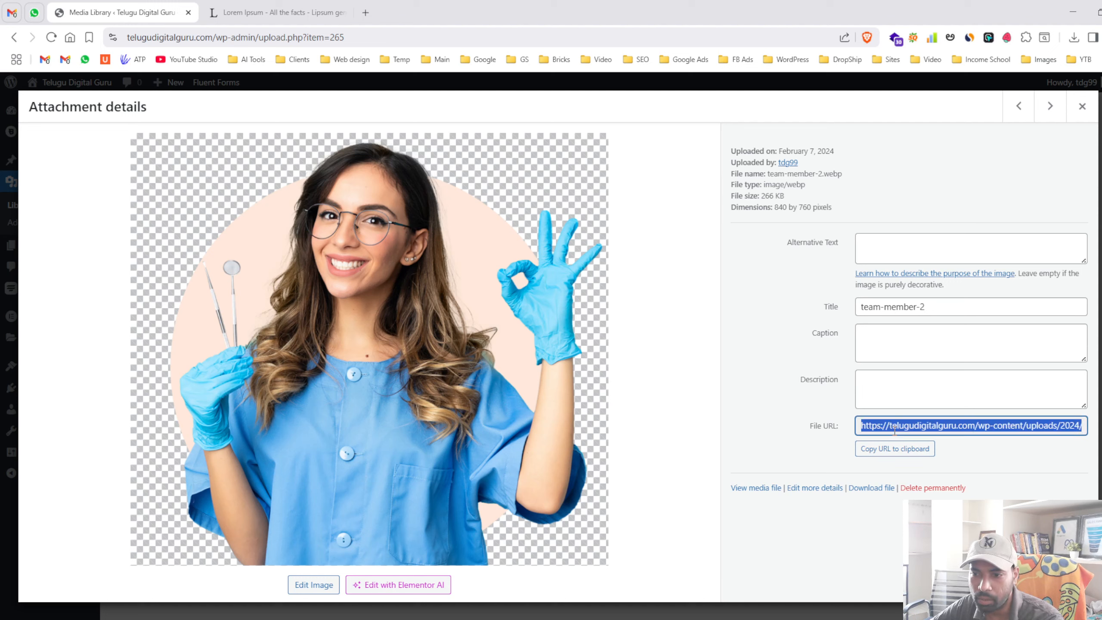
click(893, 454)
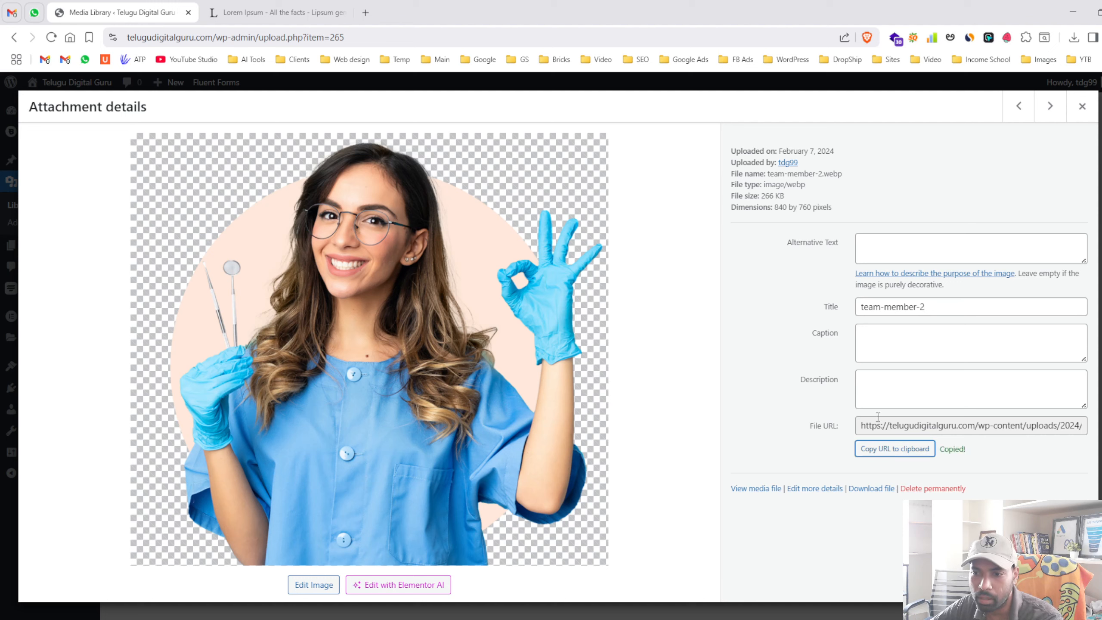
click(365, 12)
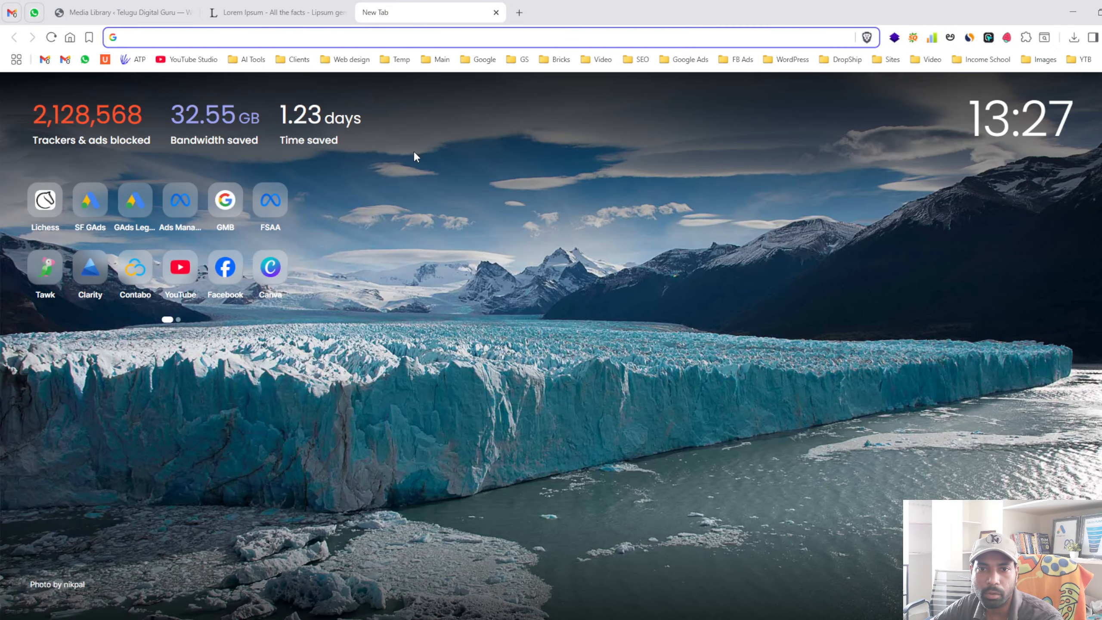
key(ctrl+v)
key(Return)
drag(228, 38, 451, 39)
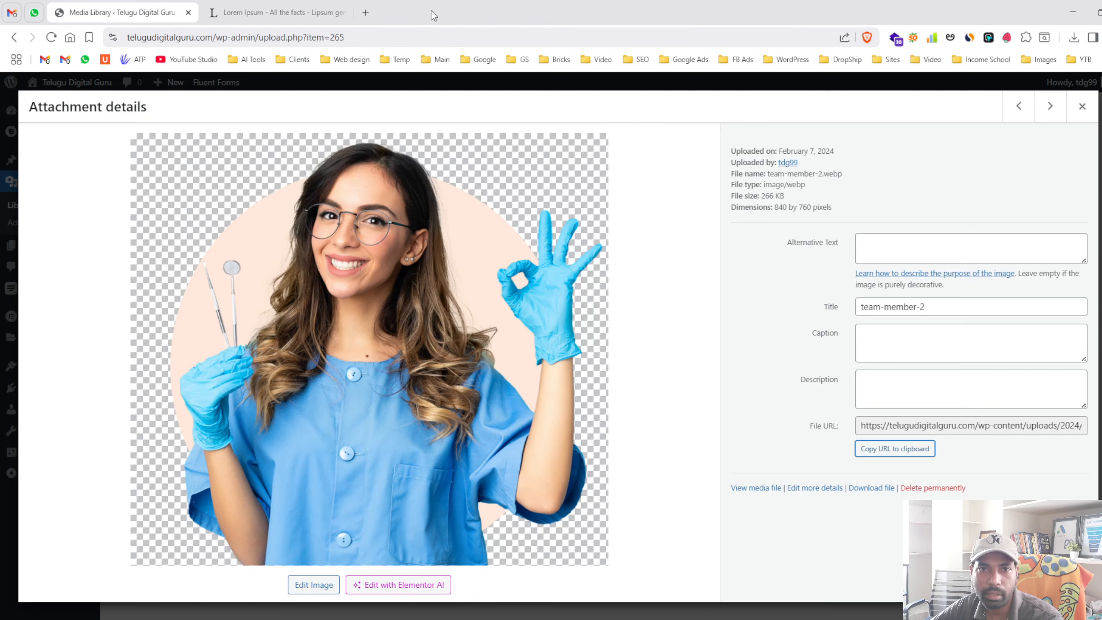
- Close the image and Lorem Ipsum tabs and the attachment details, then open Pages
click(496, 12)
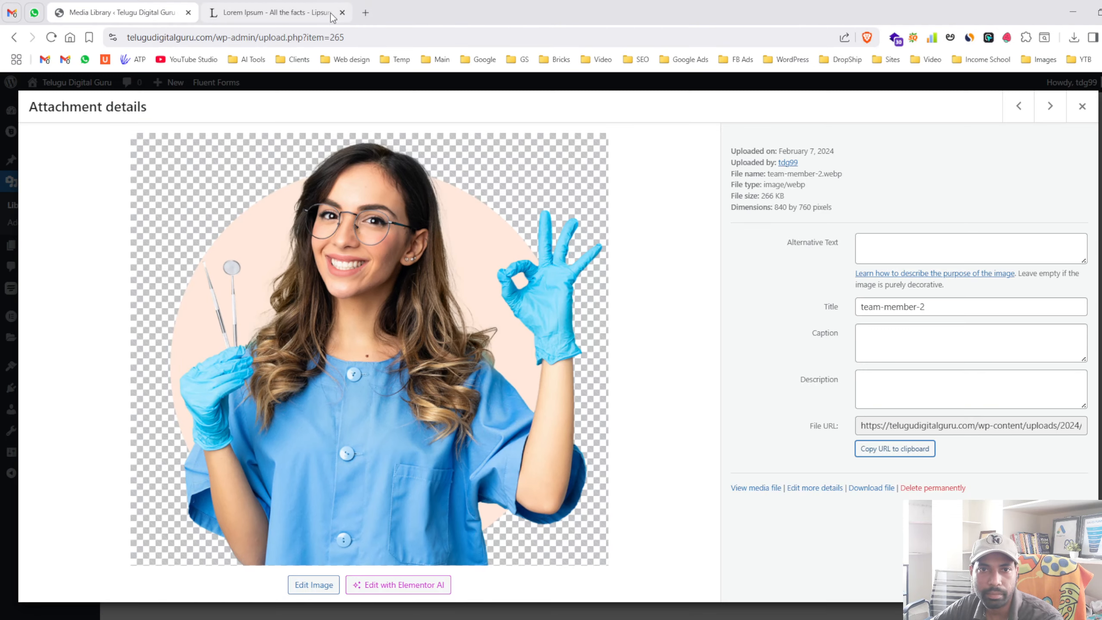
click(342, 13)
key(Escape)
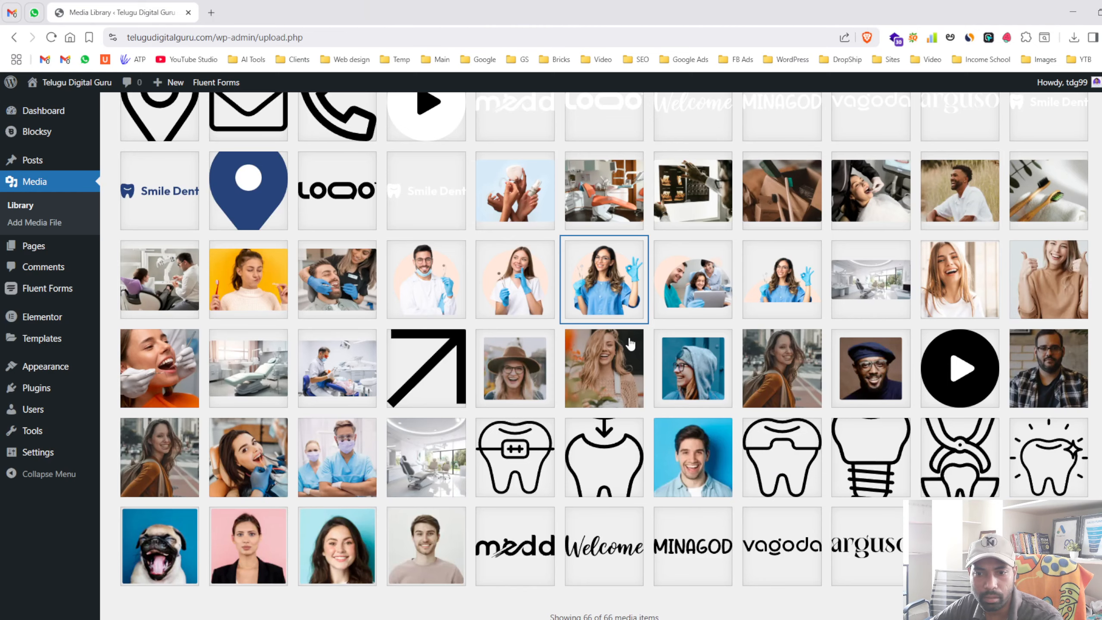
scroll(630, 344, up, 8)
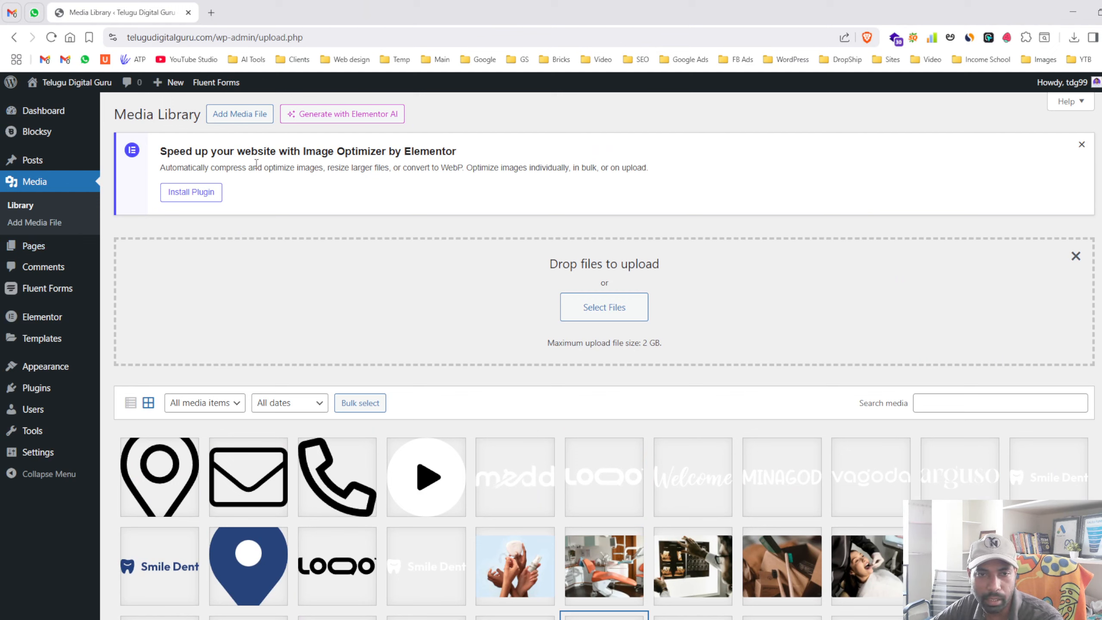
click(12, 252)
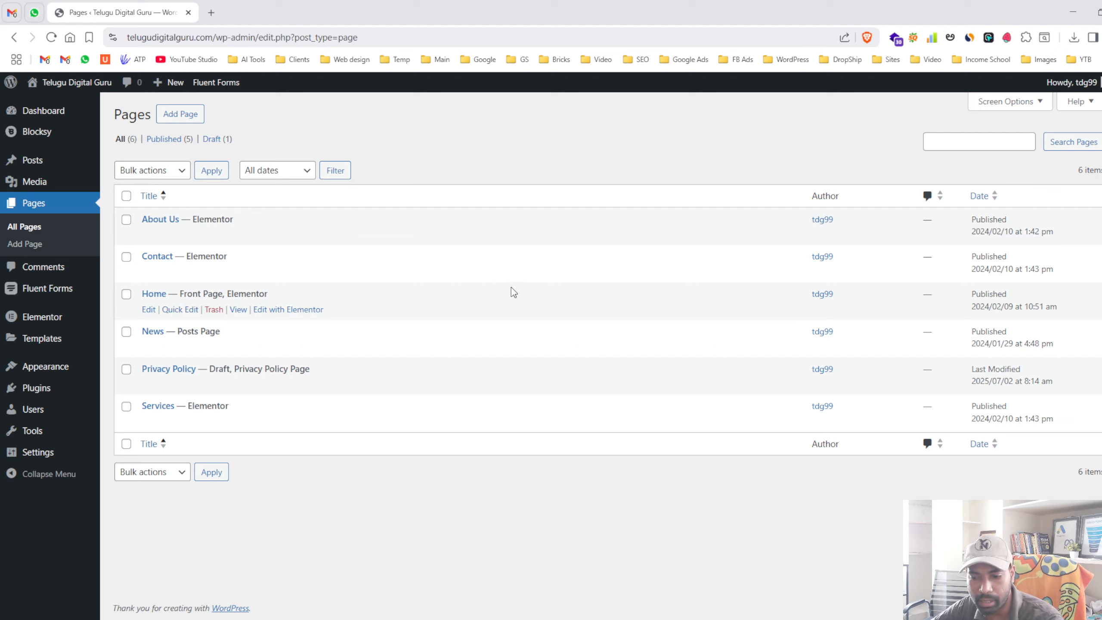
- View the live About Us page at /about-us/, then return to the pages list
click(238, 234)
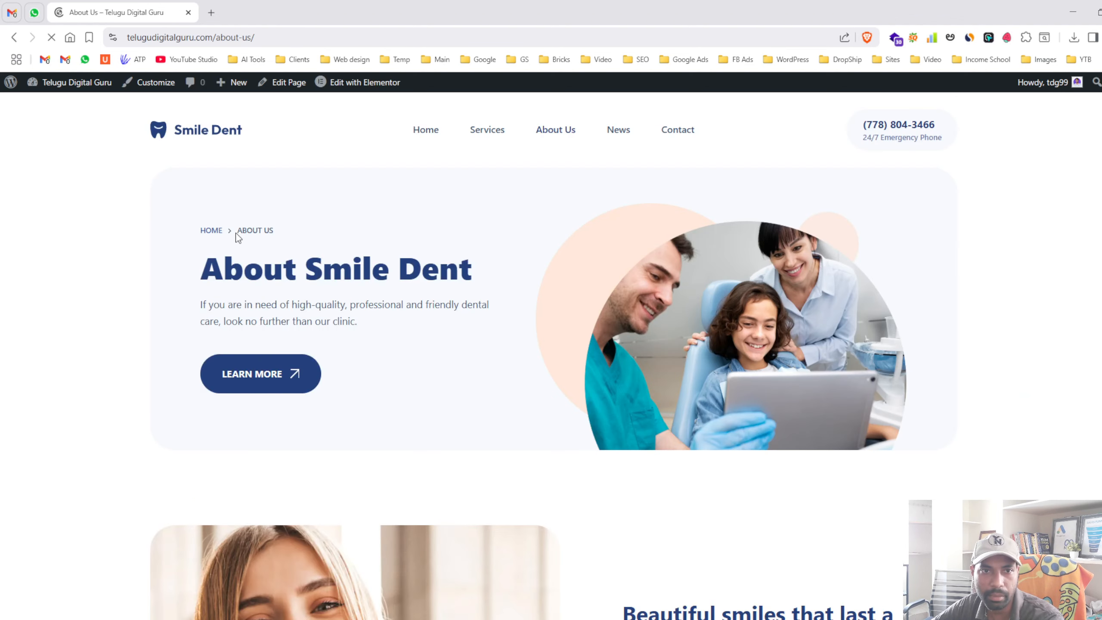
drag(222, 37, 269, 50)
scroll(539, 248, down, 10)
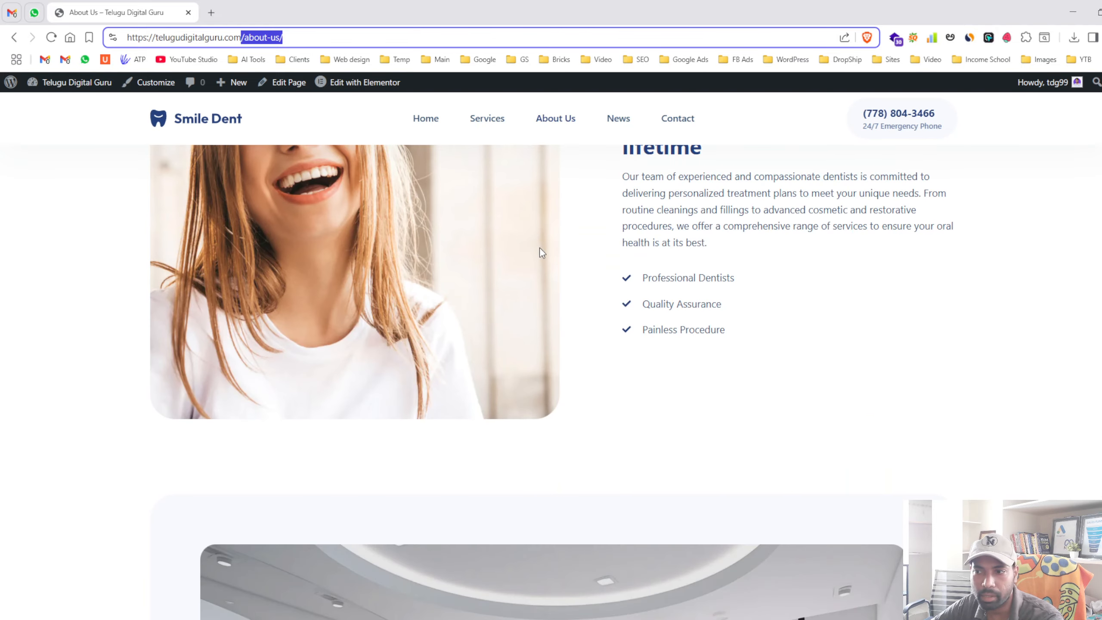
click(13, 37)
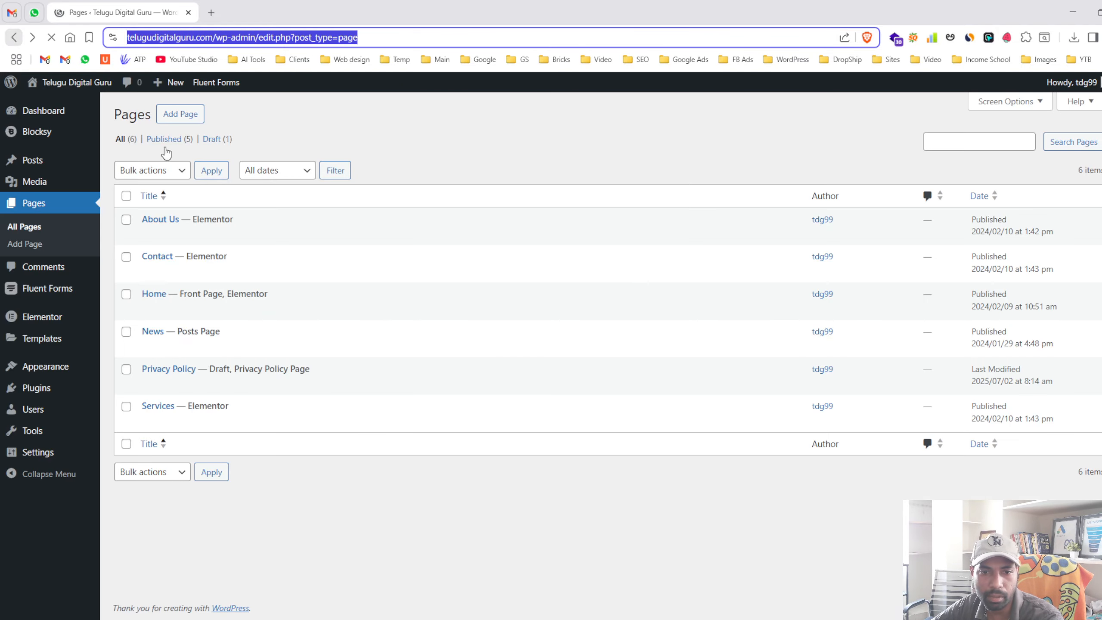
- Look over About Us in the editor, then check the Comments screen, which has no comments
click(163, 220)
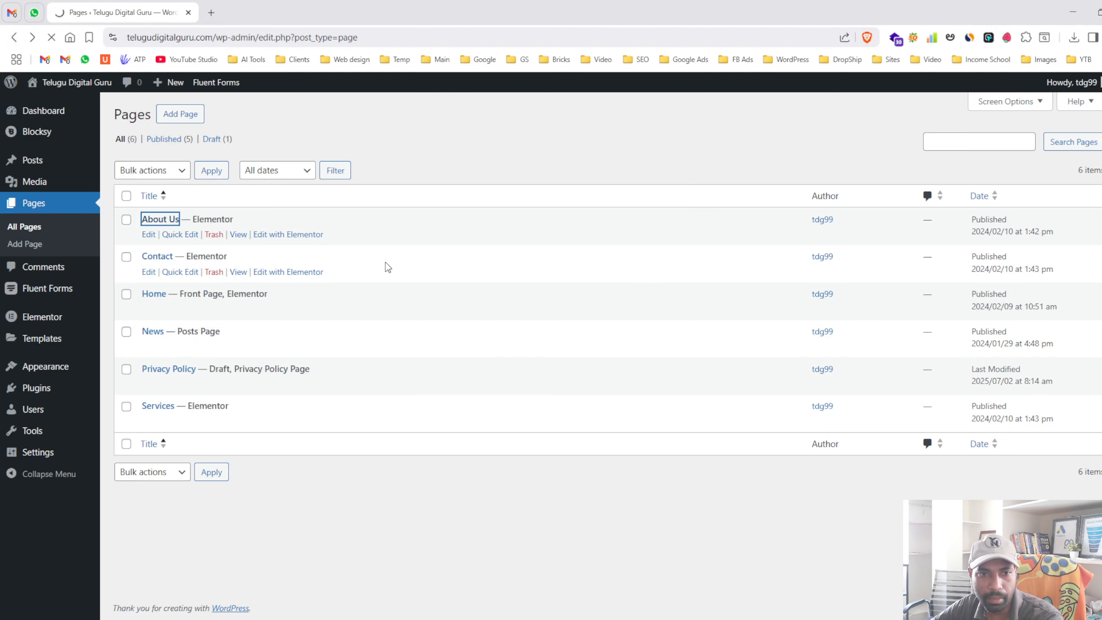
scroll(580, 350, down, 1)
scroll(603, 330, up, 2)
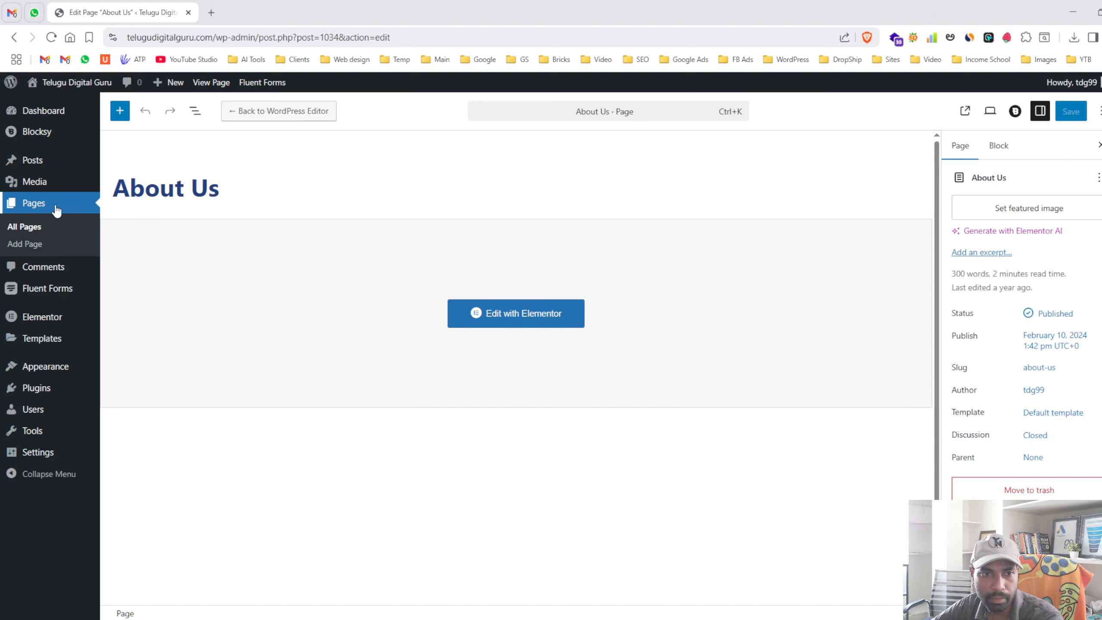
click(51, 224)
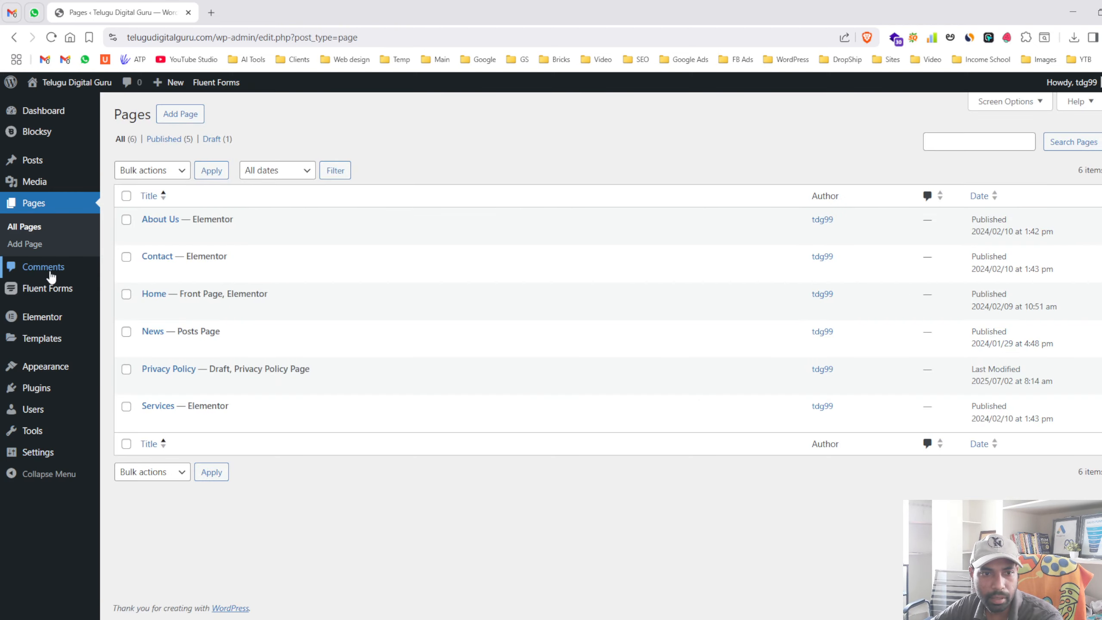
click(53, 273)
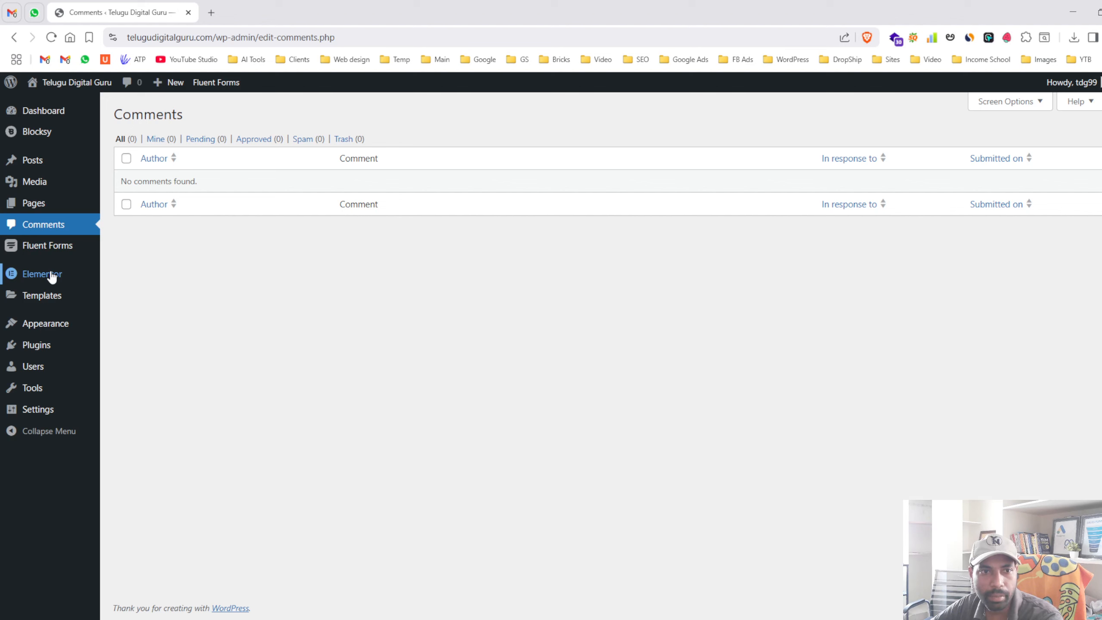
- View the live Pellentesque Adipiscing Commodo post from All Posts and check its Add Comment box
click(144, 169)
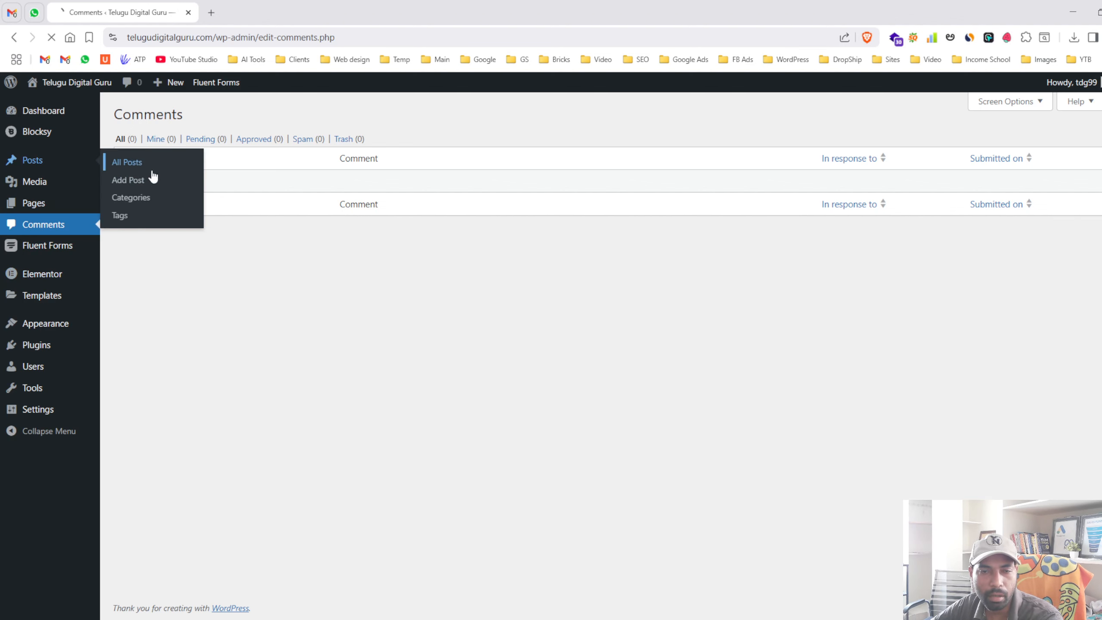
click(238, 272)
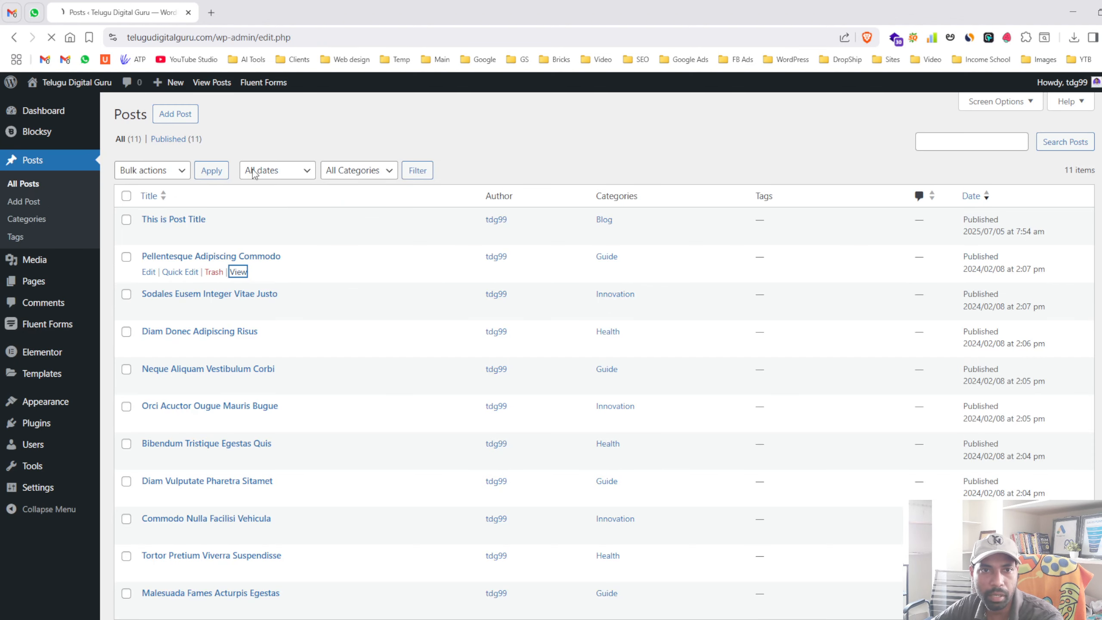
scroll(423, 332, down, 20)
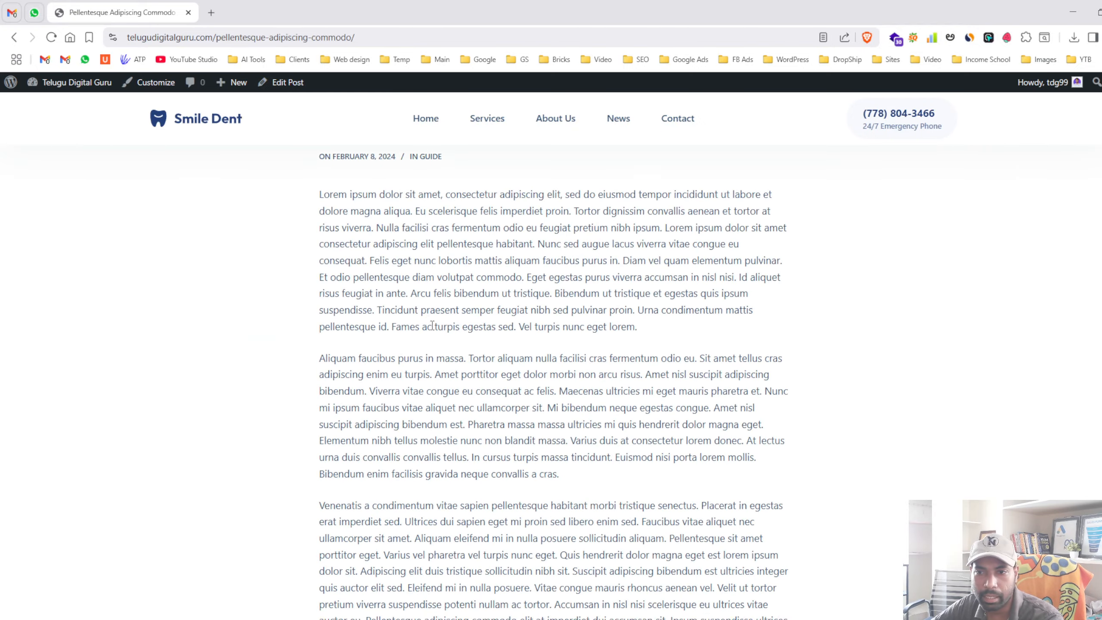
scroll(472, 317, down, 4)
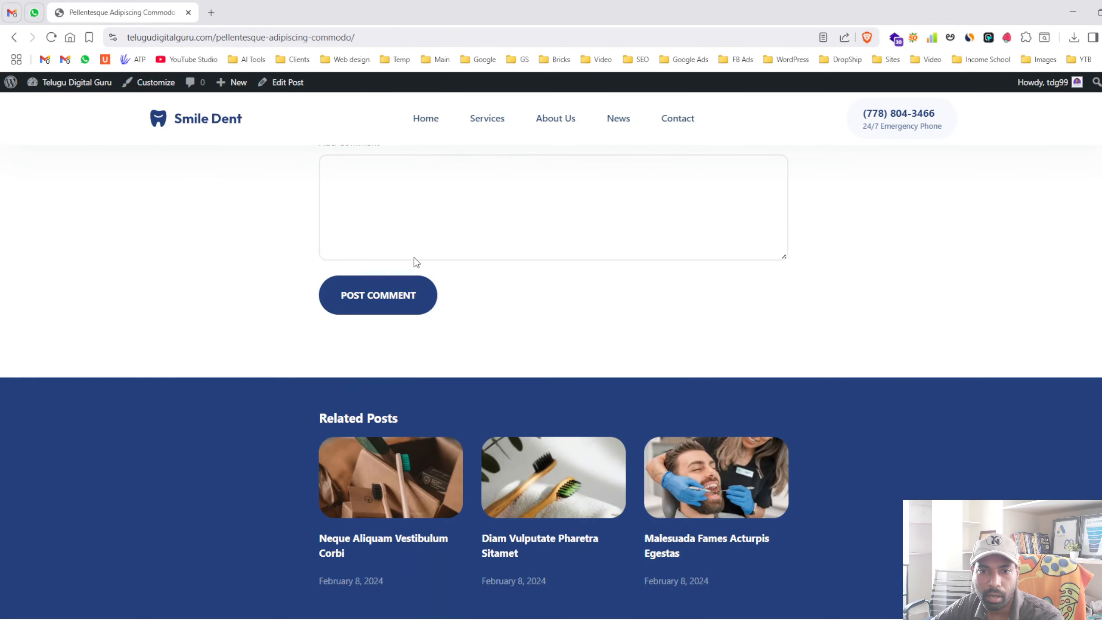
click(413, 256)
scroll(319, 318, up, 3)
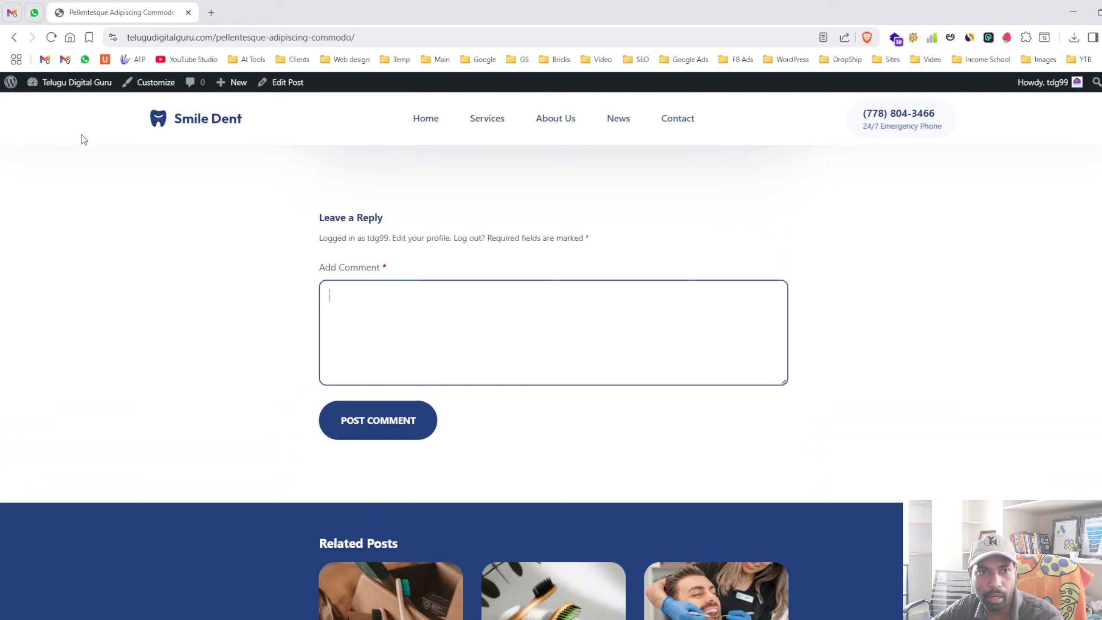
- Return to the admin Dashboard through the site name in the admin bar
click(64, 83)
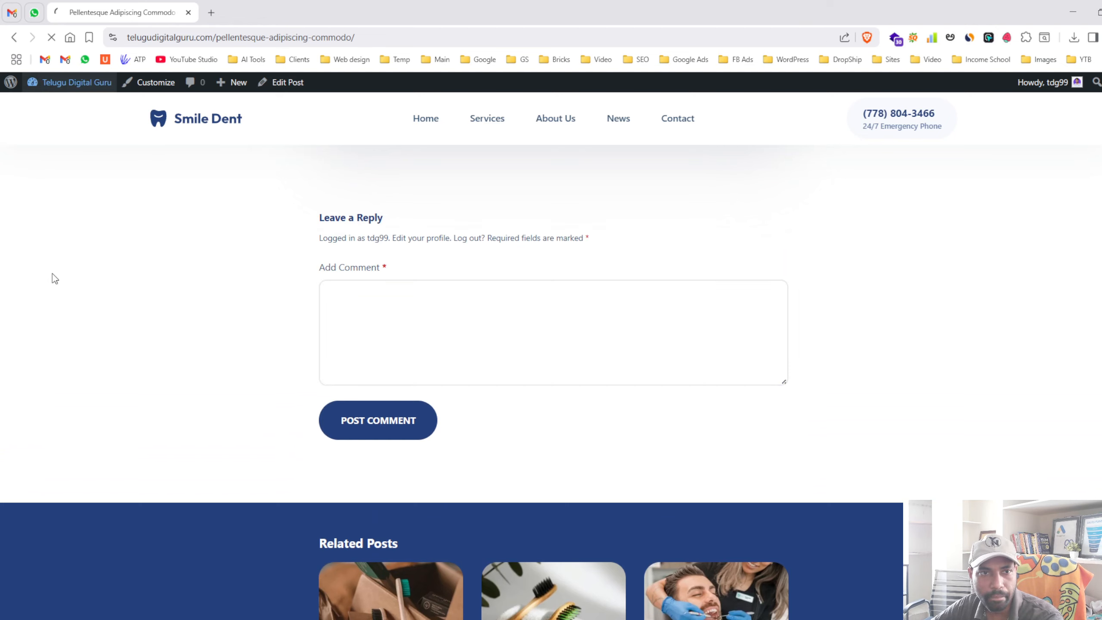
mouse_move(56, 87)
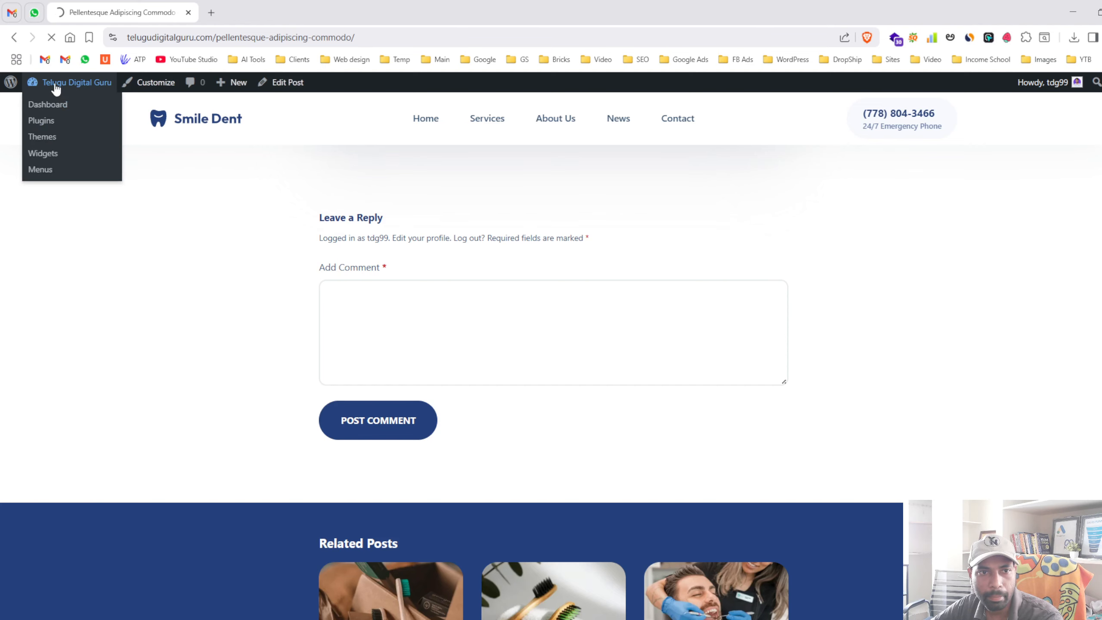
click(66, 99)
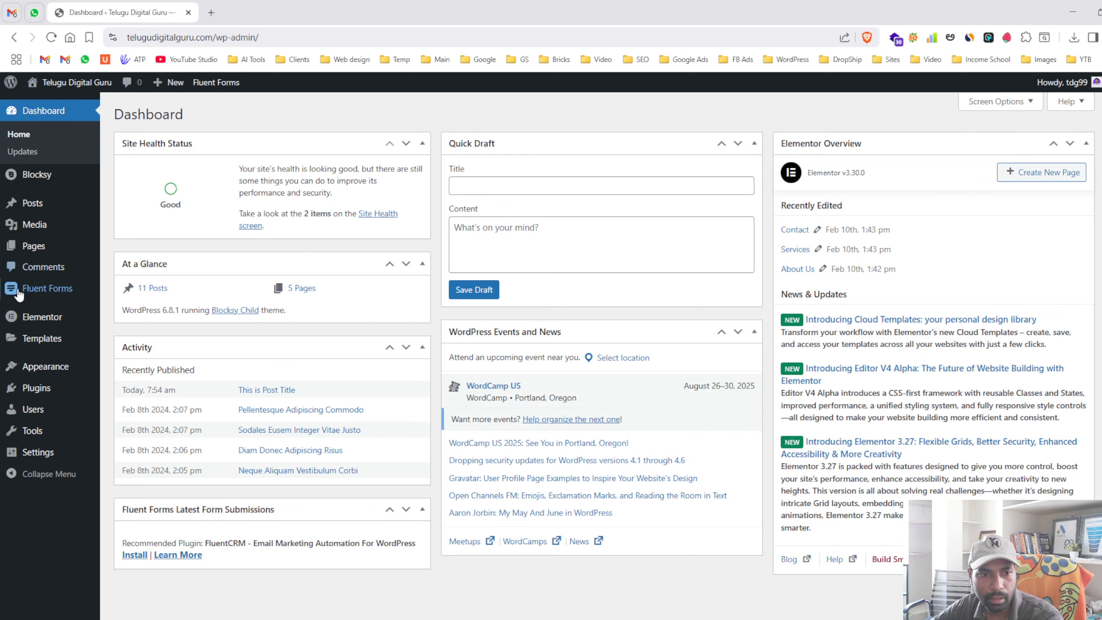
- Check the empty Comments screen, browse the Fluent Forms, Plugins, Elementor and Templates menus, then go to Appearance > Themes
click(48, 266)
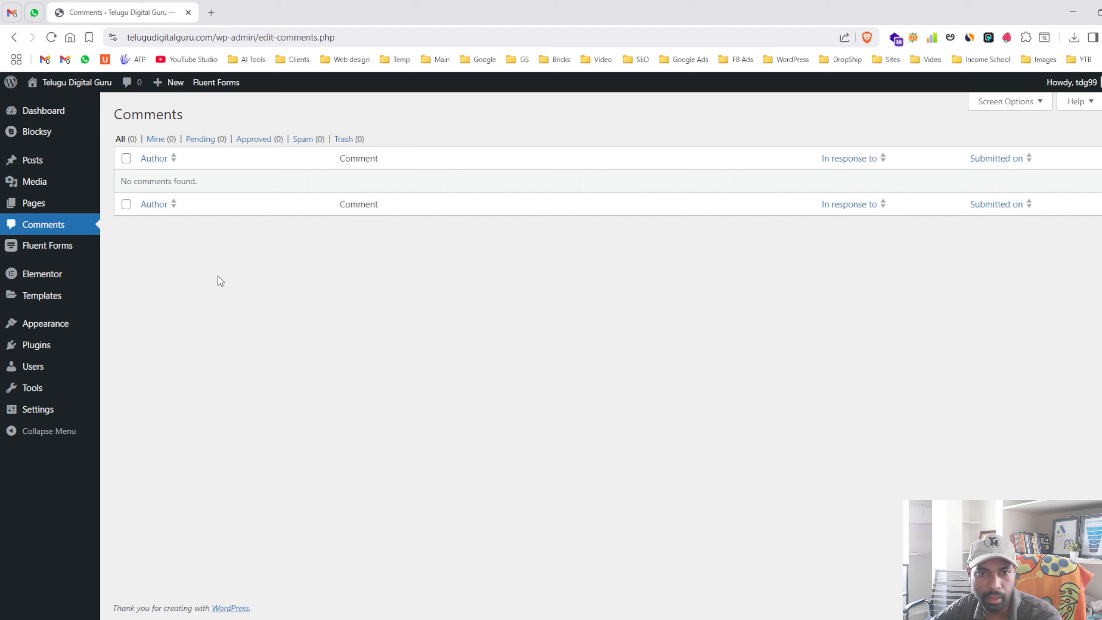
mouse_move(54, 249)
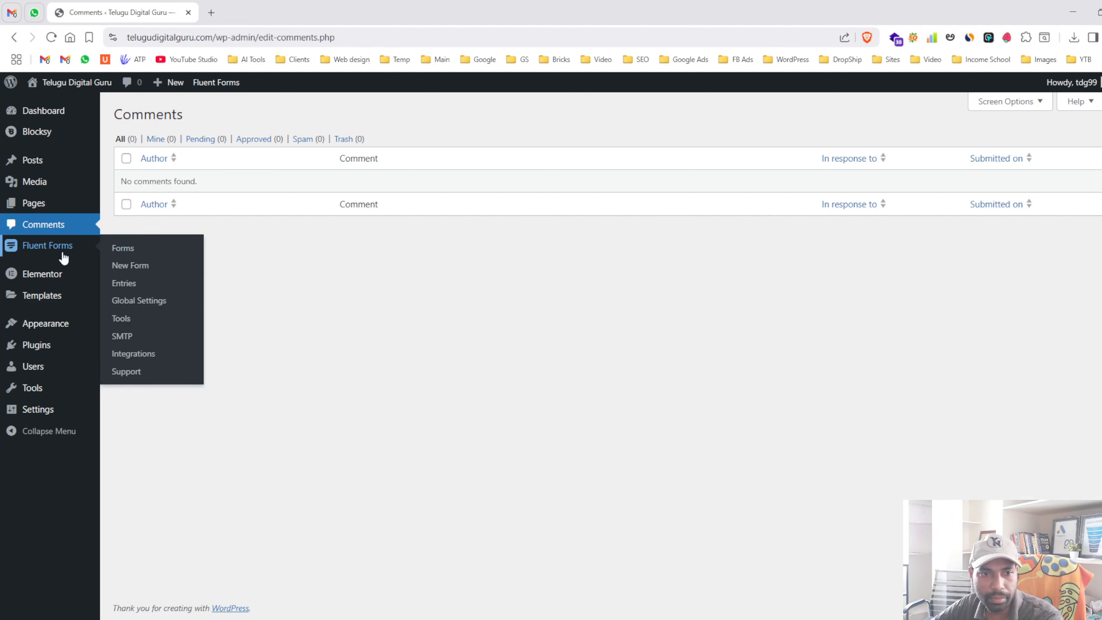
mouse_move(52, 355)
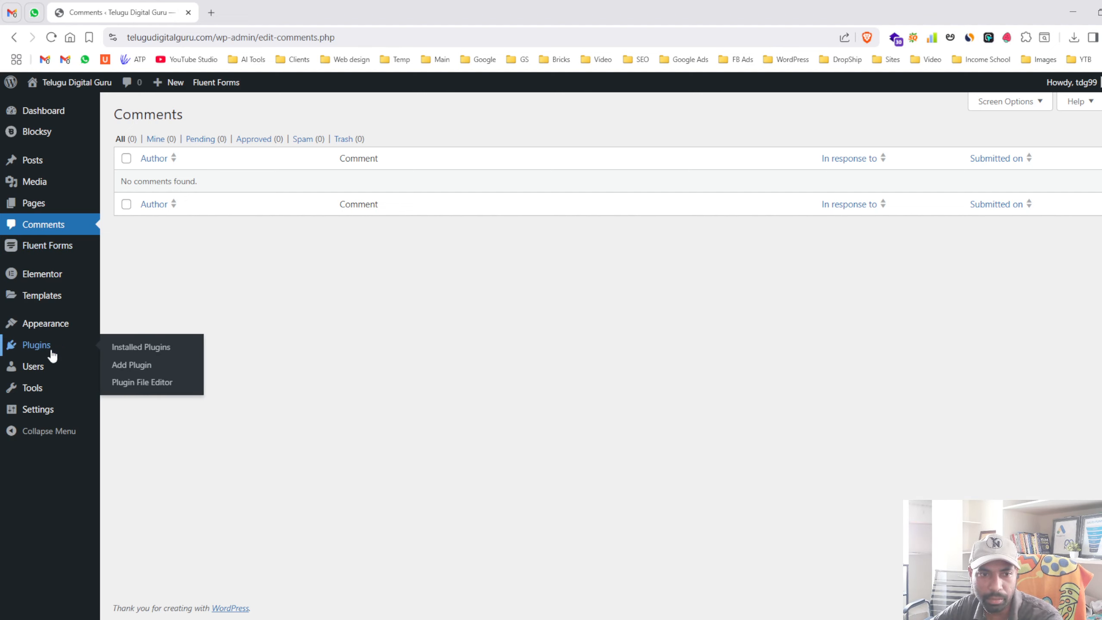
mouse_move(51, 282)
mouse_move(52, 302)
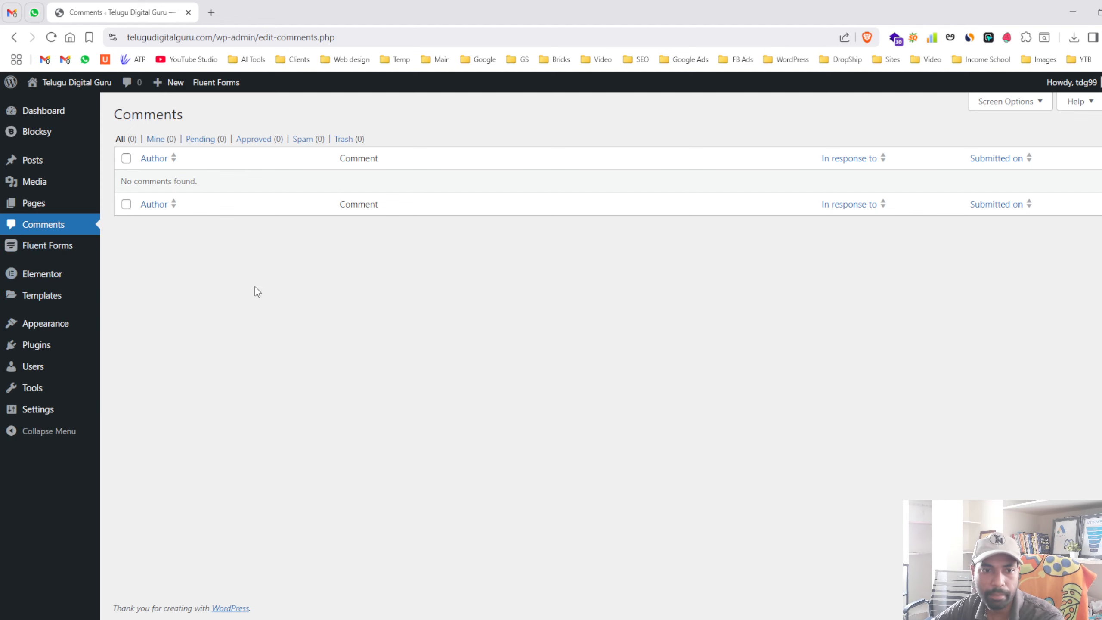
click(55, 323)
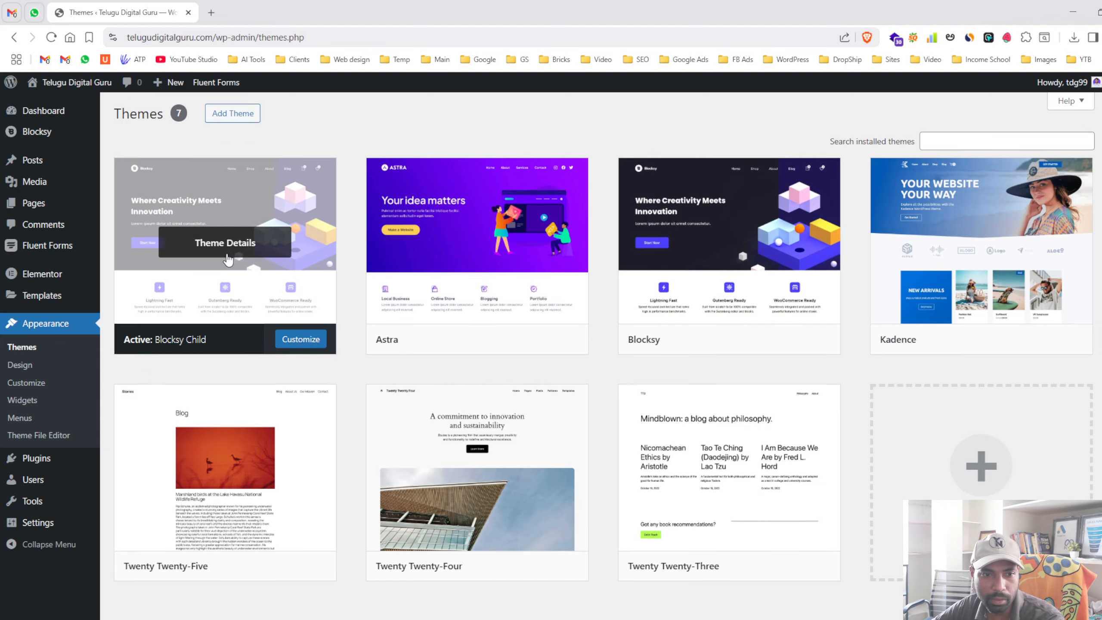
- Launch Appearance > Customize for Blocksy Child, previewing the Smile Dent homepage
scroll(214, 226, down, 1)
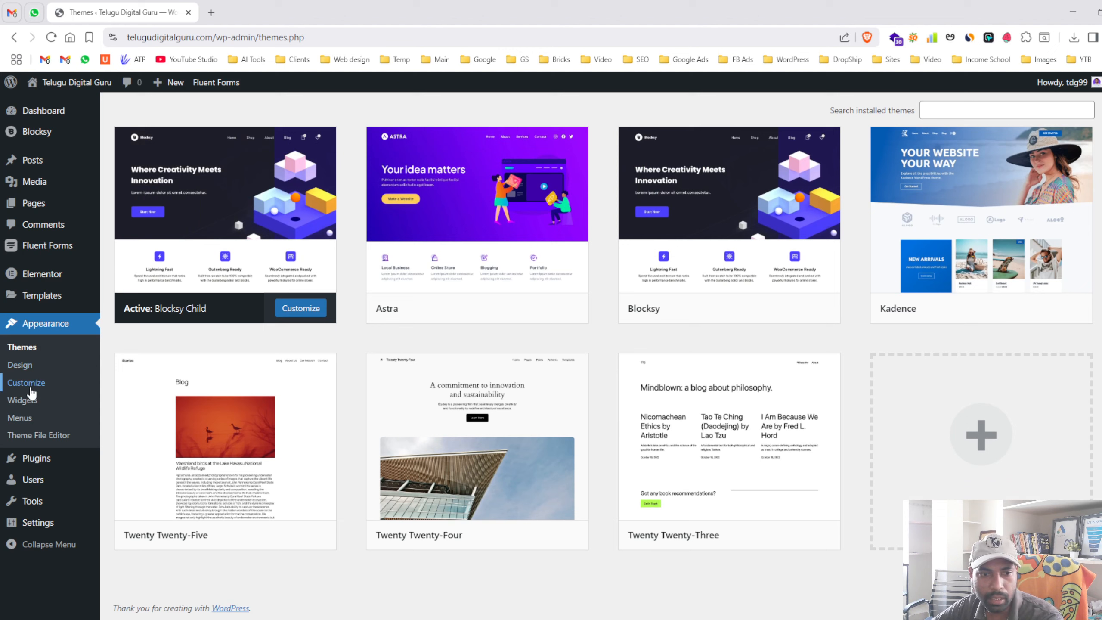
click(30, 388)
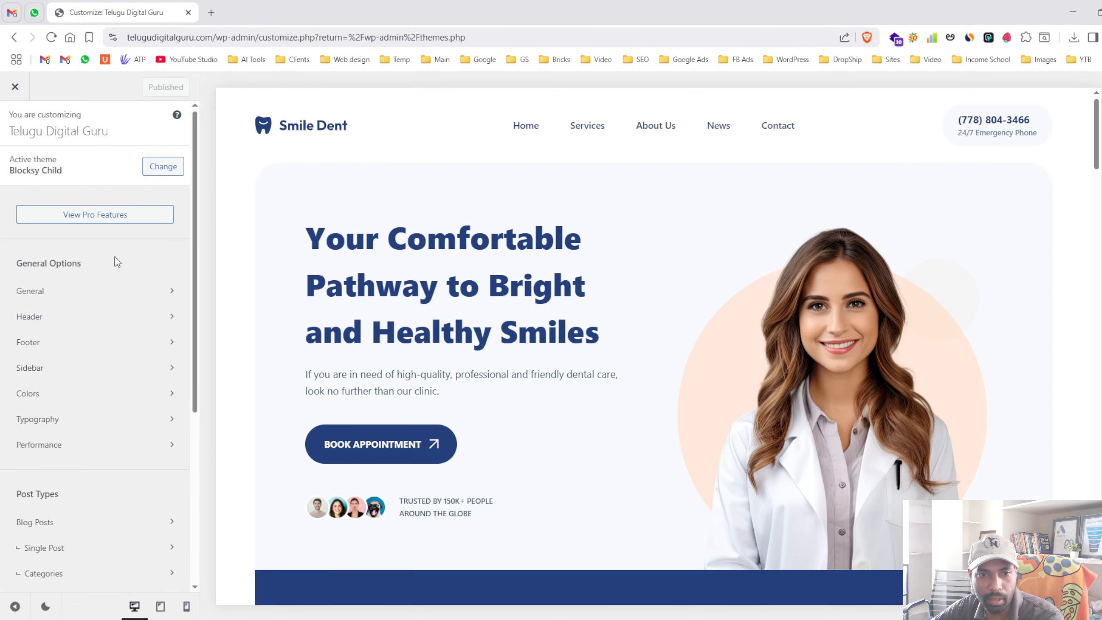
scroll(115, 258, down, 1)
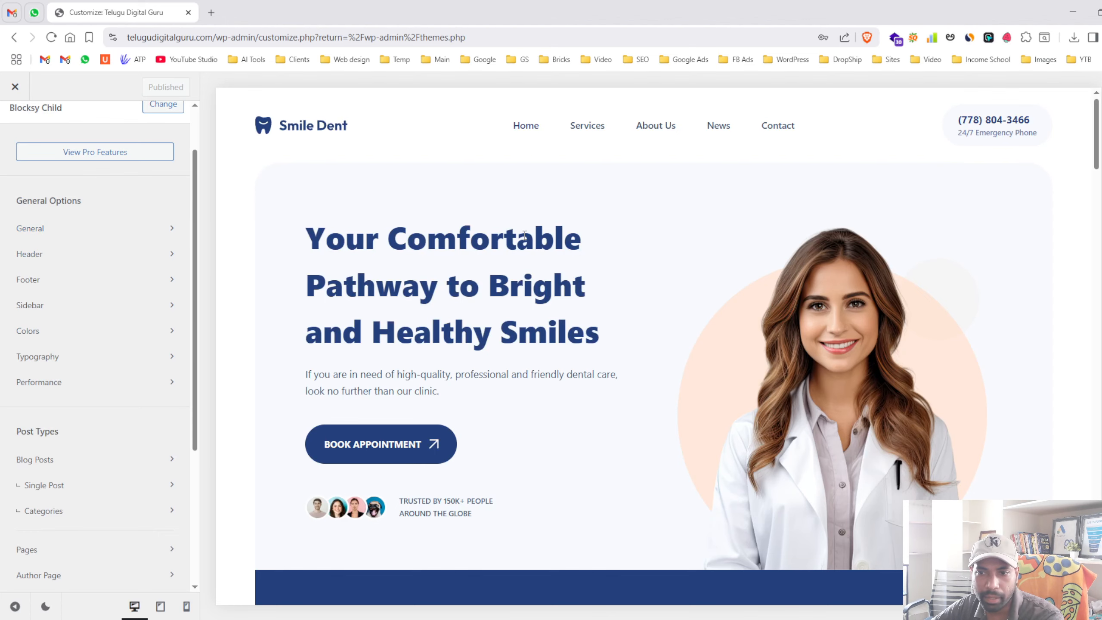
scroll(525, 234, down, 2)
scroll(536, 185, up, 2)
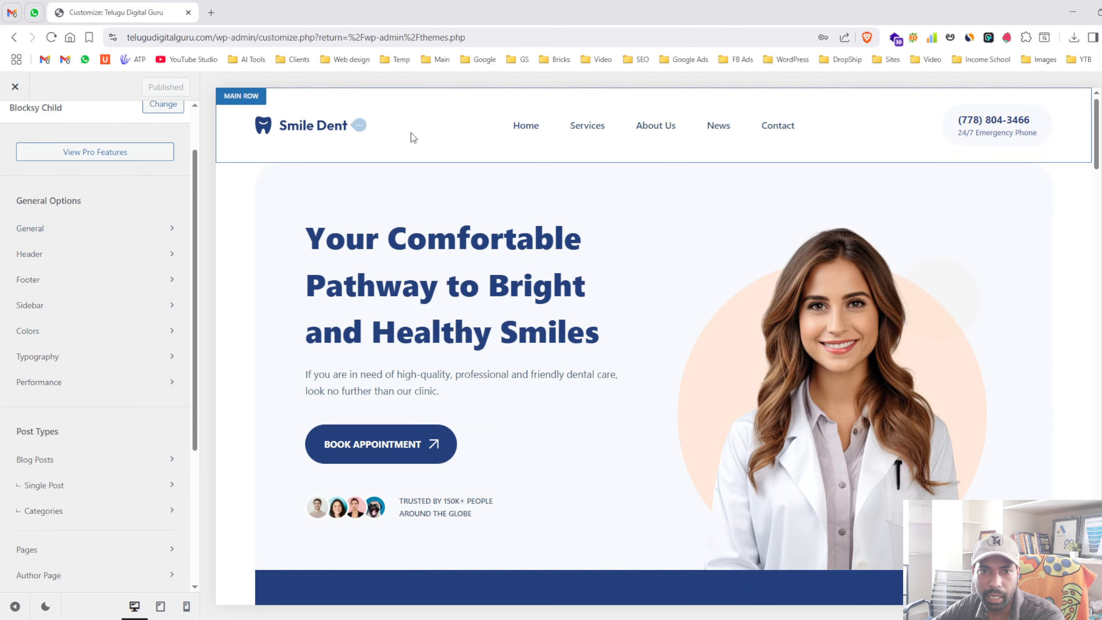
scroll(476, 308, down, 15)
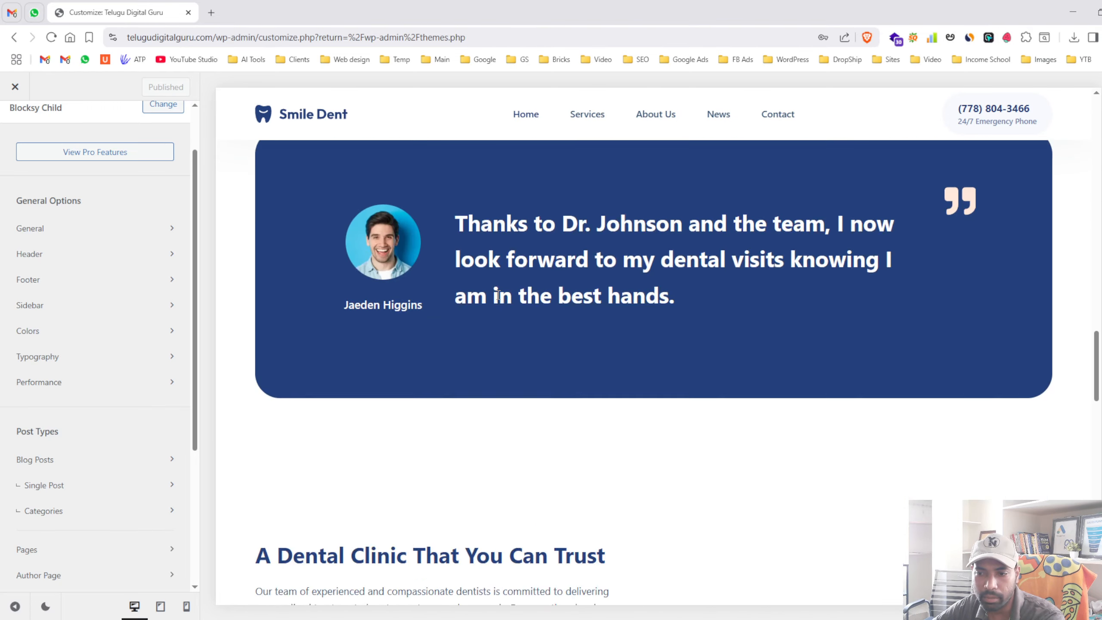
scroll(505, 287, down, 10)
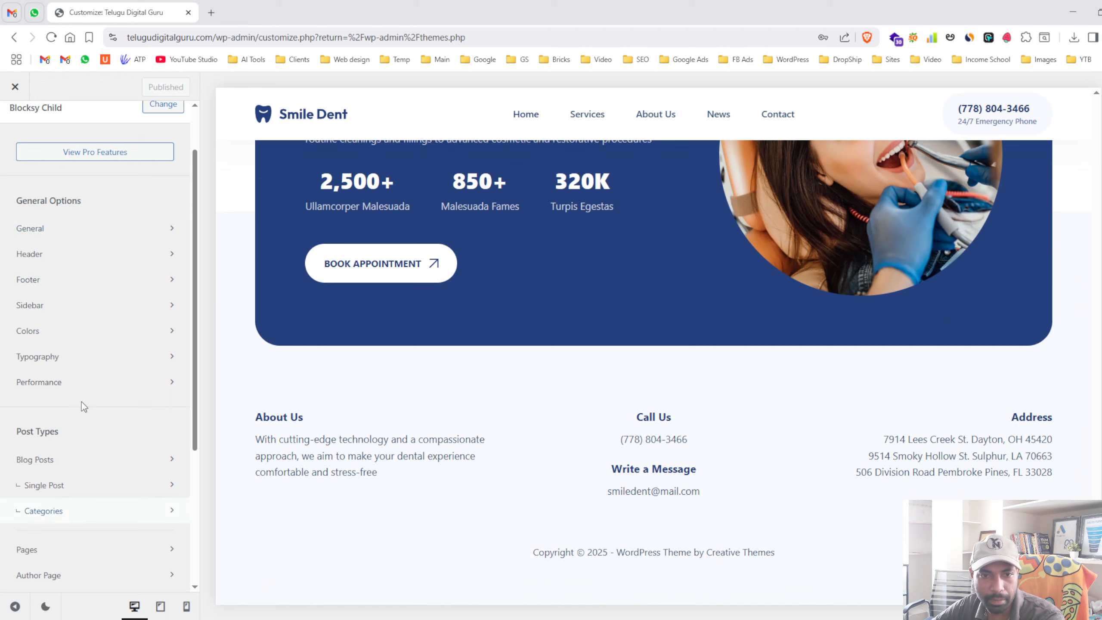
scroll(545, 272, up, 5)
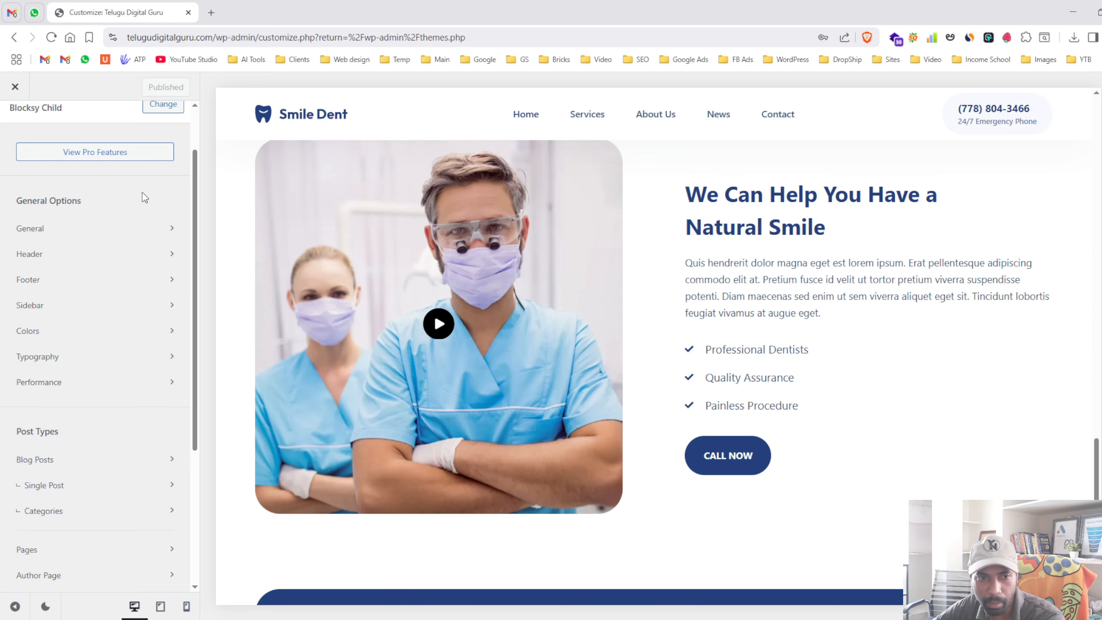
- In the Header builder, inspect the Logo, Menu 1 and phone Button settings
click(96, 251)
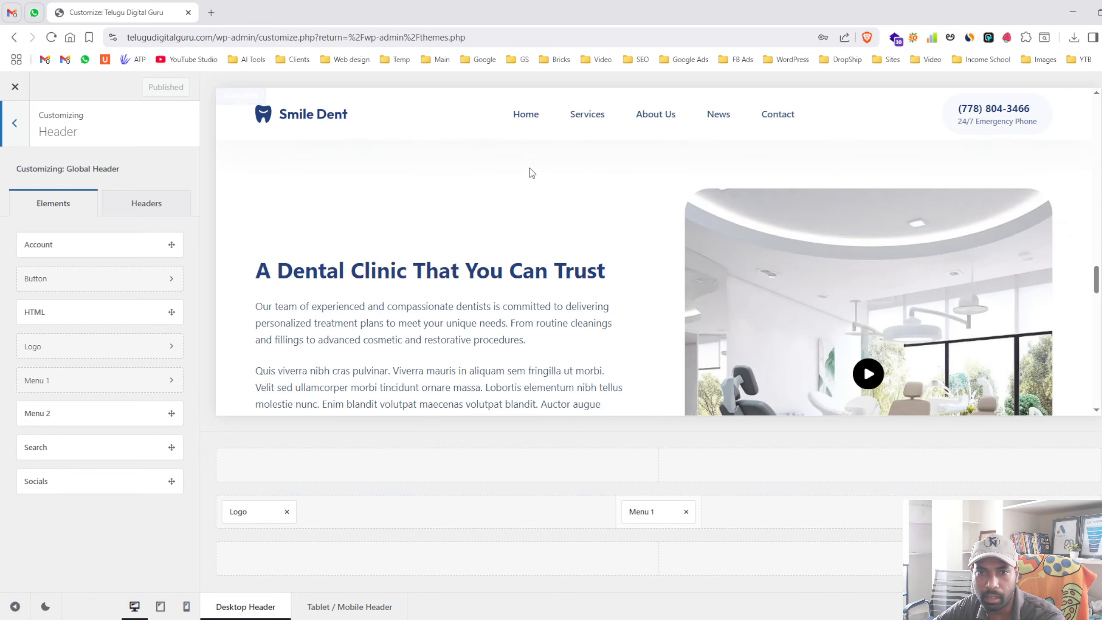
scroll(477, 161, up, 5)
click(257, 513)
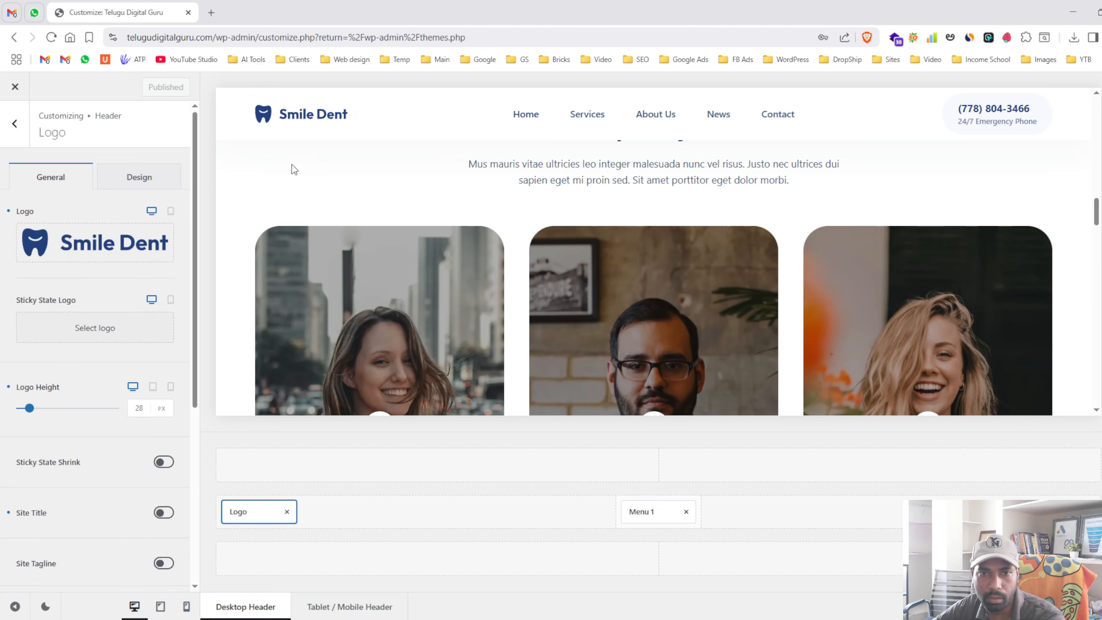
click(664, 515)
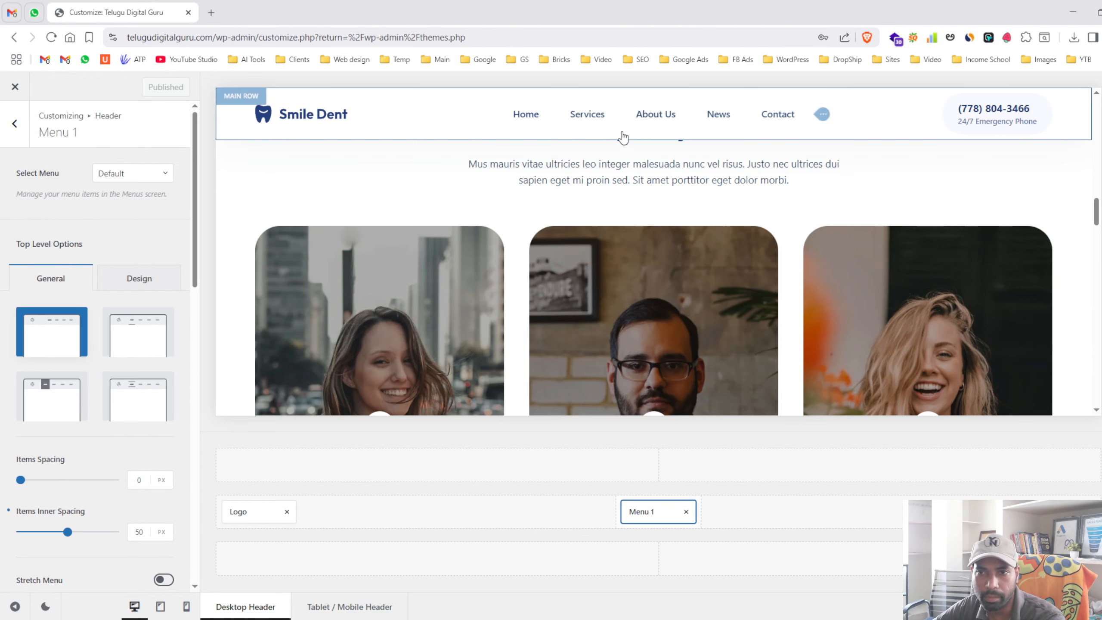
click(972, 115)
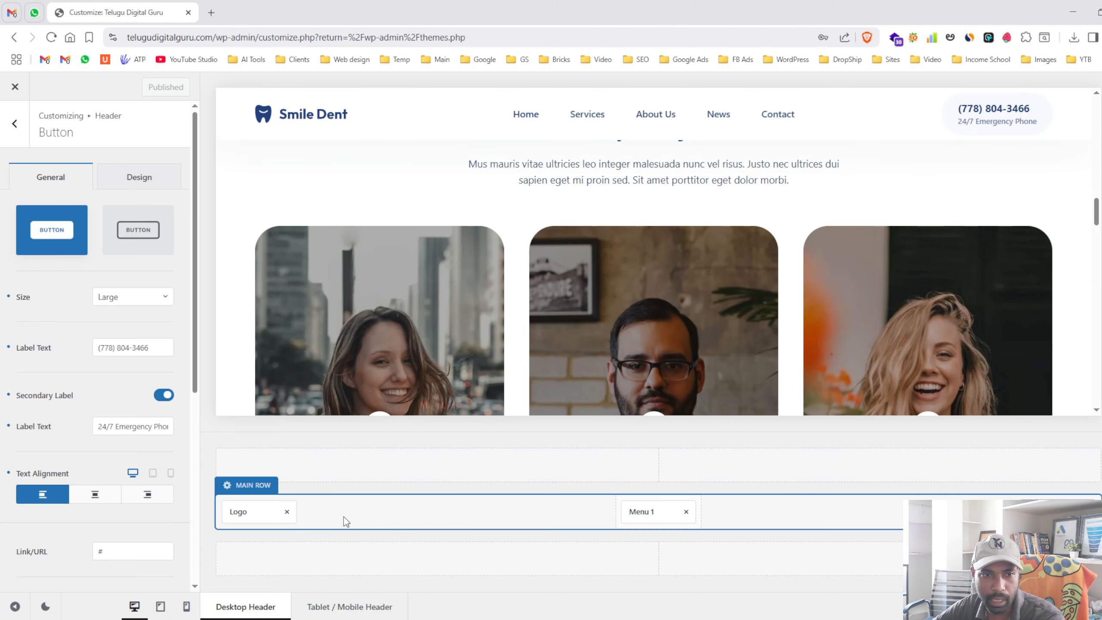
click(261, 513)
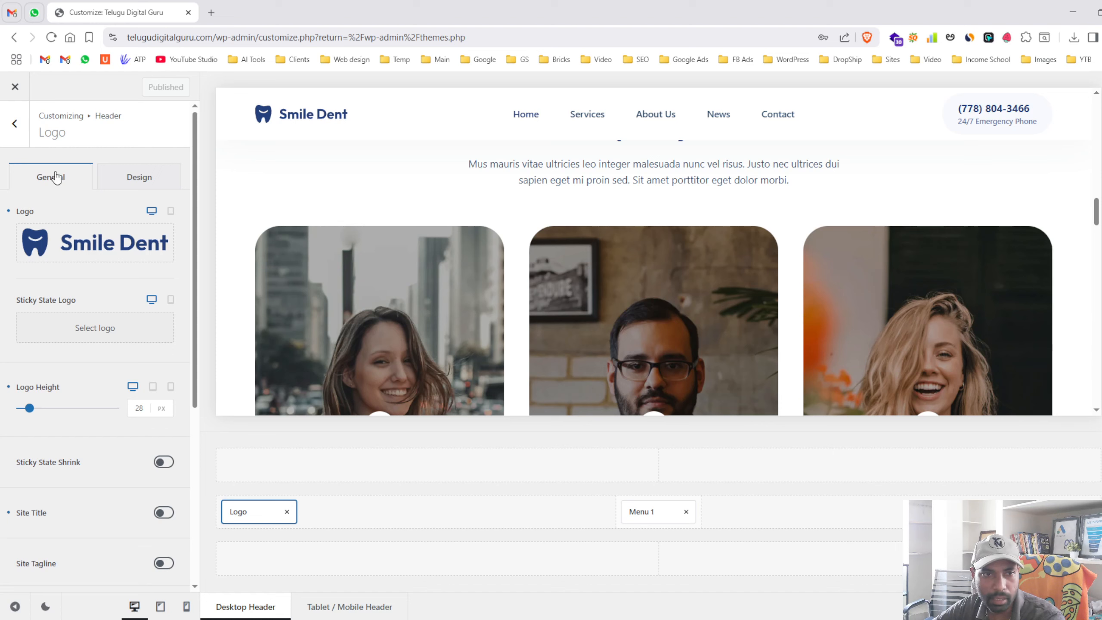
click(14, 124)
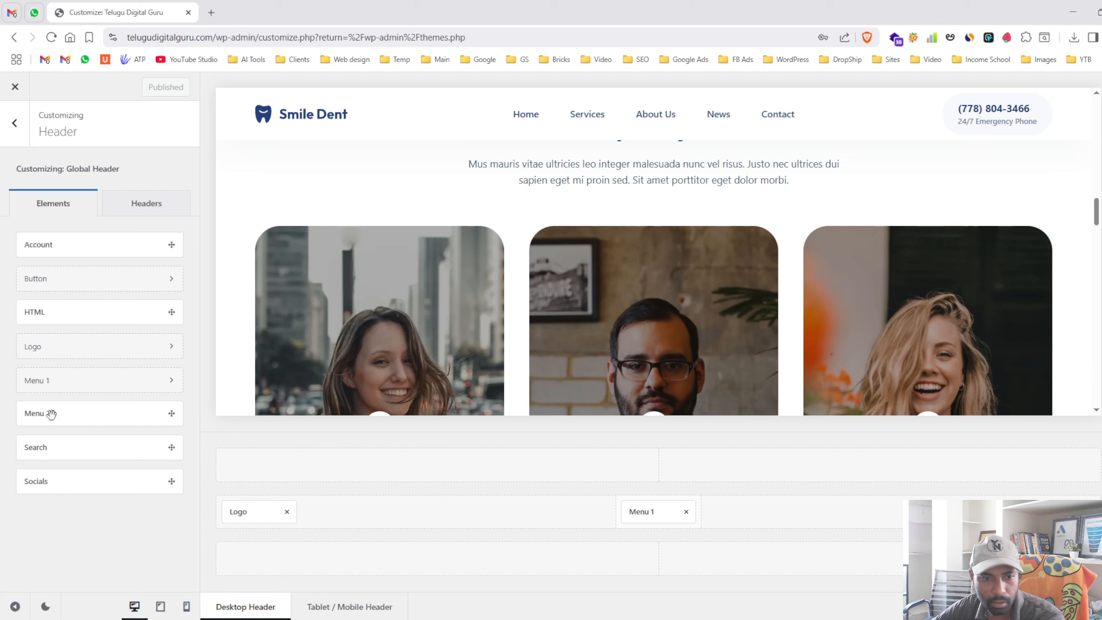
- Place a Search icon in the header's main row, trying then removing Menu 2 and Socials
drag(51, 414, 755, 518)
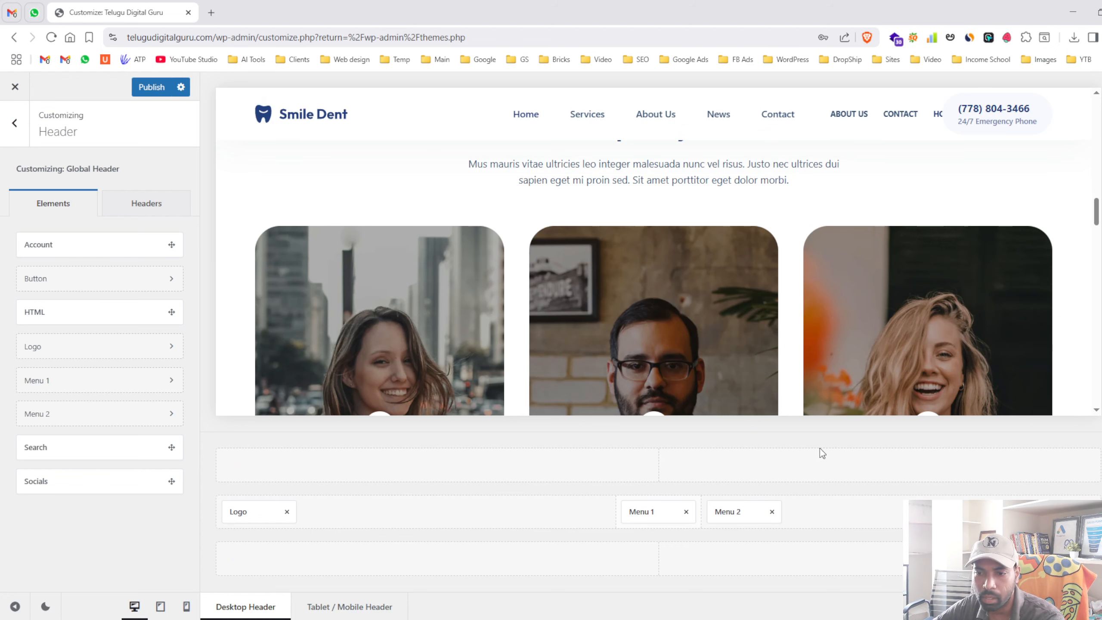
click(772, 512)
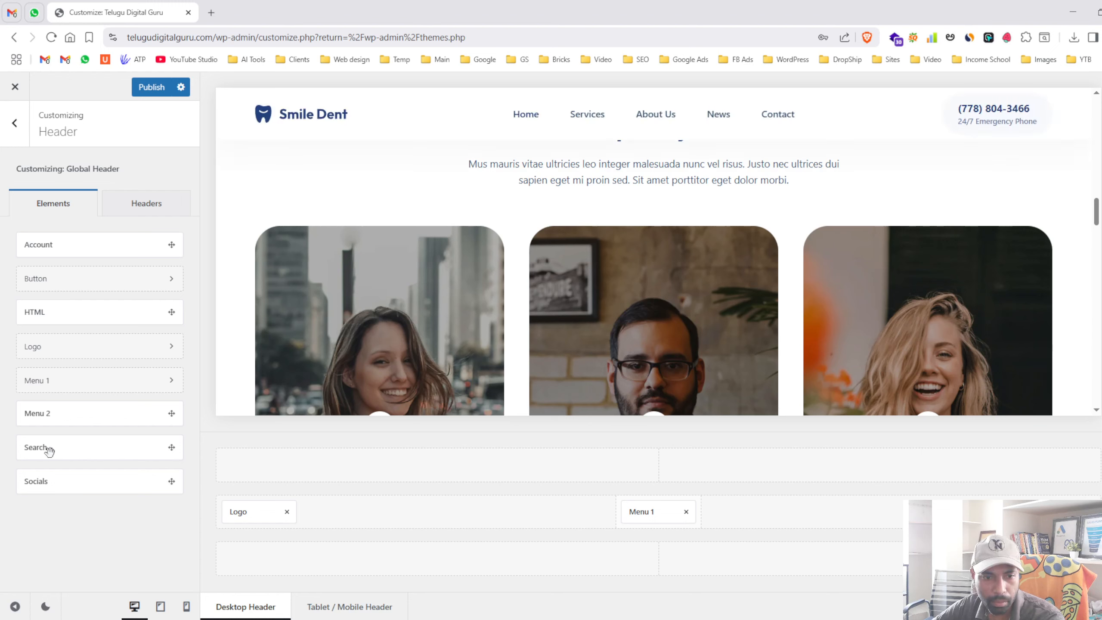
drag(60, 451, 824, 515)
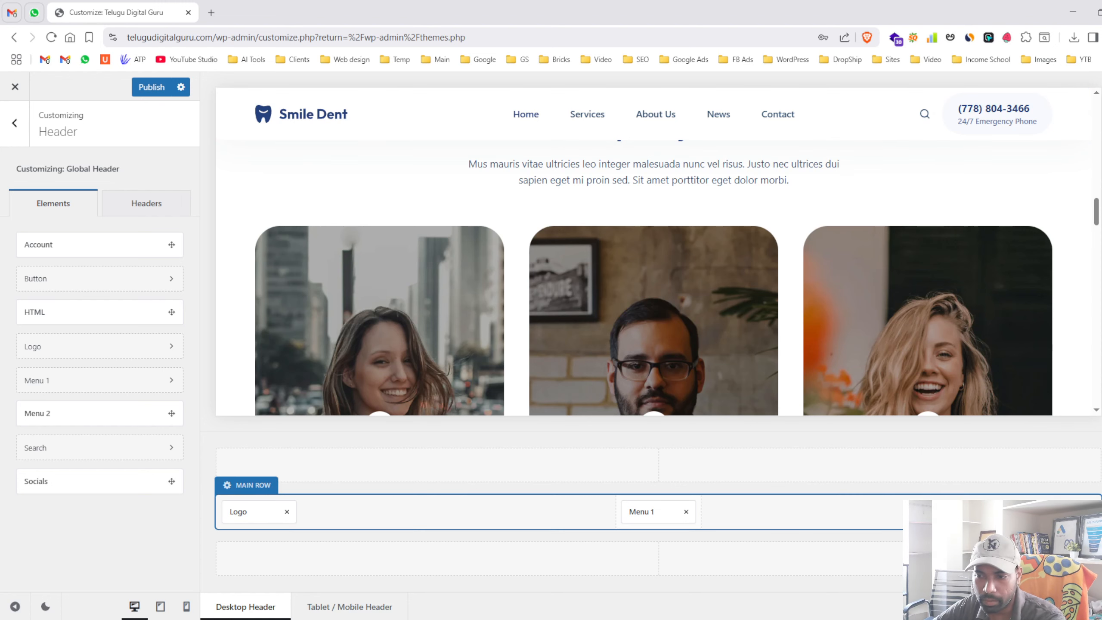
drag(55, 482, 886, 515)
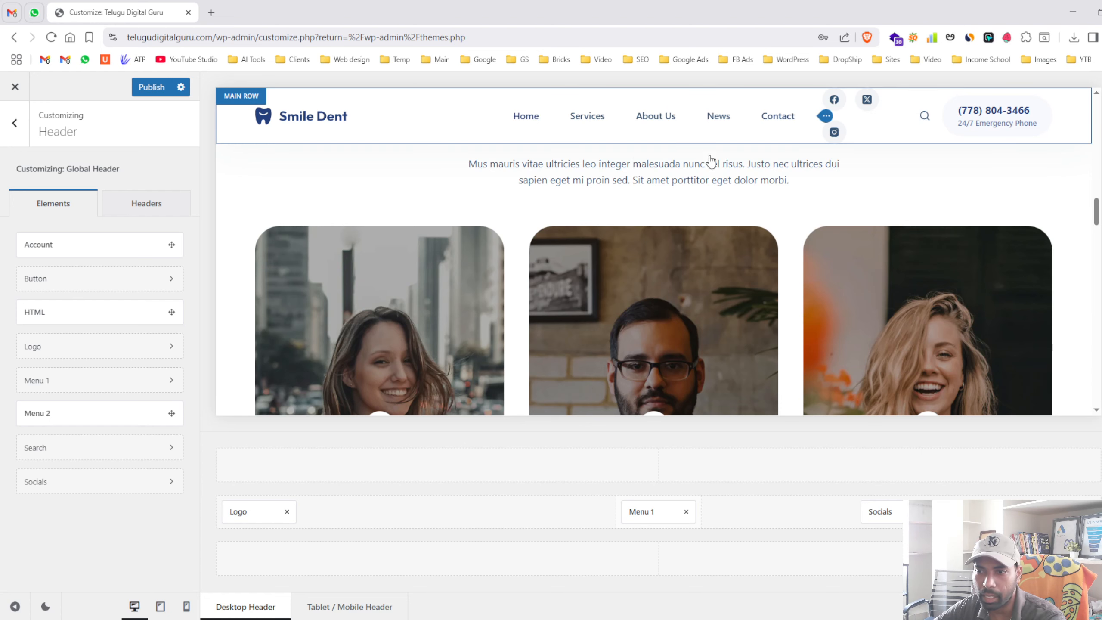
click(926, 512)
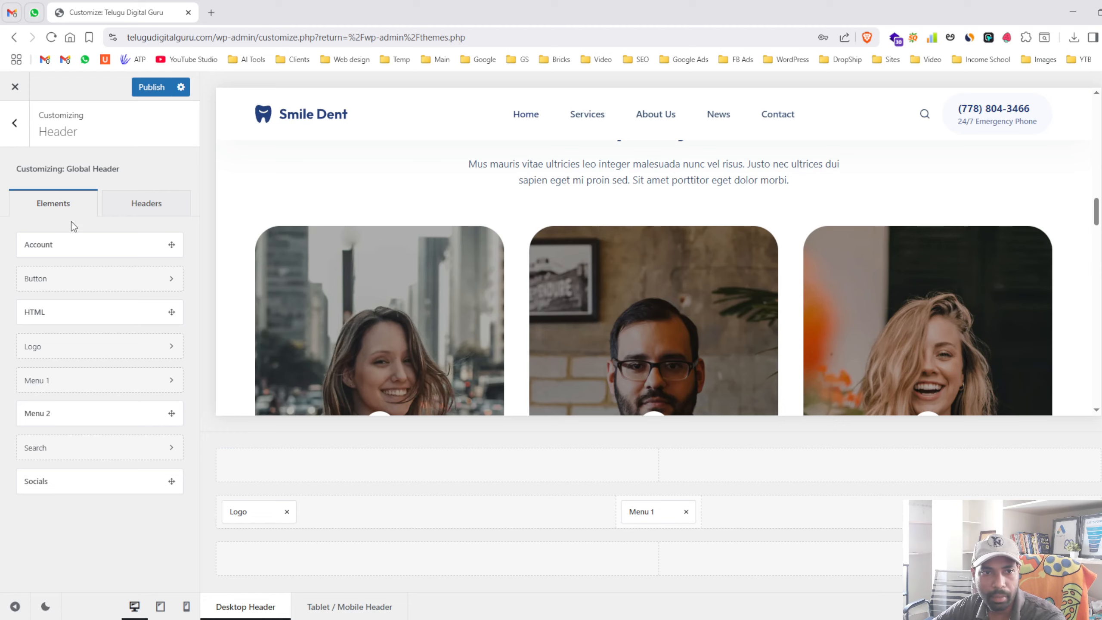
click(10, 123)
scroll(74, 316, up, 2)
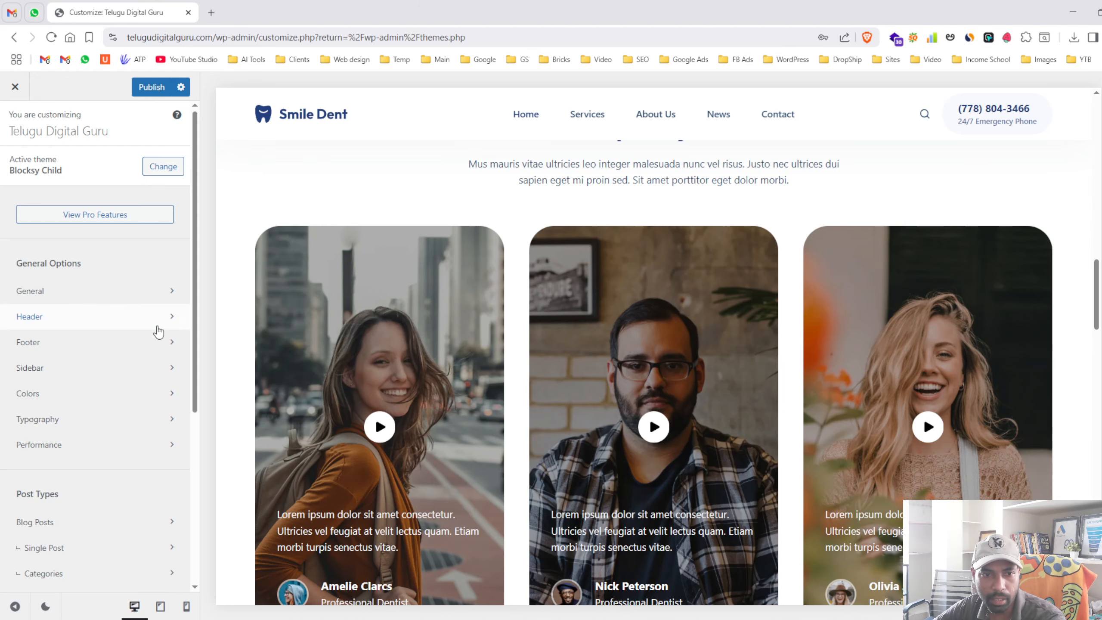
- Open the footer builder and preview placing a menu among the footer elements
scroll(560, 315, down, 15)
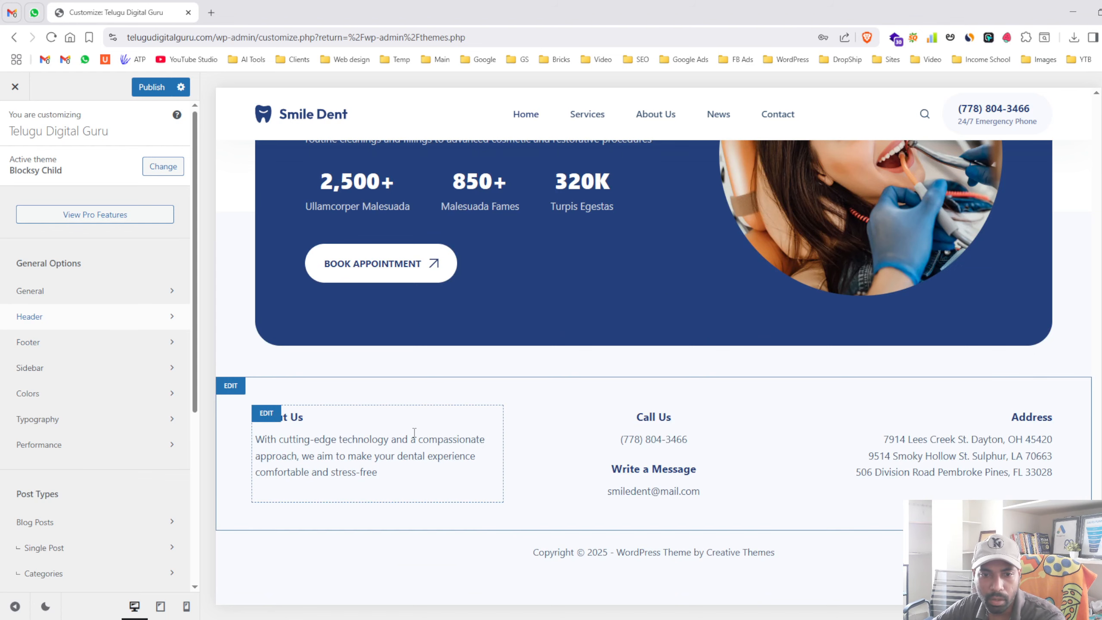
click(231, 386)
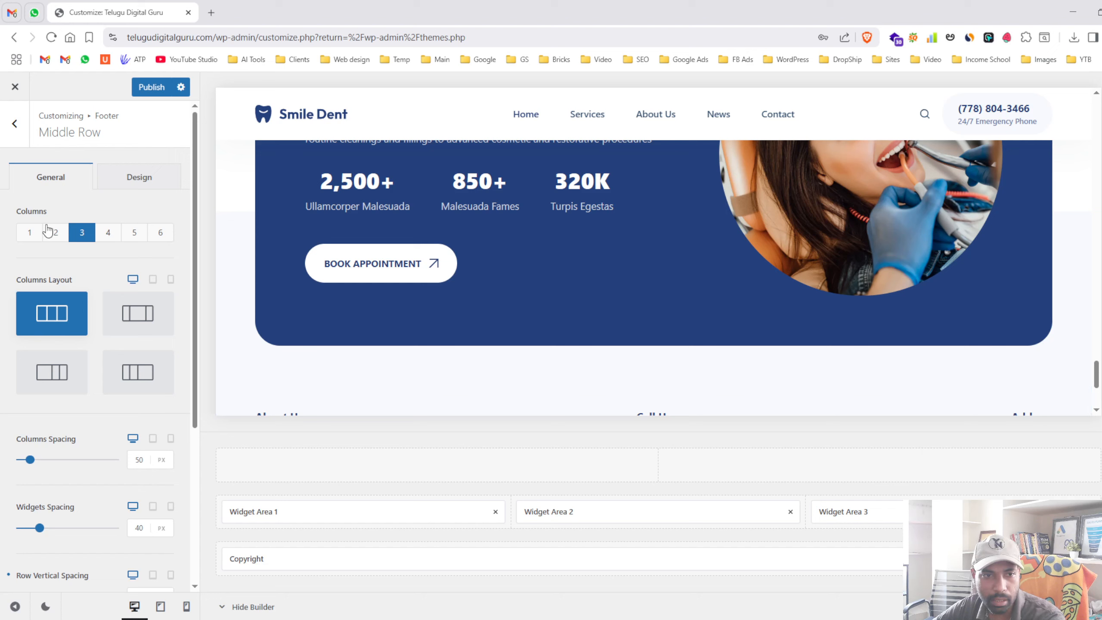
click(16, 129)
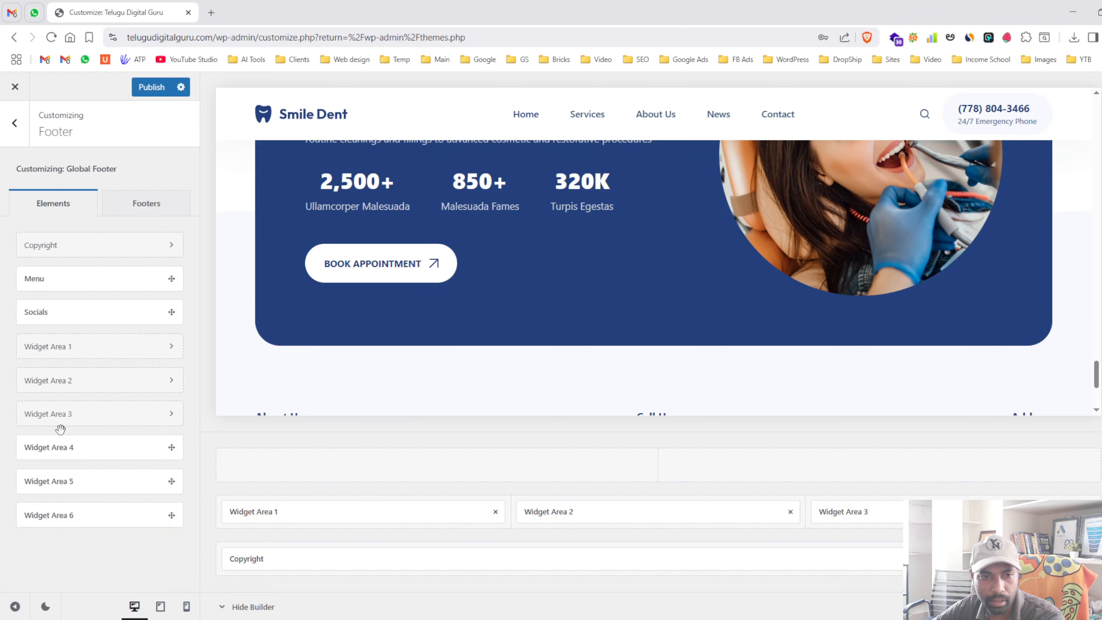
mouse_move(52, 286)
mouse_down()
mouse_move(108, 354)
mouse_move(613, 541)
mouse_move(106, 367)
mouse_move(55, 274)
mouse_up()
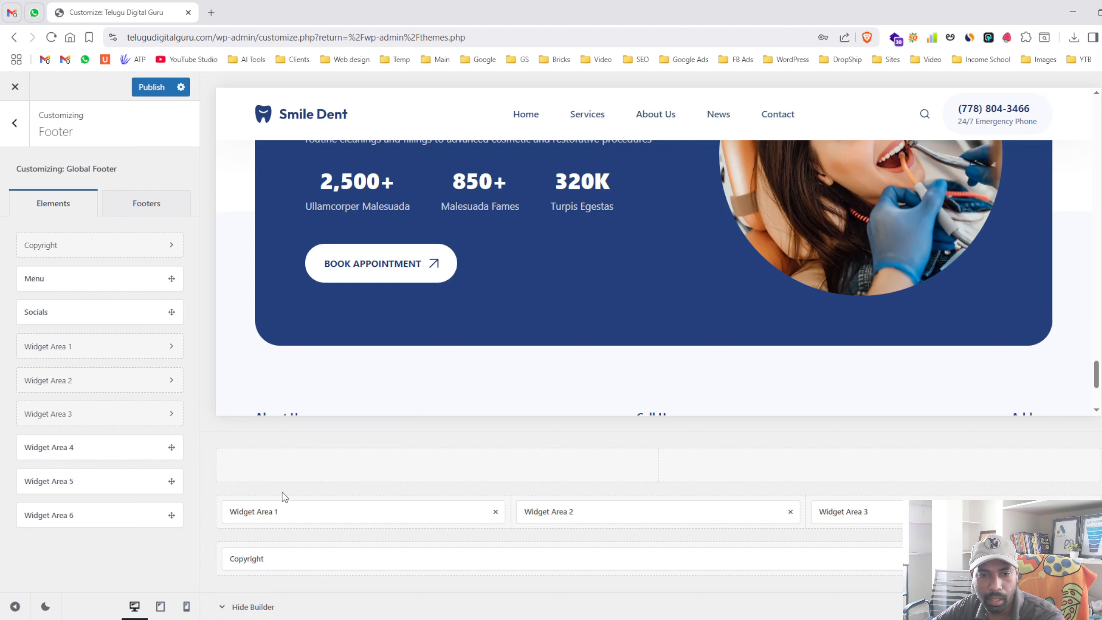
- Try 2, 3 and 1 columns for the footer Middle Row, ending on 3
click(252, 485)
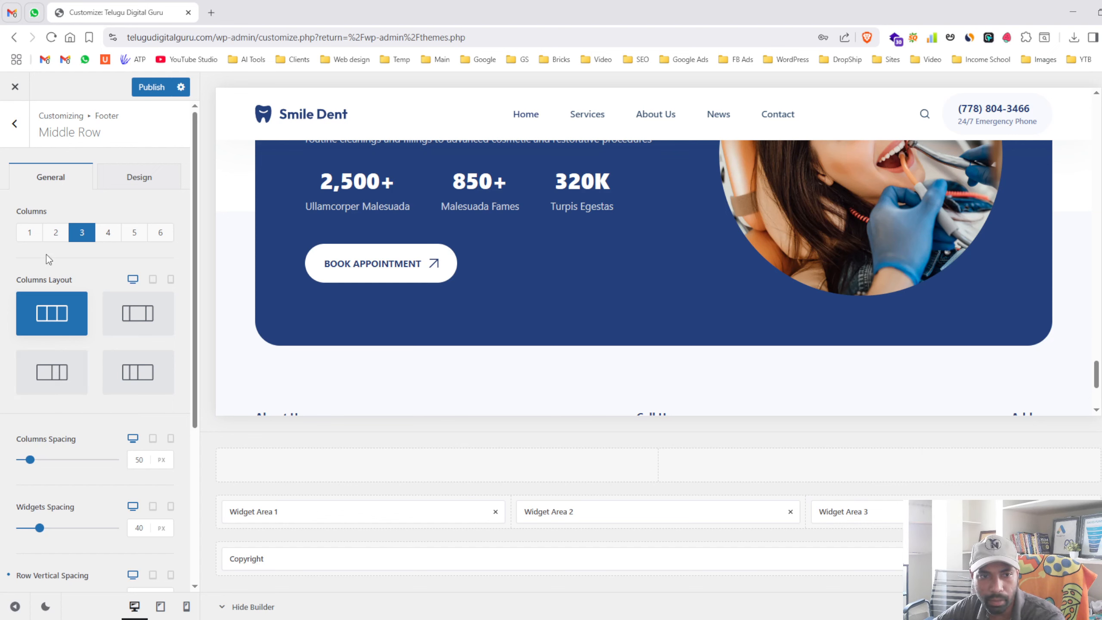
click(54, 234)
click(82, 235)
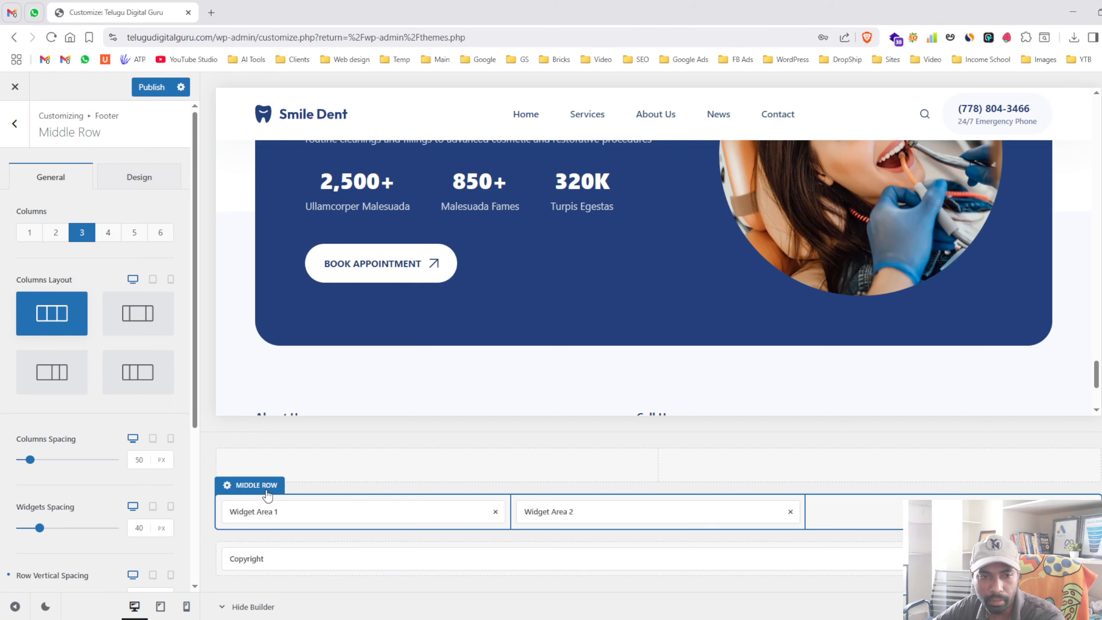
click(33, 237)
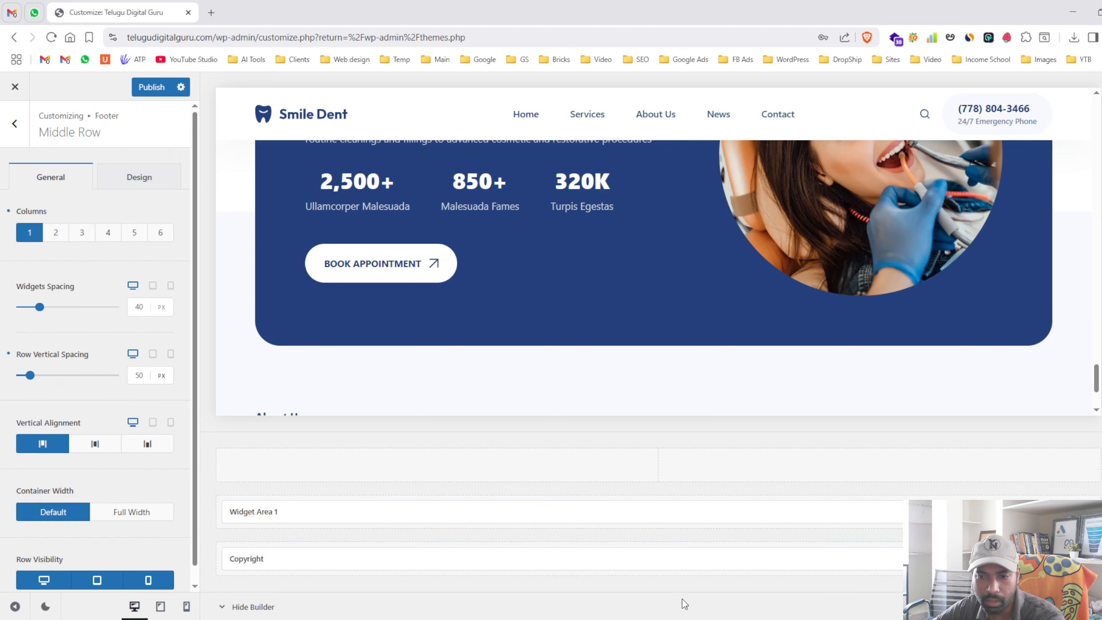
click(87, 234)
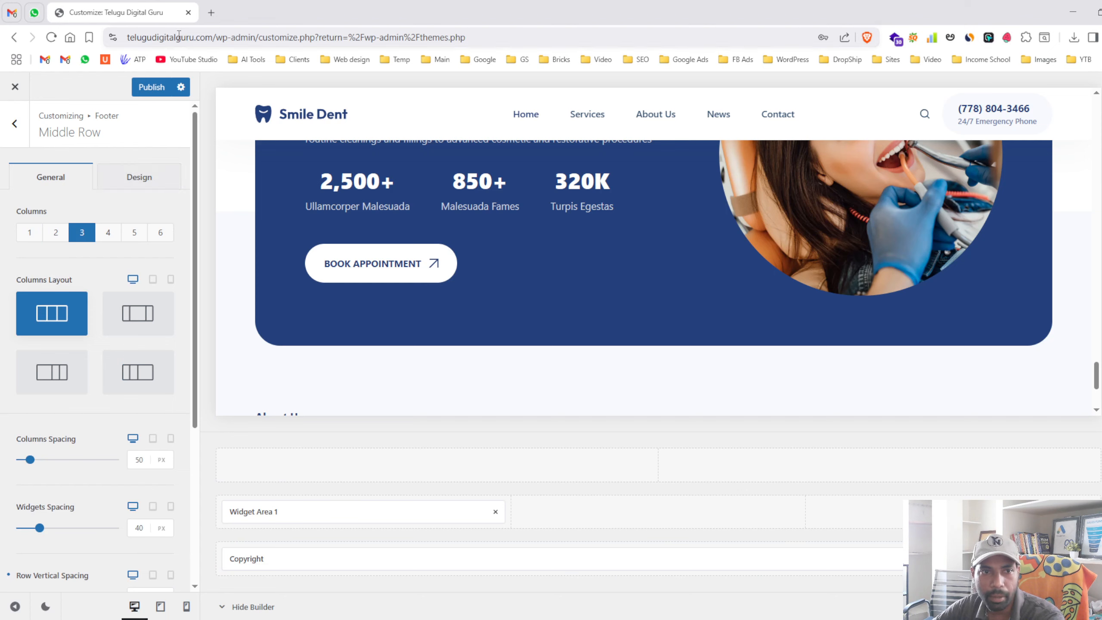
- Load the live telugudigitalguru.com site in a new browser tab
click(212, 13)
text(telugu)
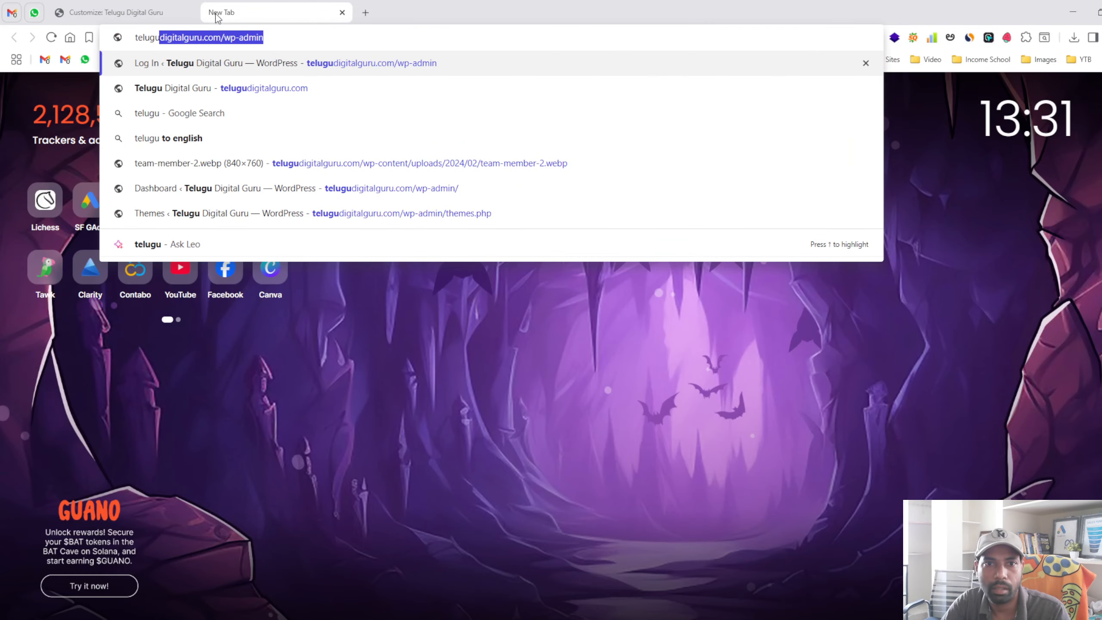
key(Down)
key(Return)
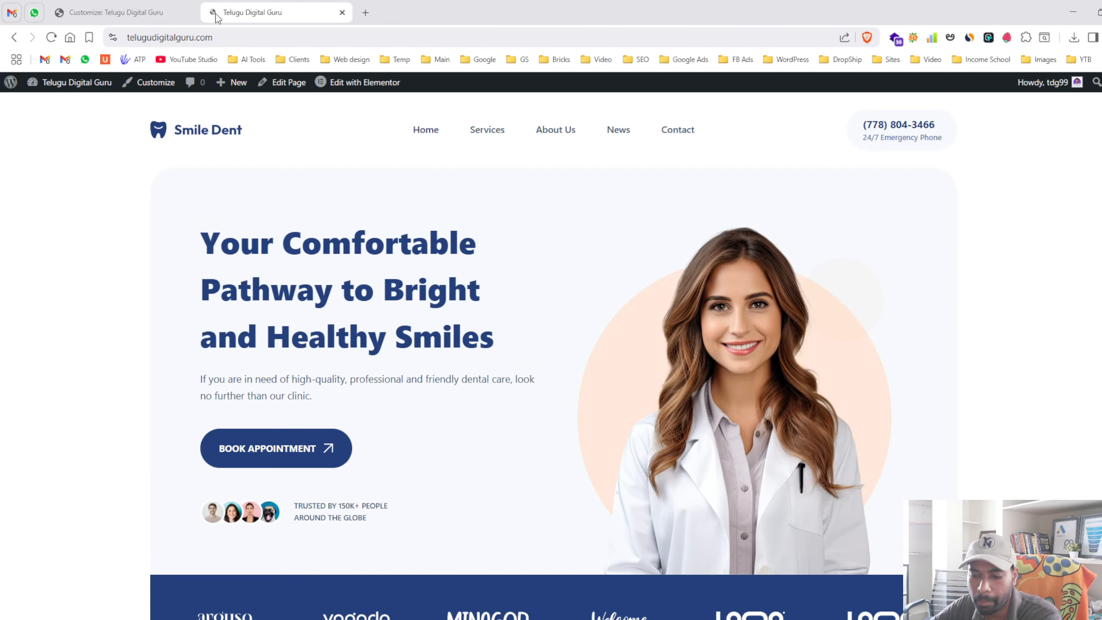
- Review the live footer's Call Us and Address columns, then return to the customizer tab
scroll(176, 407, down, 15)
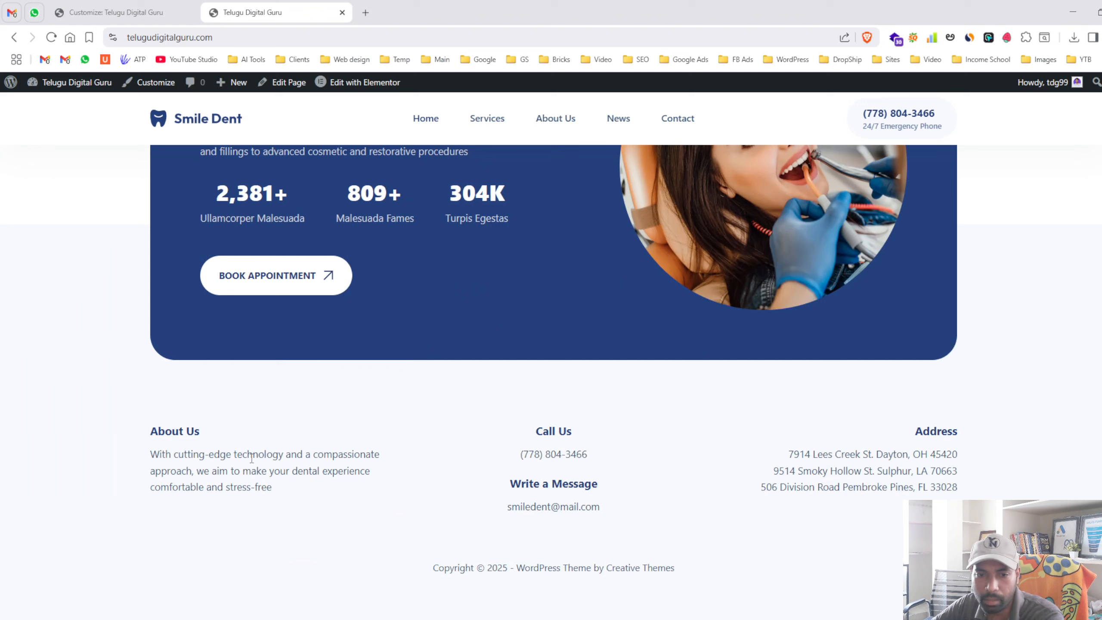
drag(140, 423, 624, 544)
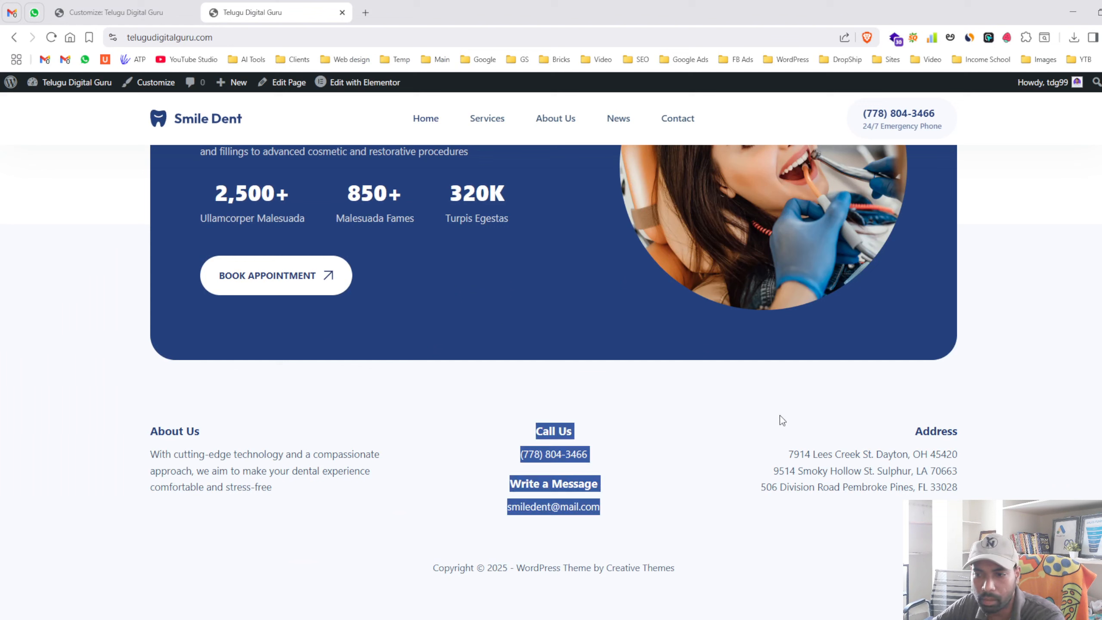
drag(780, 415, 977, 551)
click(976, 551)
key(ctrl+shift+Tab)
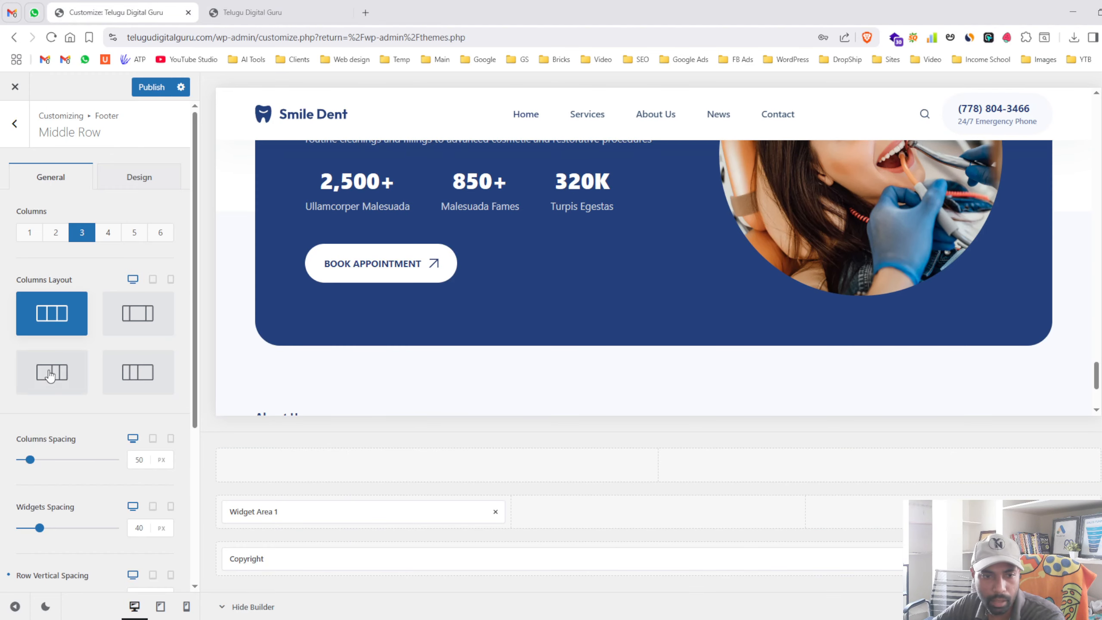
- Back out of the footer settings to the root customizer list, then bring up the live site tab
click(26, 141)
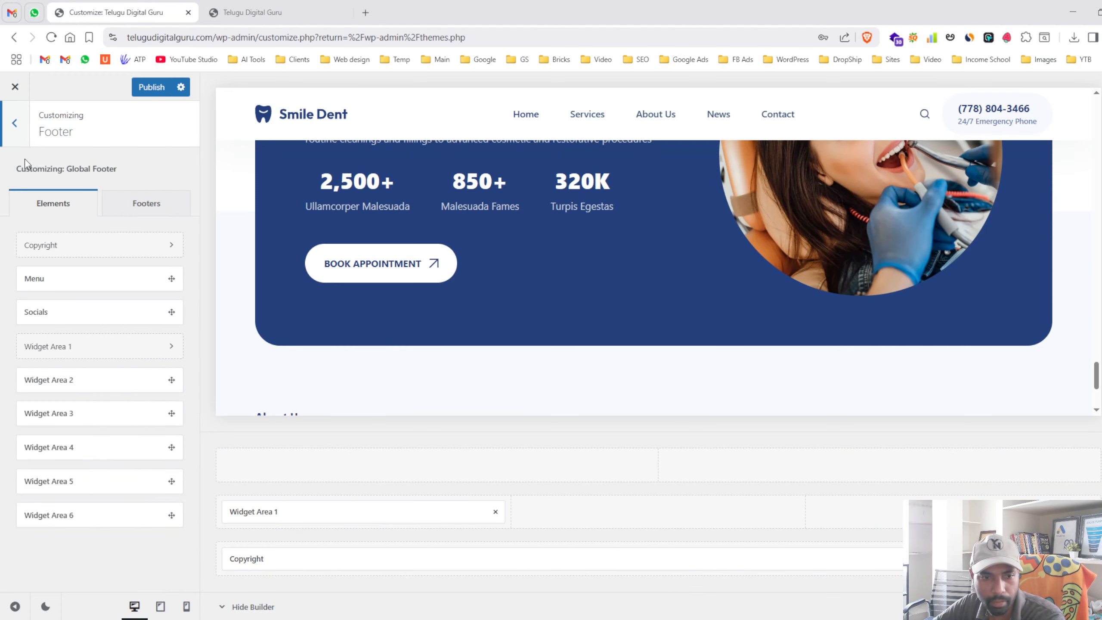
click(12, 142)
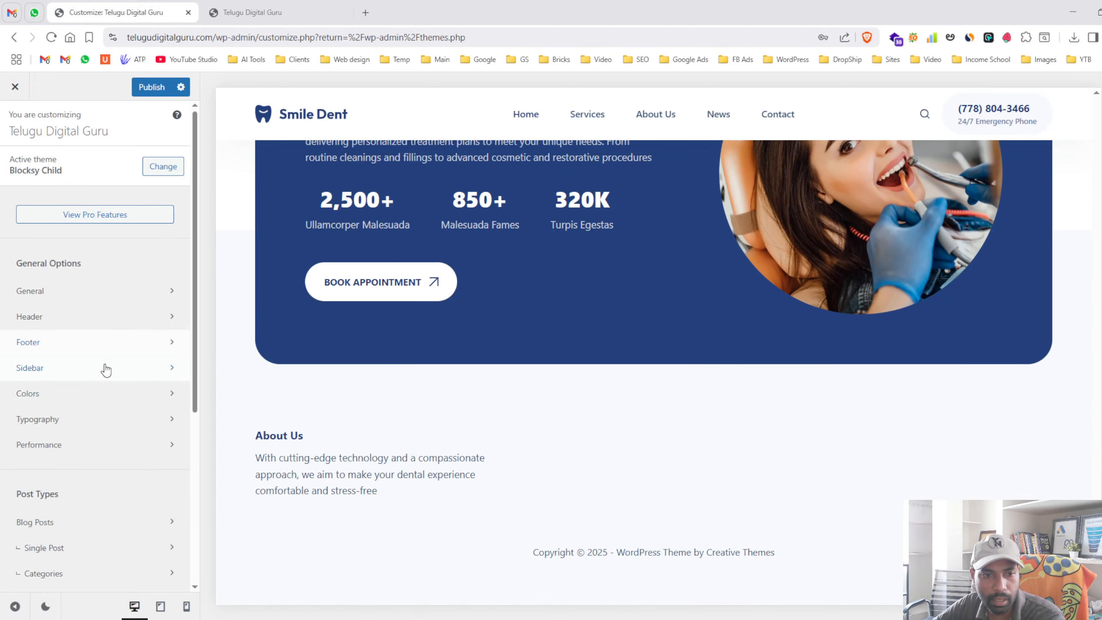
click(296, 17)
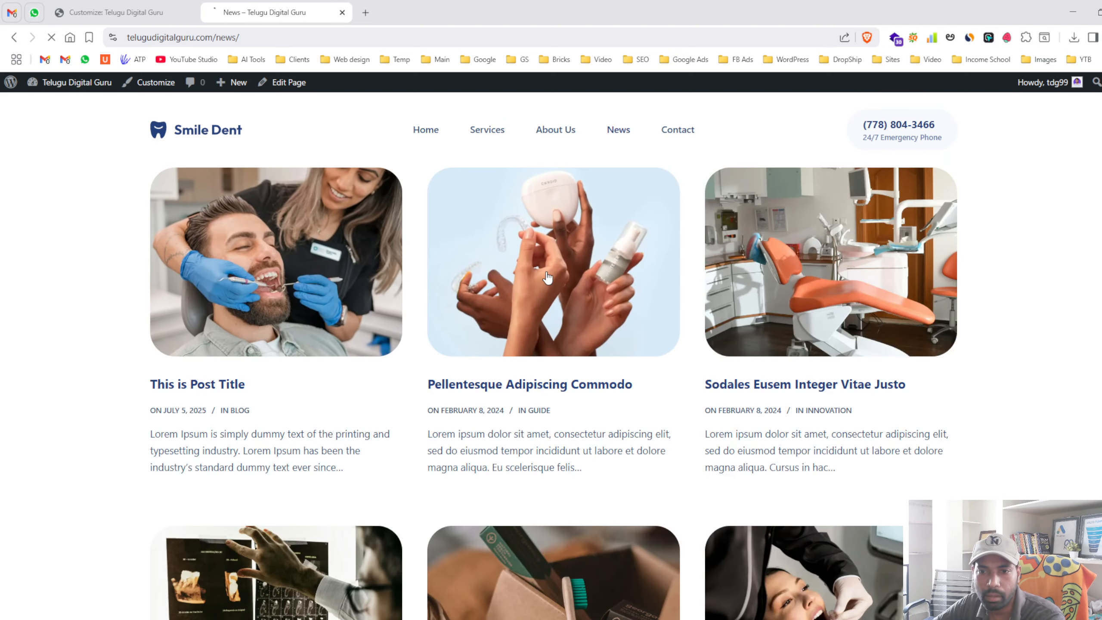
- Read through the Pellentesque Adipiscing Commodo post from the News grid, then return to the Customize tab
click(548, 277)
scroll(861, 307, down, 8)
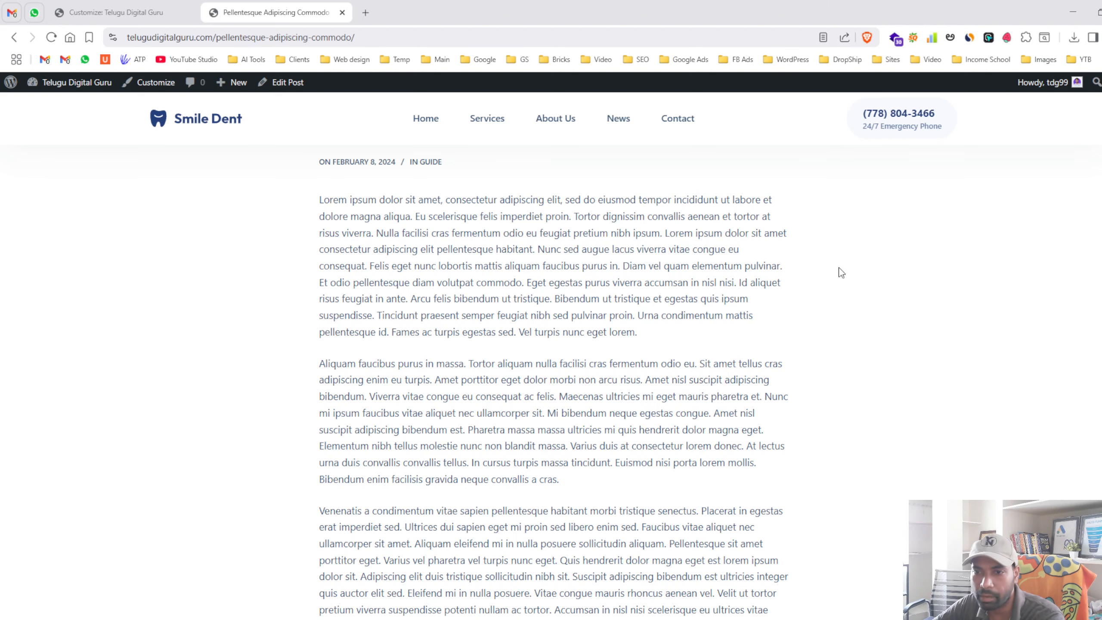
click(74, 6)
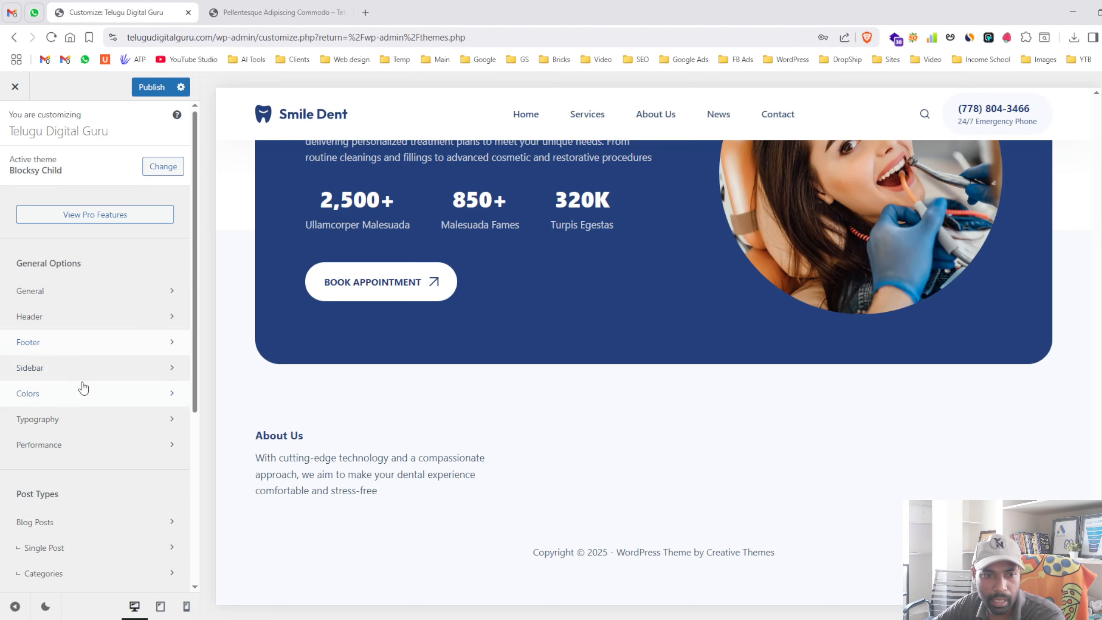
click(84, 366)
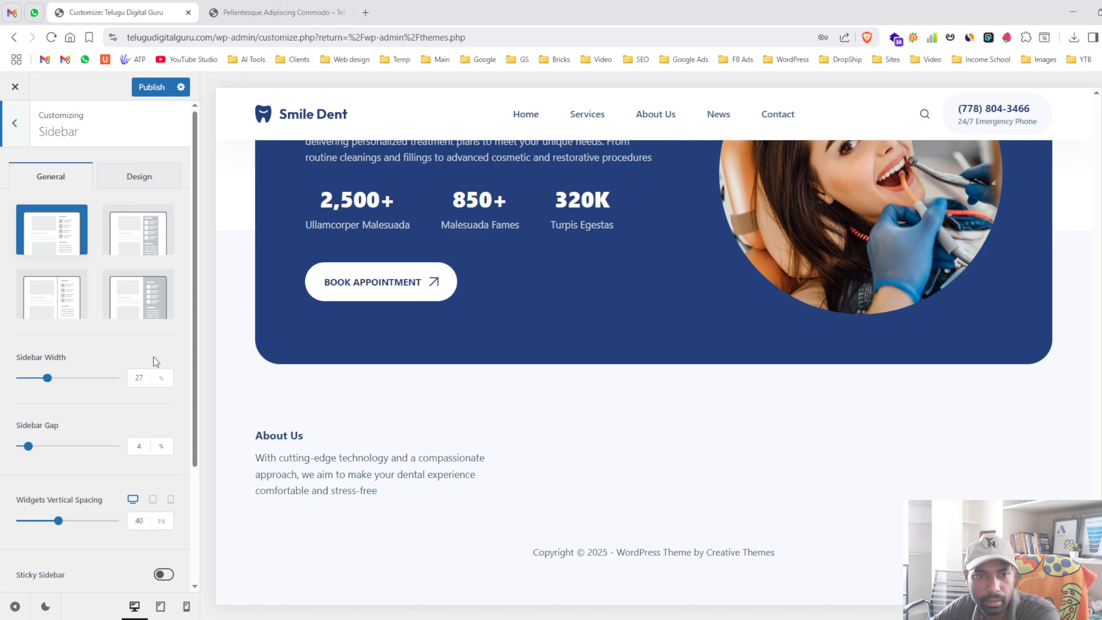
click(2, 142)
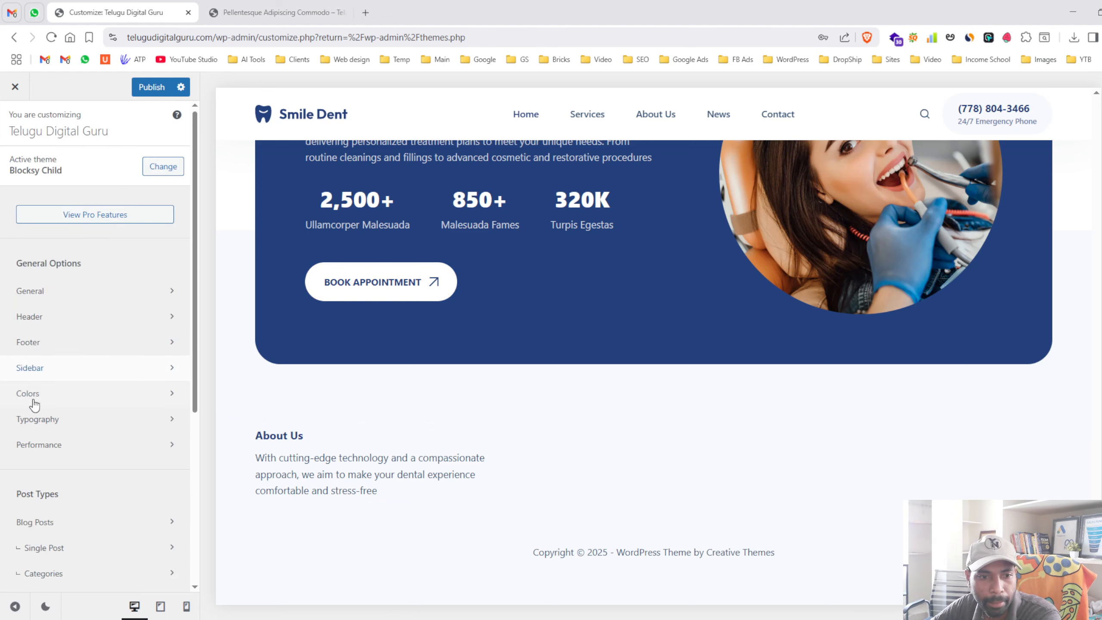
click(84, 403)
scroll(149, 355, down, 4)
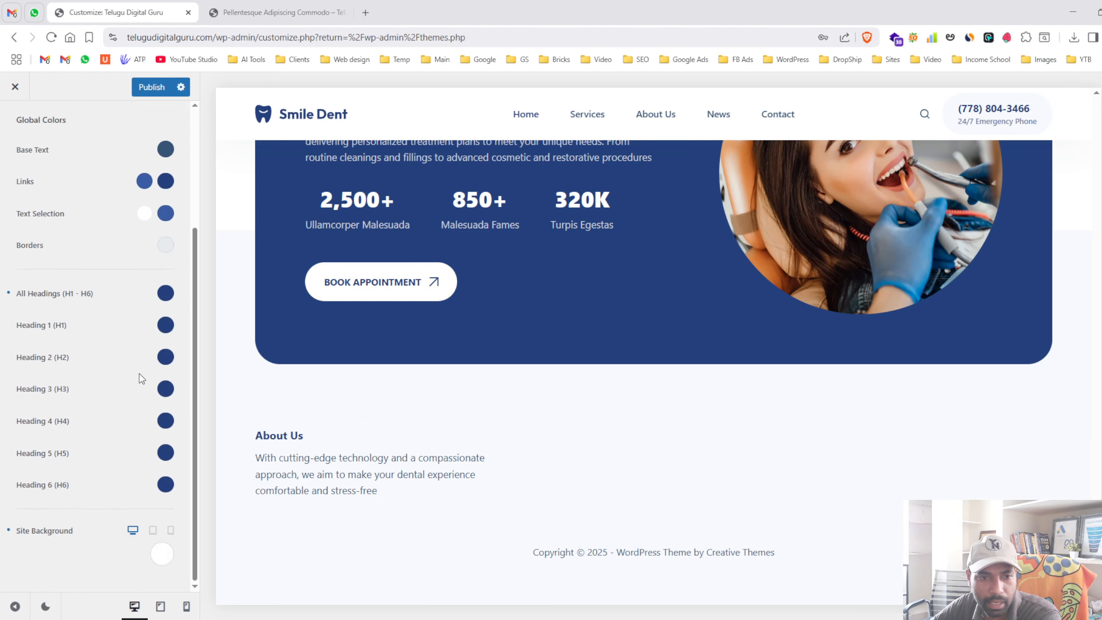
scroll(138, 374, up, 4)
scroll(104, 374, down, 4)
scroll(69, 382, up, 2)
scroll(31, 333, up, 2)
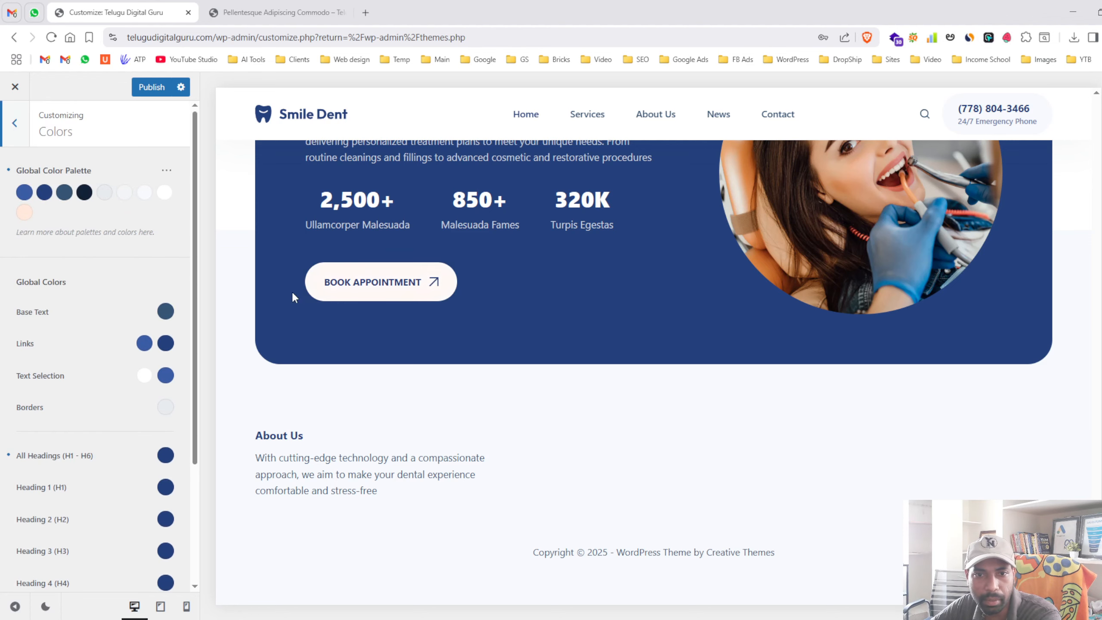
scroll(293, 298, up, 3)
click(15, 122)
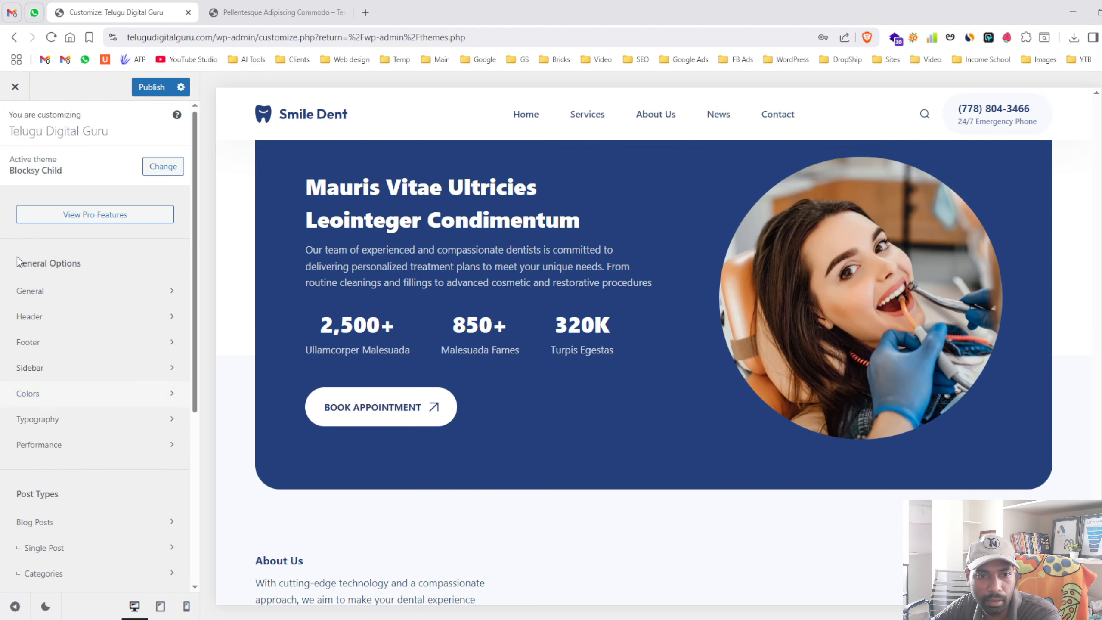
click(68, 421)
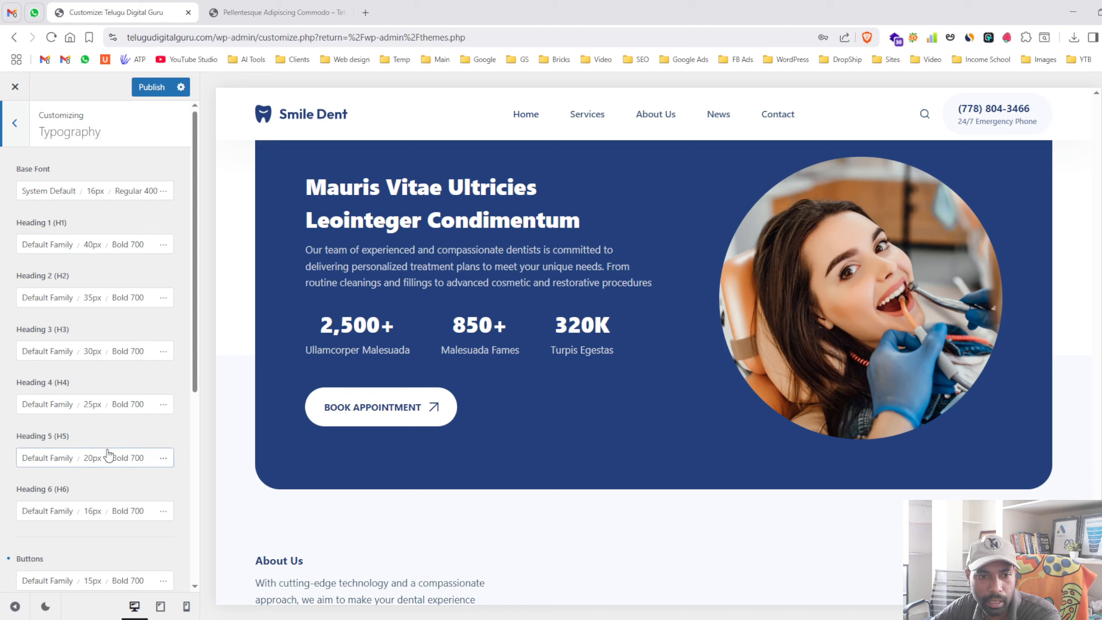
scroll(114, 434, down, 2)
scroll(109, 417, down, 4)
scroll(110, 414, up, 7)
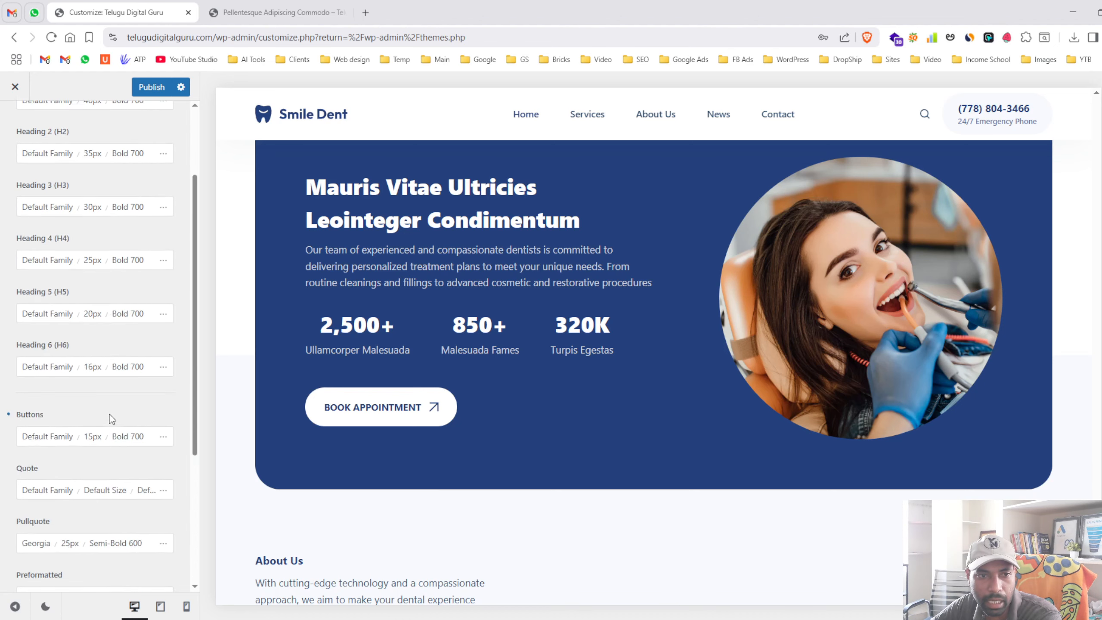
click(14, 123)
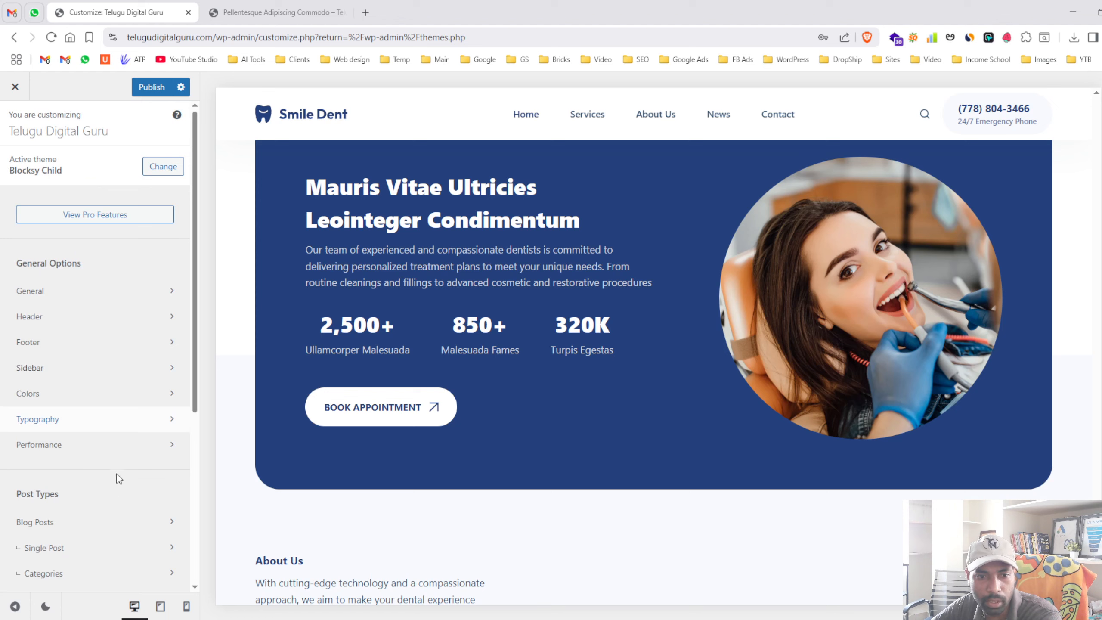
scroll(107, 324, down, 3)
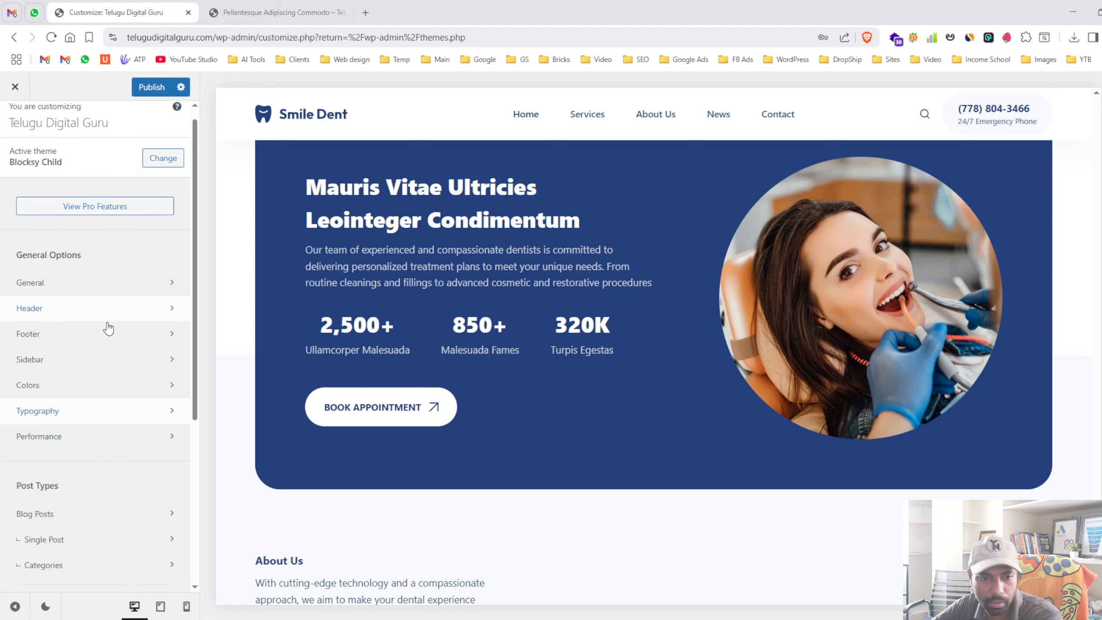
click(107, 320)
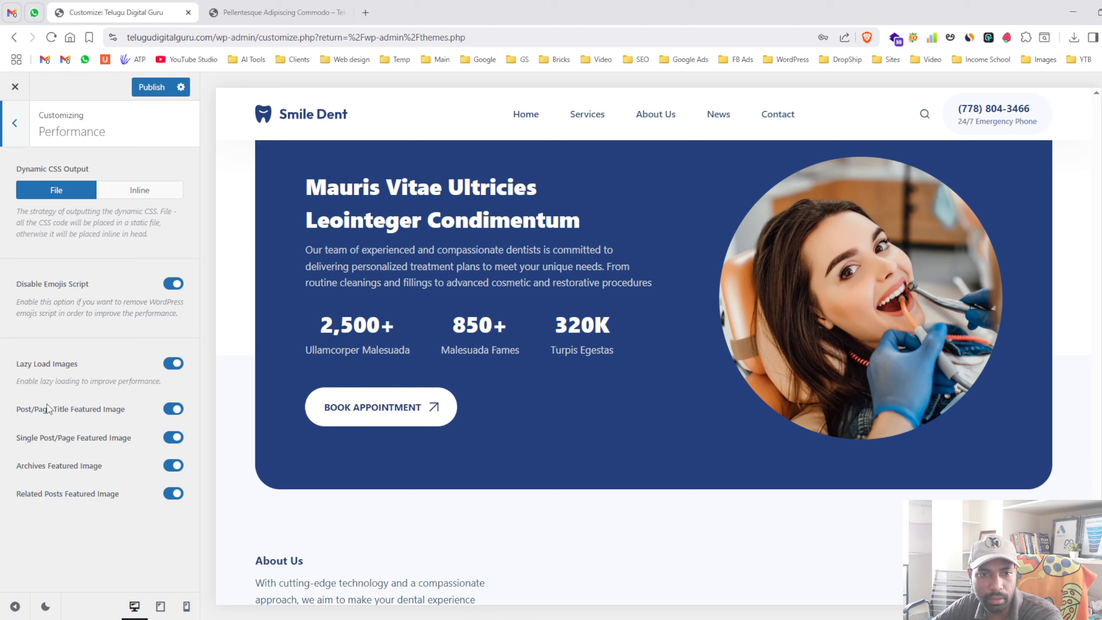
click(5, 128)
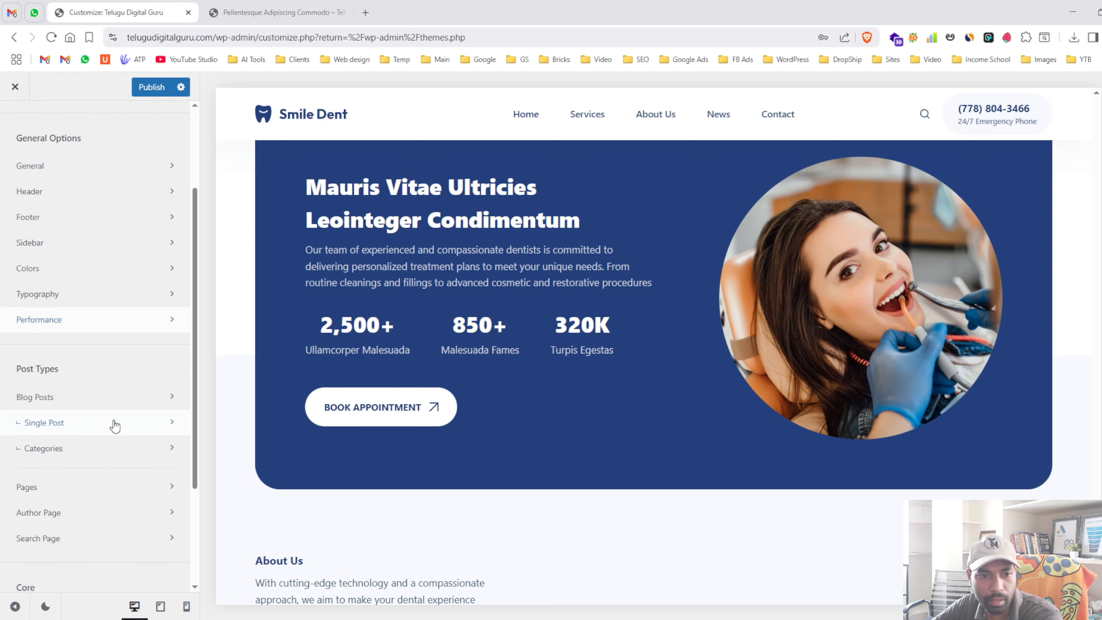
- Glance at the Blog Posts archive settings, comparing against the live post and site tabs
scroll(113, 423, down, 3)
click(52, 278)
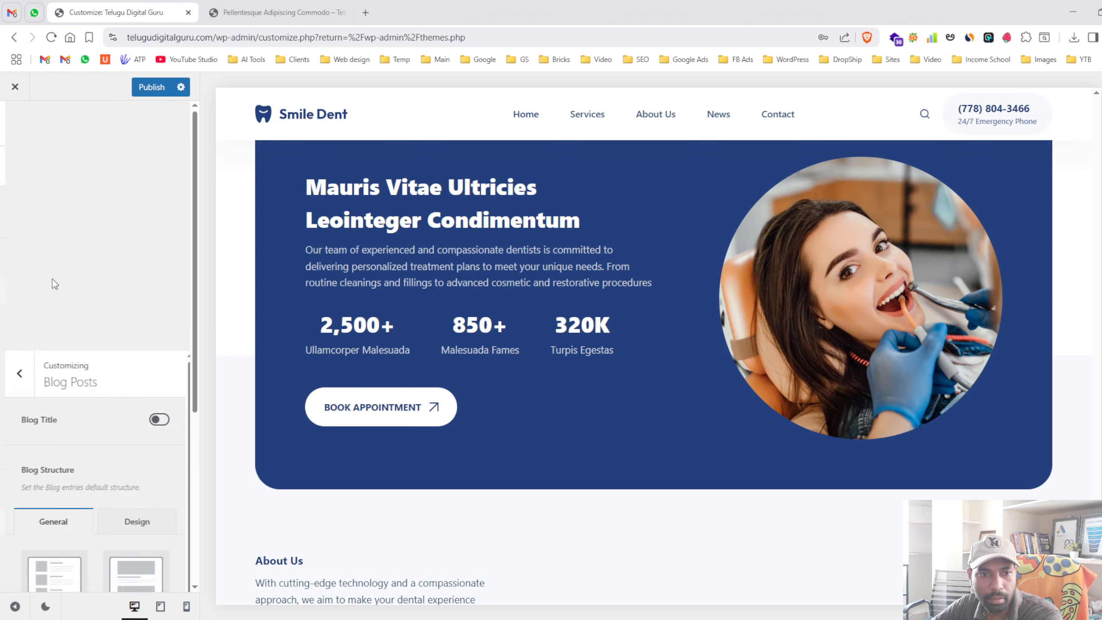
click(15, 128)
click(324, 18)
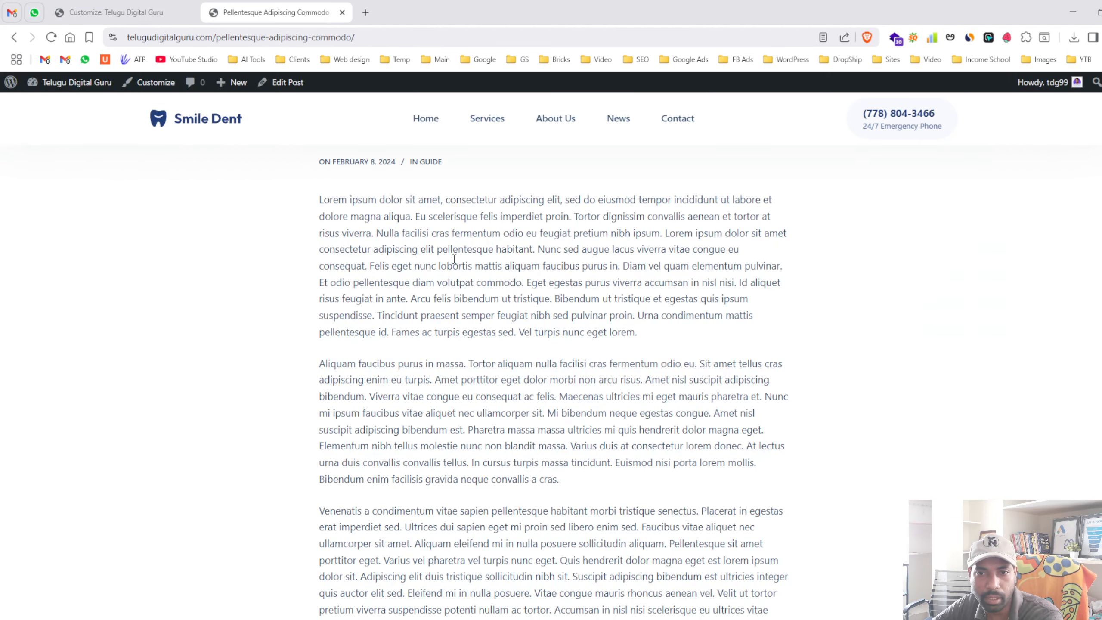
click(146, 14)
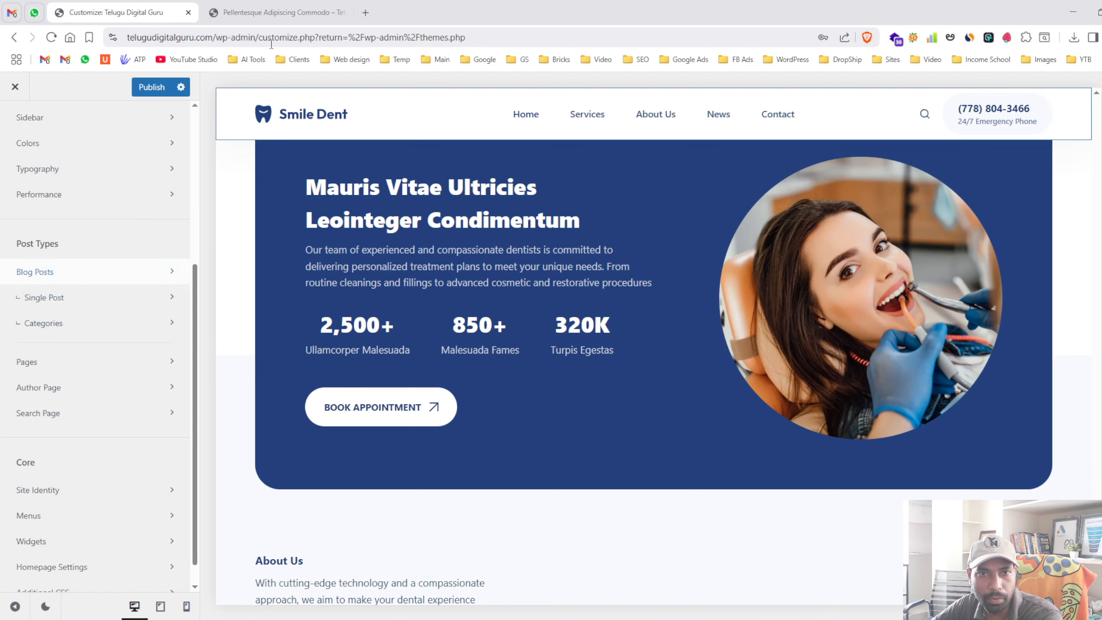
click(319, 18)
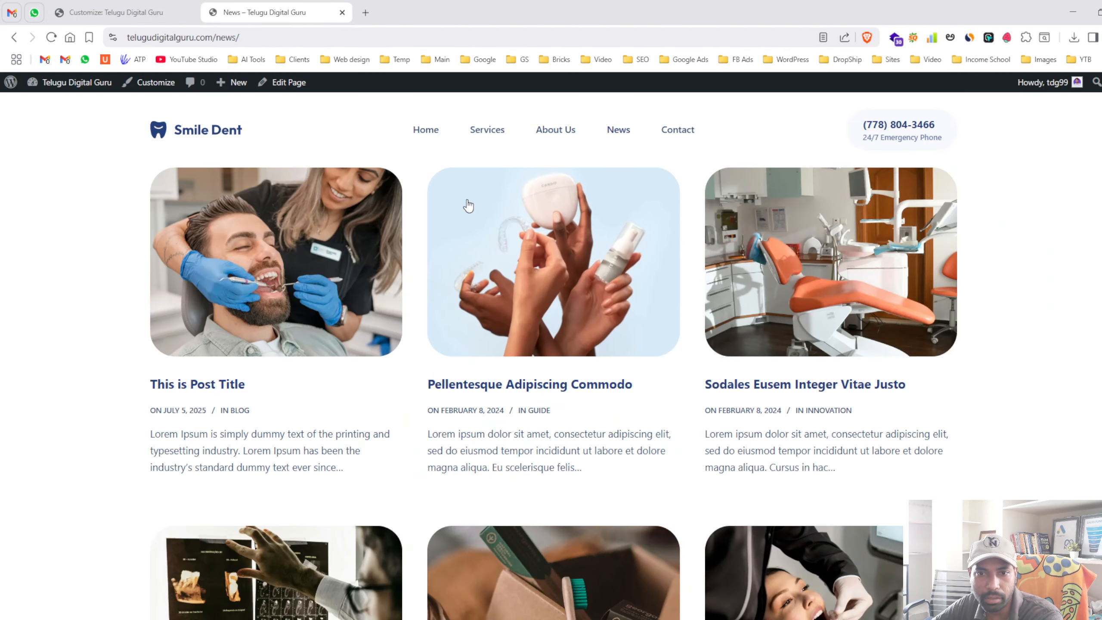
click(176, 6)
- Check the live post, then change Single Post structure from Narrow Width to Normal Width
click(108, 299)
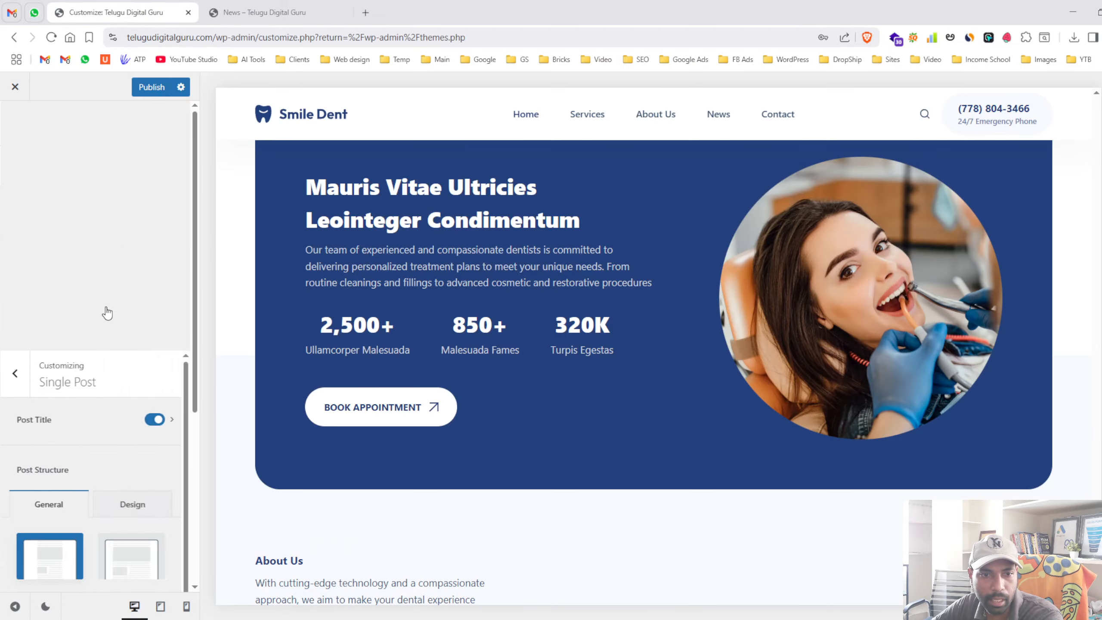
click(278, 12)
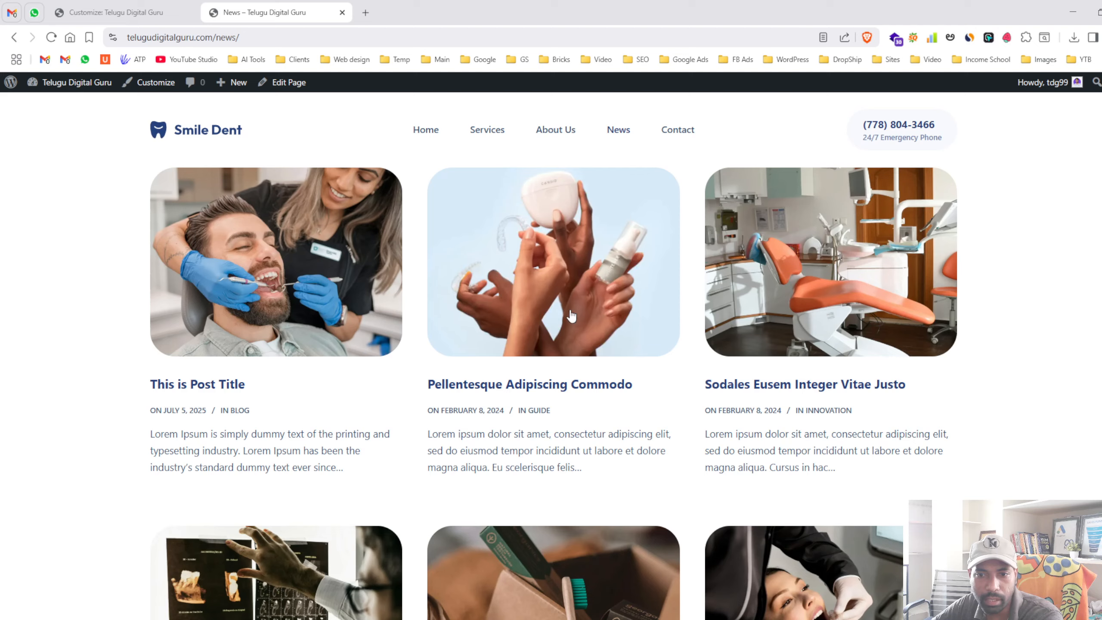
click(559, 370)
scroll(495, 368, down, 4)
scroll(495, 368, up, 4)
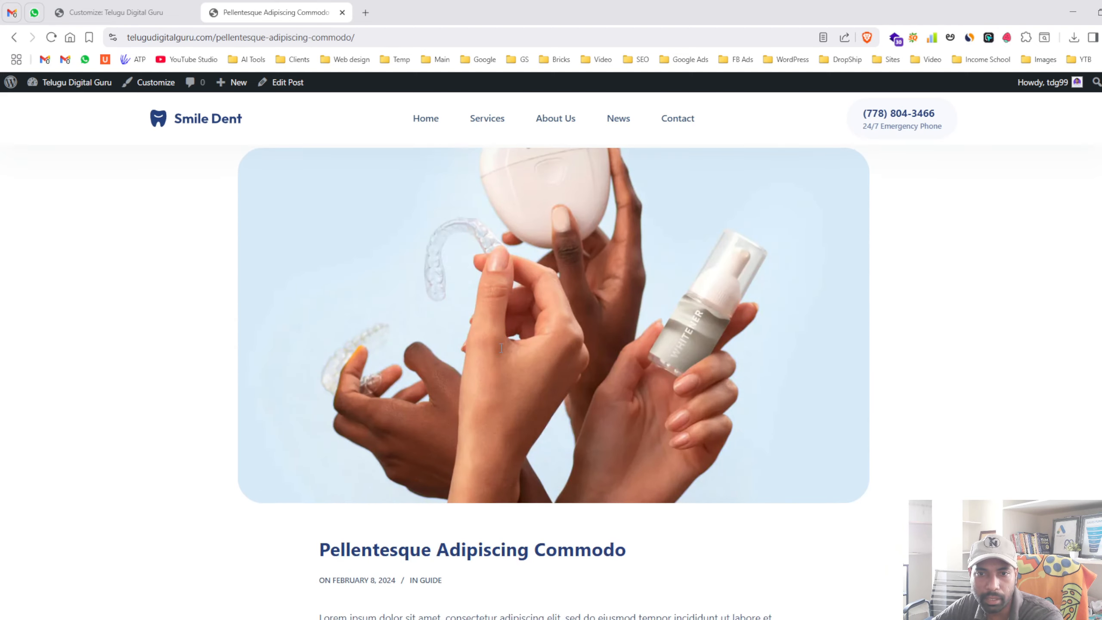
click(105, 6)
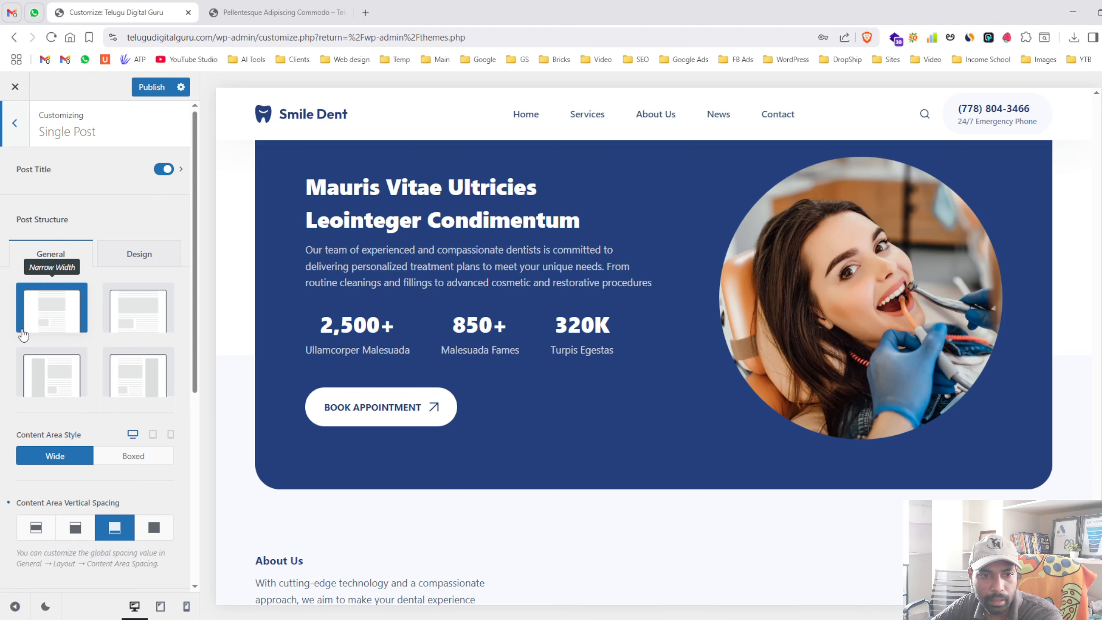
click(149, 321)
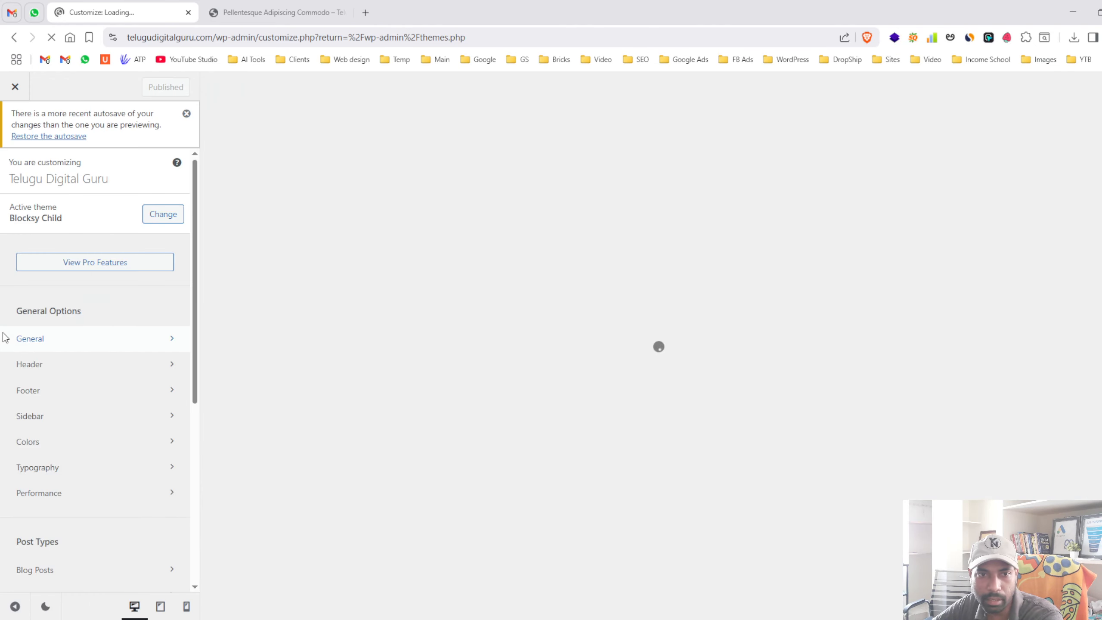
- Switch single posts to the Normal Width structure and publish it
click(76, 416)
click(3, 172)
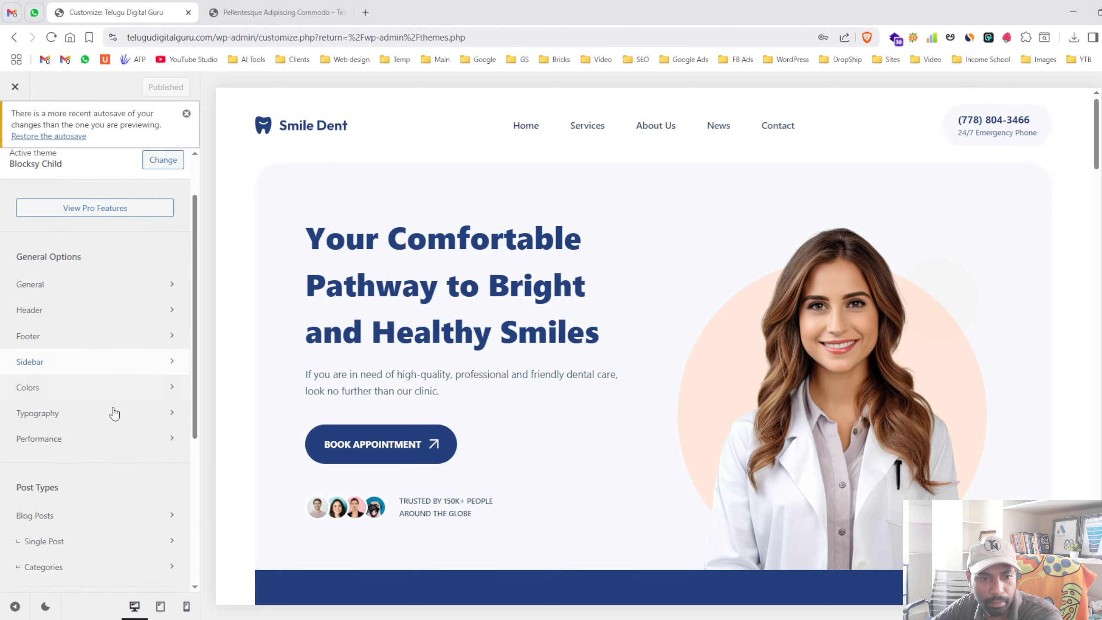
scroll(112, 413, down, 3)
click(56, 414)
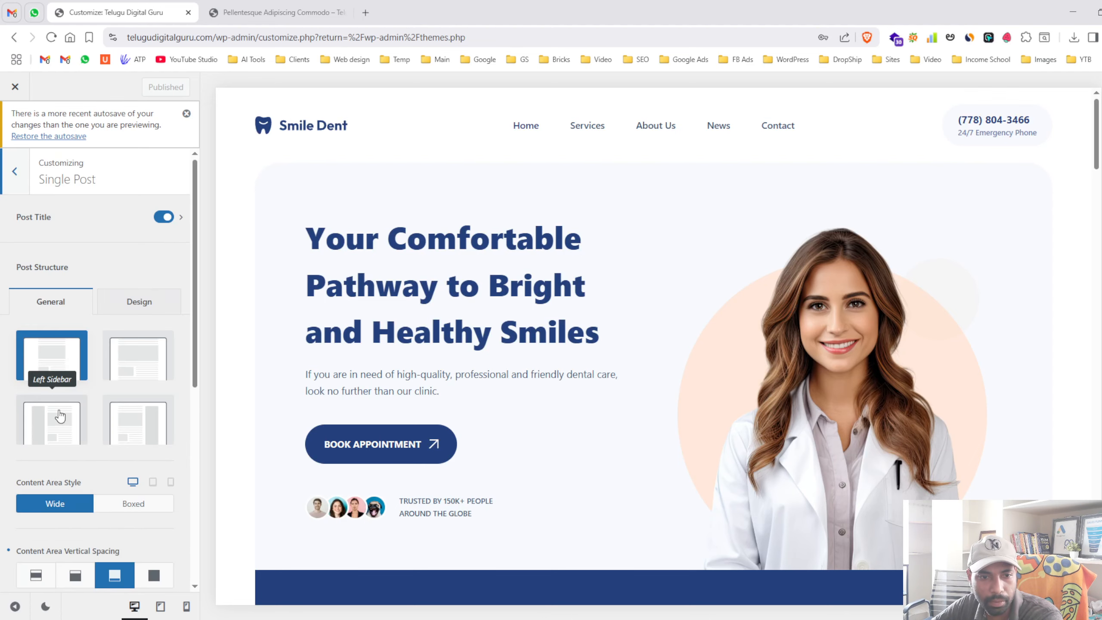
click(130, 361)
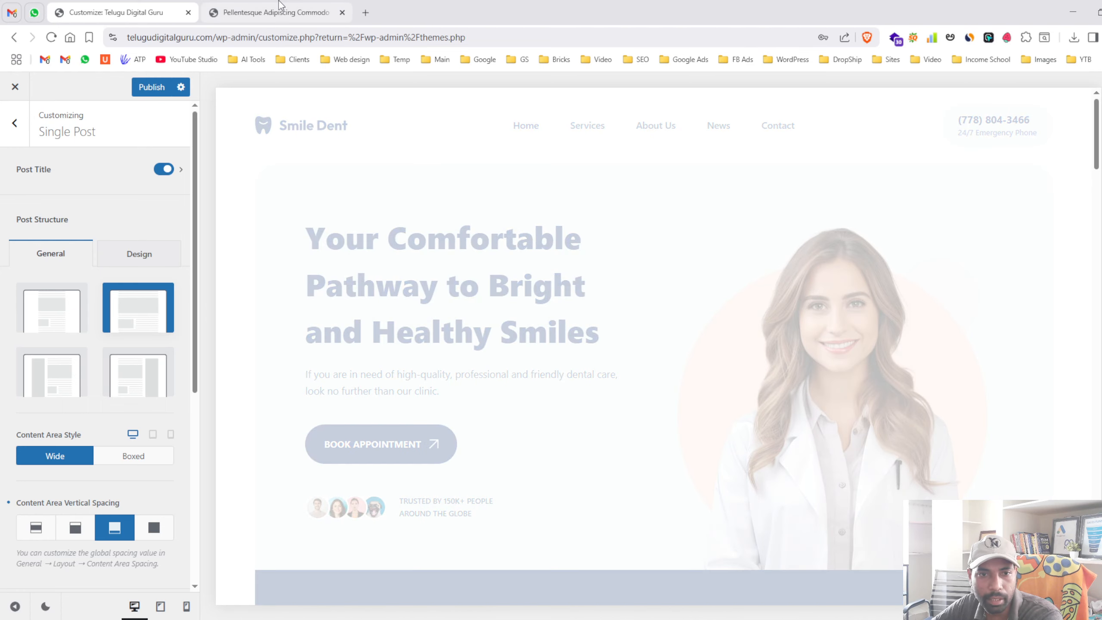
click(280, 5)
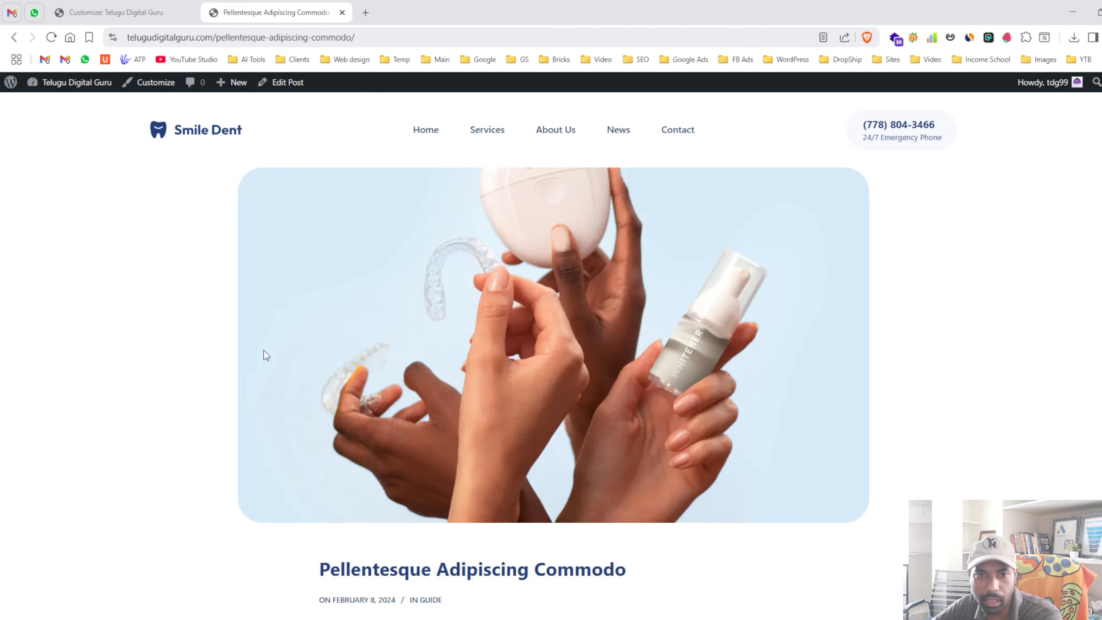
scroll(778, 547, down, 5)
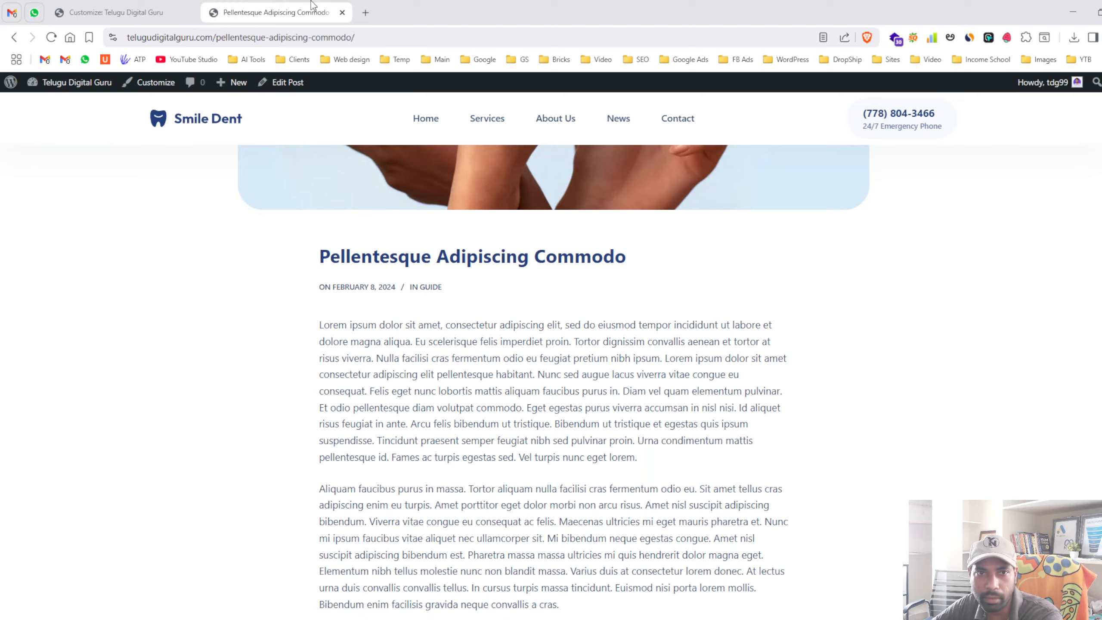
click(110, 13)
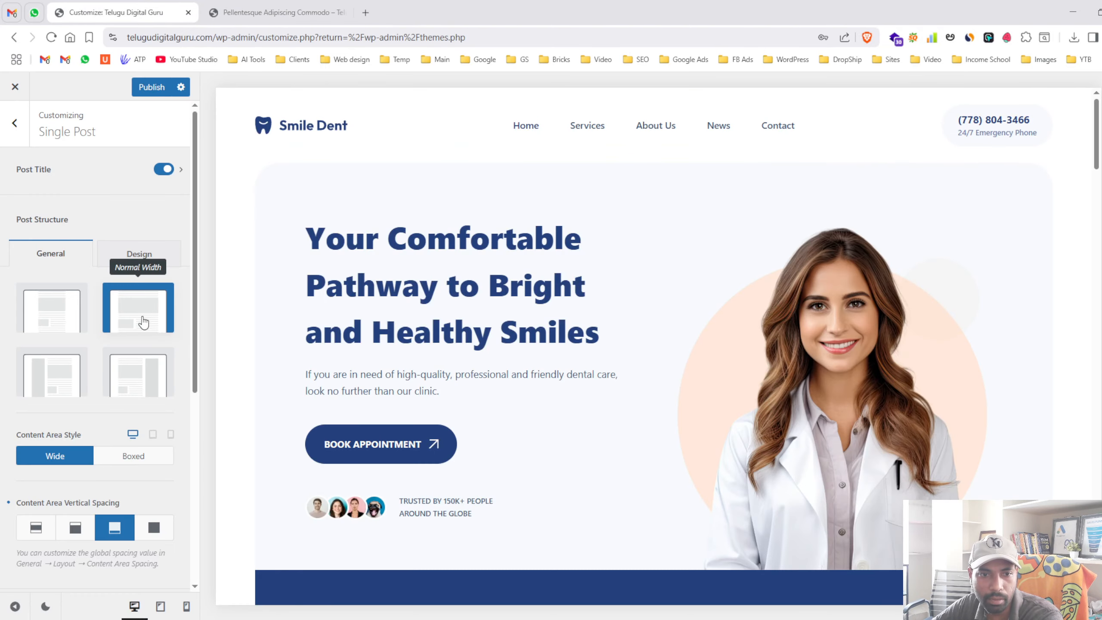
click(152, 87)
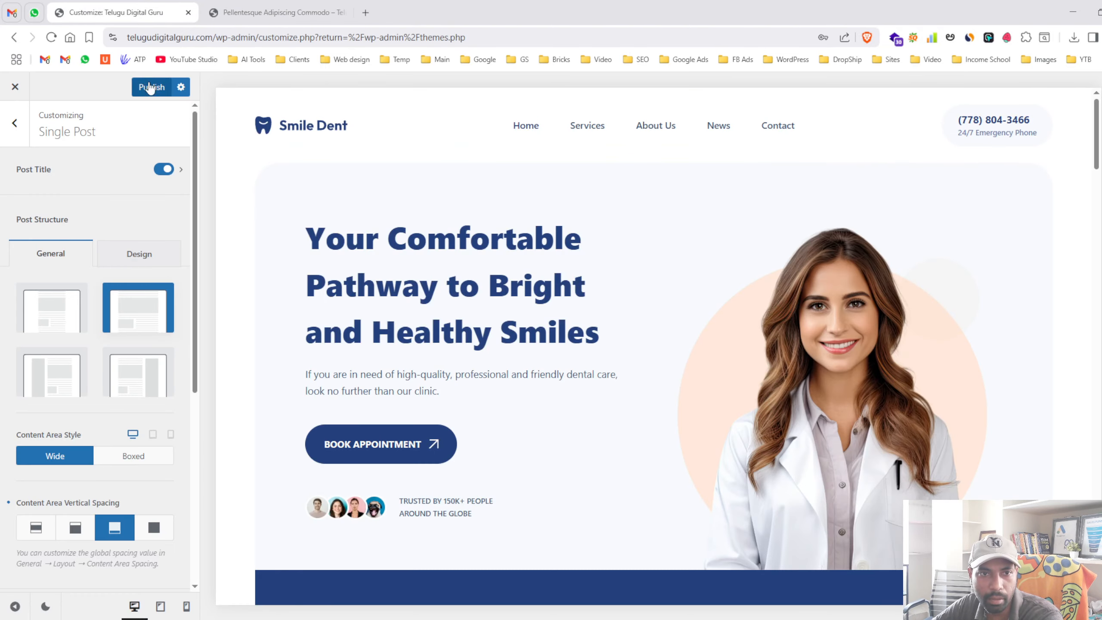
- Reload a blog post to check the wider layout, then set single posts back to Narrow Width
click(249, 4)
click(51, 39)
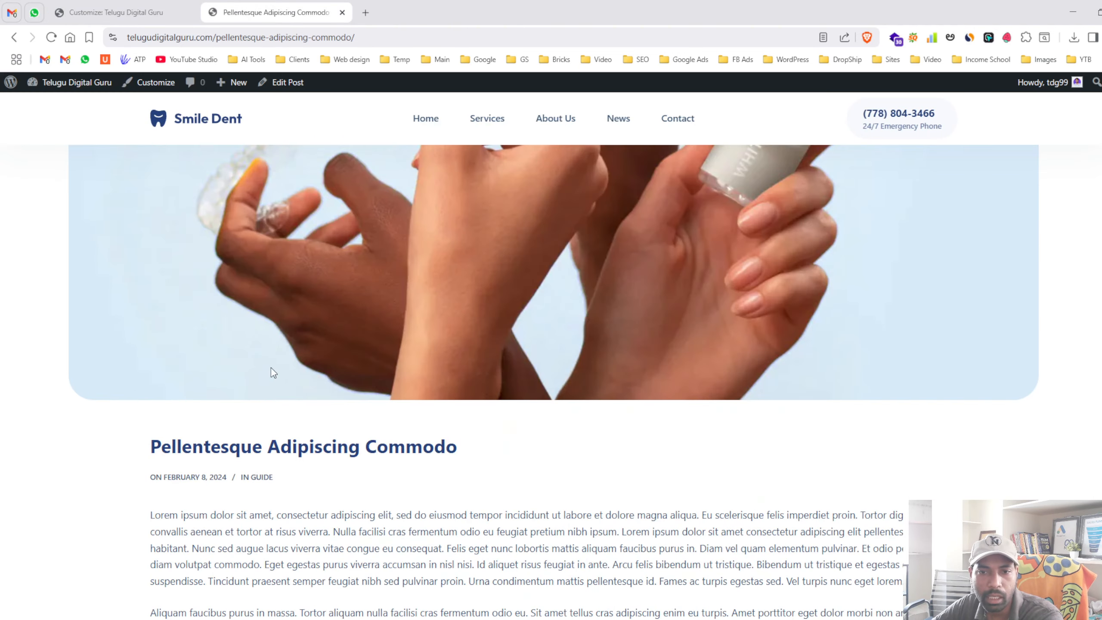
scroll(631, 313, down, 15)
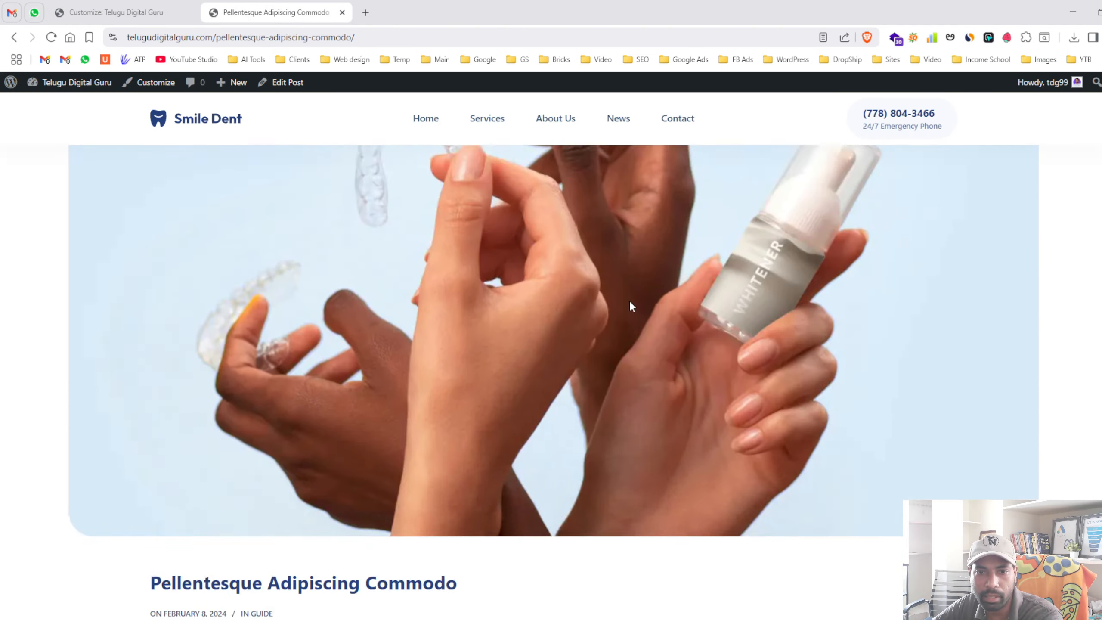
scroll(647, 298, up, 8)
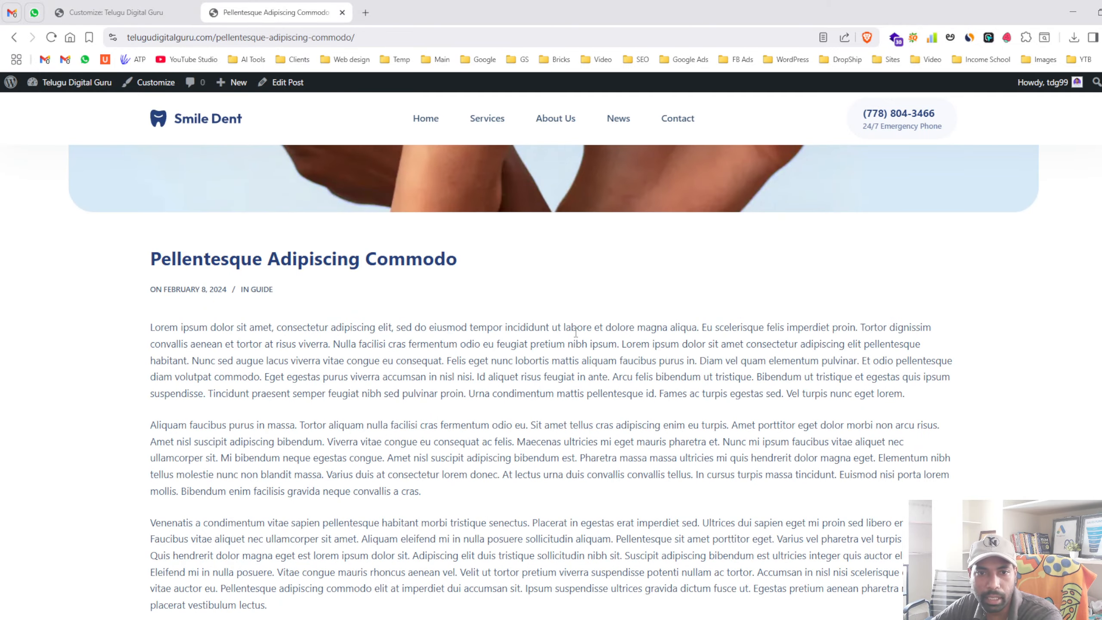
click(152, 8)
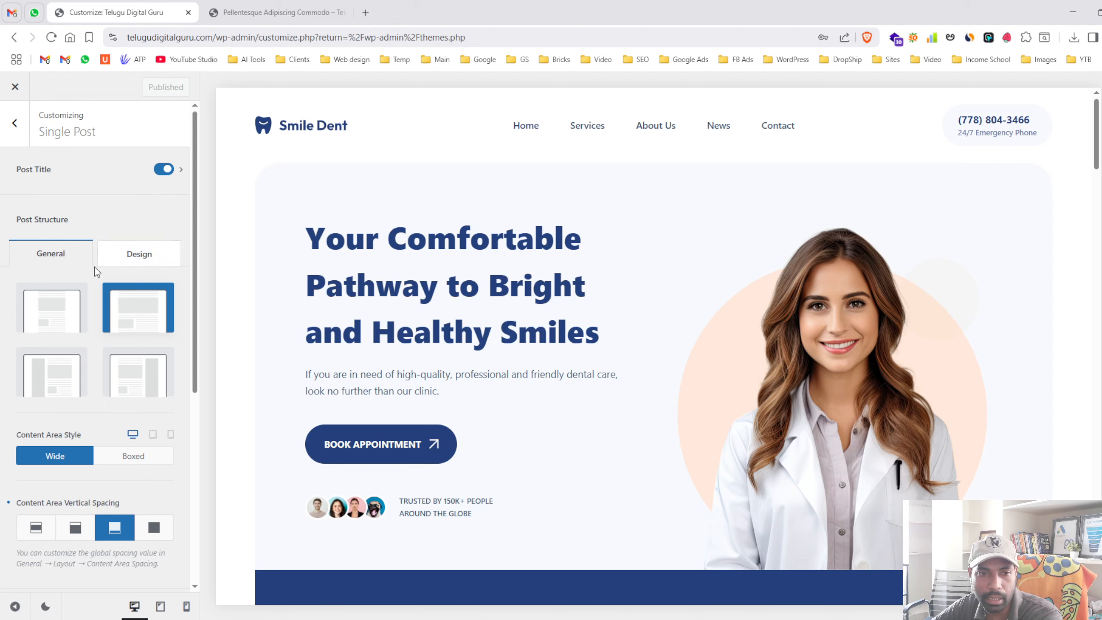
click(55, 320)
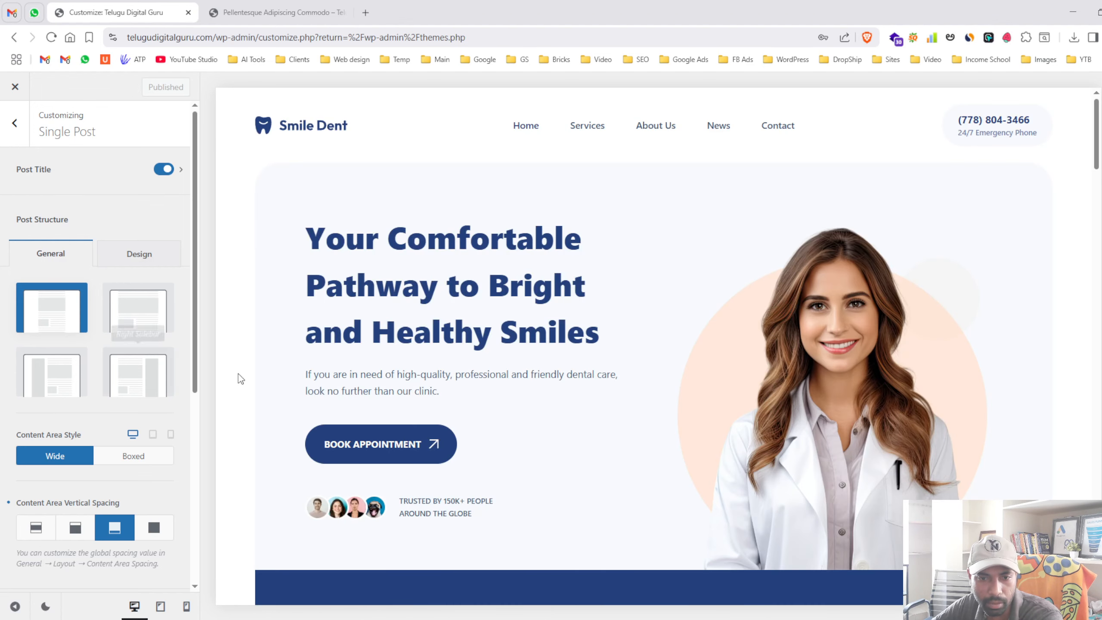
scroll(239, 377, down, 8)
click(2, 122)
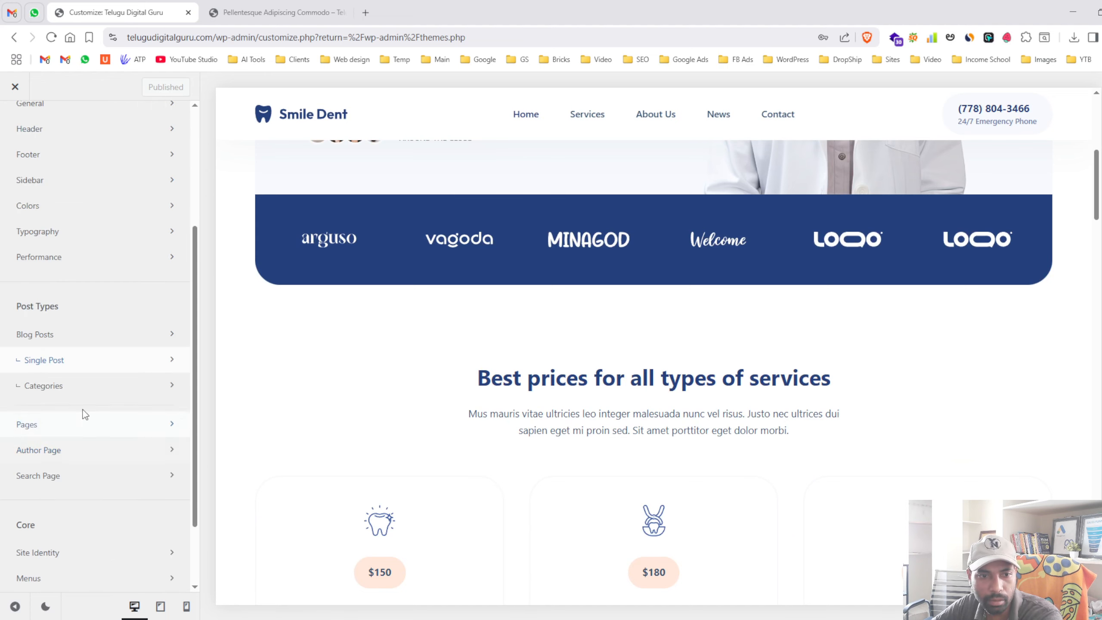
- Open the Categories archive settings and bring up the Guide category page on the live site
click(90, 391)
scroll(93, 394, down, 1)
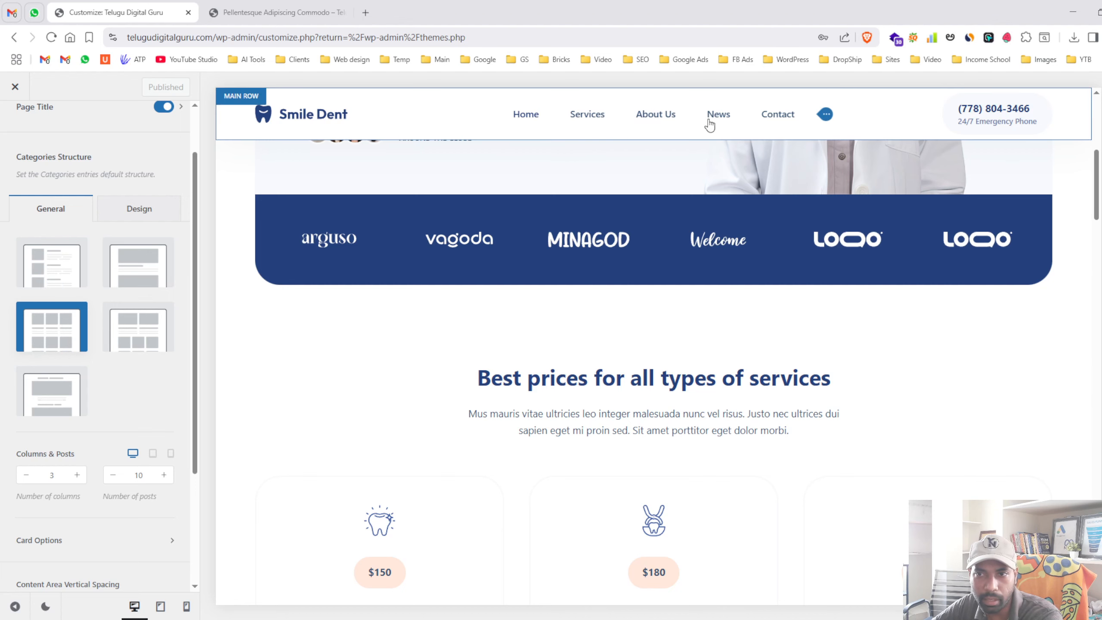
key(ctrl+Tab)
click(613, 118)
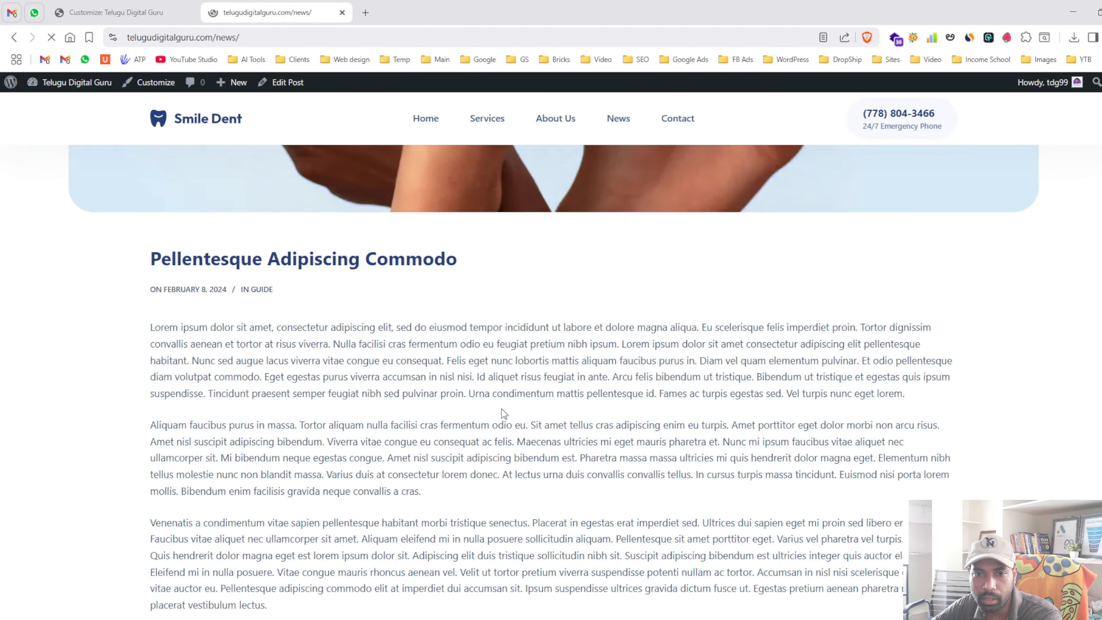
scroll(468, 421, down, 1)
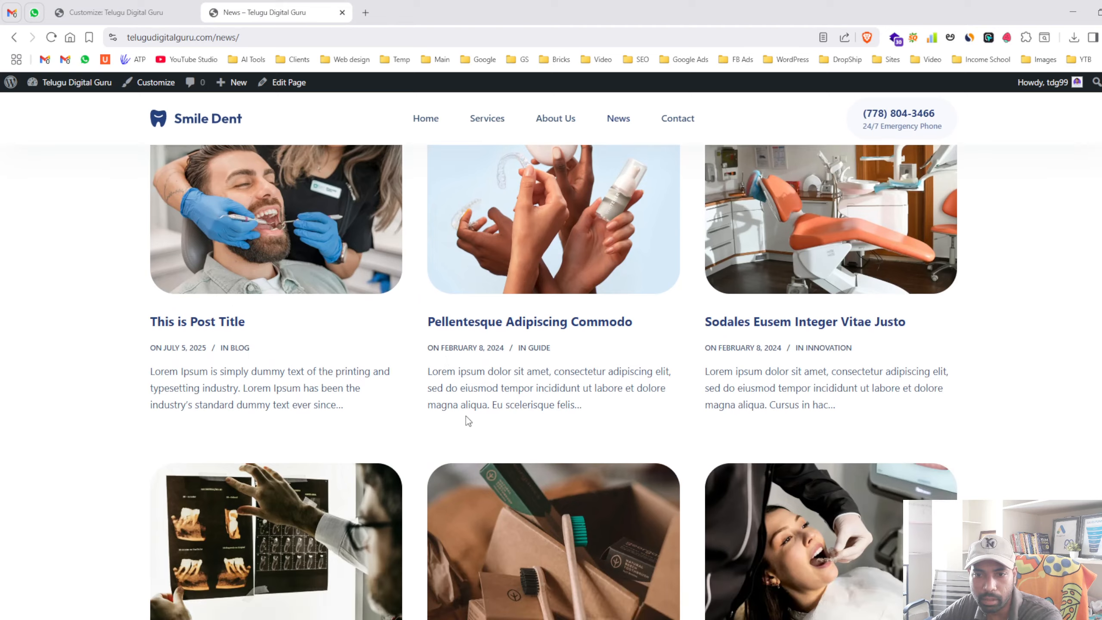
click(538, 350)
drag(200, 37, 334, 42)
click(15, 234)
scroll(557, 374, down, 6)
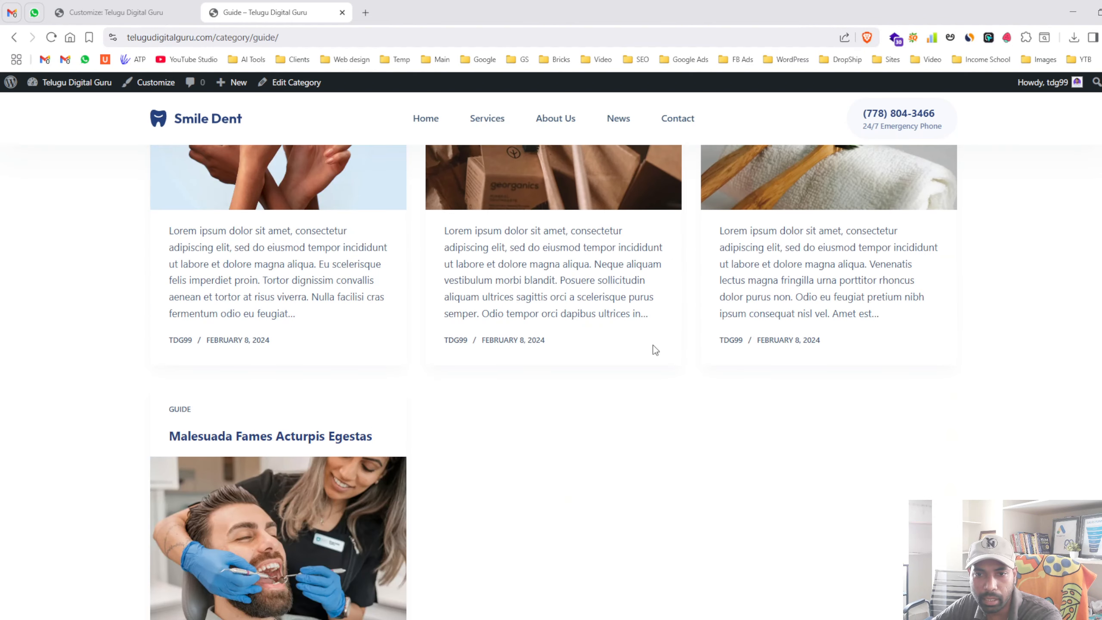
- Publish the Enhanced Grid layout for category archives and reload the Guide page to view it
click(147, 12)
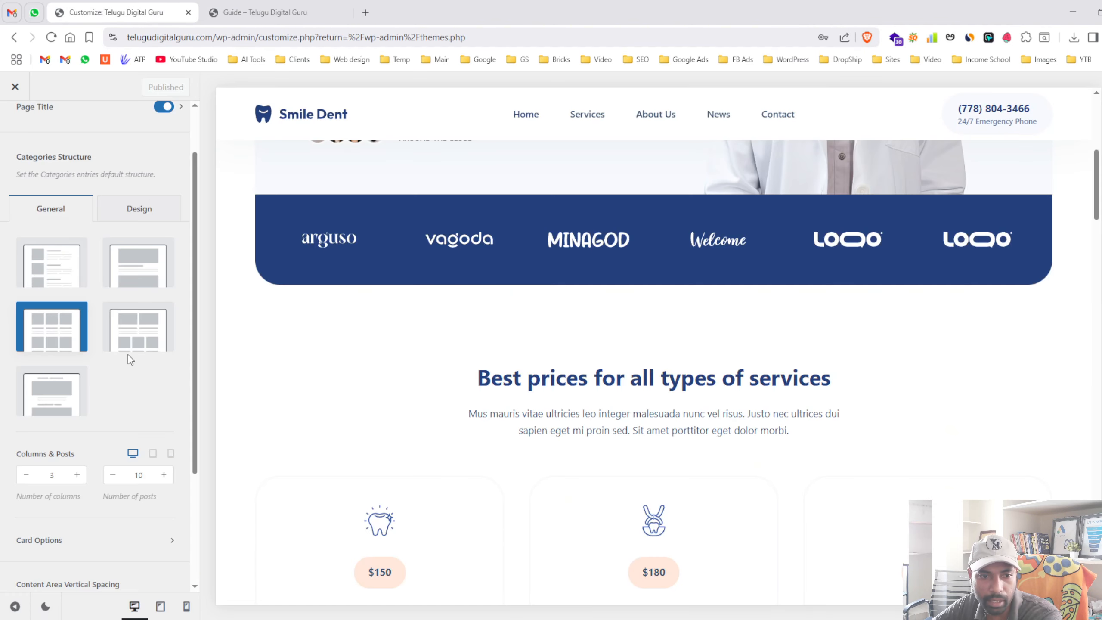
click(137, 332)
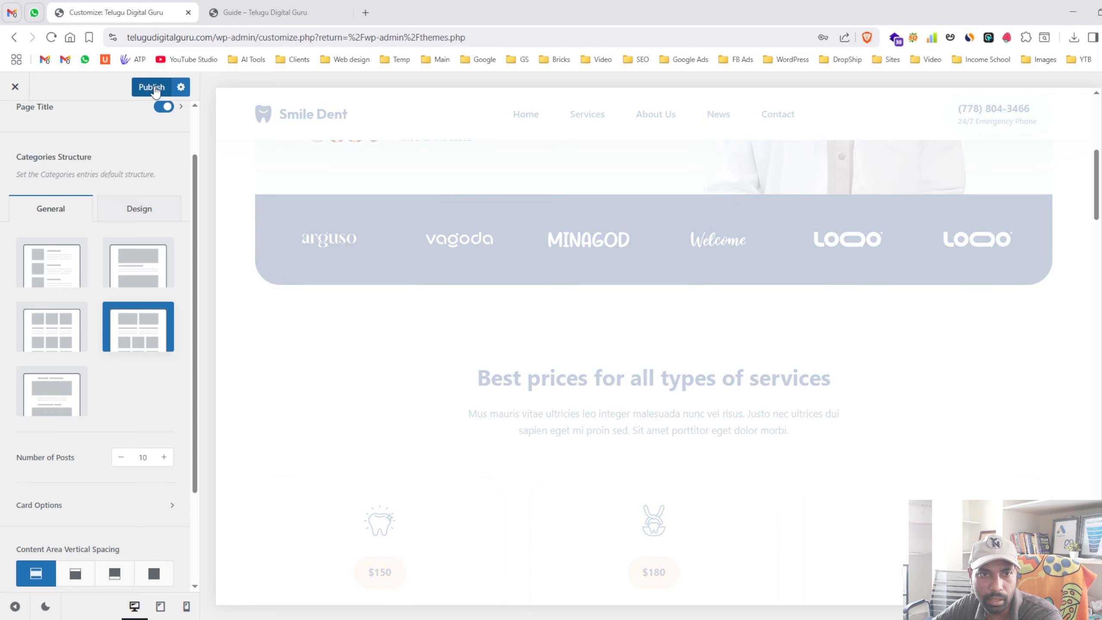
click(153, 88)
click(244, 14)
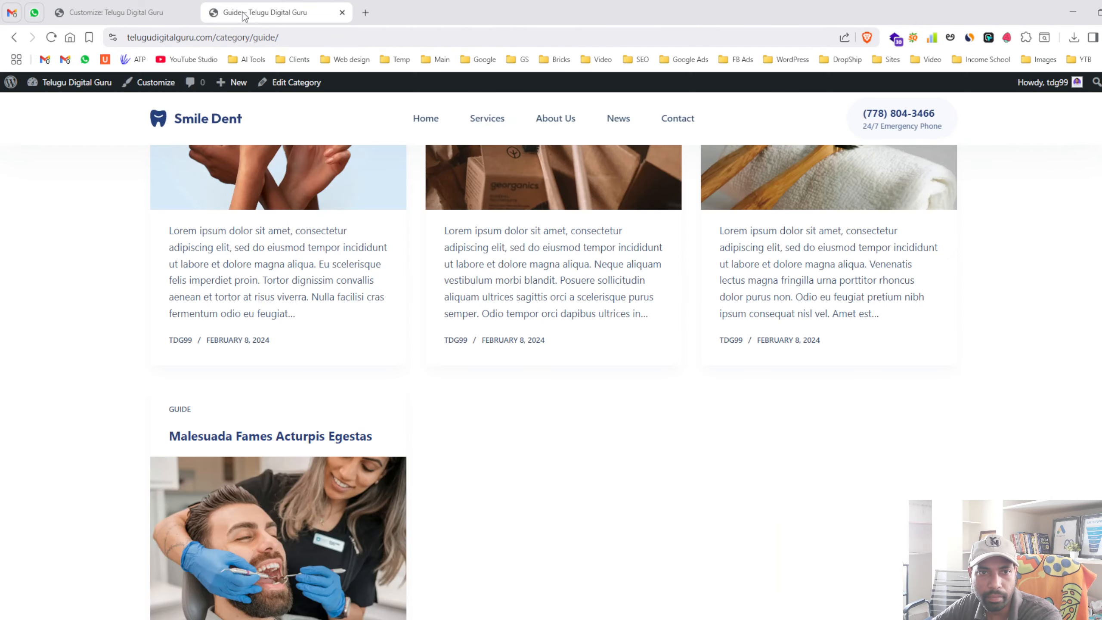
click(52, 37)
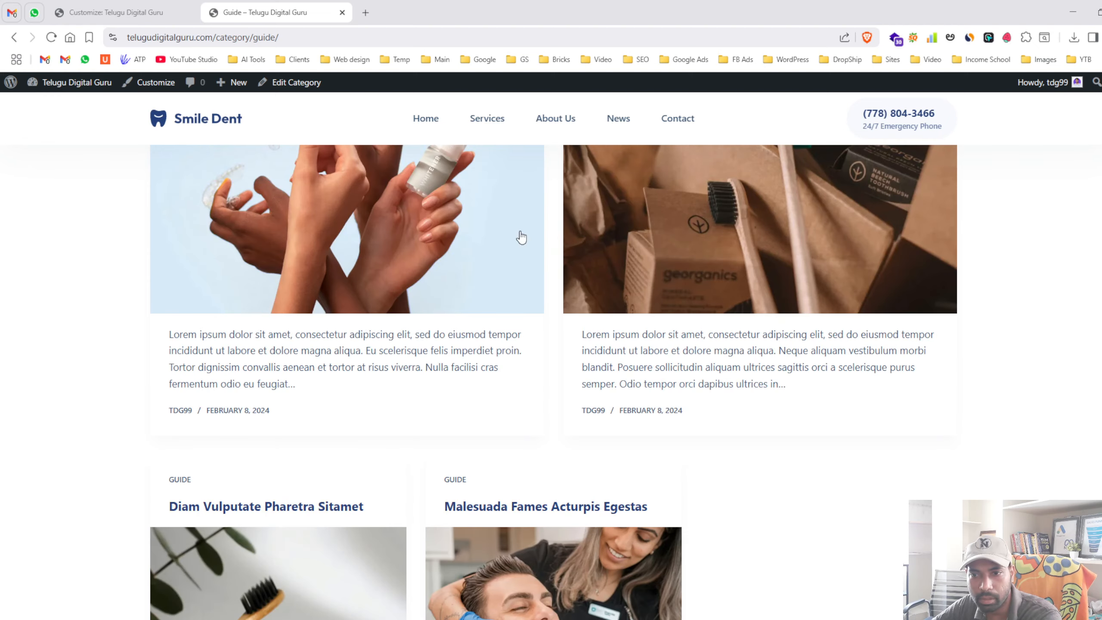
scroll(564, 304, down, 15)
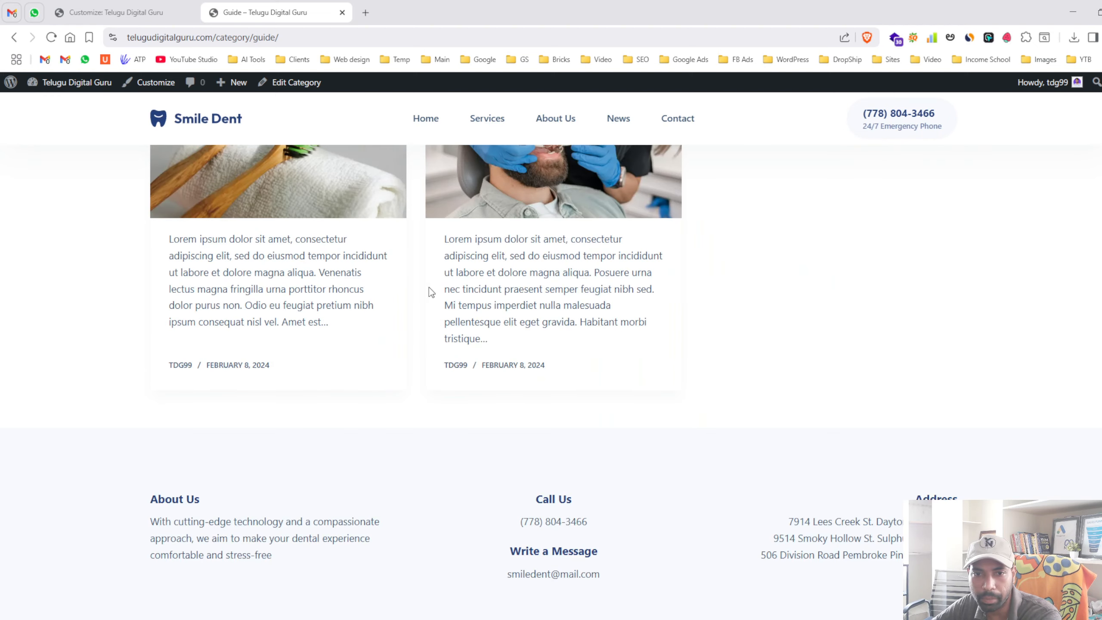
scroll(429, 288, up, 8)
- Publish the Simple list layout for category archives and check it on the Guide page
click(145, 13)
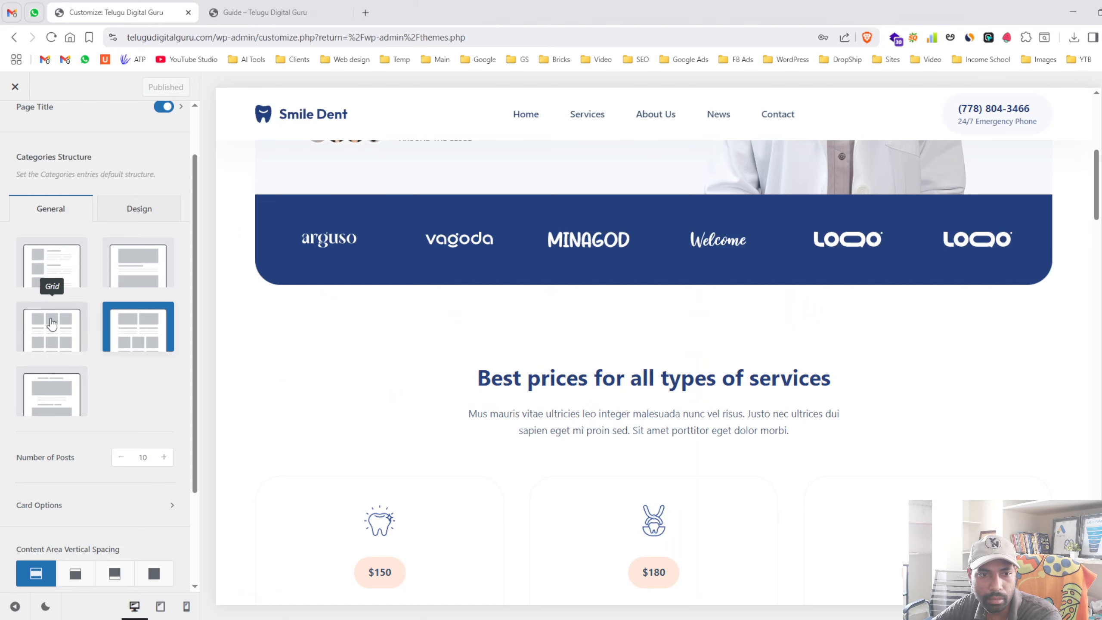
click(46, 315)
click(52, 274)
click(152, 87)
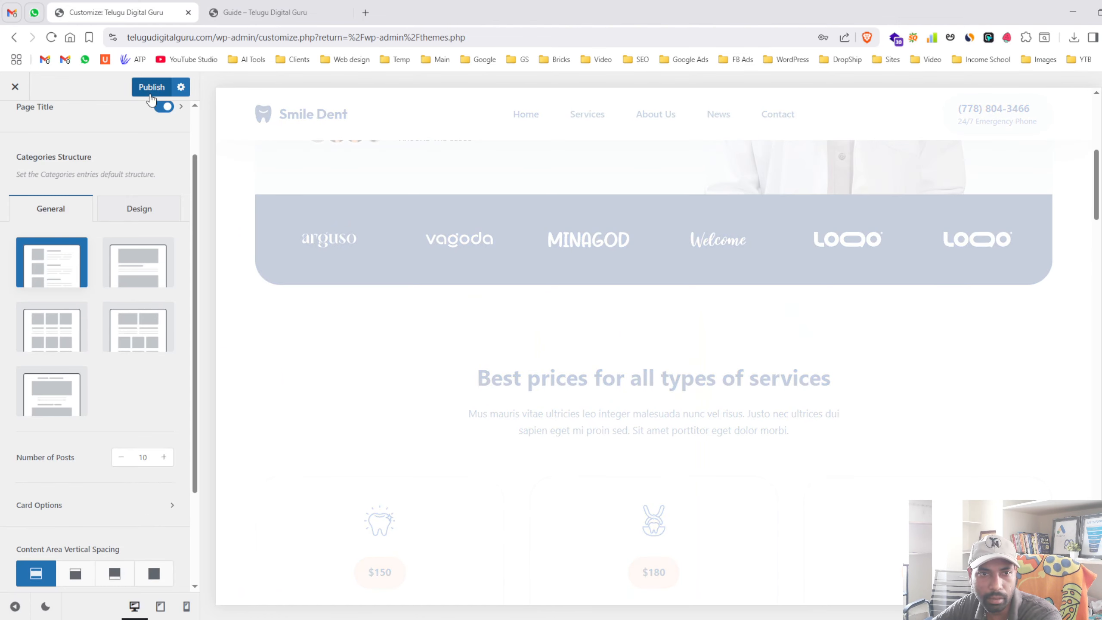
click(243, 12)
click(51, 37)
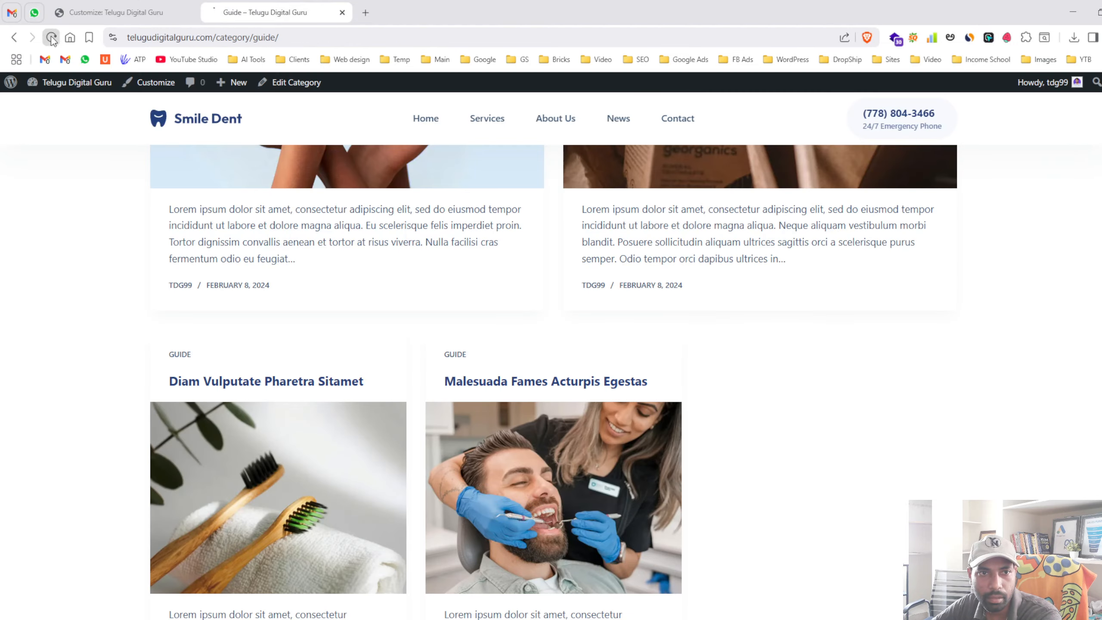
scroll(645, 245, down, 10)
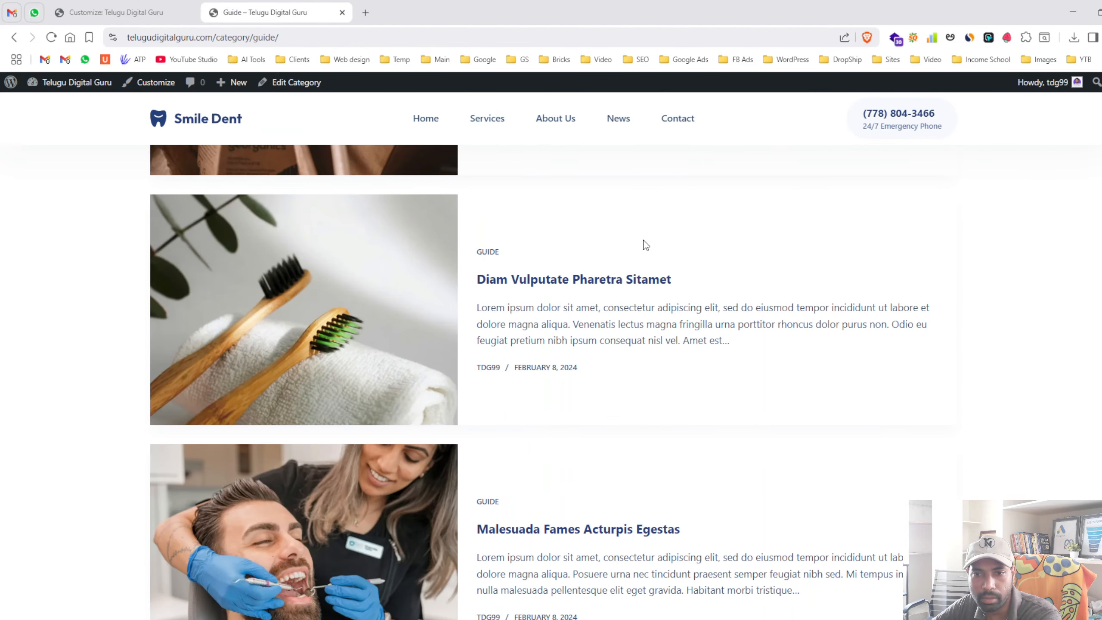
scroll(651, 241, up, 10)
- Set category archives back to the Grid layout and publish
click(113, 12)
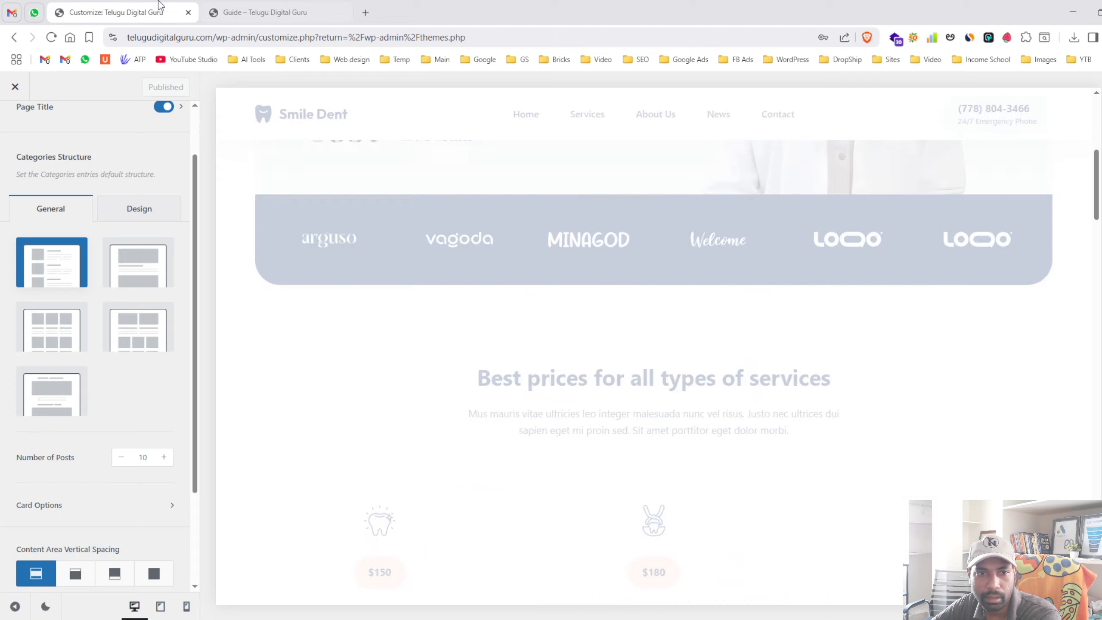
click(52, 326)
click(151, 87)
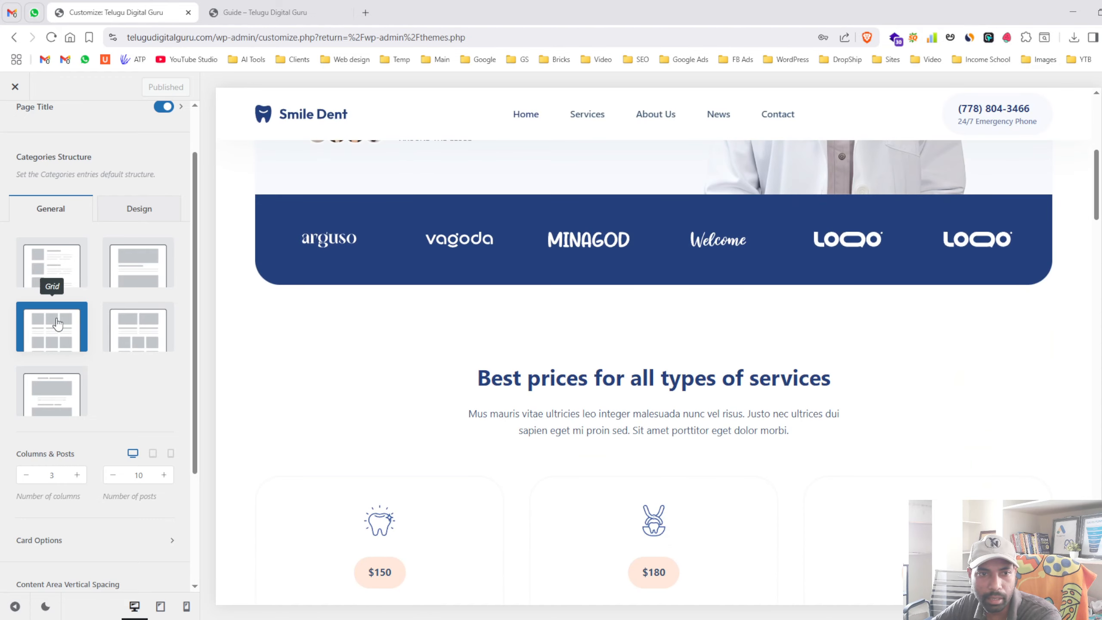
scroll(20, 144, up, 2)
click(27, 129)
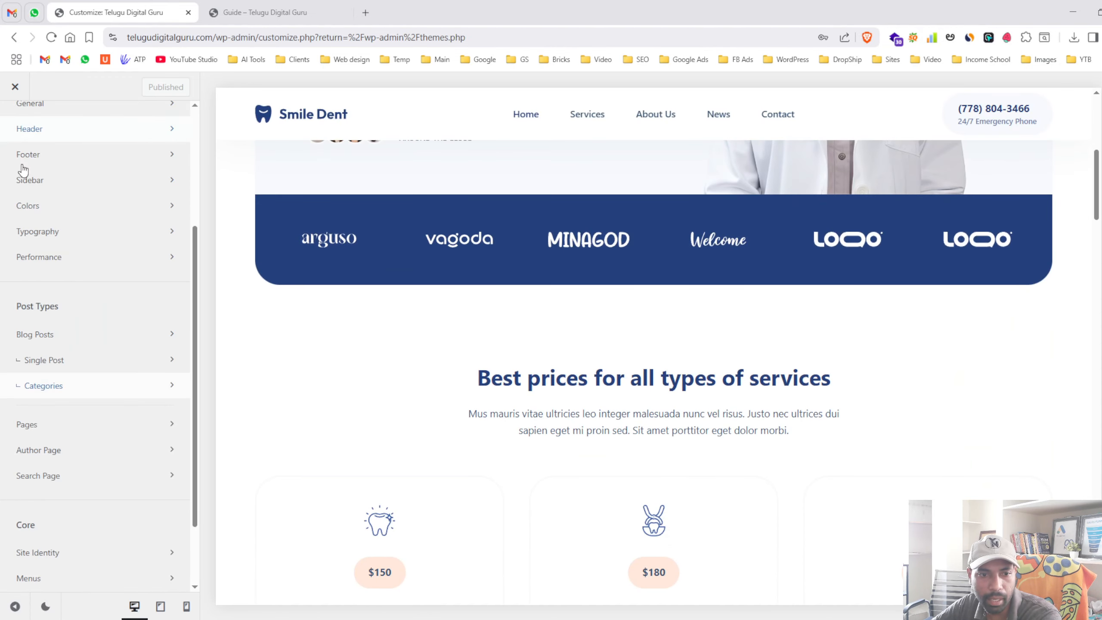
scroll(85, 414, down, 2)
click(68, 345)
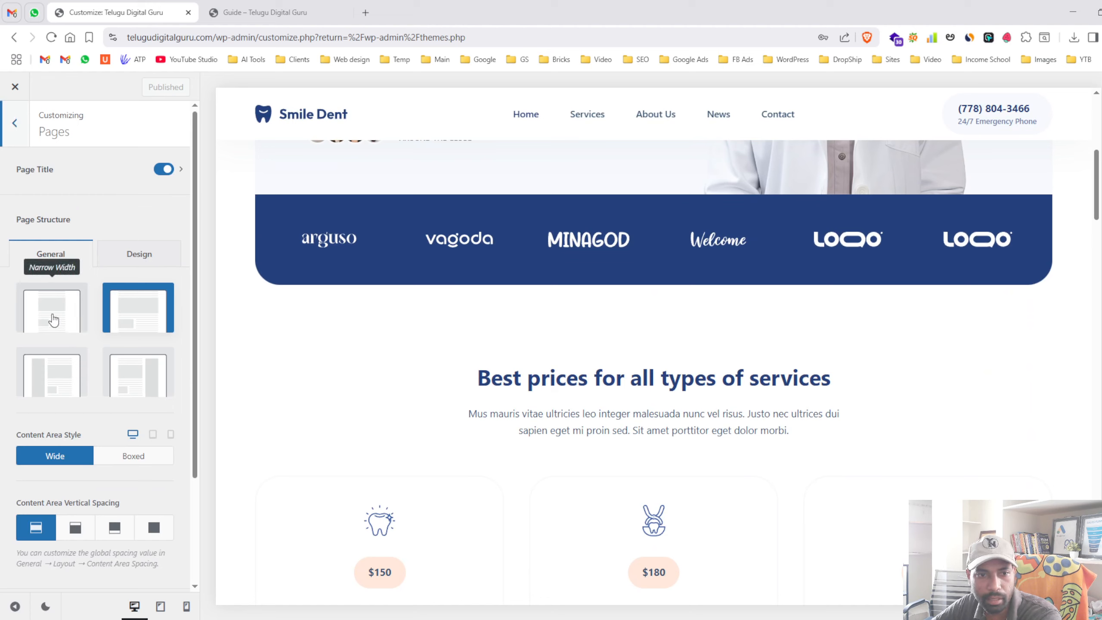
scroll(410, 335, up, 10)
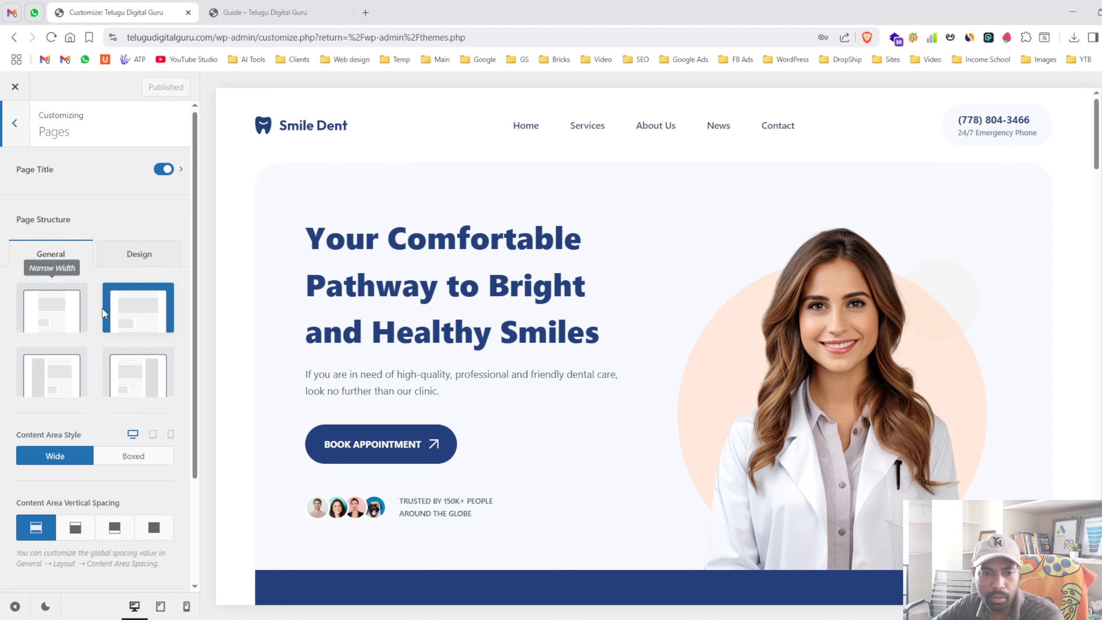
scroll(130, 295, down, 3)
scroll(130, 296, up, 3)
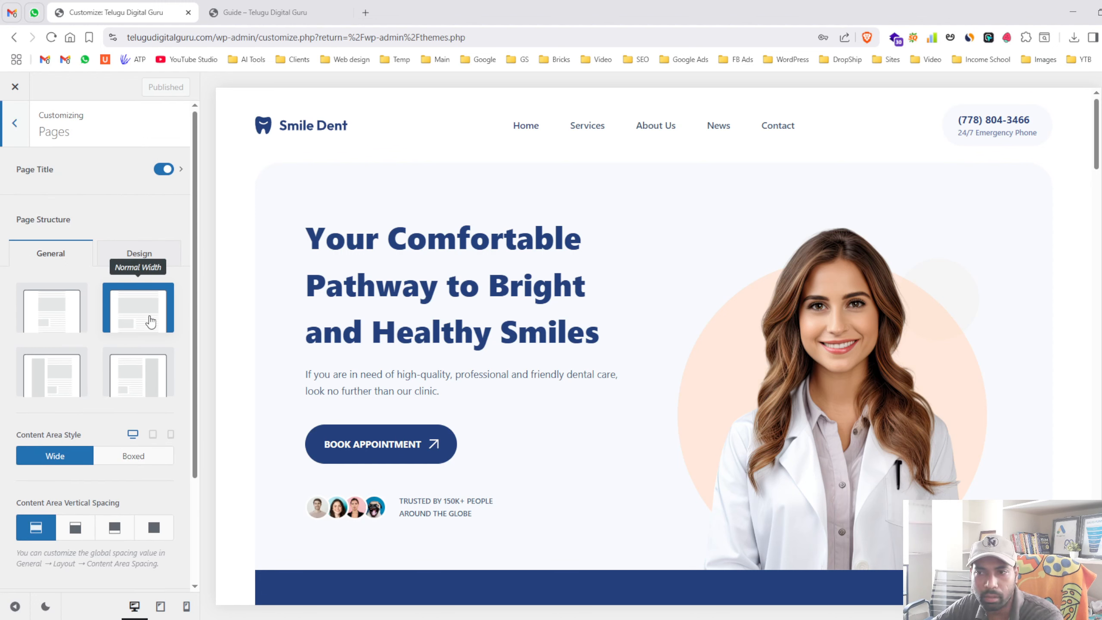
click(288, 2)
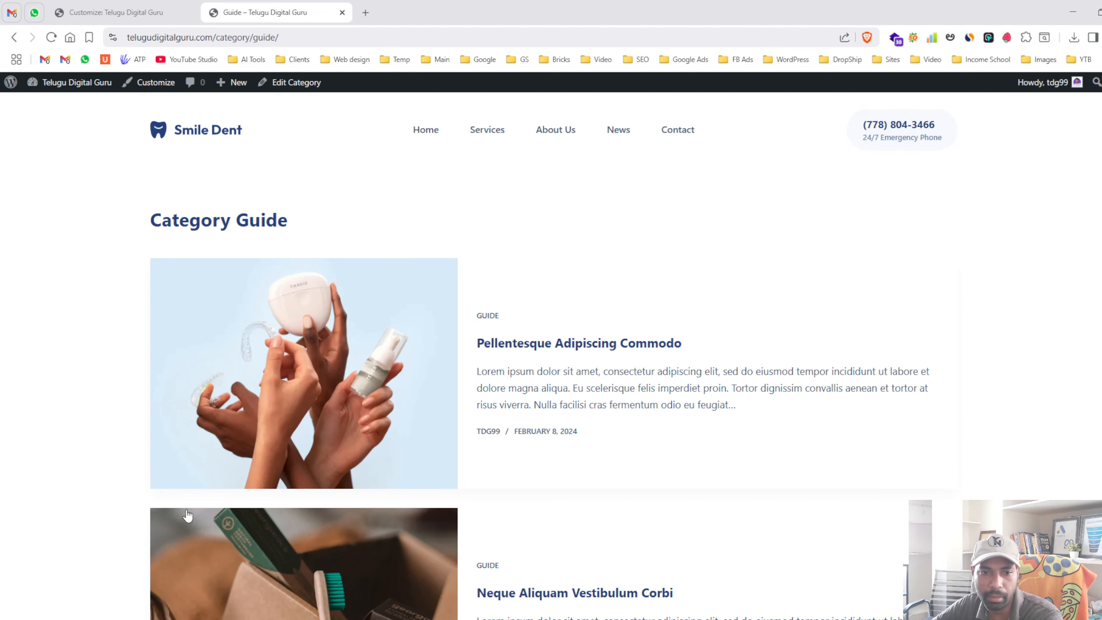
scroll(187, 515, down, 10)
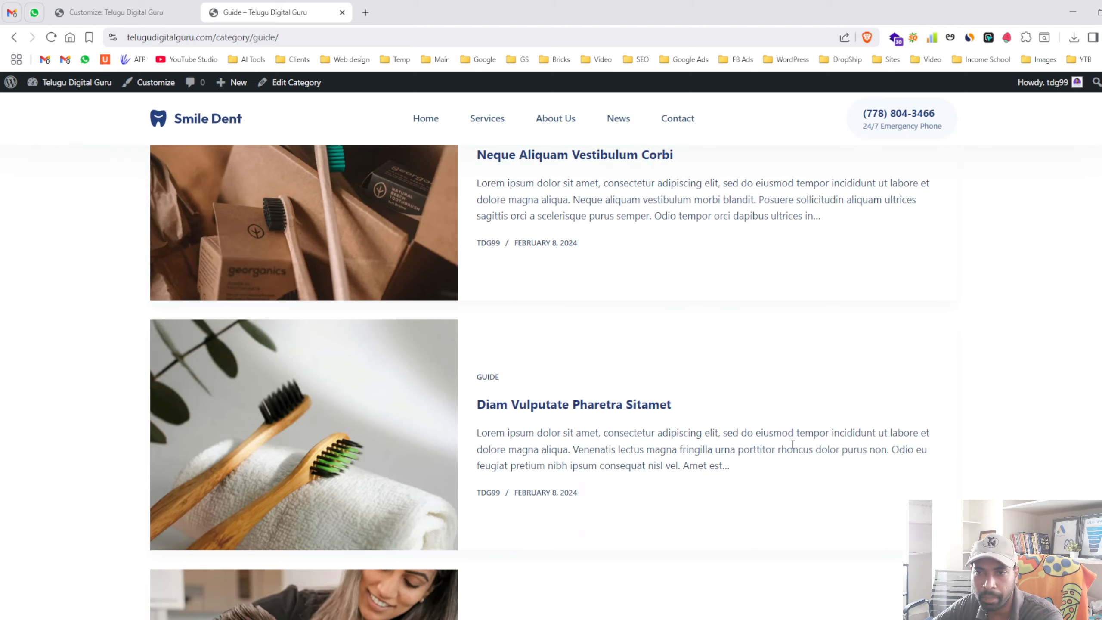
scroll(792, 445, up, 10)
click(104, 12)
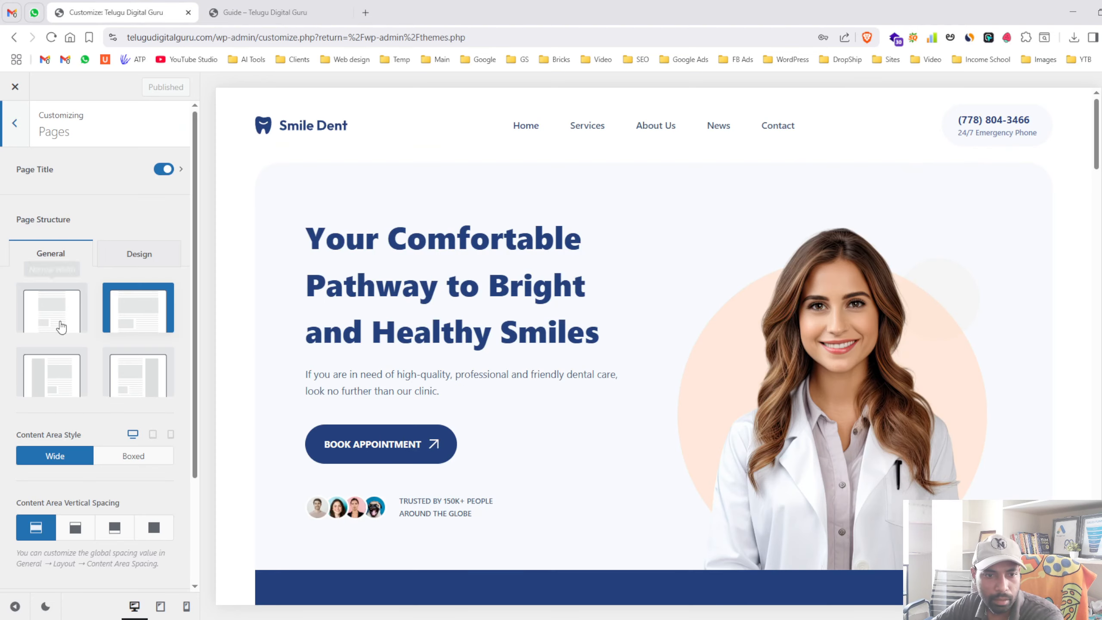
click(15, 123)
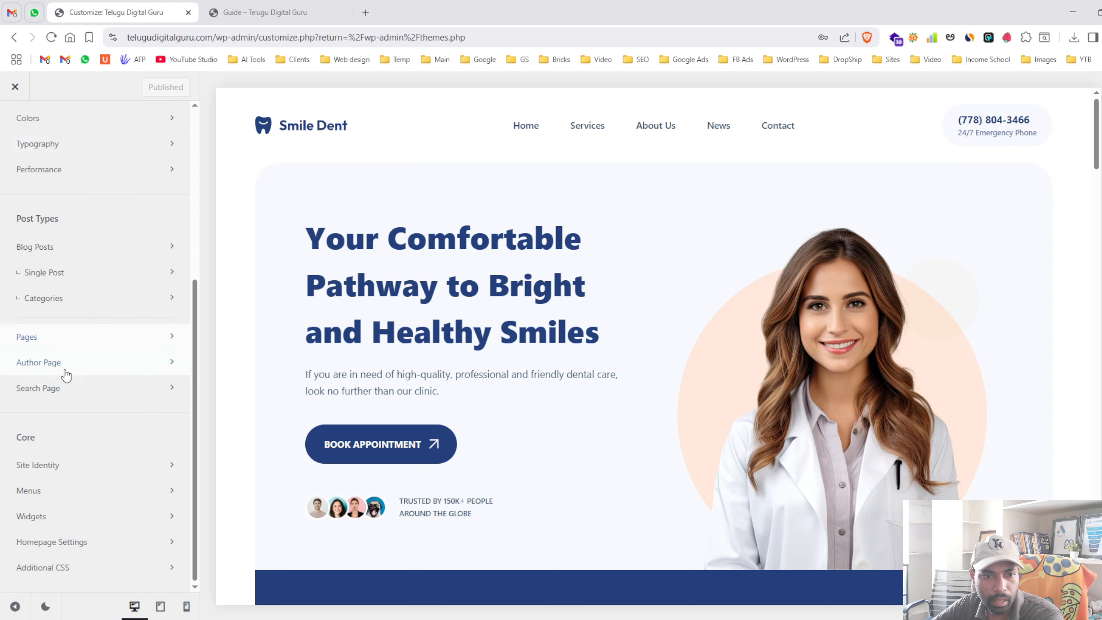
click(76, 395)
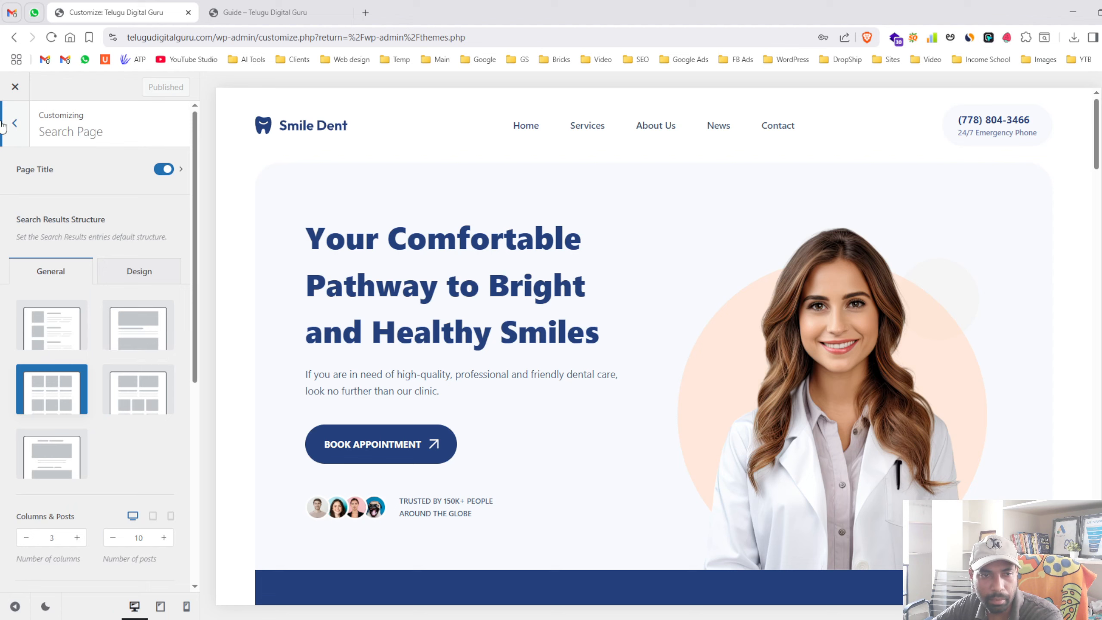
click(2, 125)
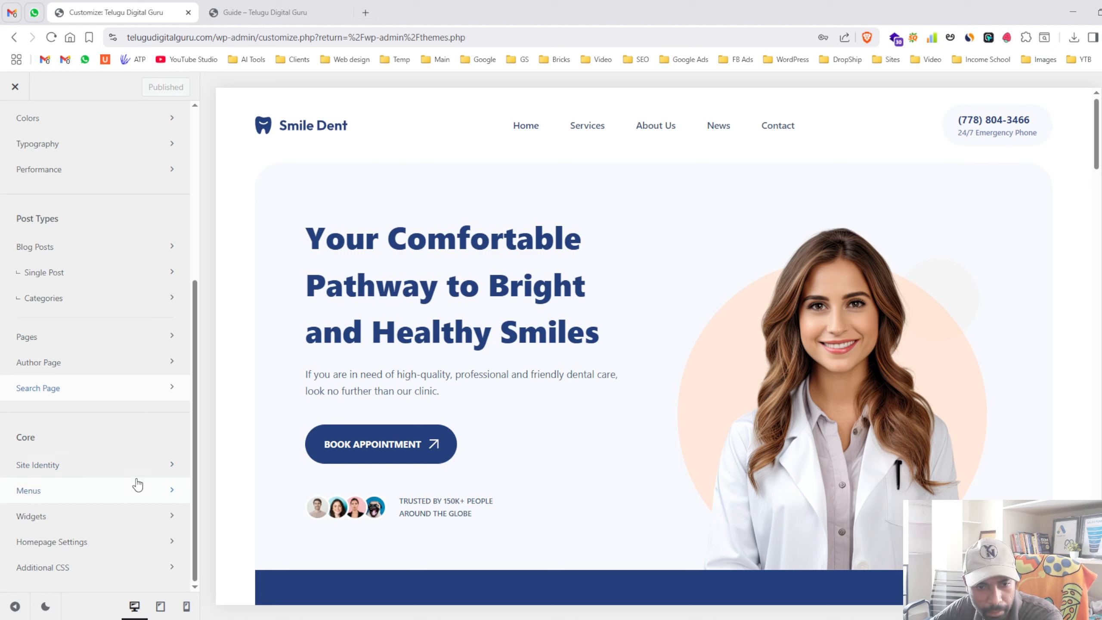
- In Site Identity, choose the Smile Dent logo as site icon and attempt a tooth crop
click(126, 463)
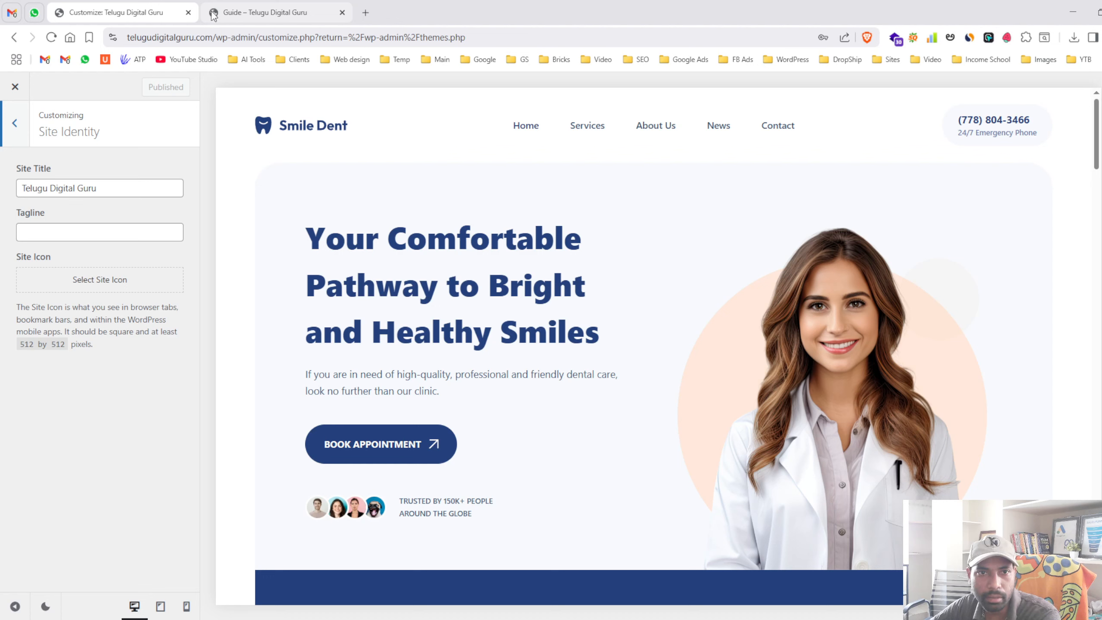
click(112, 279)
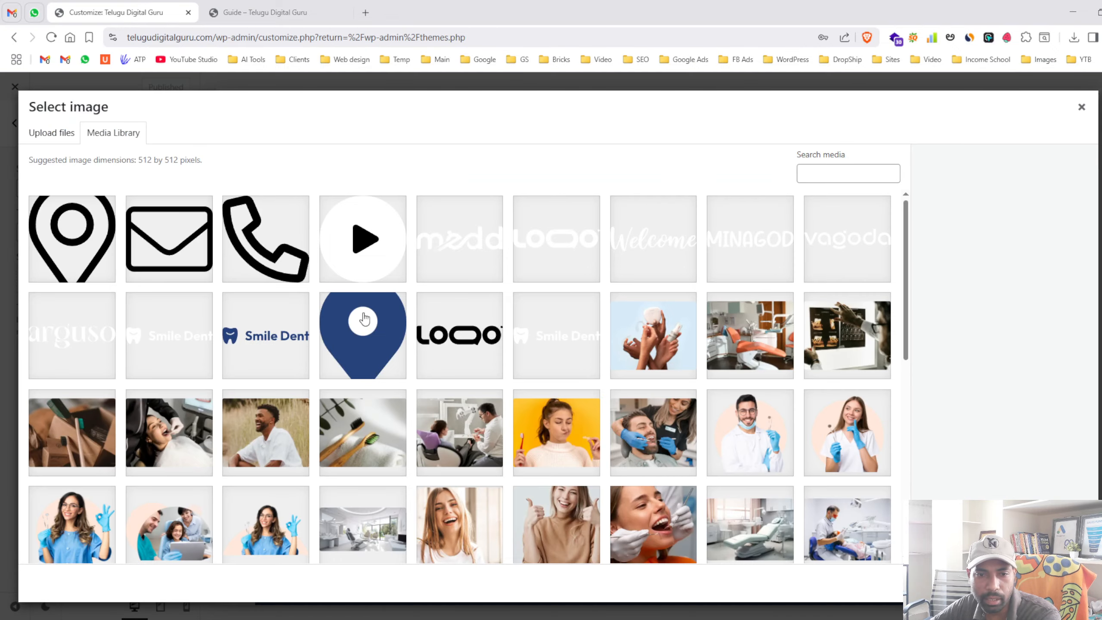
scroll(363, 315, down, 10)
scroll(362, 315, up, 3)
scroll(365, 313, down, 4)
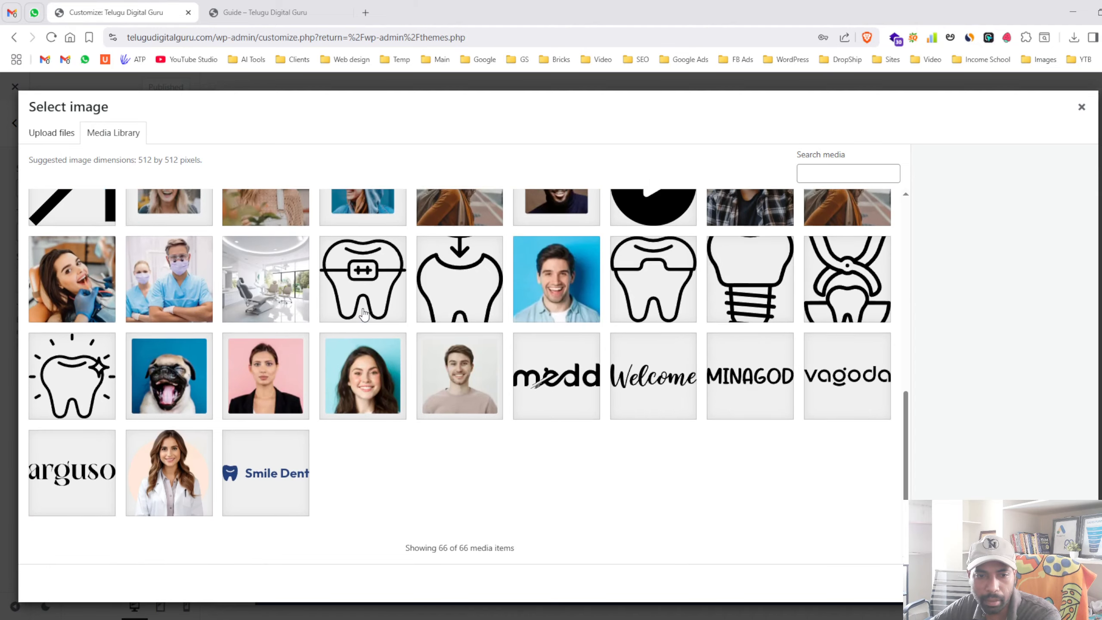
scroll(366, 313, up, 5)
scroll(373, 311, down, 5)
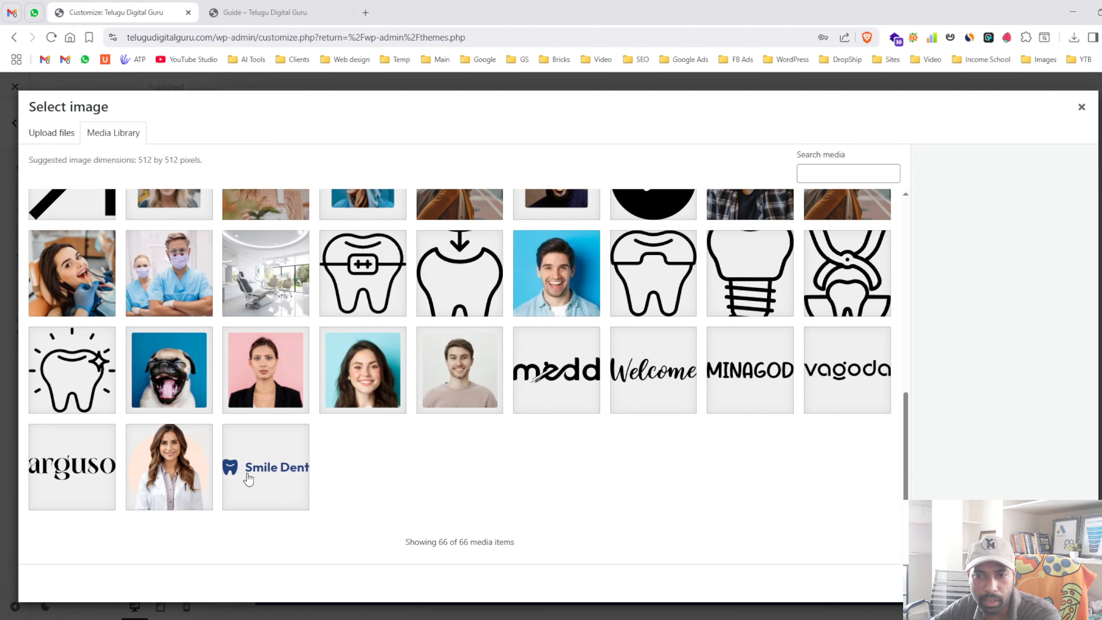
click(263, 475)
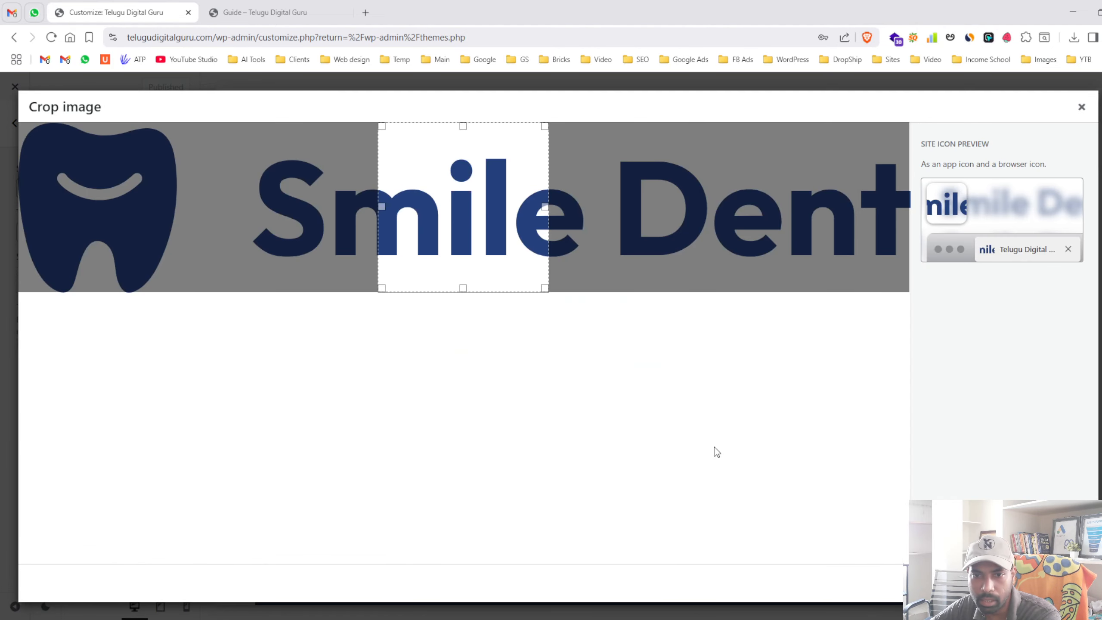
drag(475, 214, 2, 216)
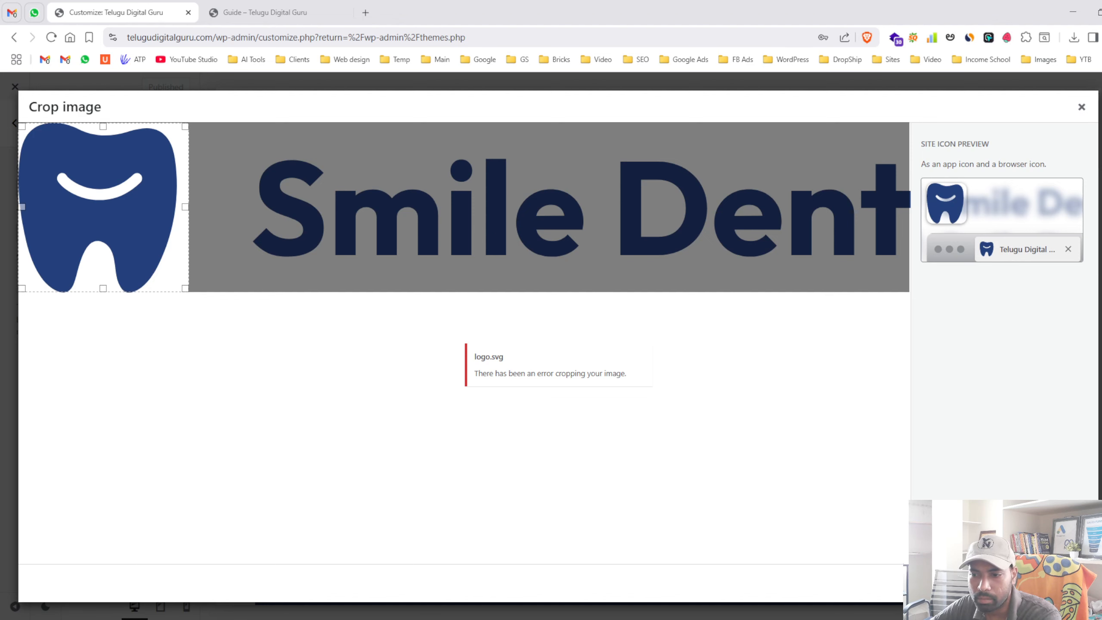
click(989, 583)
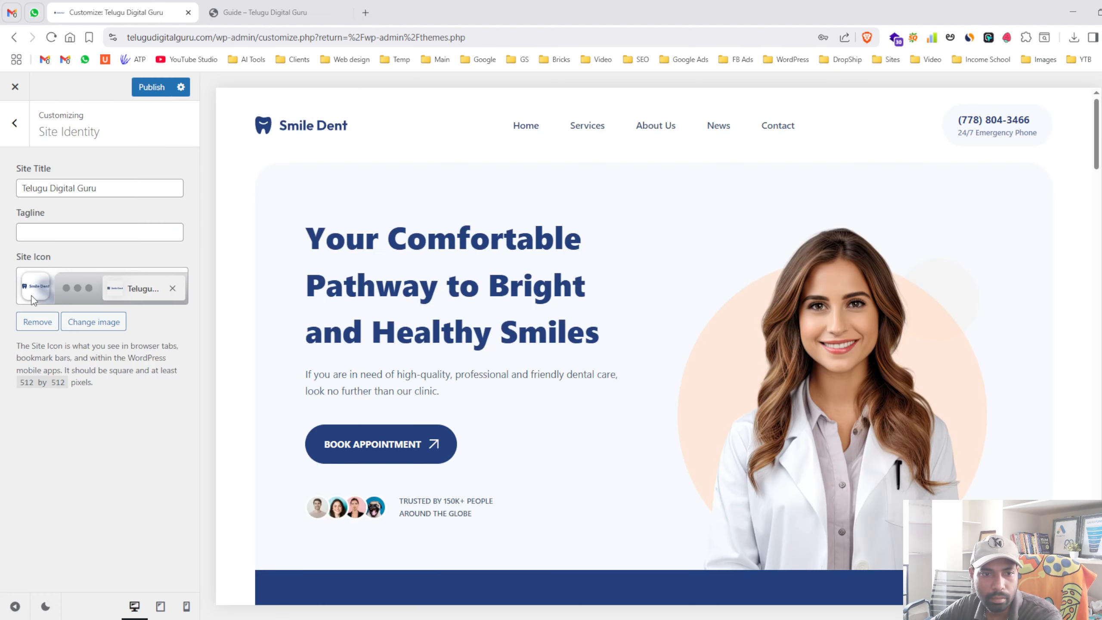
- Reselect the Smile Dent logo, crop it to the tooth, dismiss the crop error, and publish
click(82, 321)
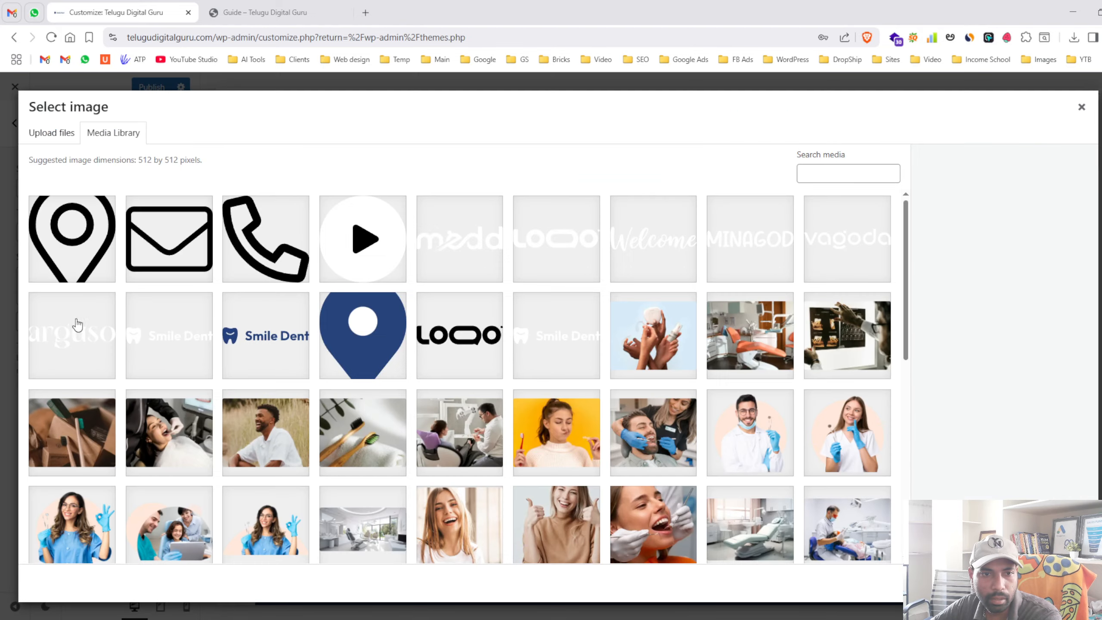
click(369, 333)
click(258, 346)
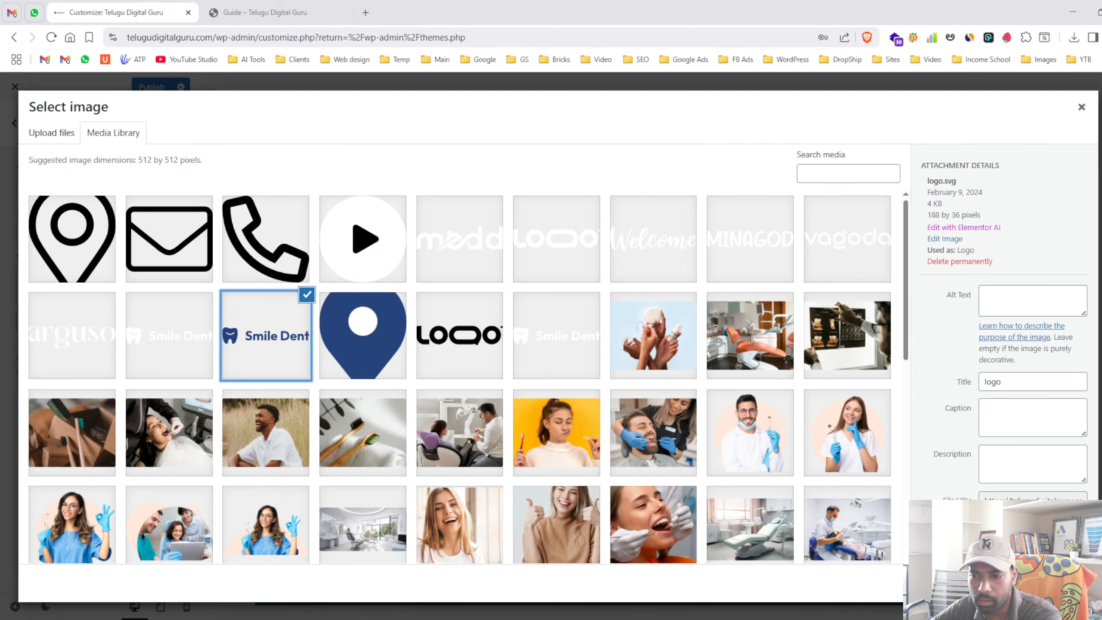
click(1059, 583)
drag(391, 252, 16, 261)
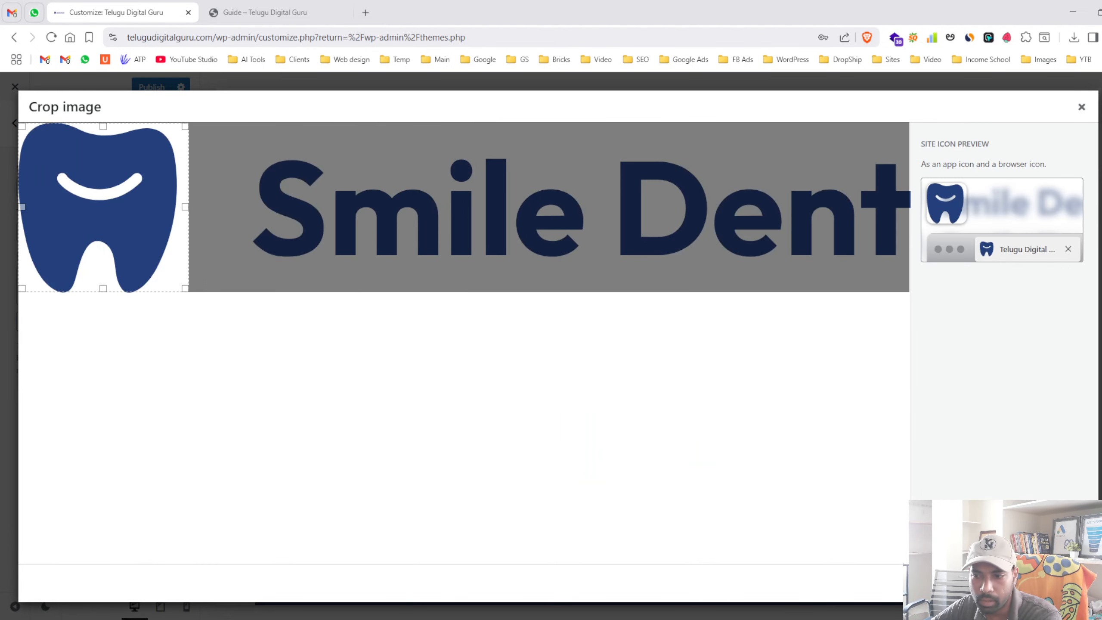
click(1059, 583)
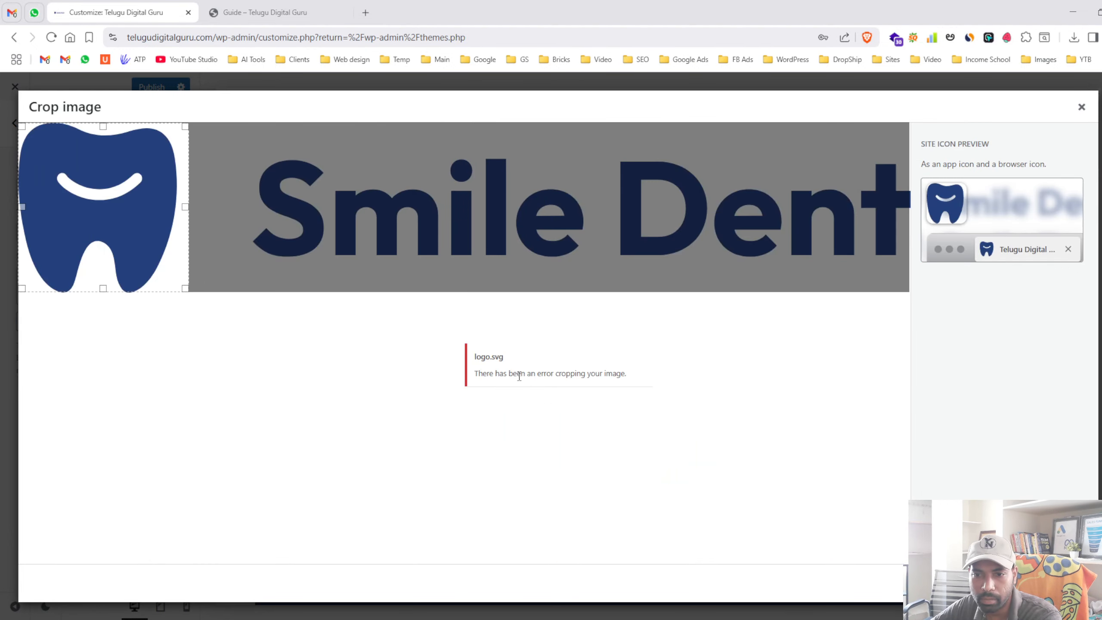
drag(504, 374, 736, 479)
click(991, 583)
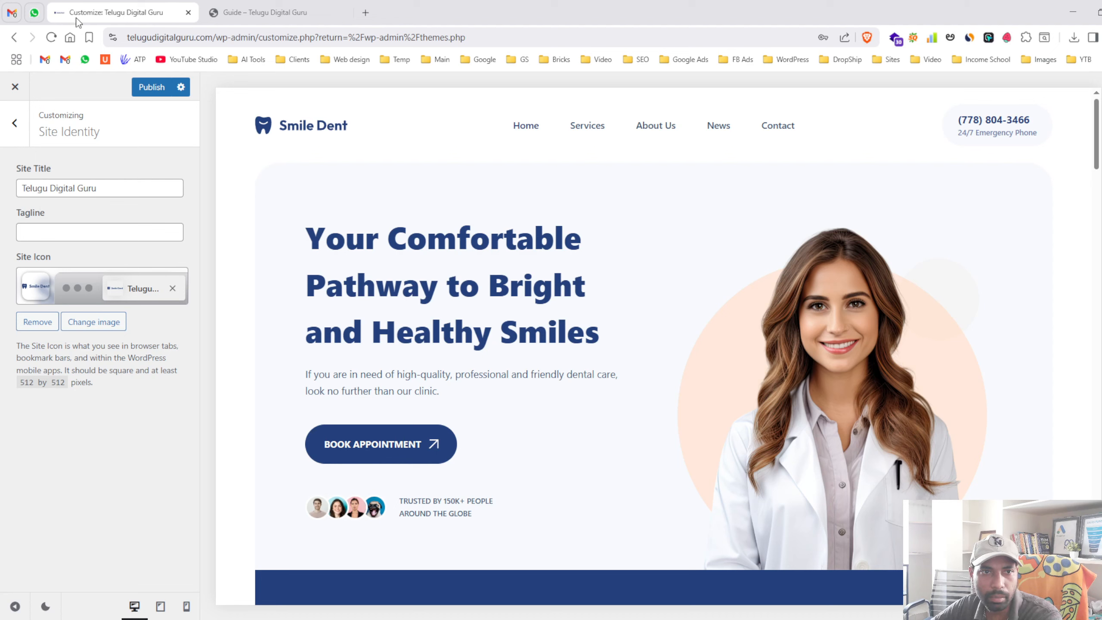
click(145, 87)
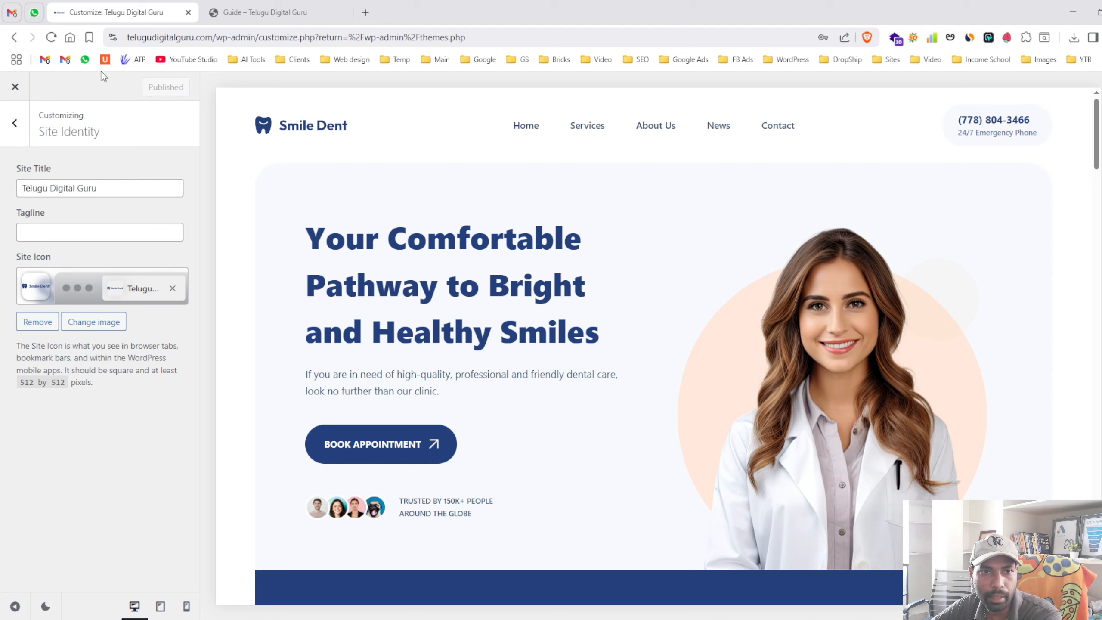
- Check which page is set as the homepage in Homepage Settings, leaving it unchanged
click(14, 123)
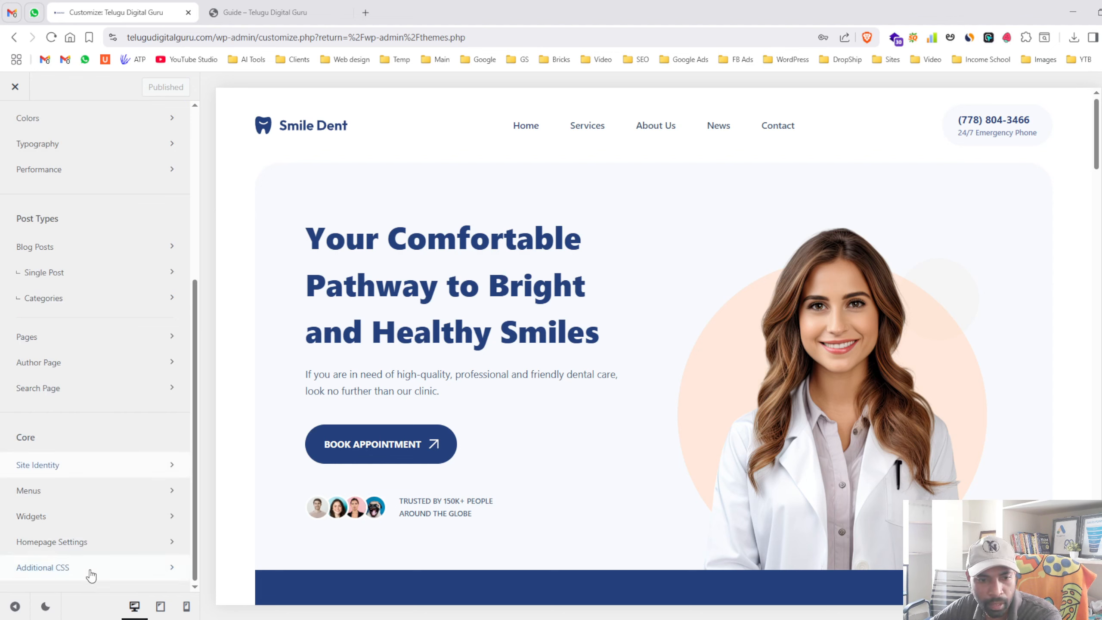
click(103, 543)
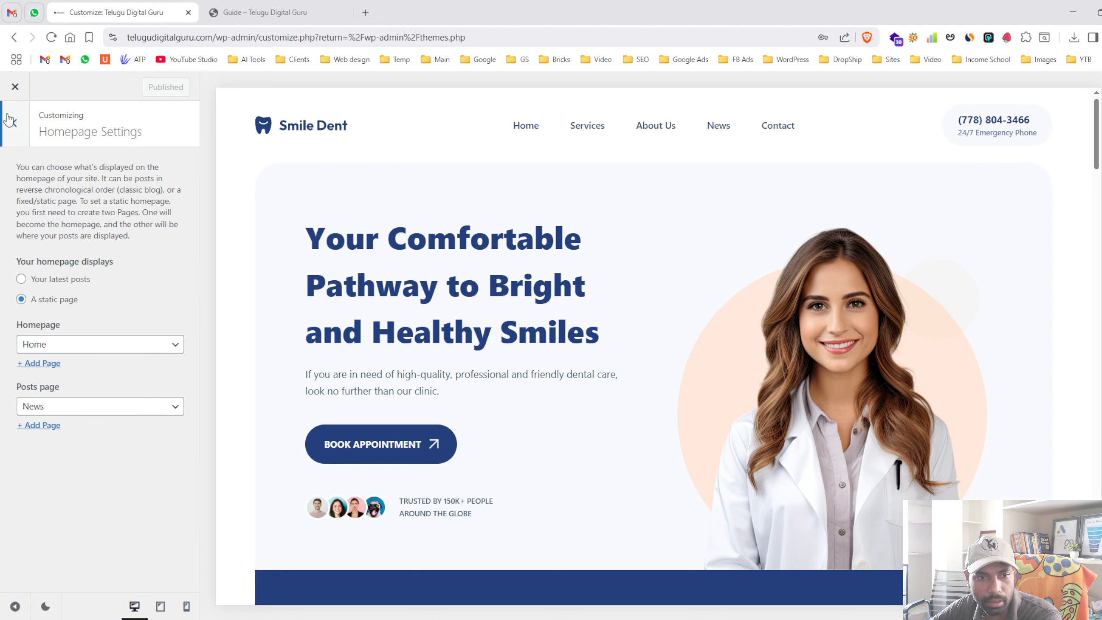
click(81, 353)
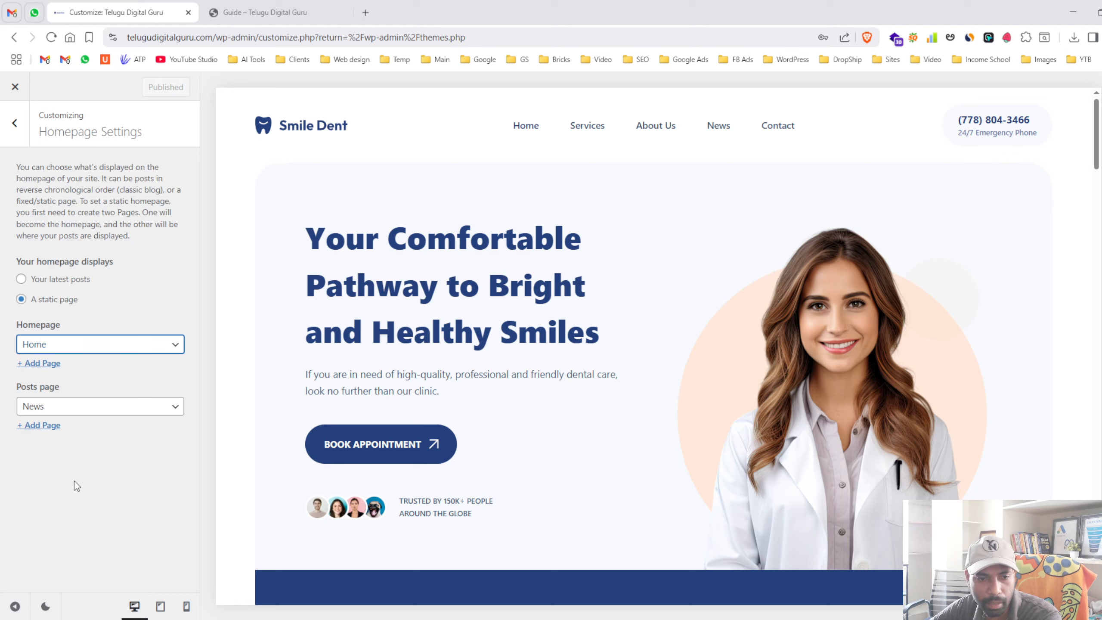
click(65, 526)
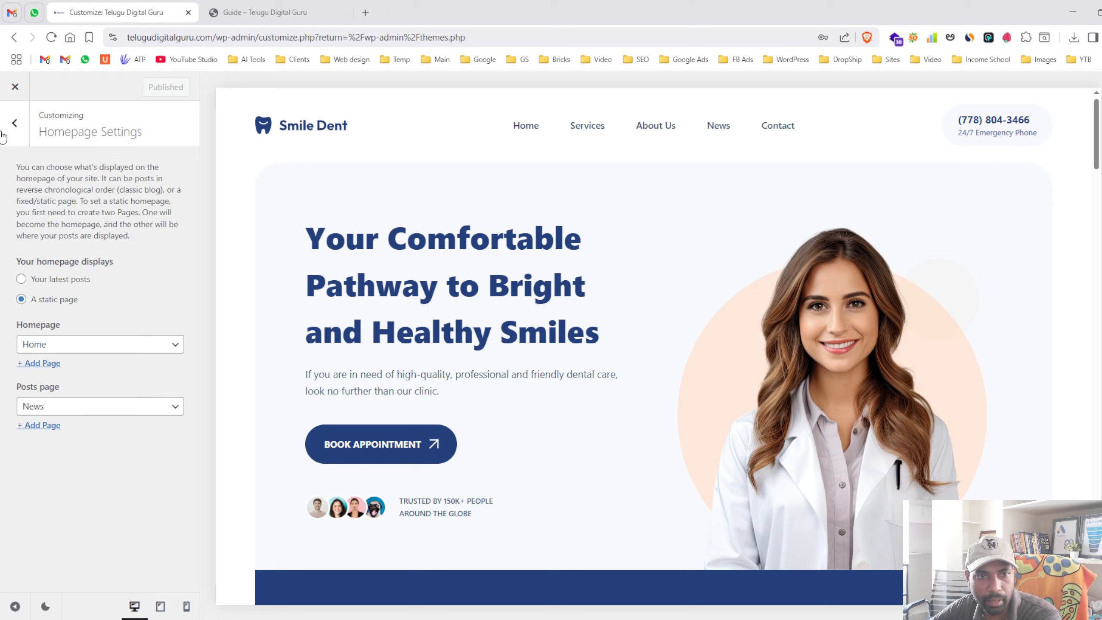
- Glance at the Colors settings, then close the Customizer
click(15, 123)
click(9, 126)
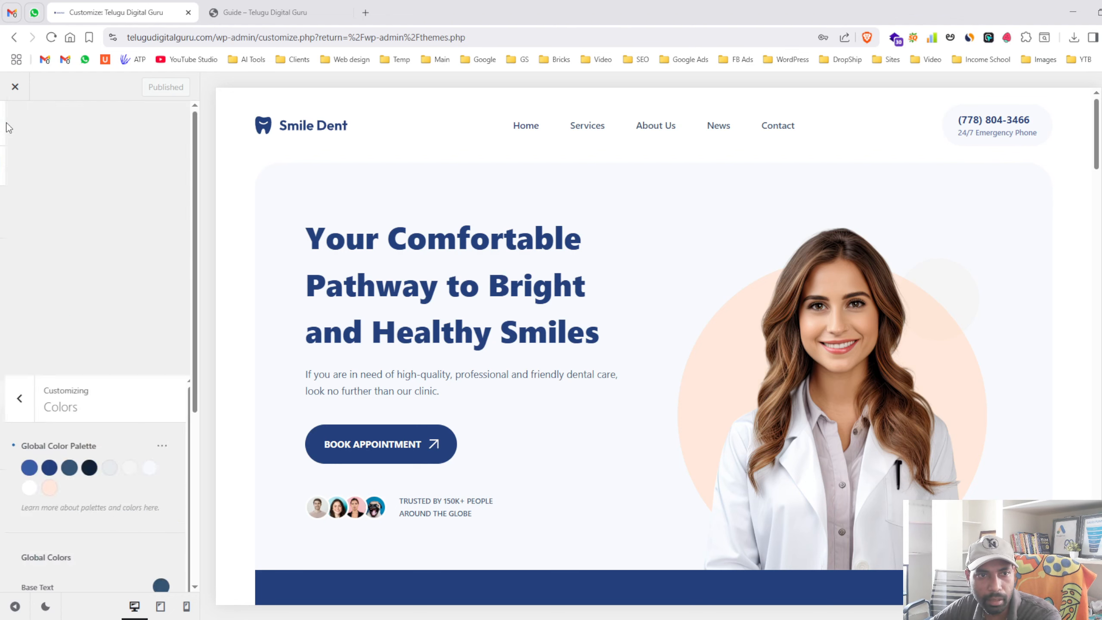
click(14, 87)
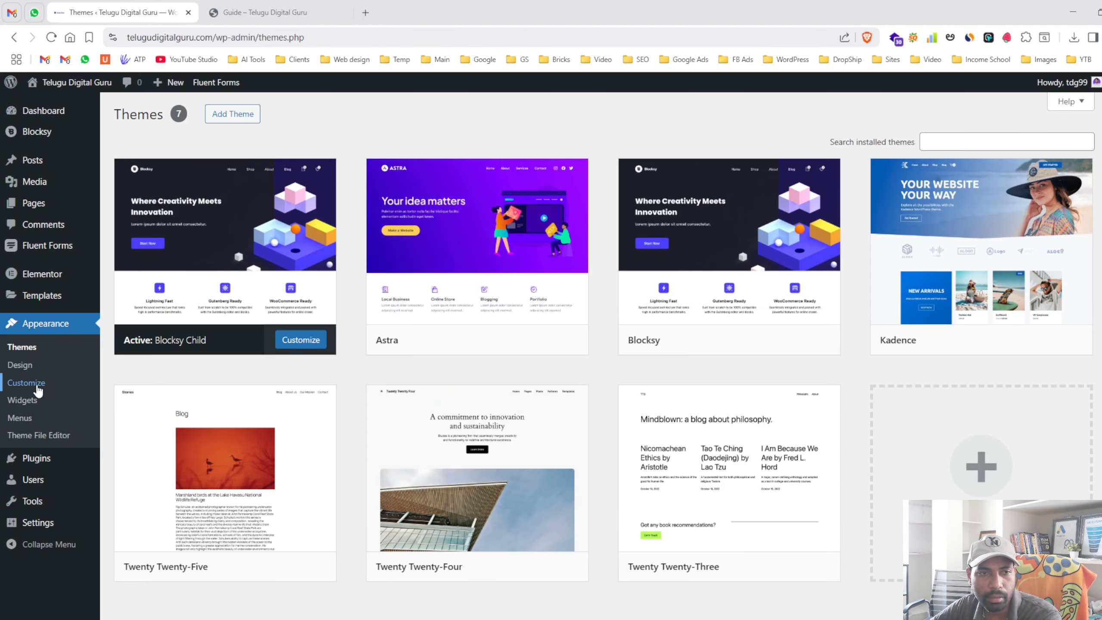
click(14, 40)
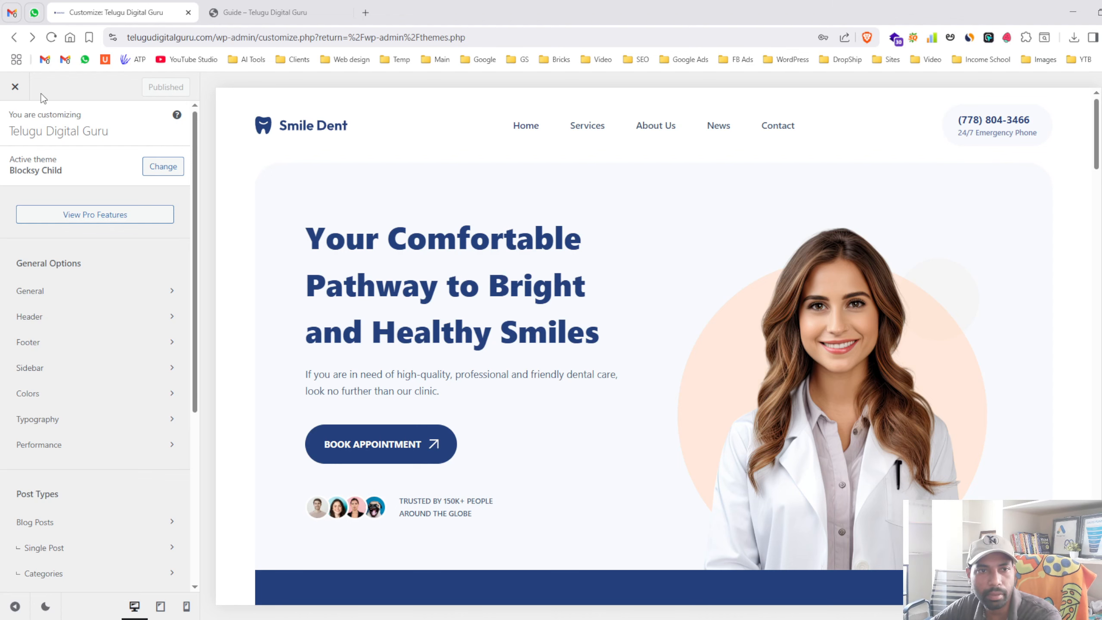
click(15, 87)
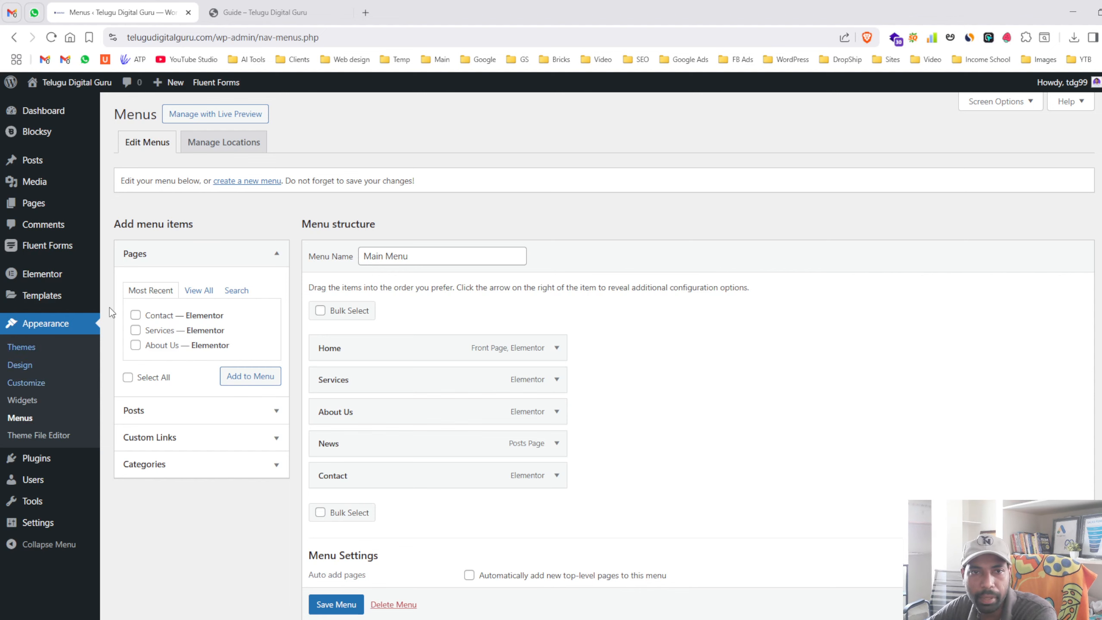
- Compare the Main Menu items with the live site's header, expanding and collapsing the Home item
click(265, 12)
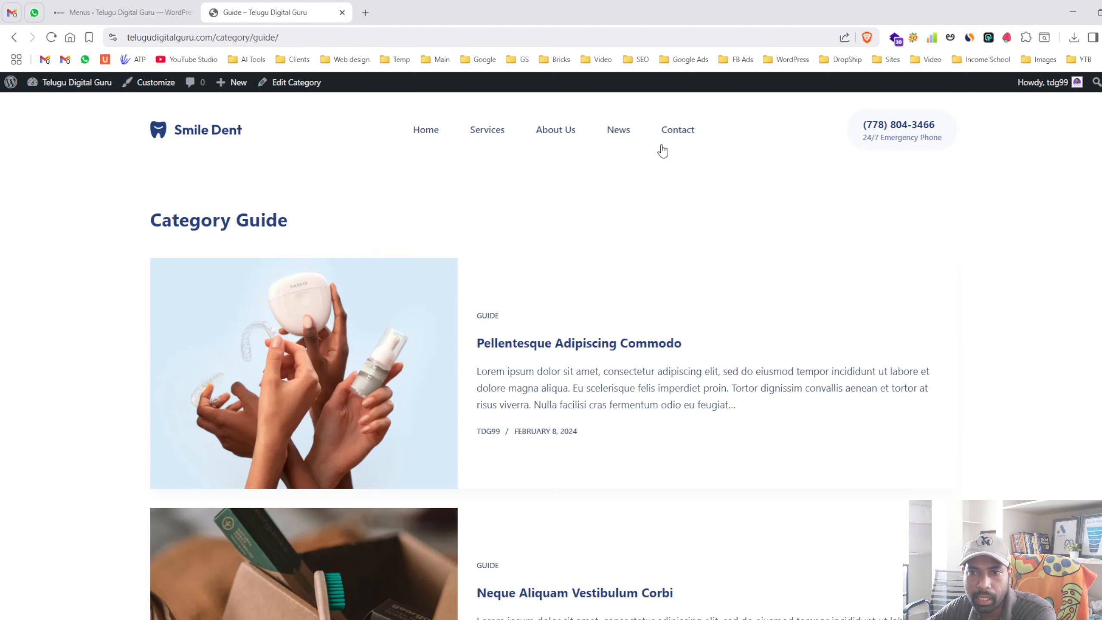
click(121, 12)
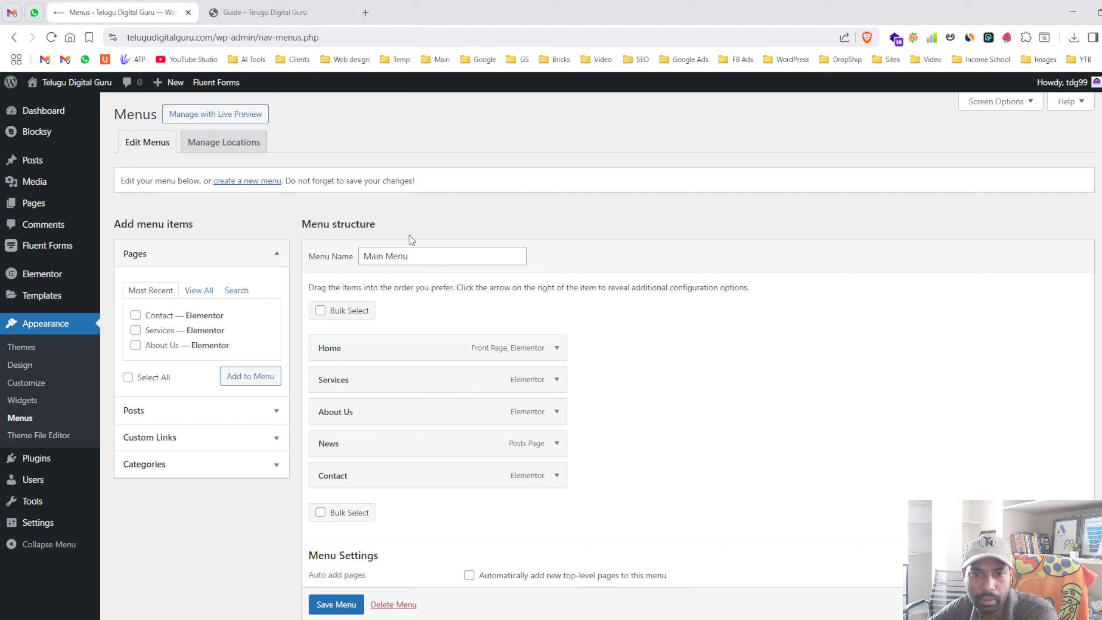
drag(415, 257, 341, 262)
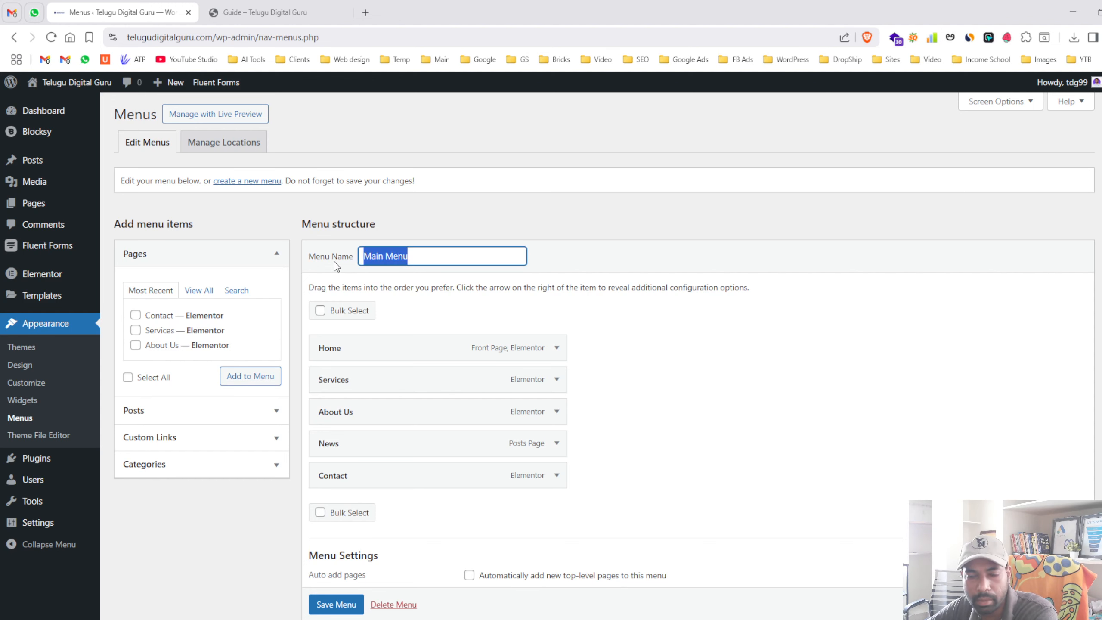
click(300, 9)
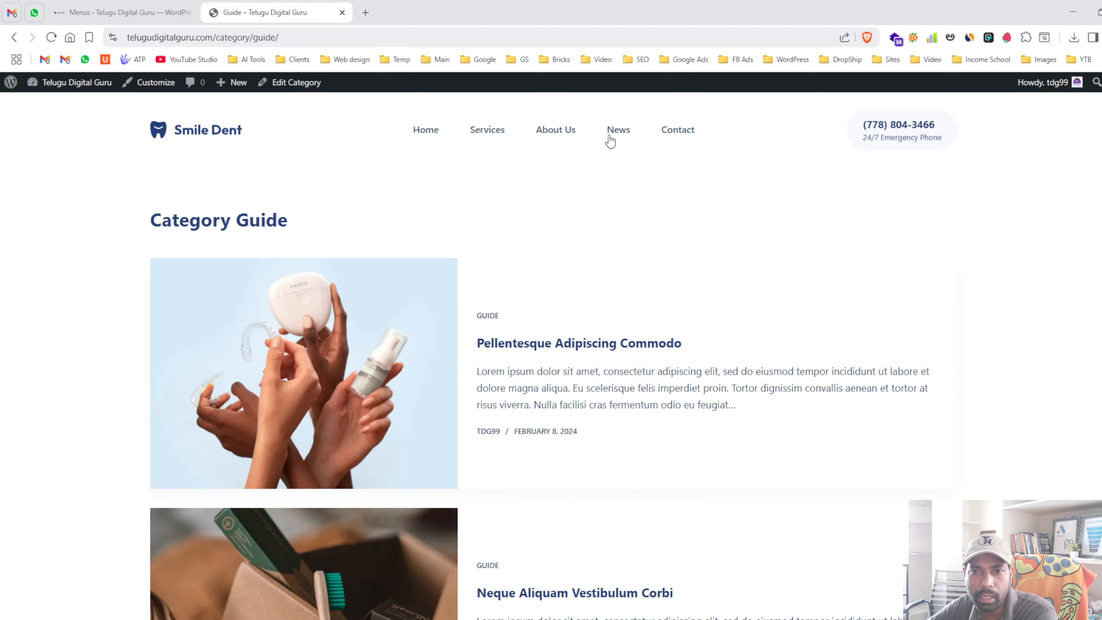
click(181, 17)
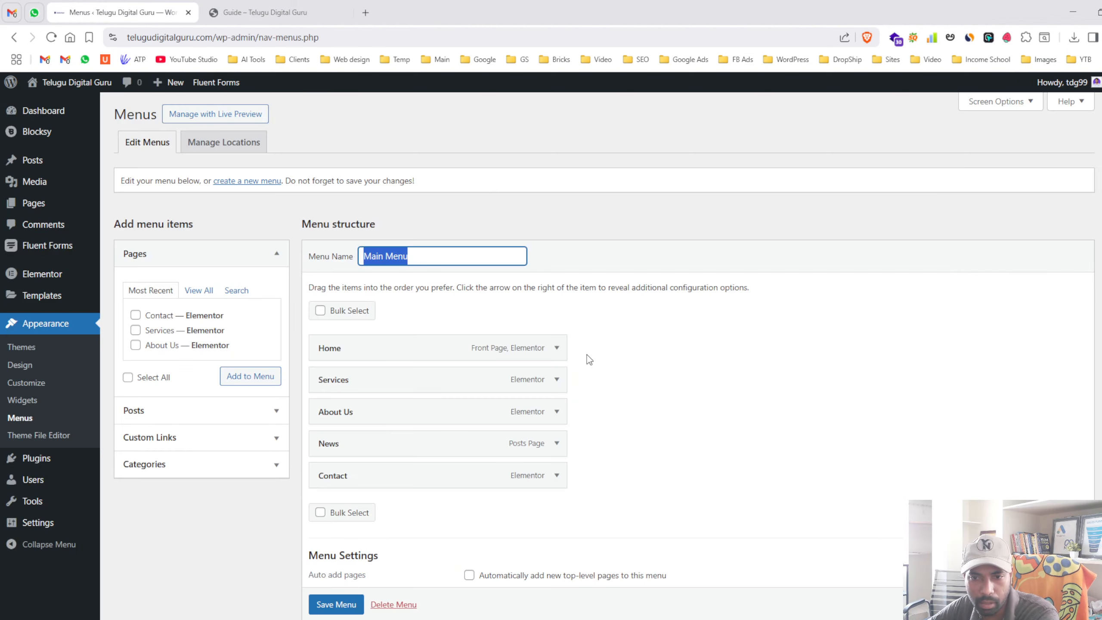
click(556, 348)
click(557, 348)
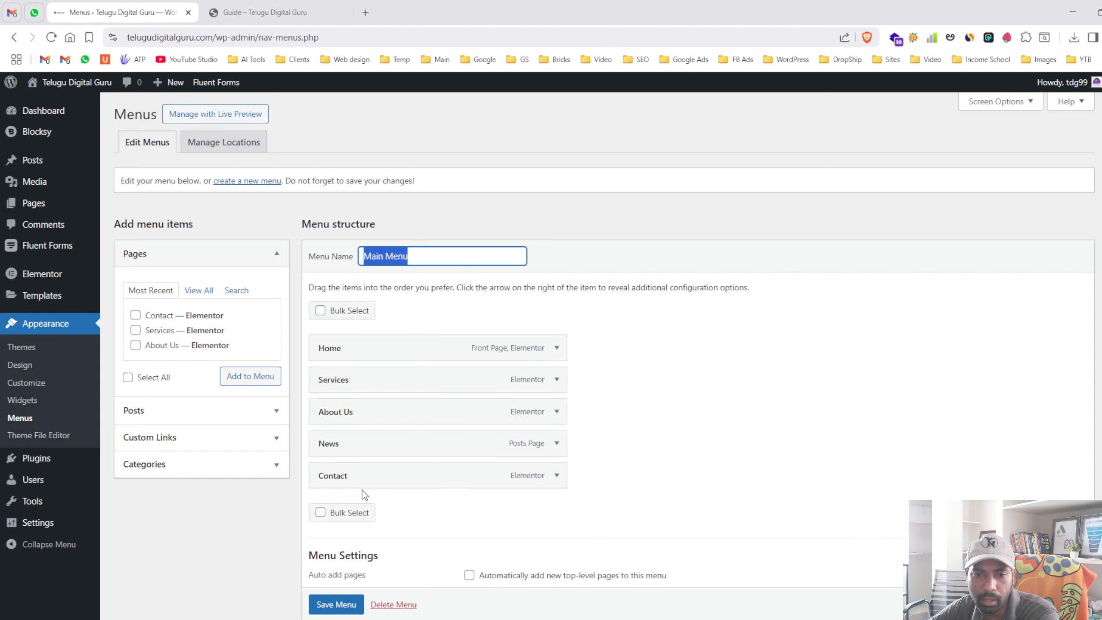
click(655, 450)
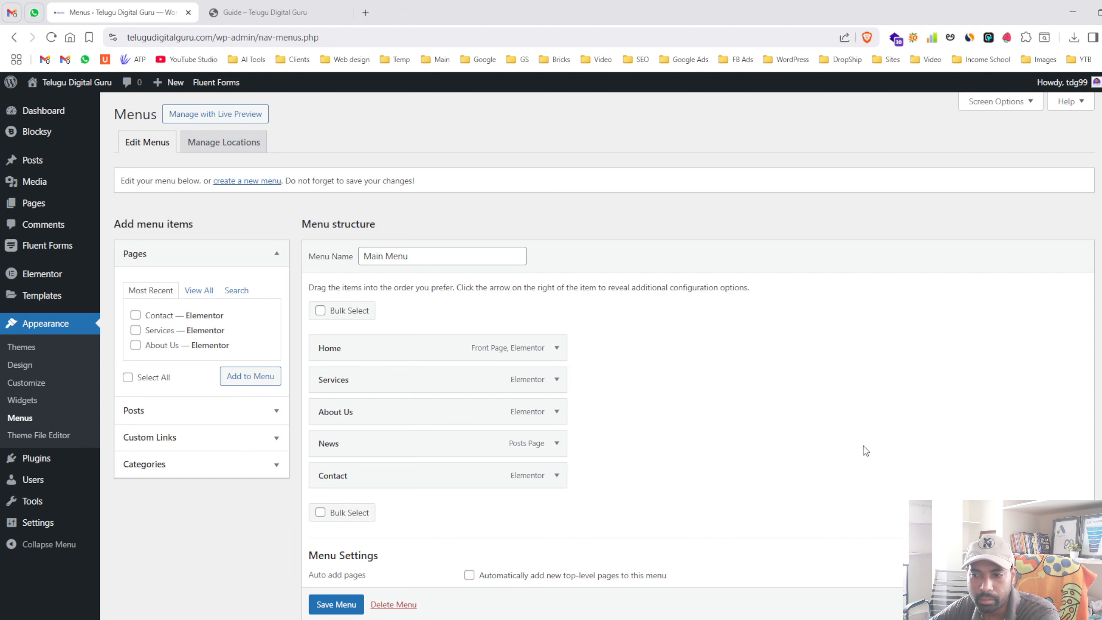
- Scroll to the menu's display locations and show all five pages with View All
click(304, 13)
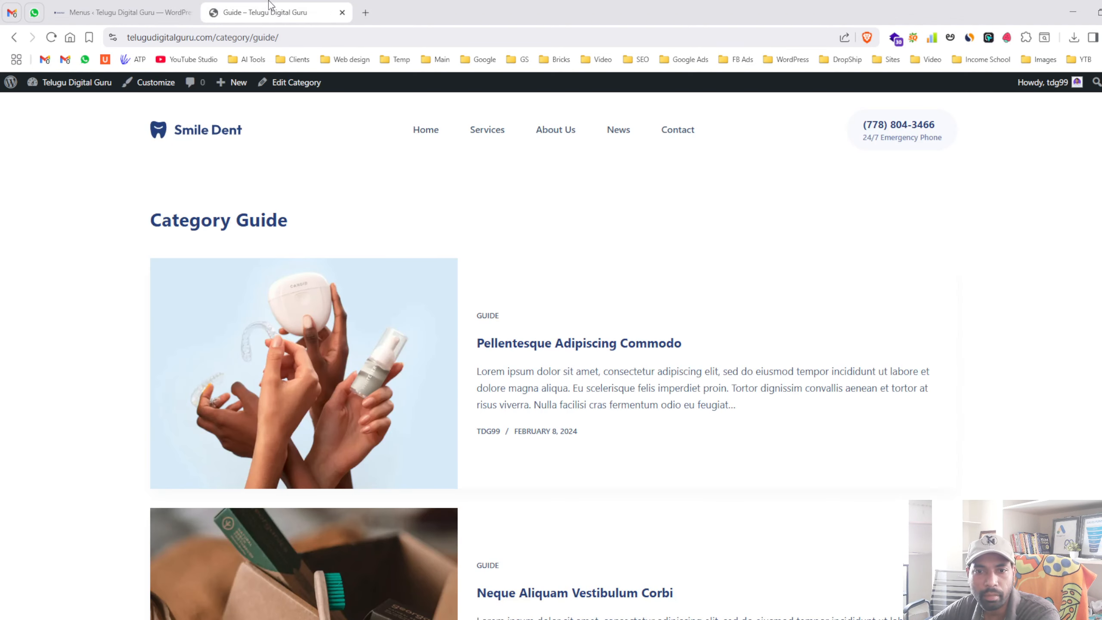
click(126, 12)
scroll(384, 467, down, 1)
scroll(384, 467, down, 2)
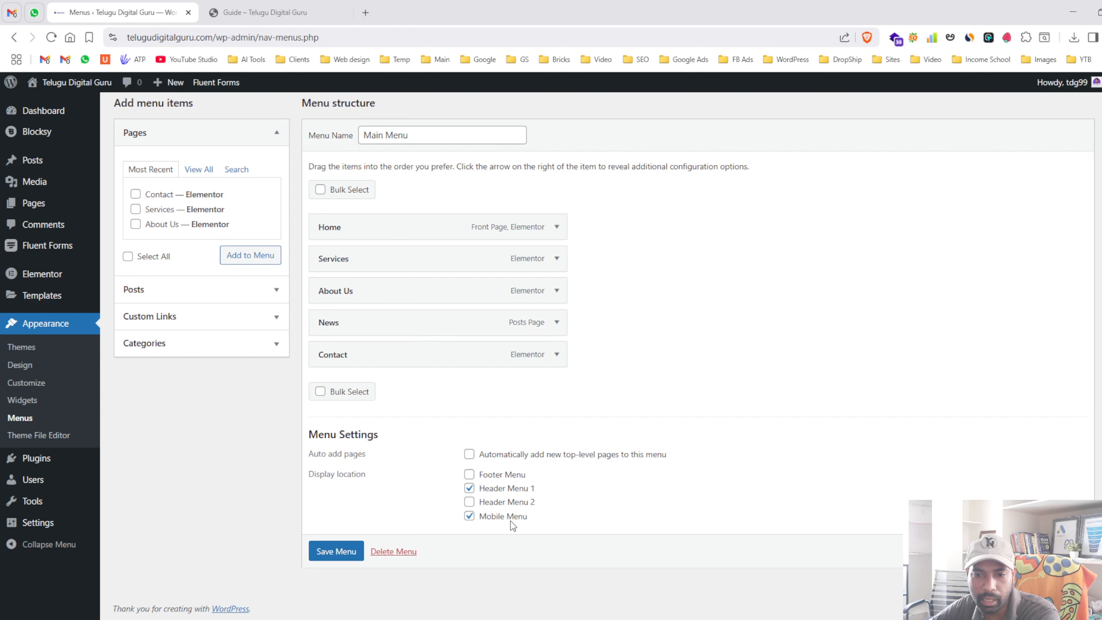
click(264, 10)
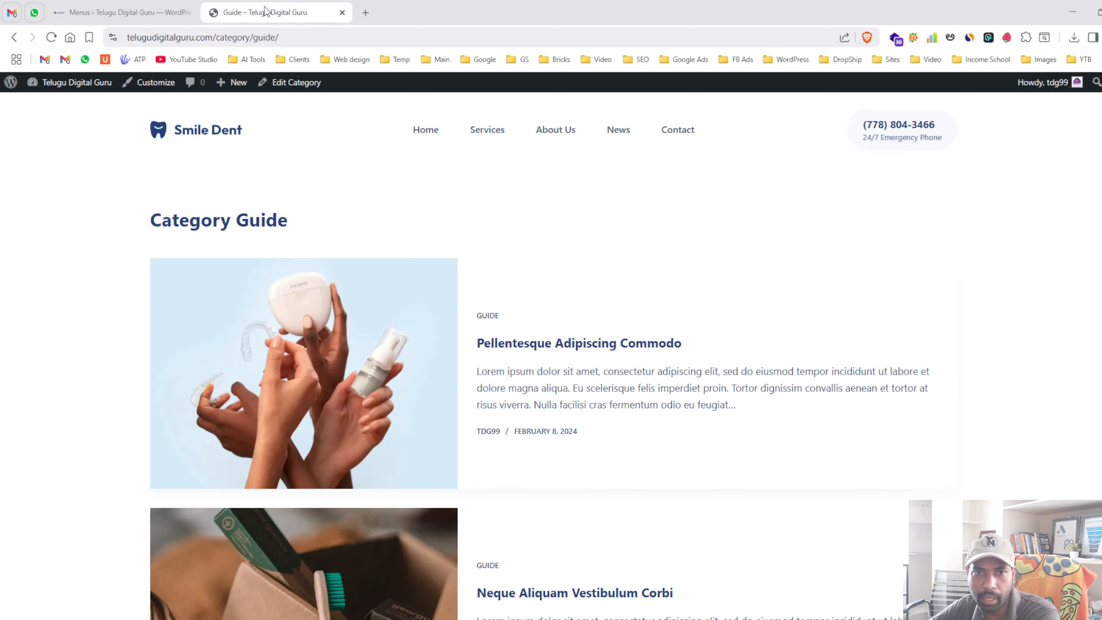
click(160, 13)
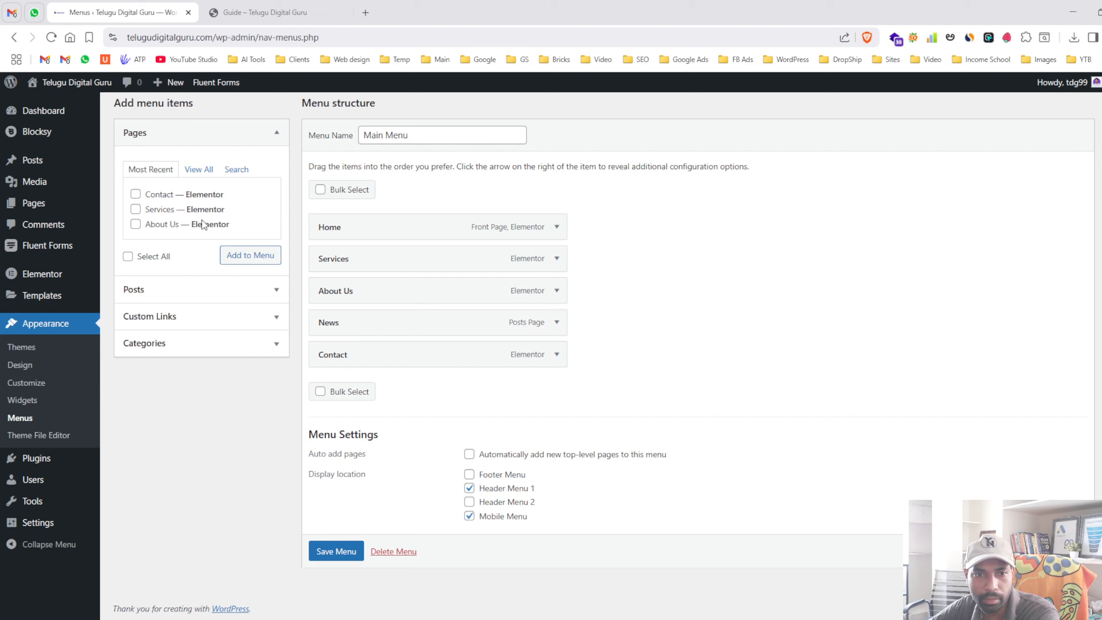
click(199, 170)
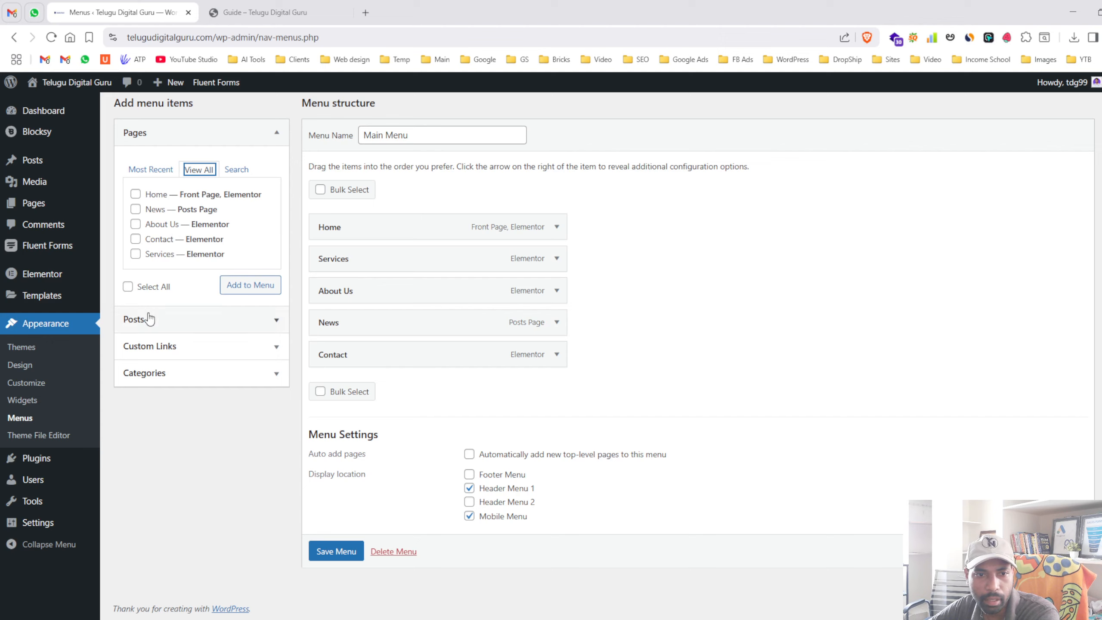
- Add a custom link 'Gallery' with URL '#' and move it above Contact
click(165, 356)
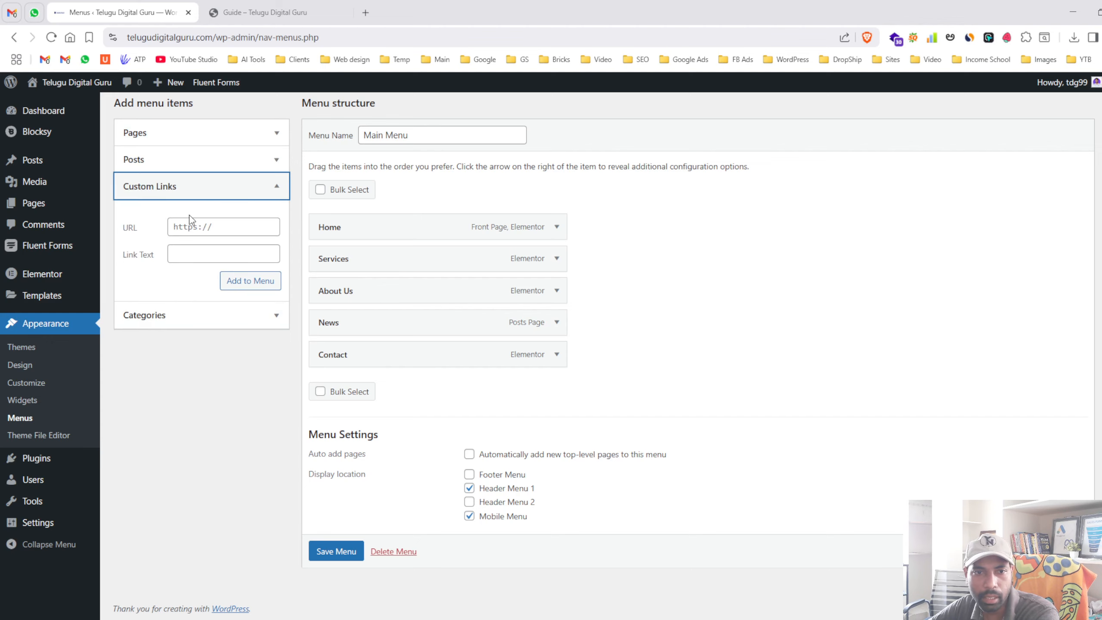
click(200, 224)
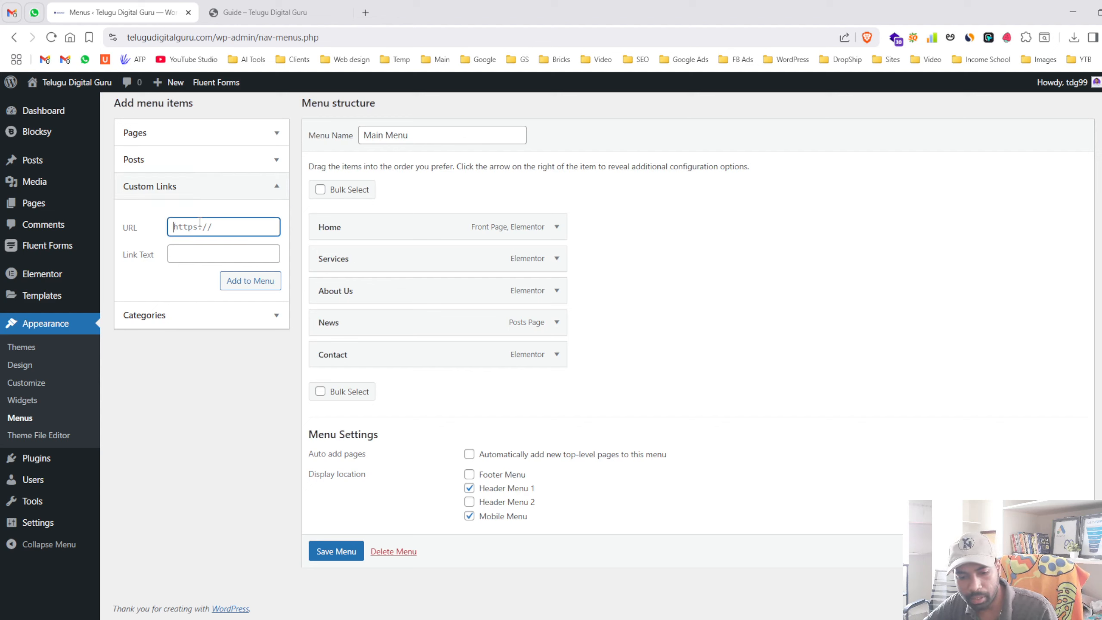
text(#)
key(Tab)
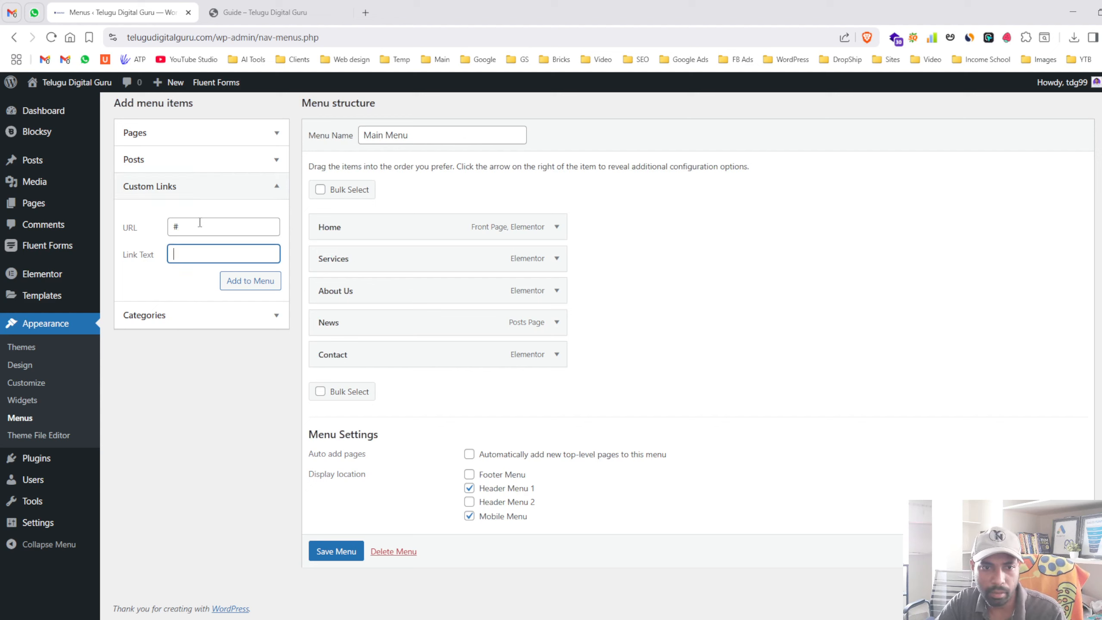
text(Gall)
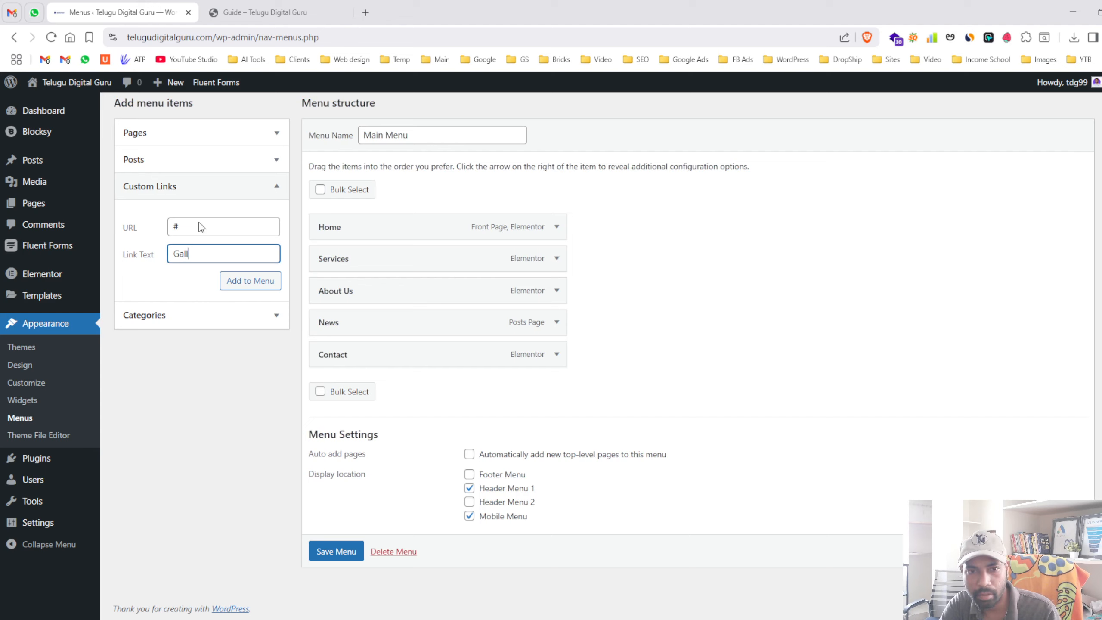
text(ery)
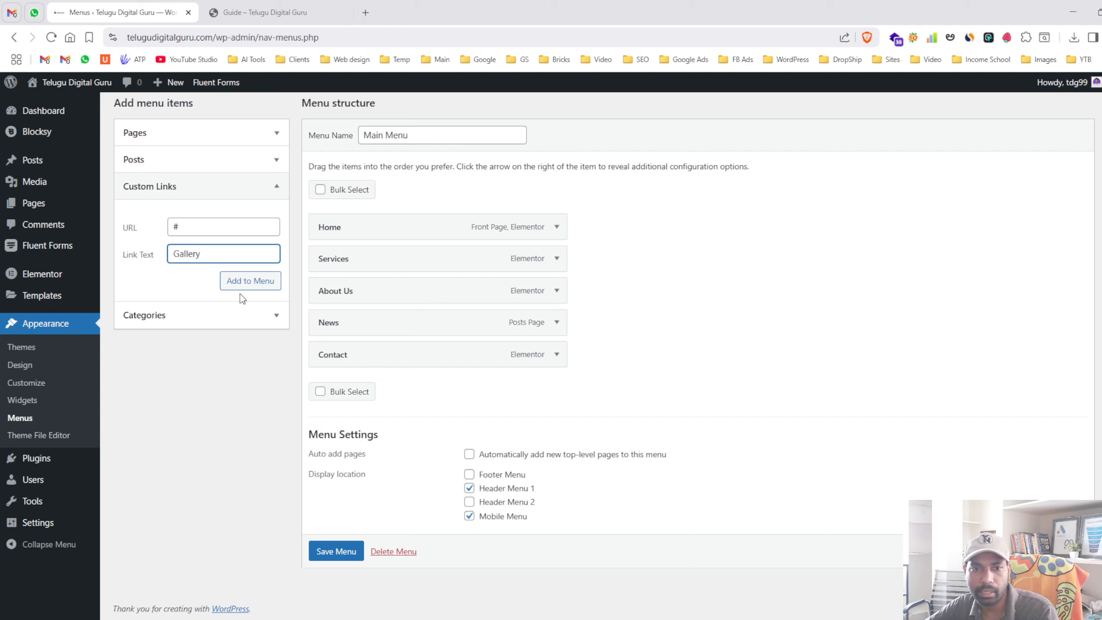
click(251, 285)
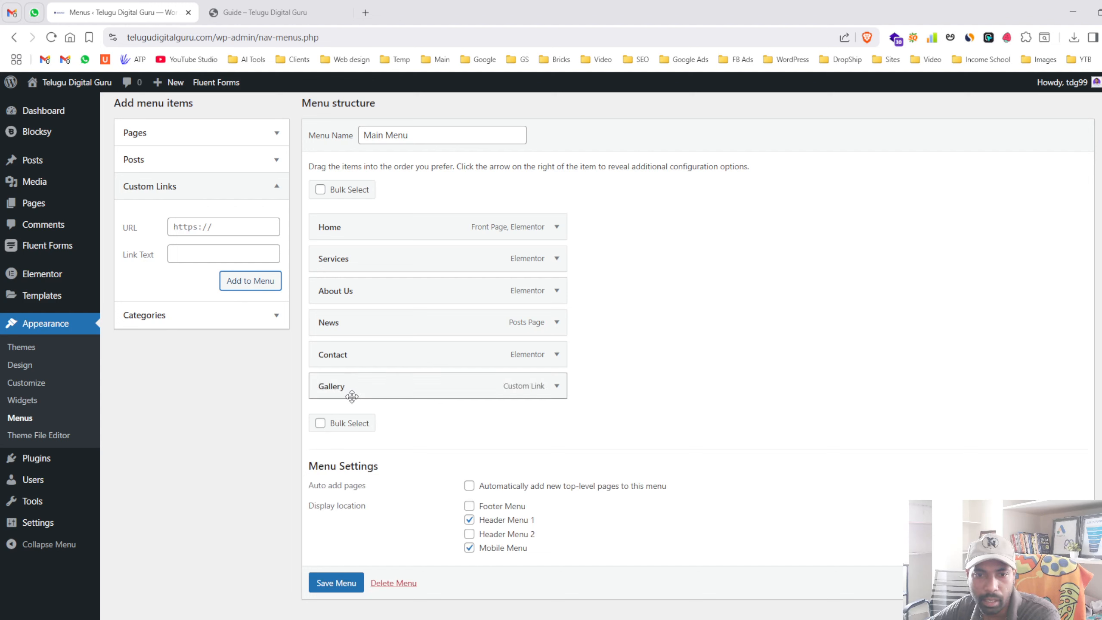
drag(393, 390, 362, 364)
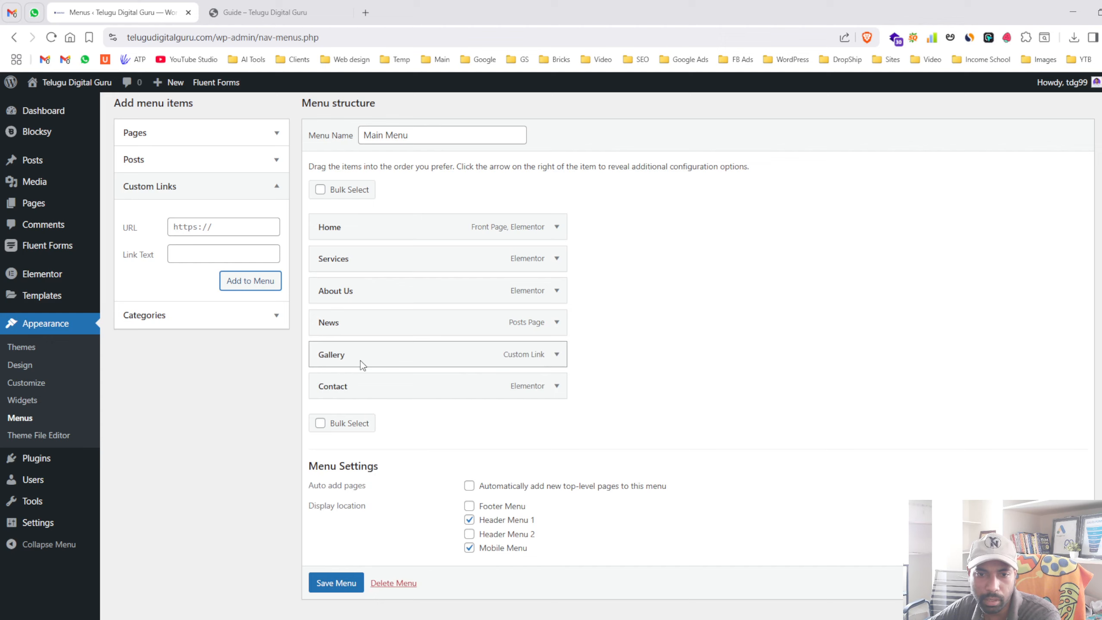
- Save the Main Menu and reload the live site to confirm Gallery in the header
click(335, 584)
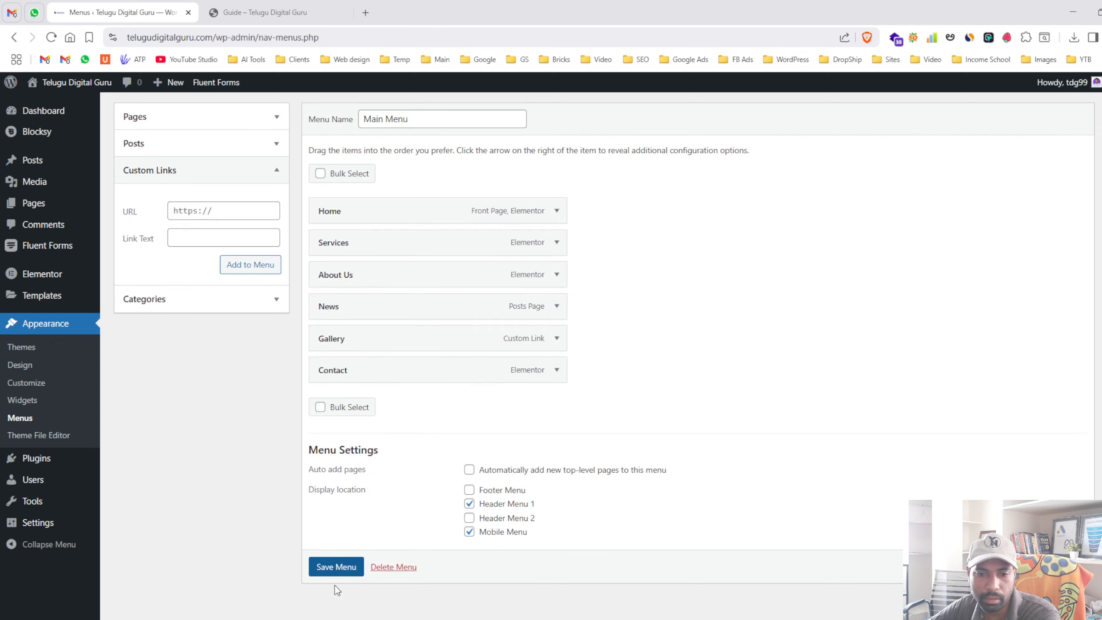
click(265, 12)
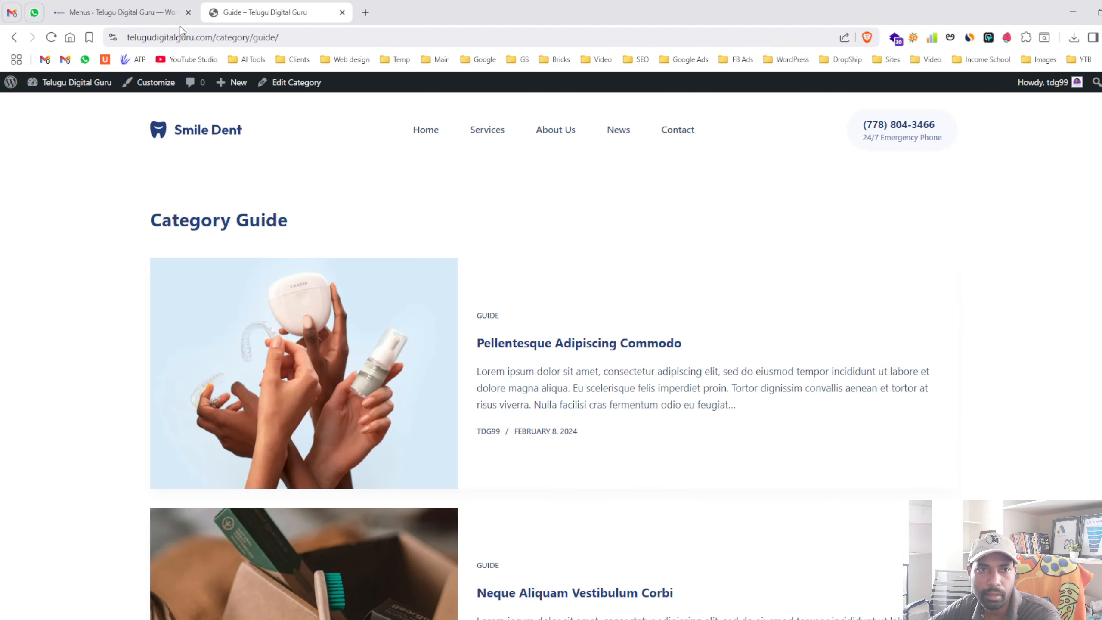
click(52, 38)
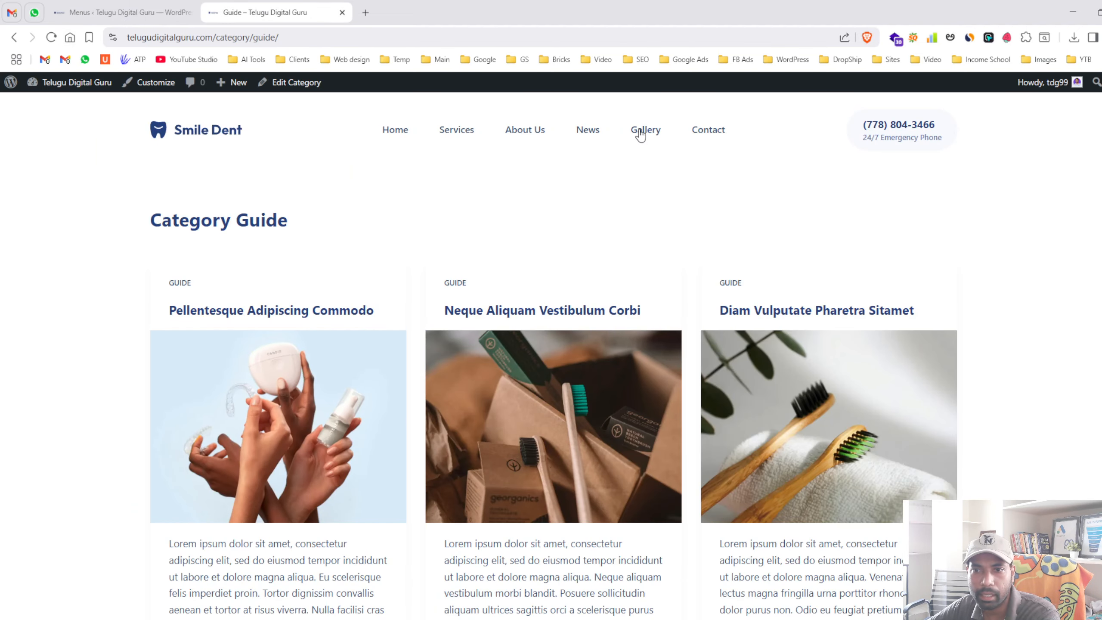
click(122, 12)
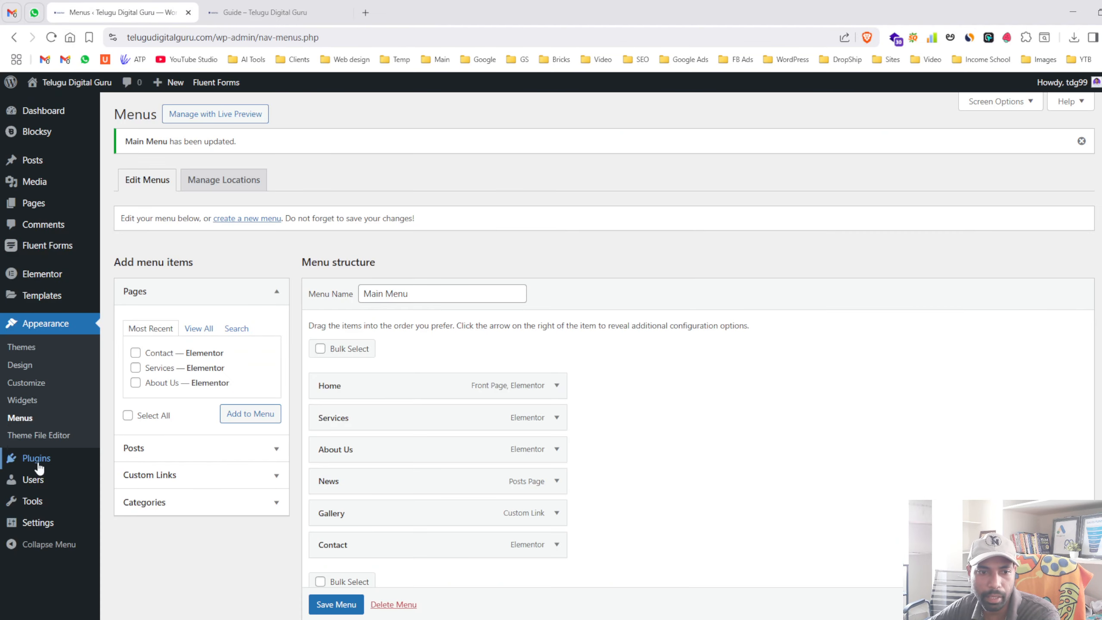
- Visit the Theme File Editor and installed Plugins list, then open the Users screen
scroll(49, 434, down, 3)
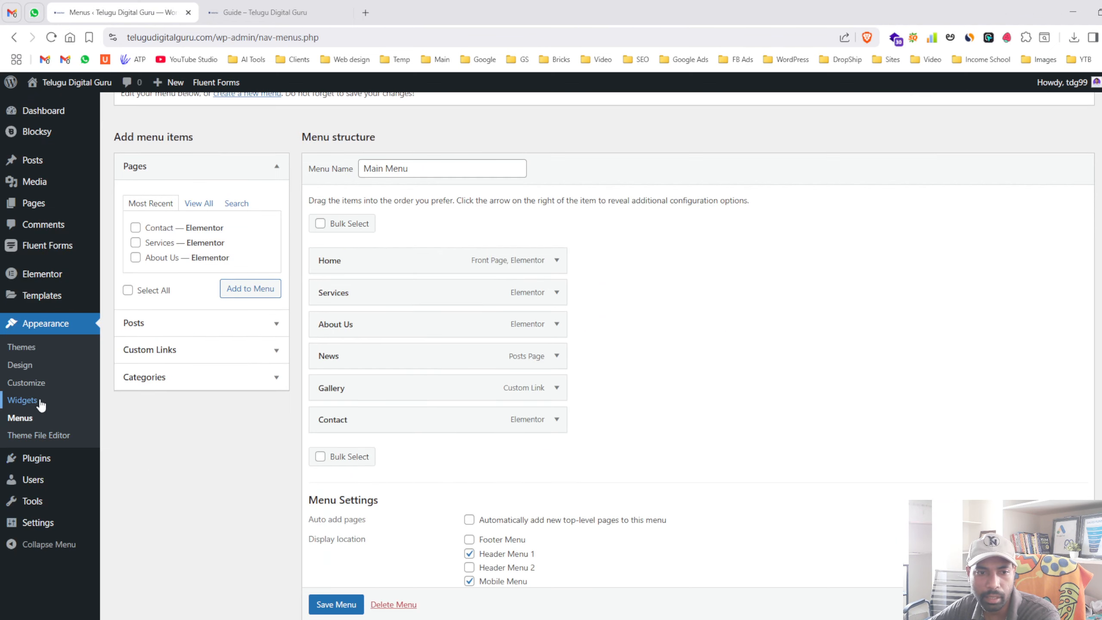
click(49, 435)
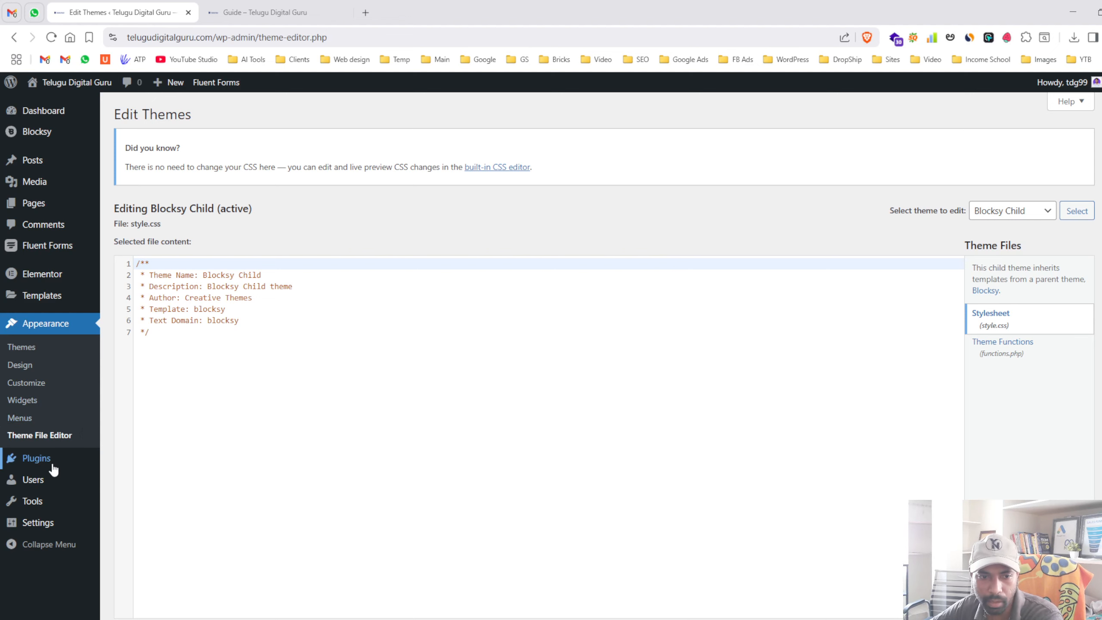
click(66, 462)
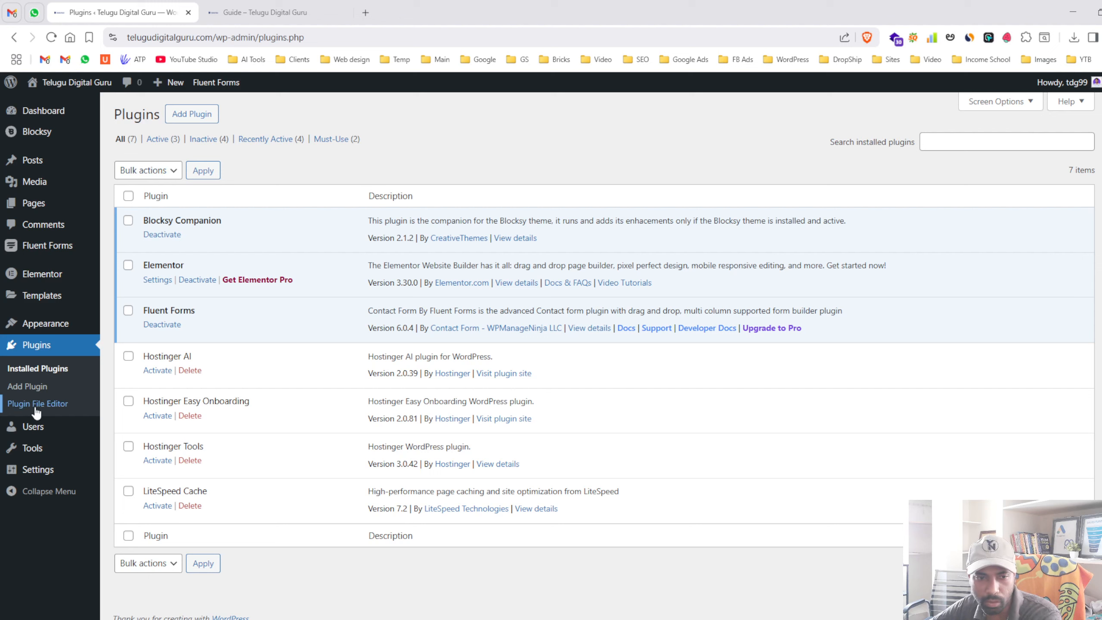
click(50, 431)
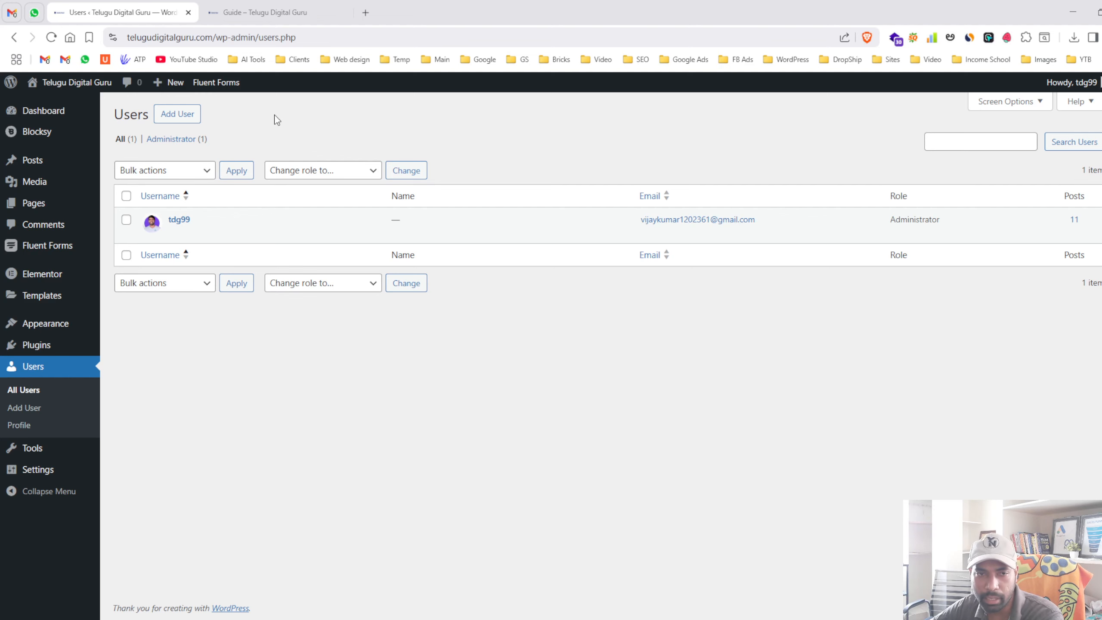
- Start a new user and enter the username, e-mail address, first name and last name
click(184, 113)
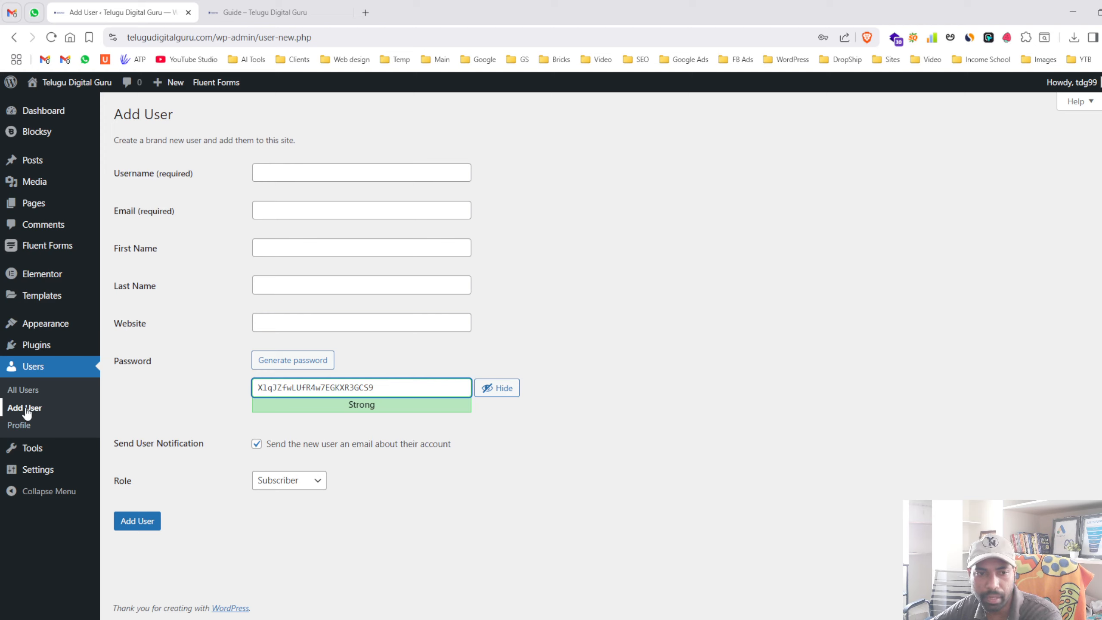
click(325, 180)
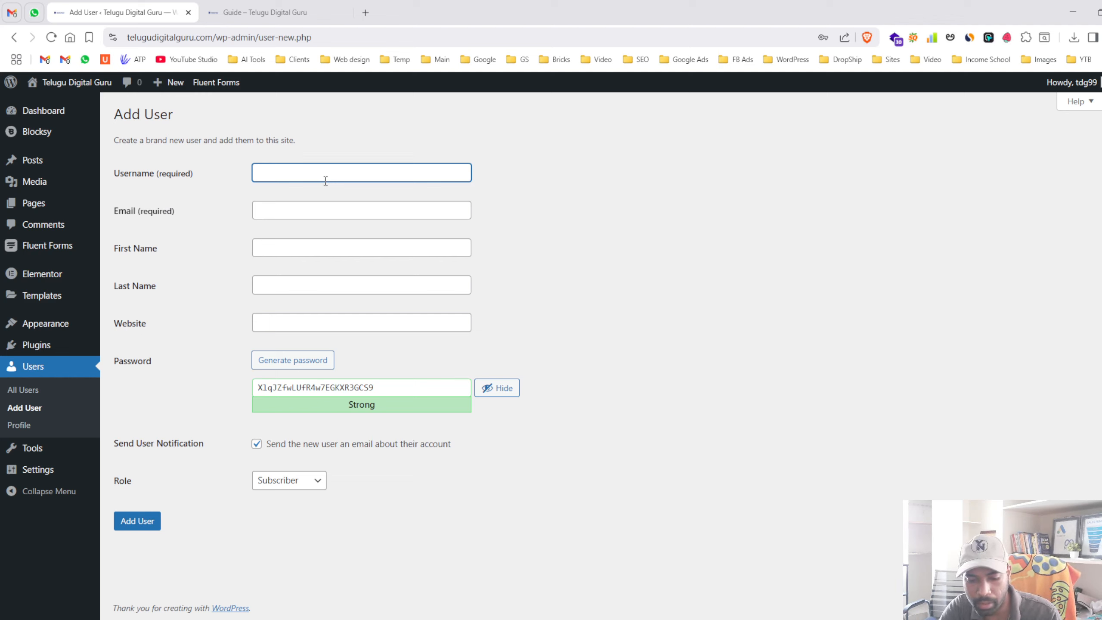
text(groot)
key(Tab)
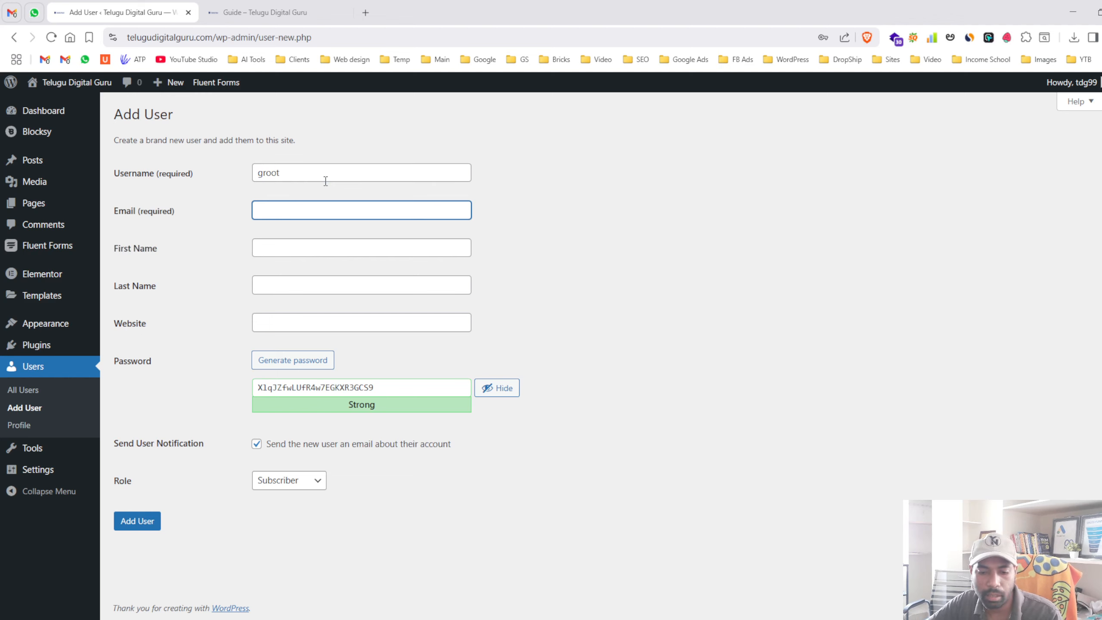
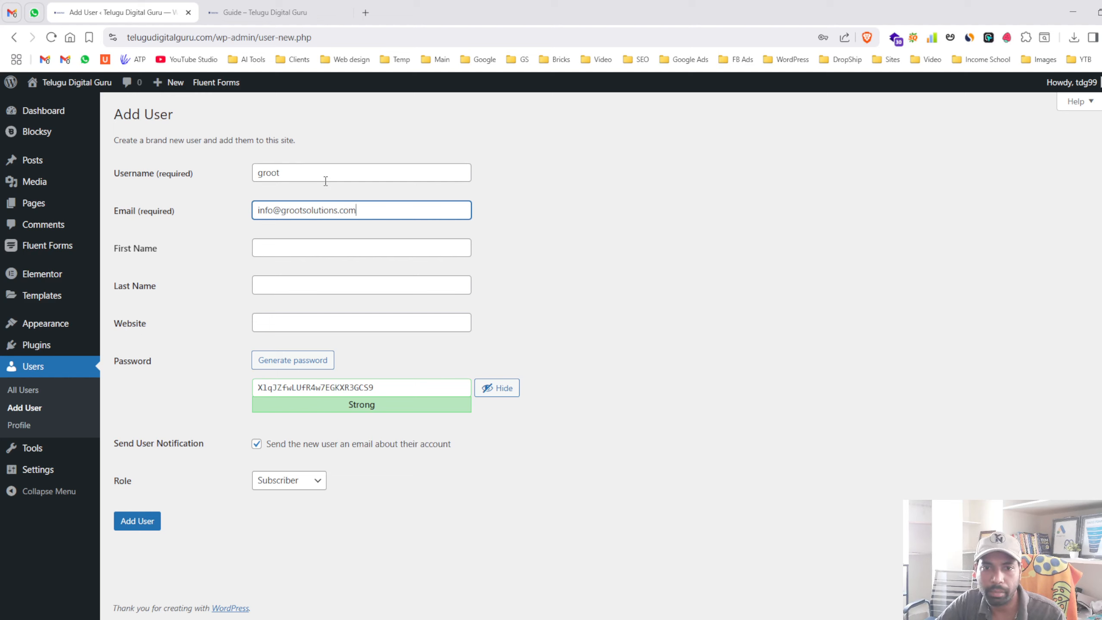
key(ctrl+a)
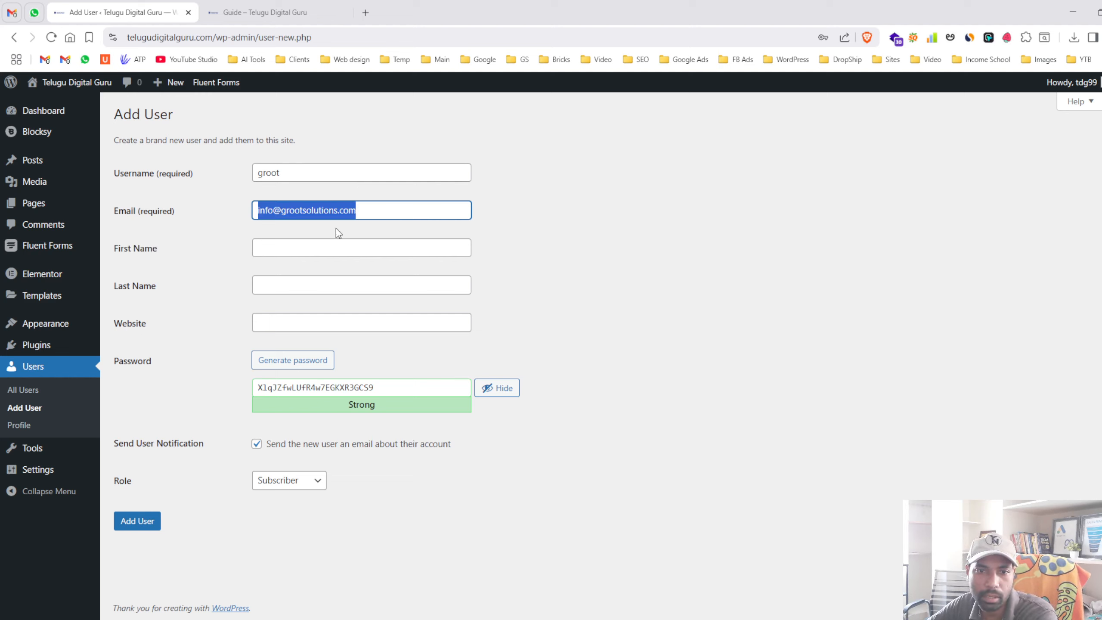
click(341, 241)
text(Groot)
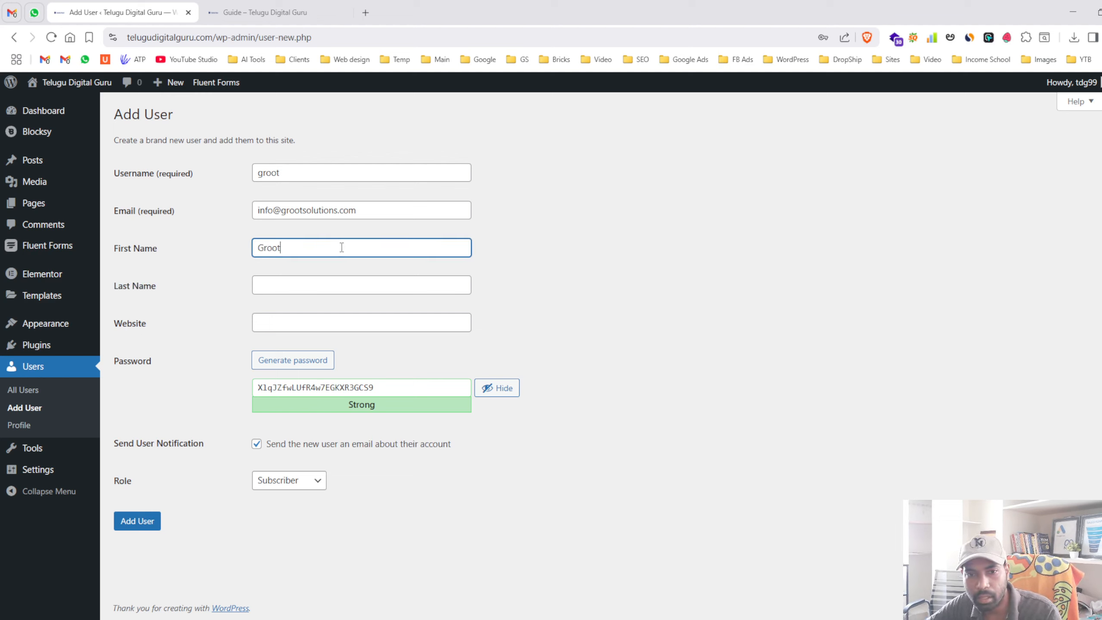
click(330, 287)
text(So)
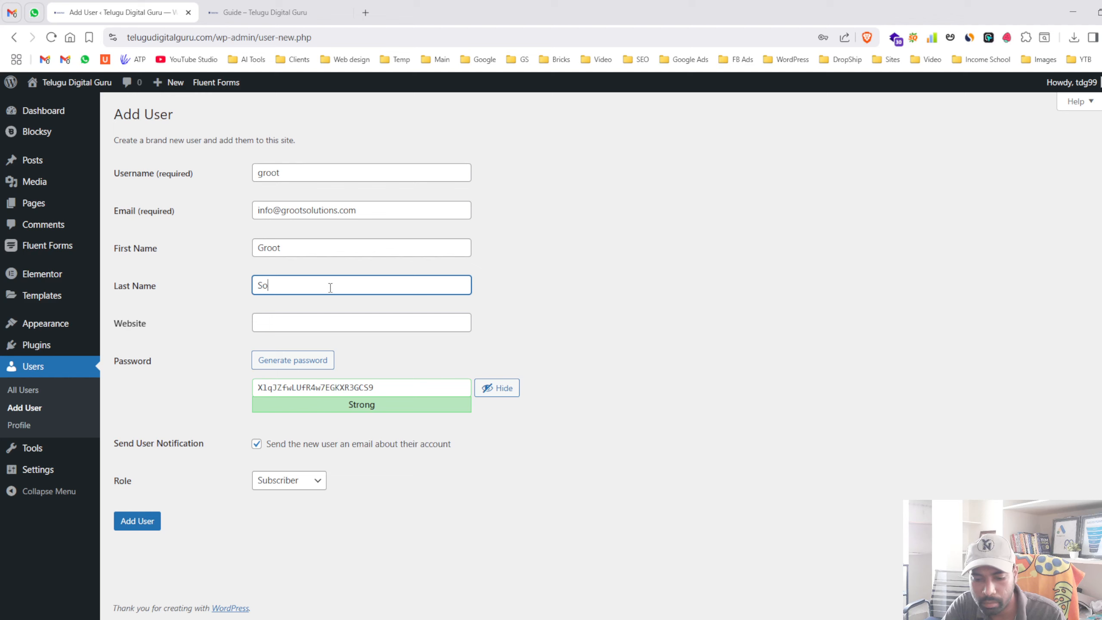
text(lutions)
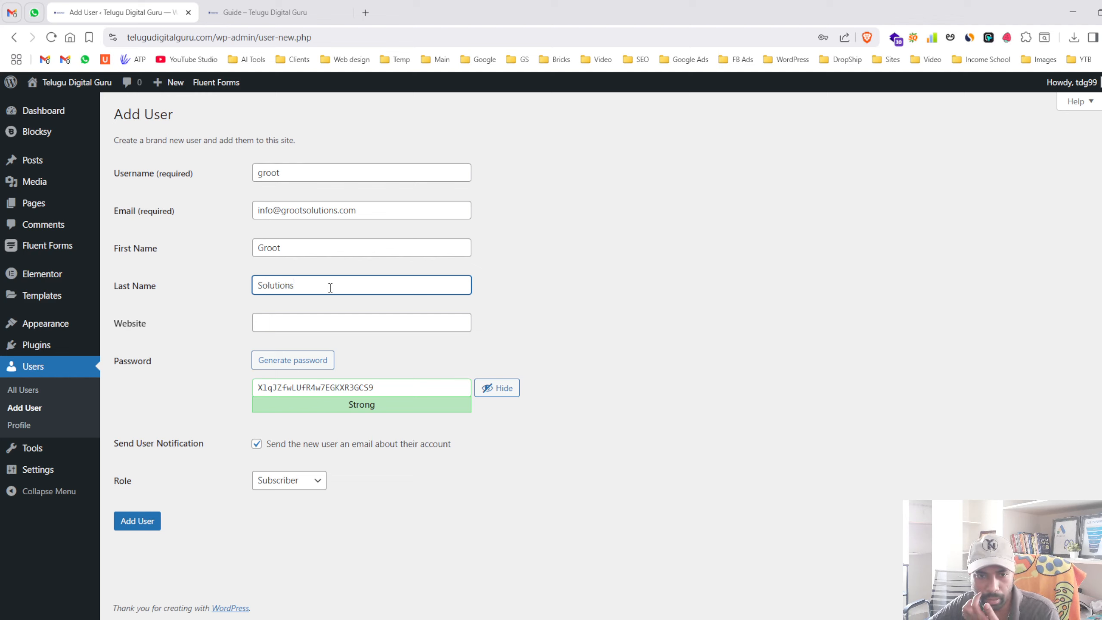
- Leave the website blank, generate a fresh strong password, and keep the Subscriber role
click(305, 327)
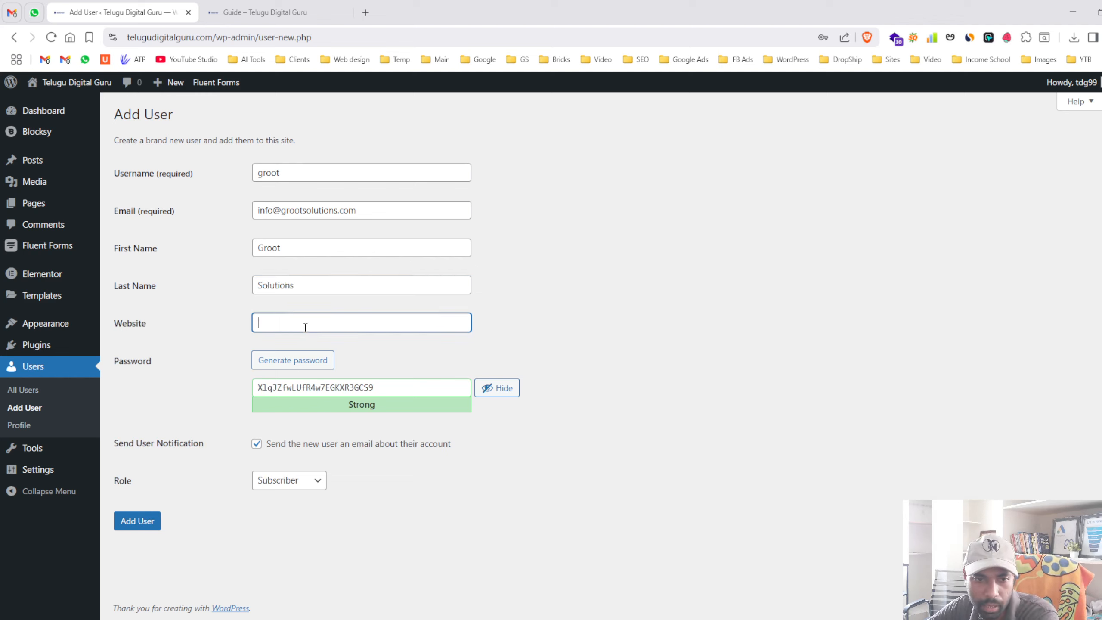
click(207, 342)
drag(114, 363, 203, 364)
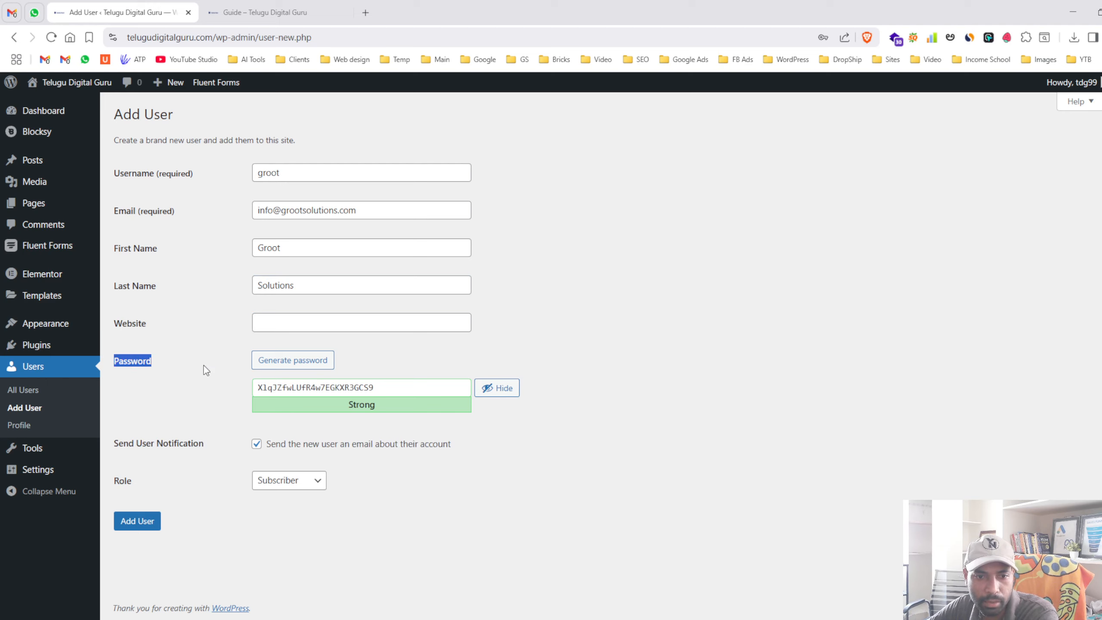
click(305, 361)
click(305, 361)
click(306, 364)
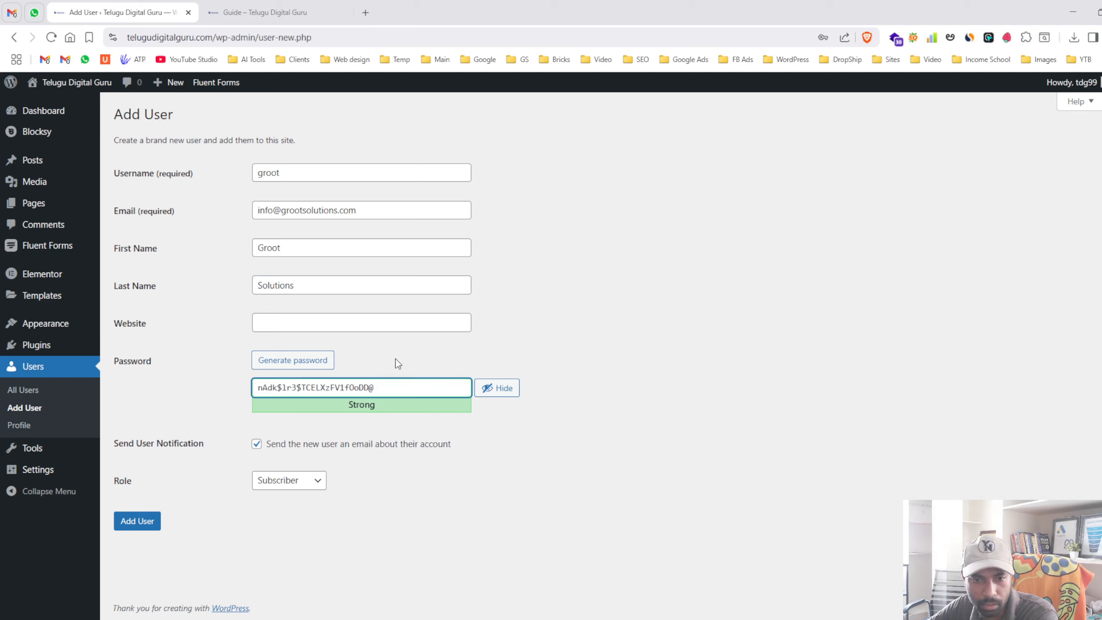
drag(401, 387, 246, 400)
click(222, 391)
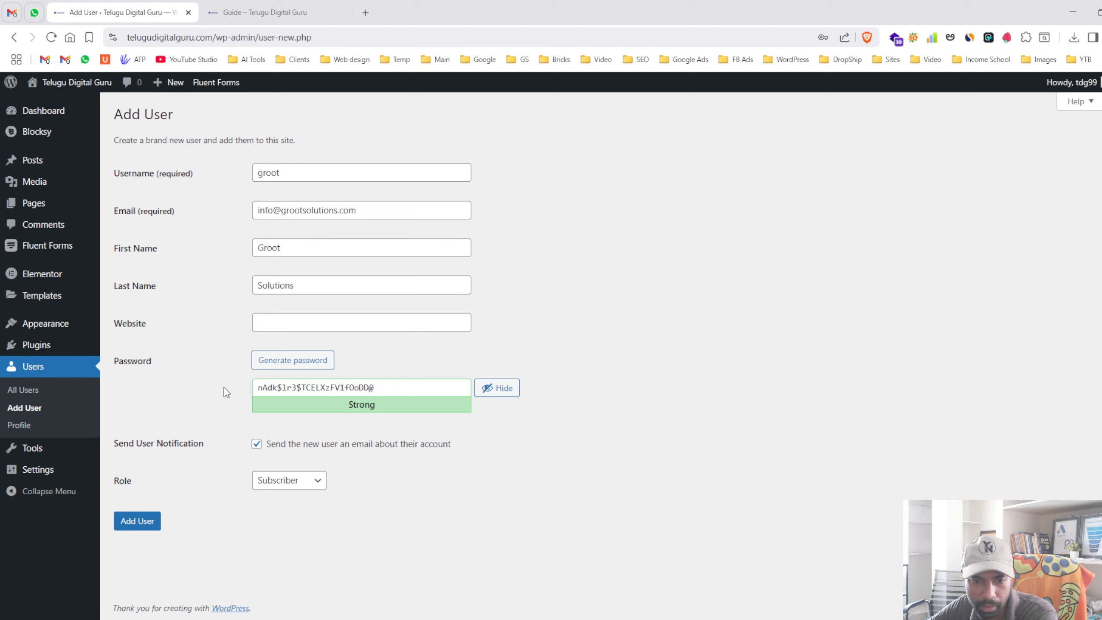
click(295, 480)
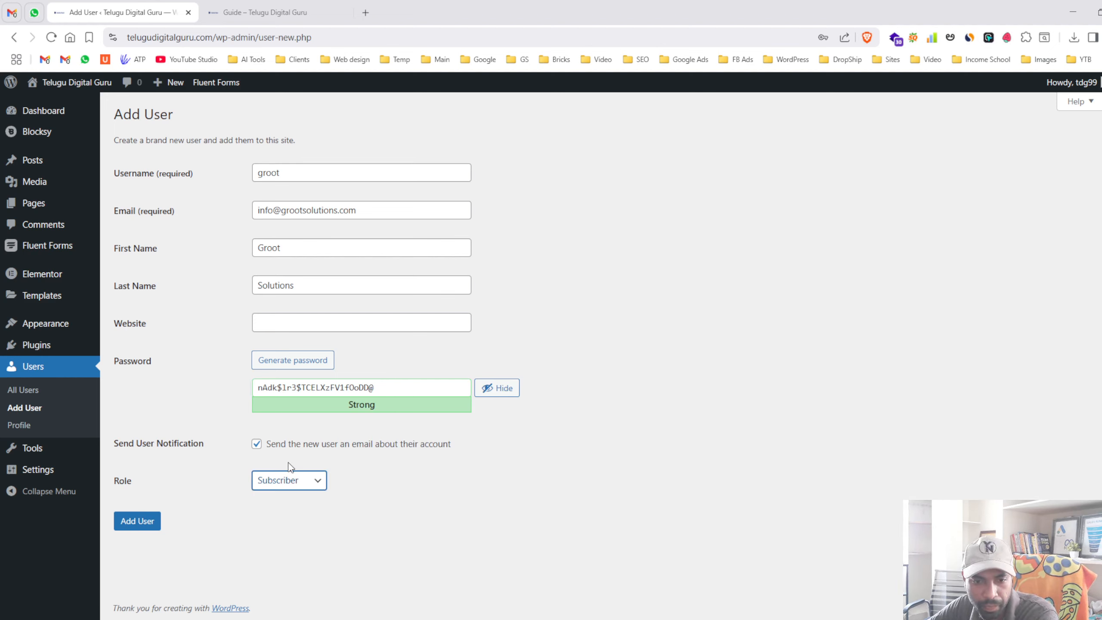
click(309, 493)
click(309, 488)
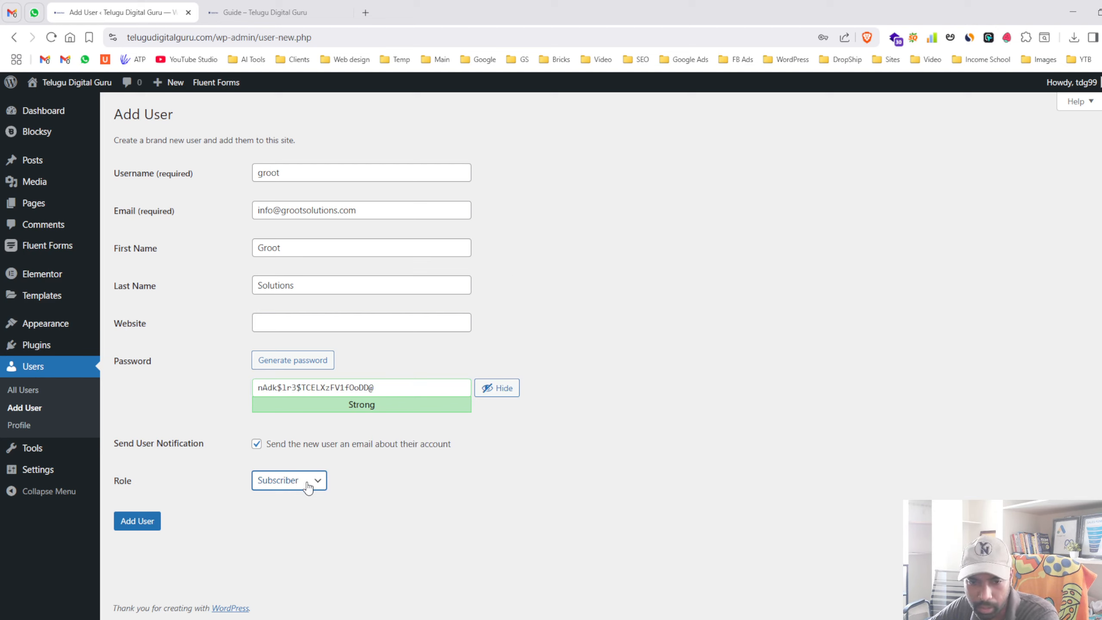
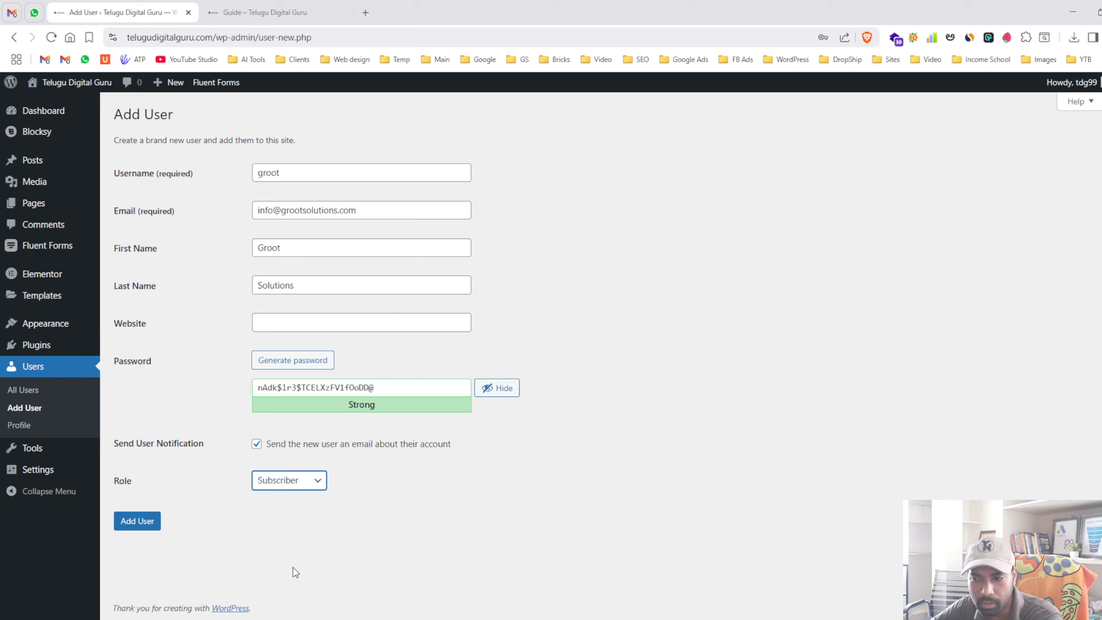
- Change the new user's role to Administrator and head to the Tools page
click(293, 567)
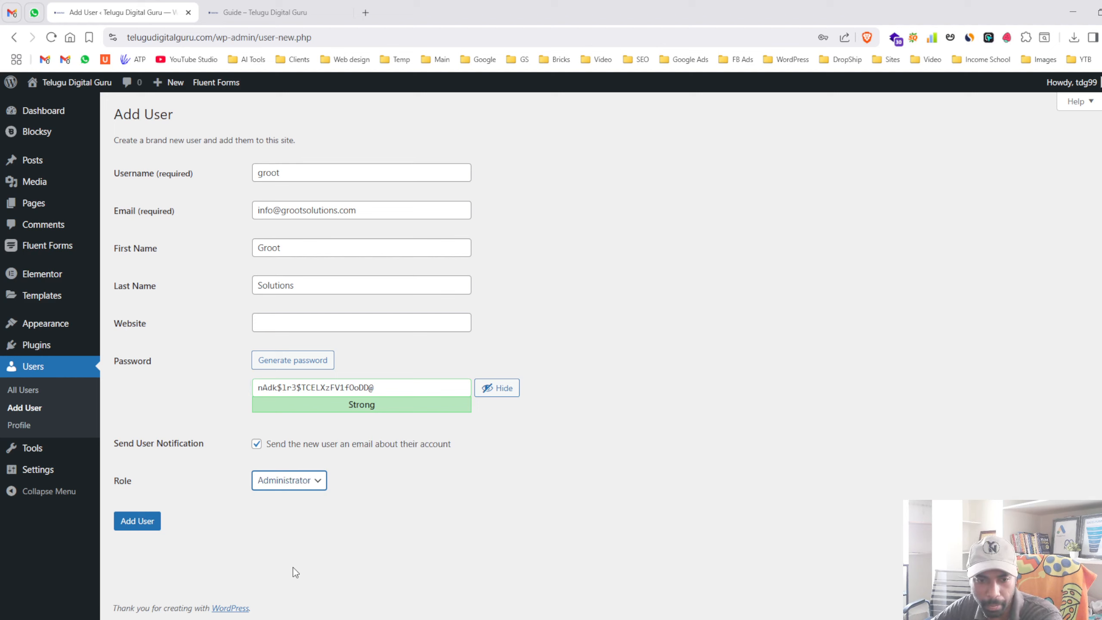
mouse_move(36, 452)
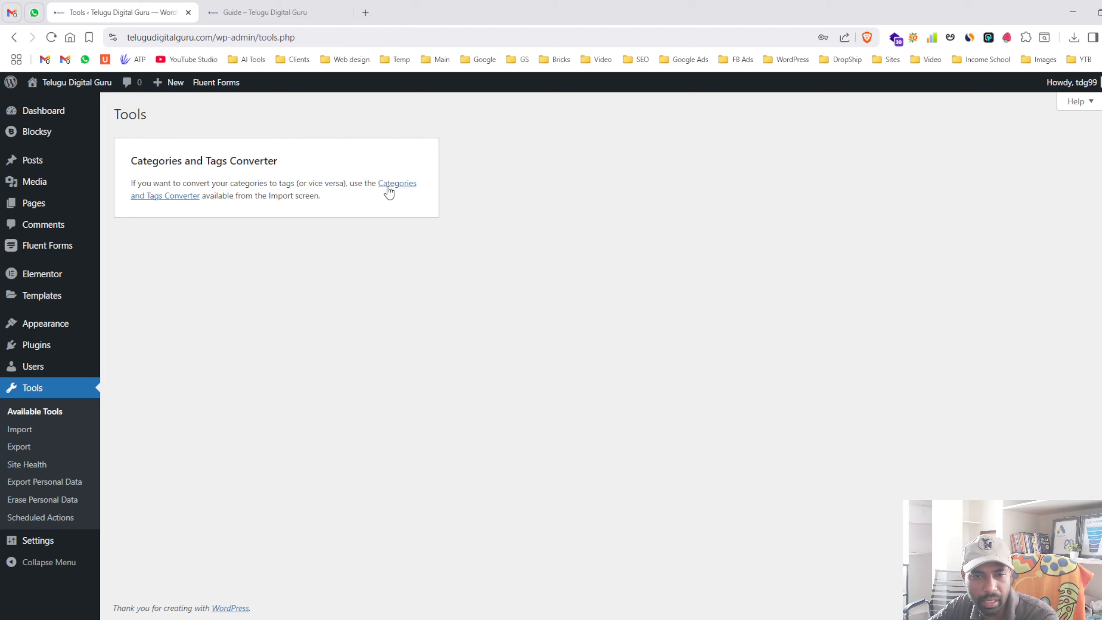
- Open Site Health, switch to the Info tab, and copy the site info to the clipboard
mouse_move(77, 382)
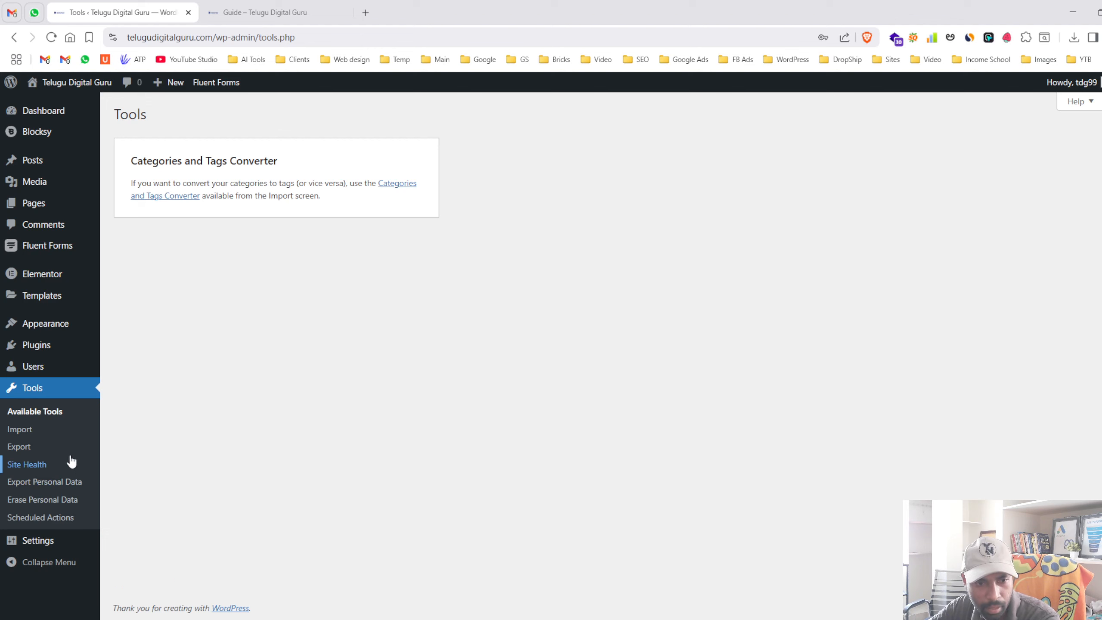
click(65, 464)
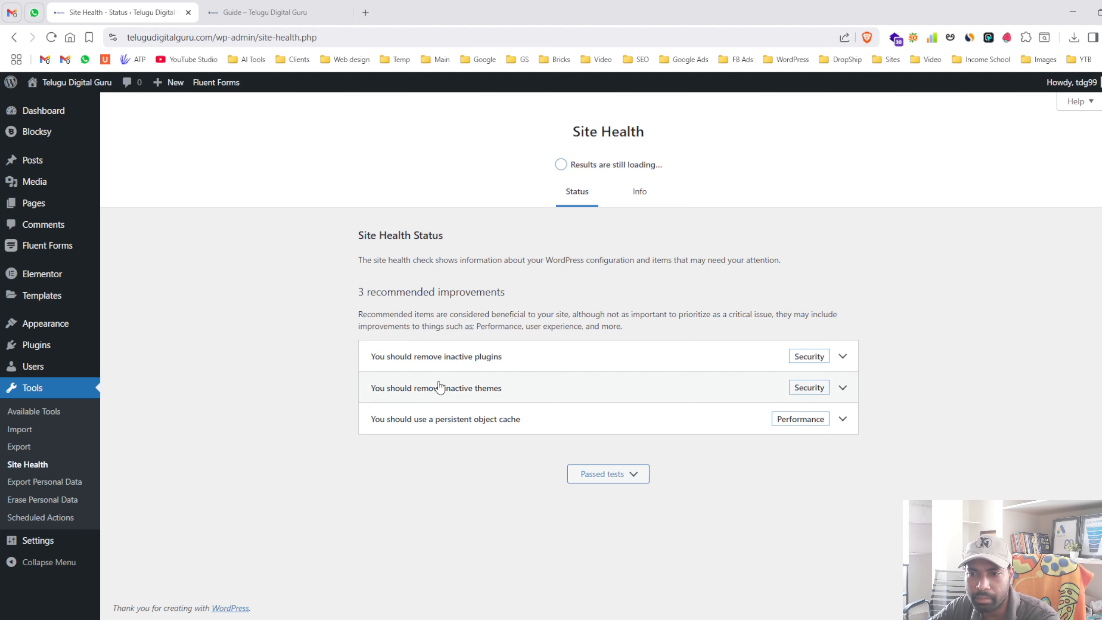
click(696, 356)
click(696, 357)
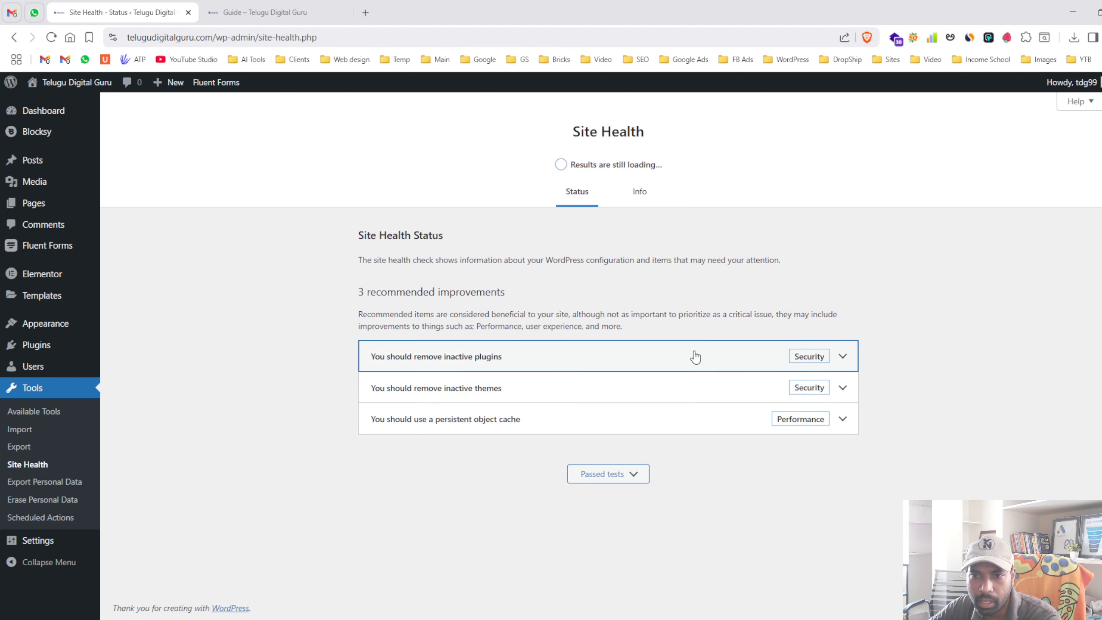
click(651, 200)
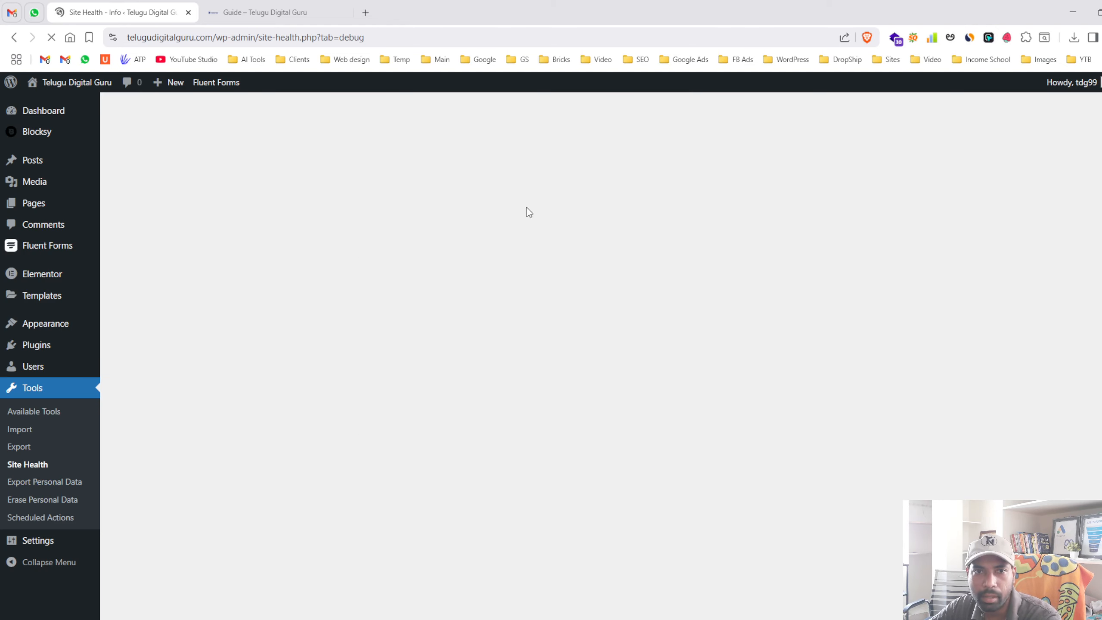
scroll(517, 237, down, 4)
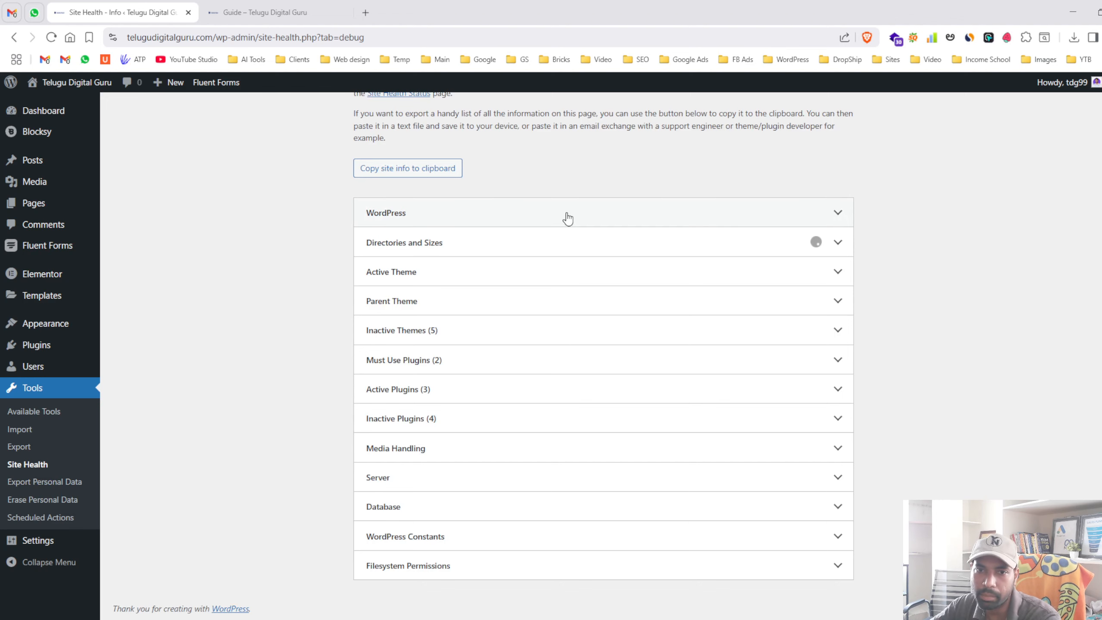
scroll(566, 217, up, 4)
scroll(406, 287, down, 4)
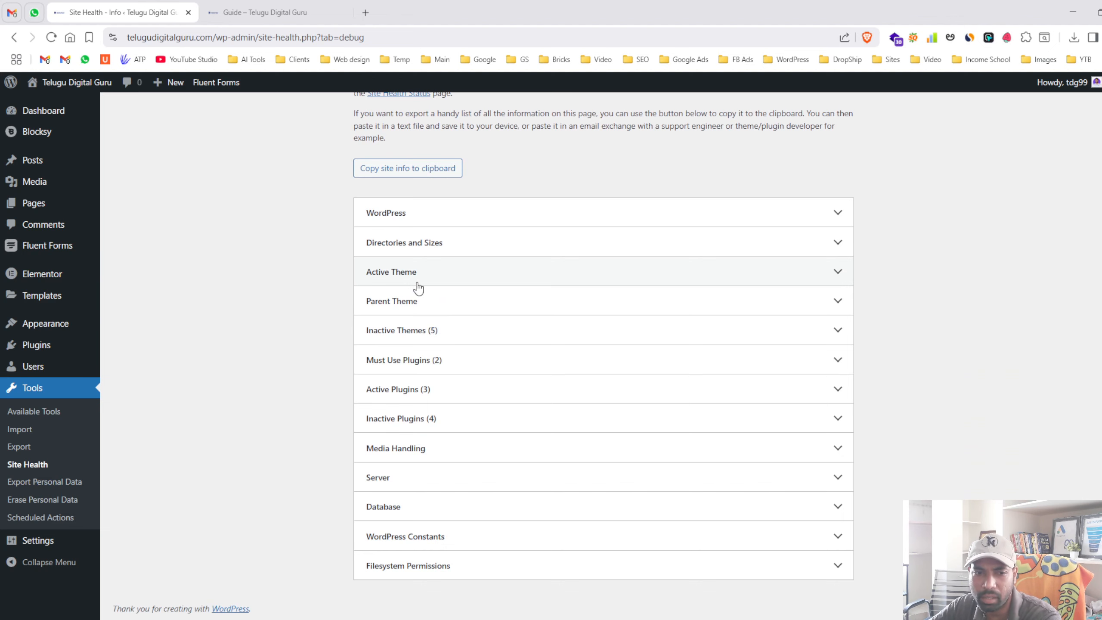
scroll(418, 288, up, 4)
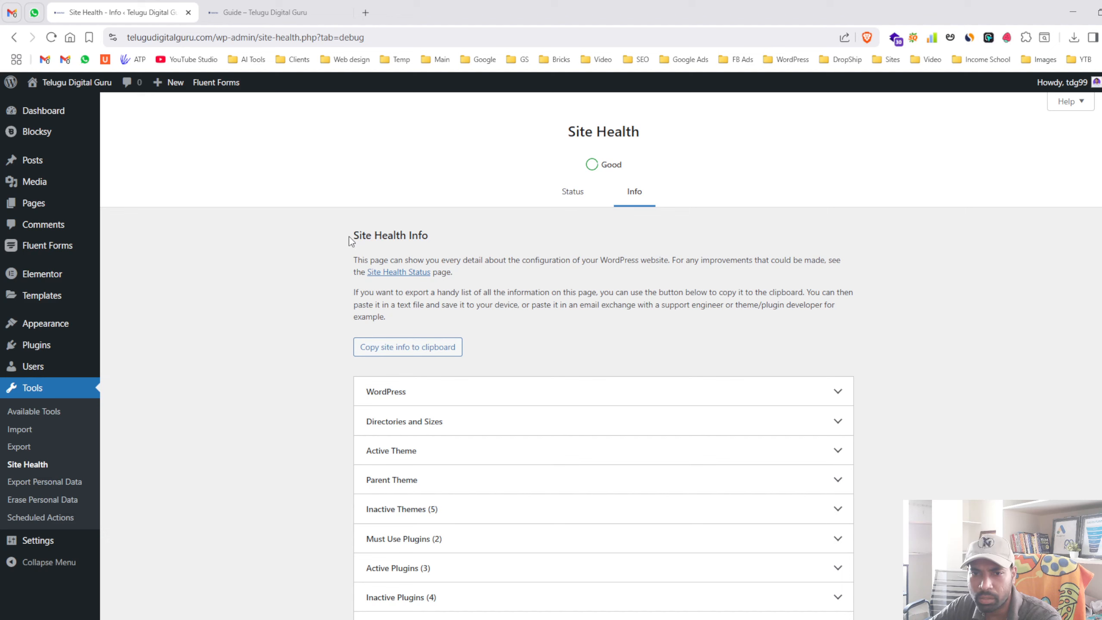
click(385, 352)
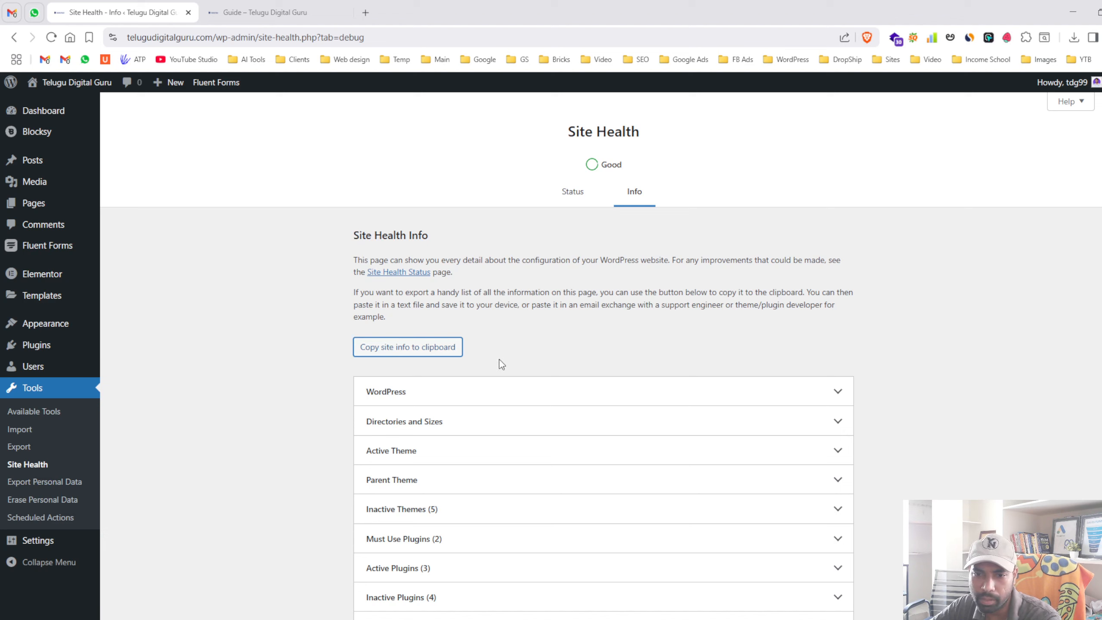
- Review the WordPress info section, then visit Erase Personal Data and General Settings
click(491, 389)
click(491, 388)
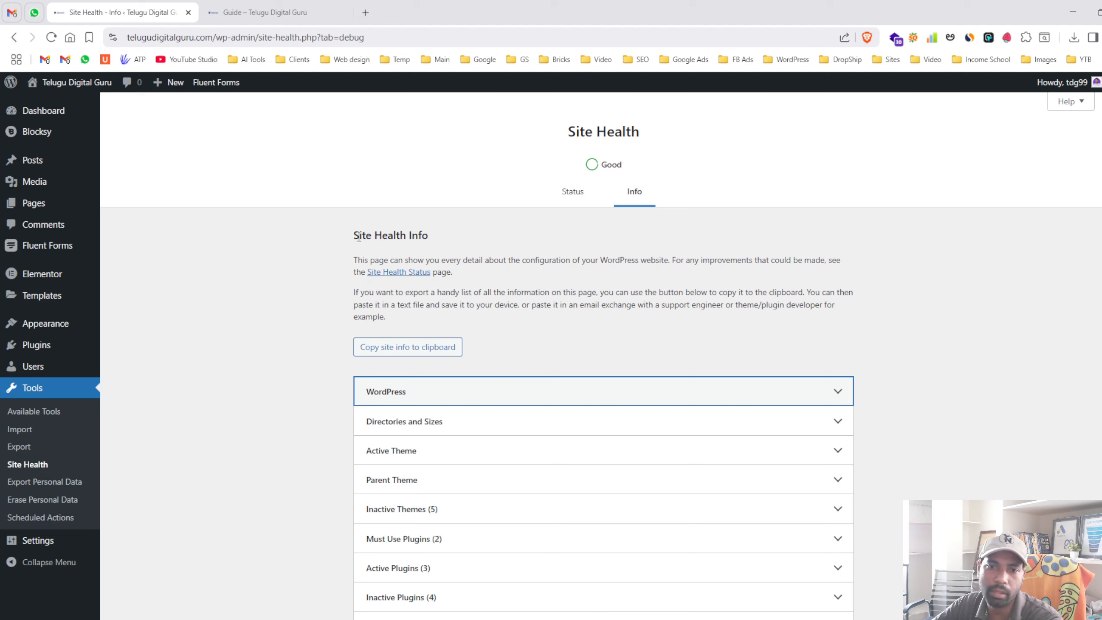
drag(352, 235, 411, 319)
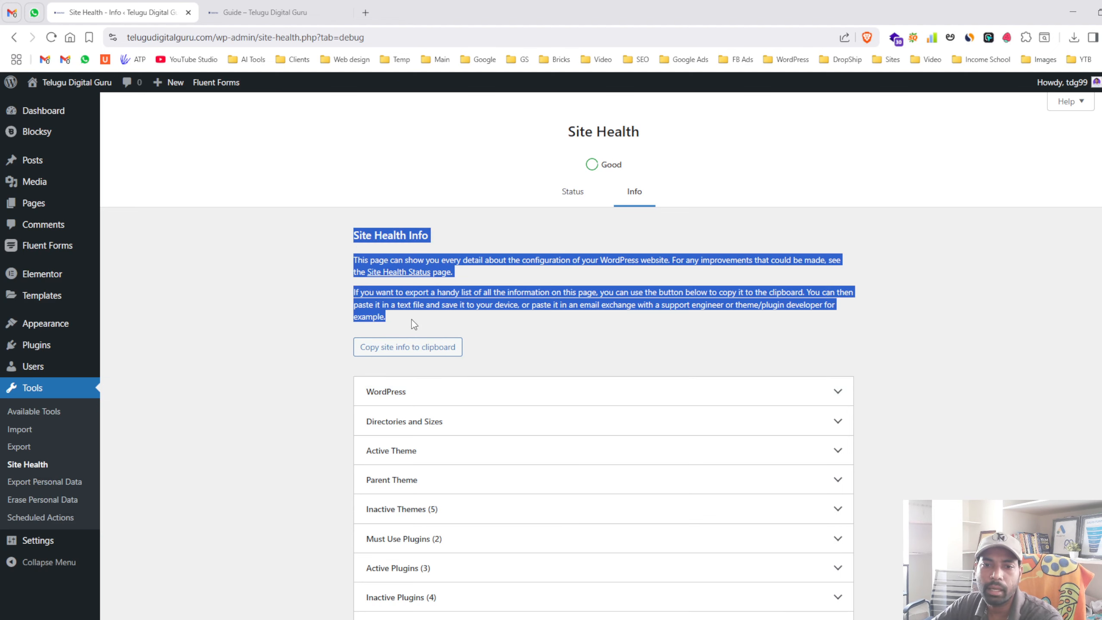
click(485, 326)
scroll(43, 430, down, 3)
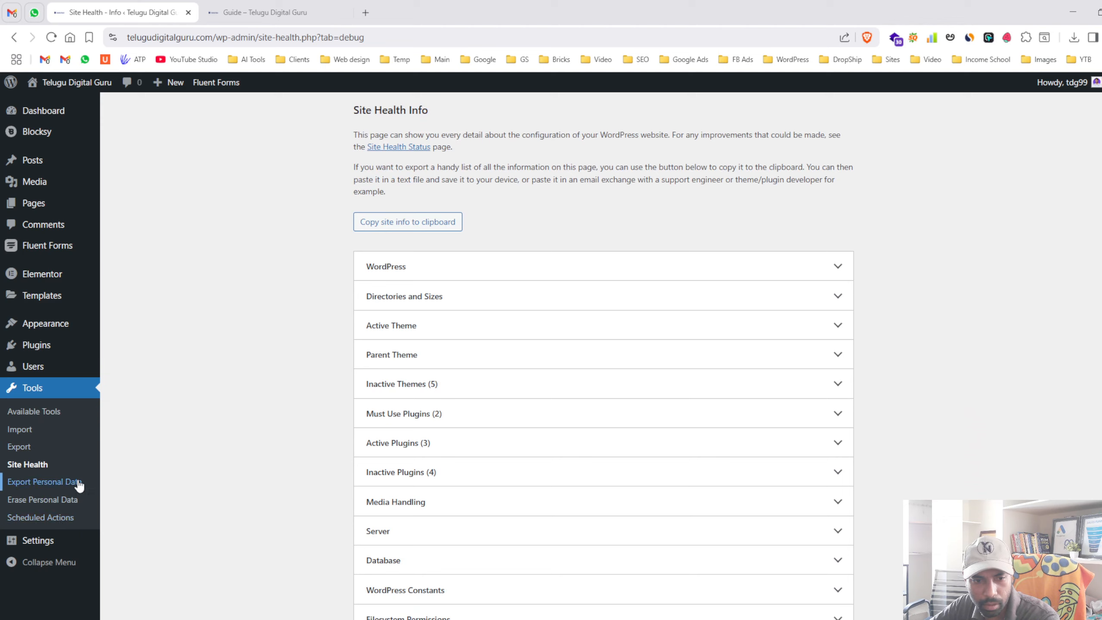
click(26, 500)
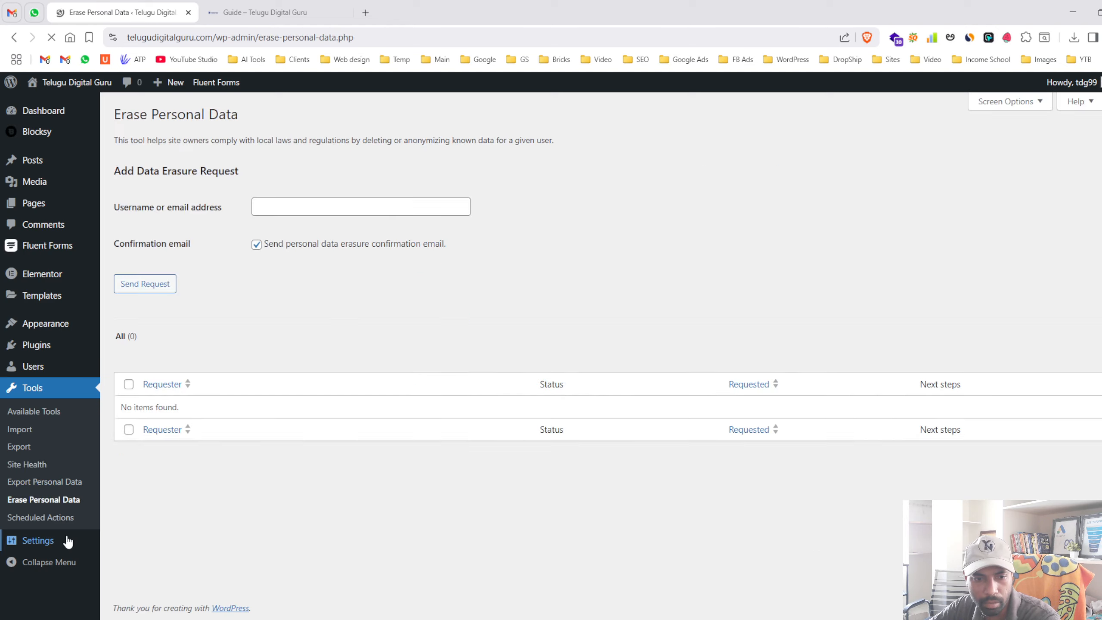
click(66, 541)
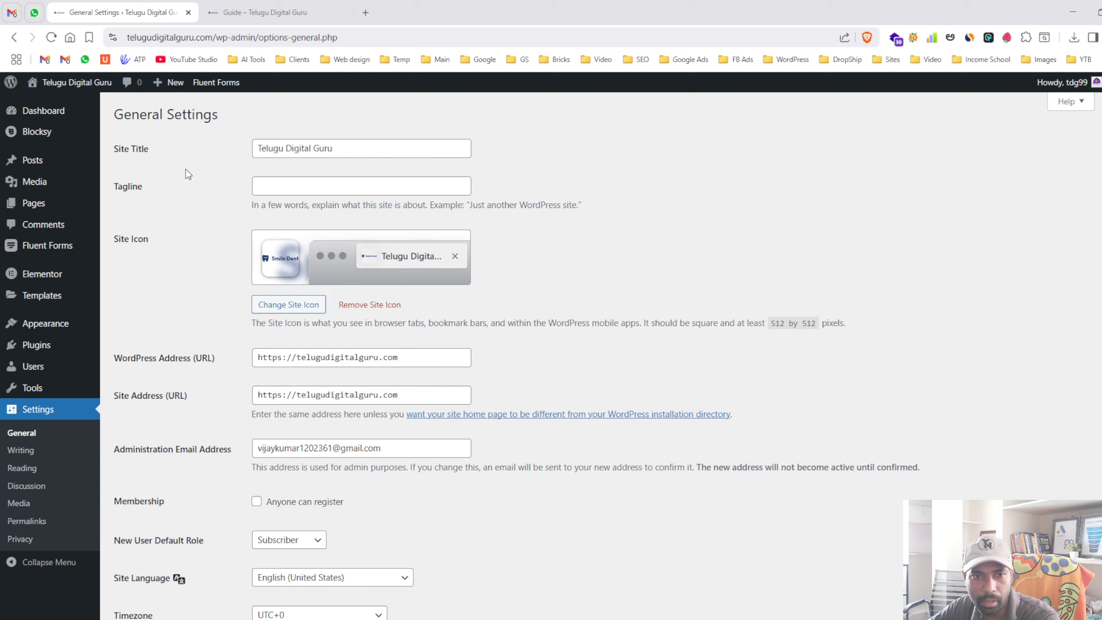
drag(116, 146, 152, 149)
drag(335, 152, 256, 160)
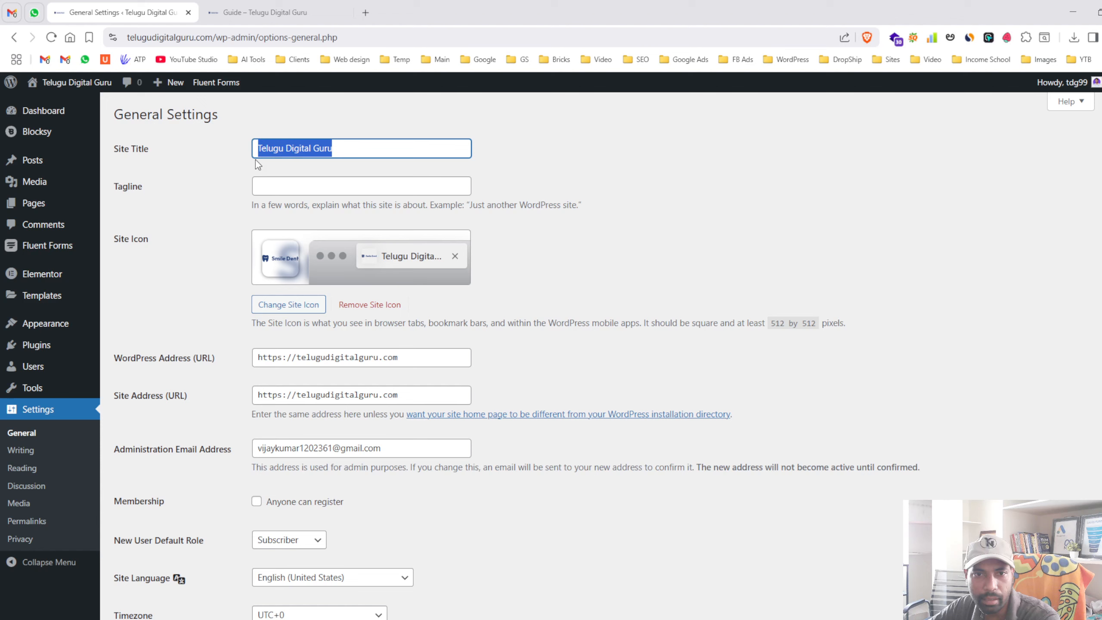
click(209, 192)
click(348, 189)
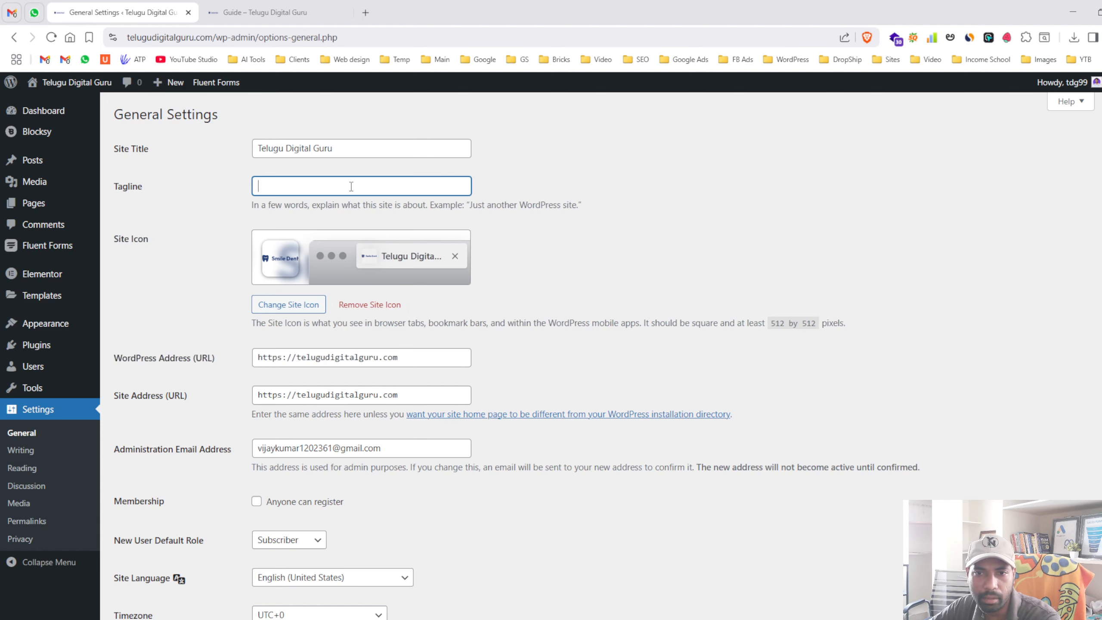
scroll(219, 300, down, 4)
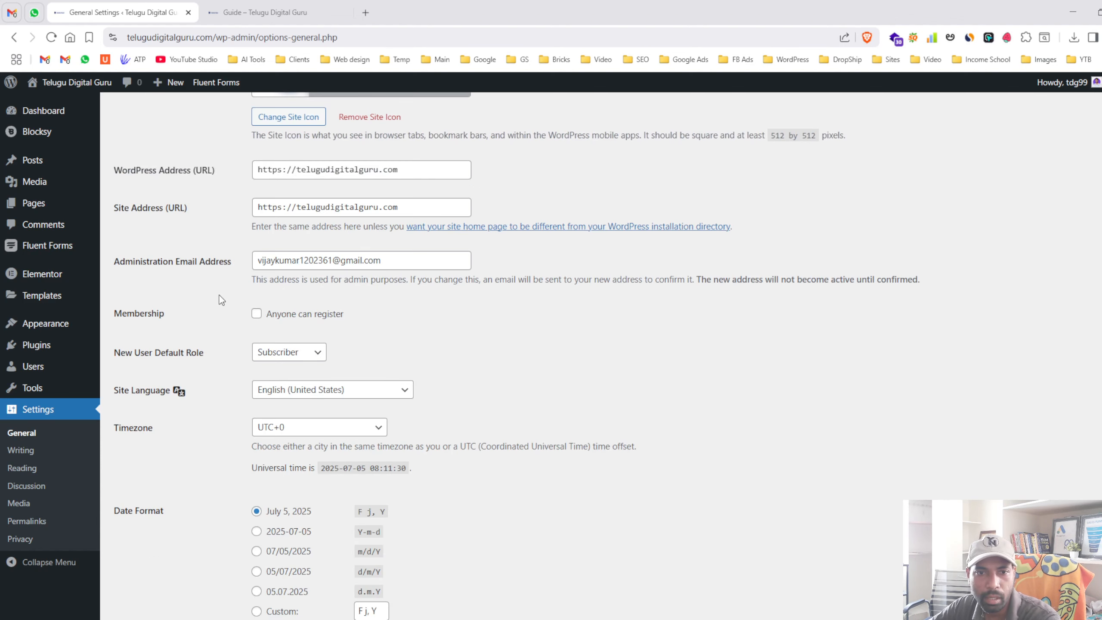
drag(116, 168, 208, 172)
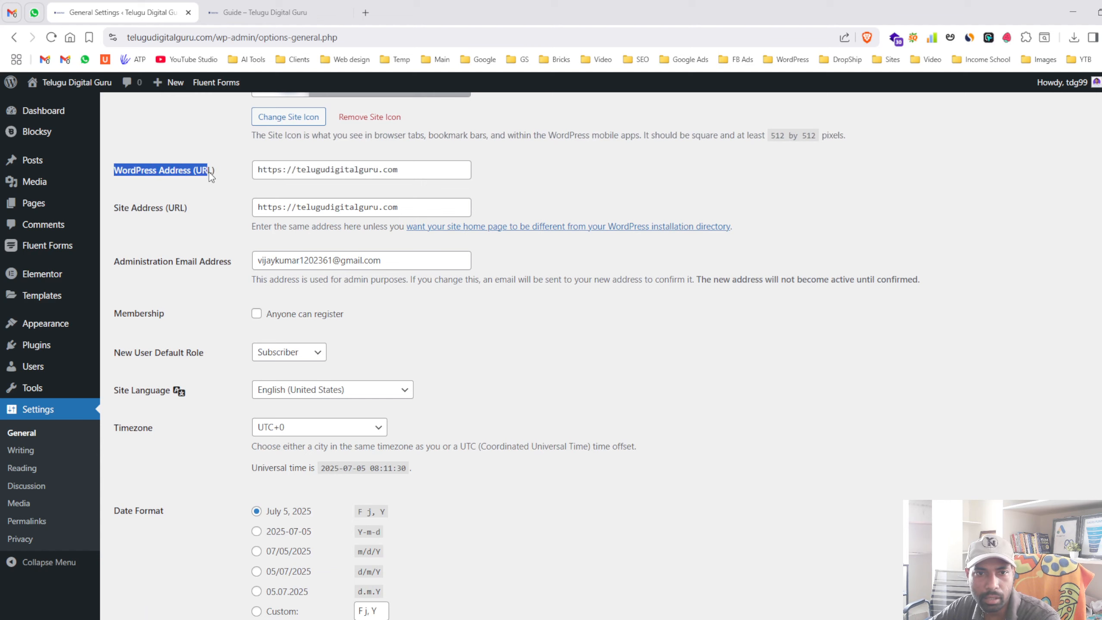
click(209, 172)
triple_click(209, 173)
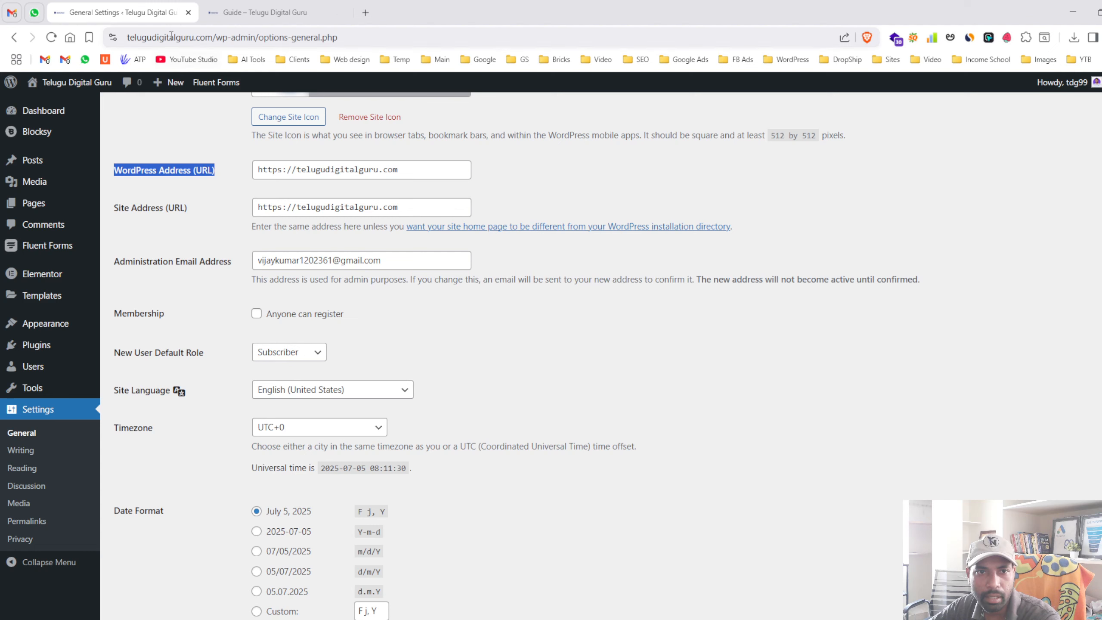
drag(215, 38, 125, 42)
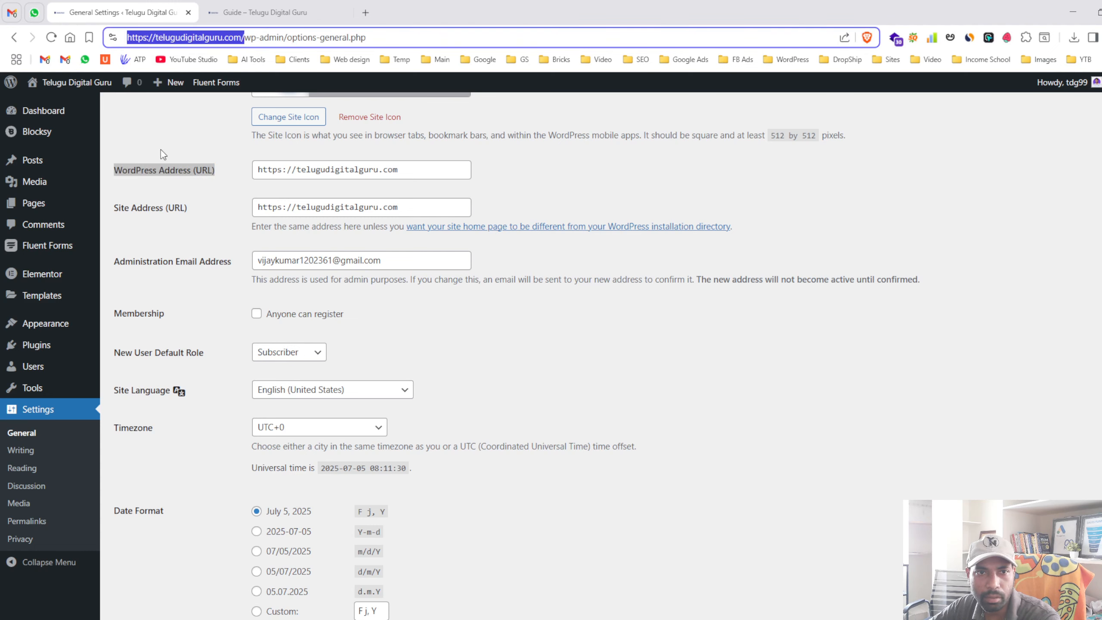
click(296, 173)
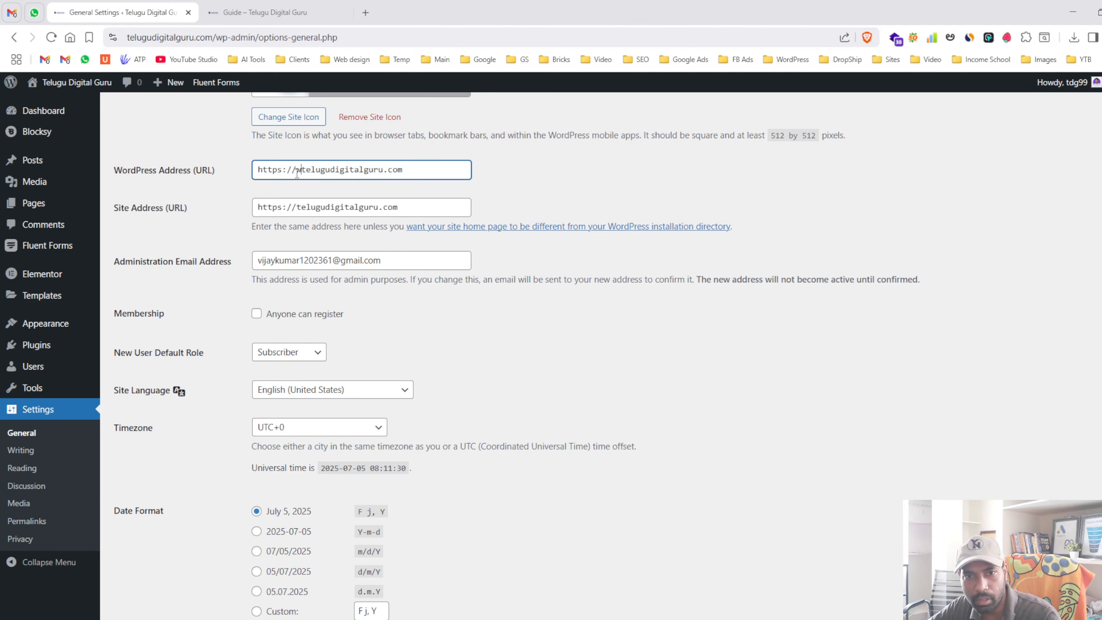
text(www.)
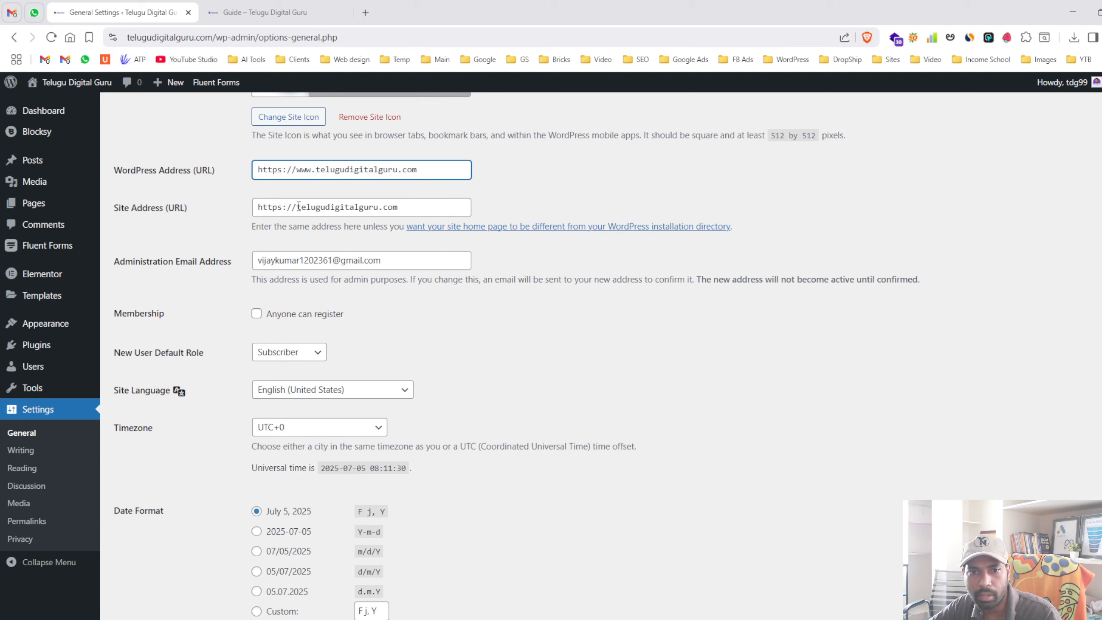
click(299, 207)
text(www.)
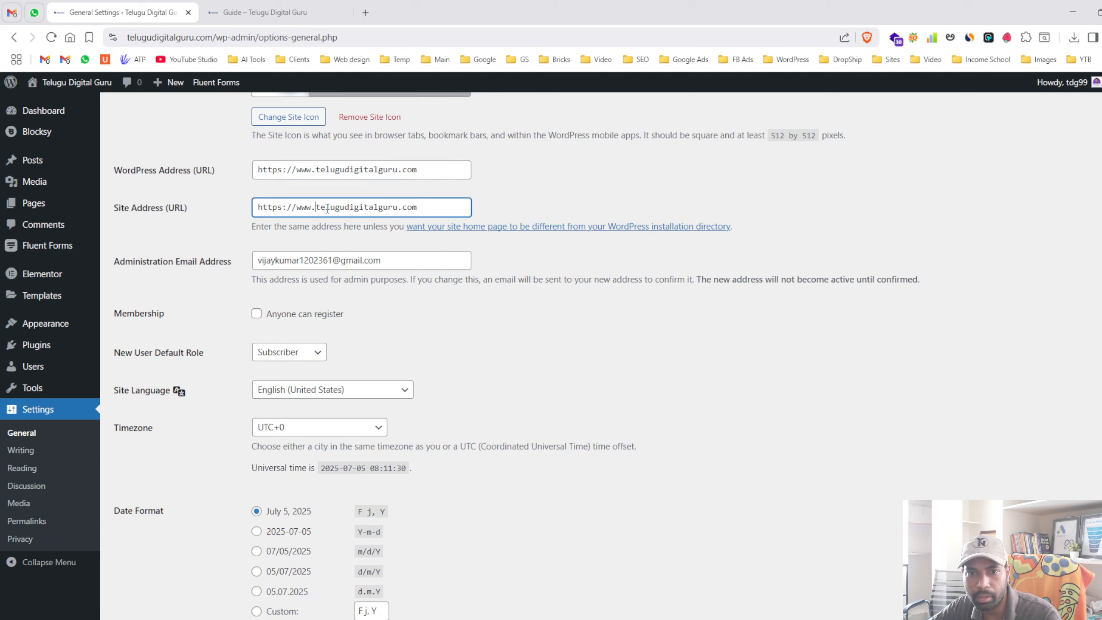
key(BackSpace)
key(BackSpace)
key(BackSpace)
key(BackSpace)
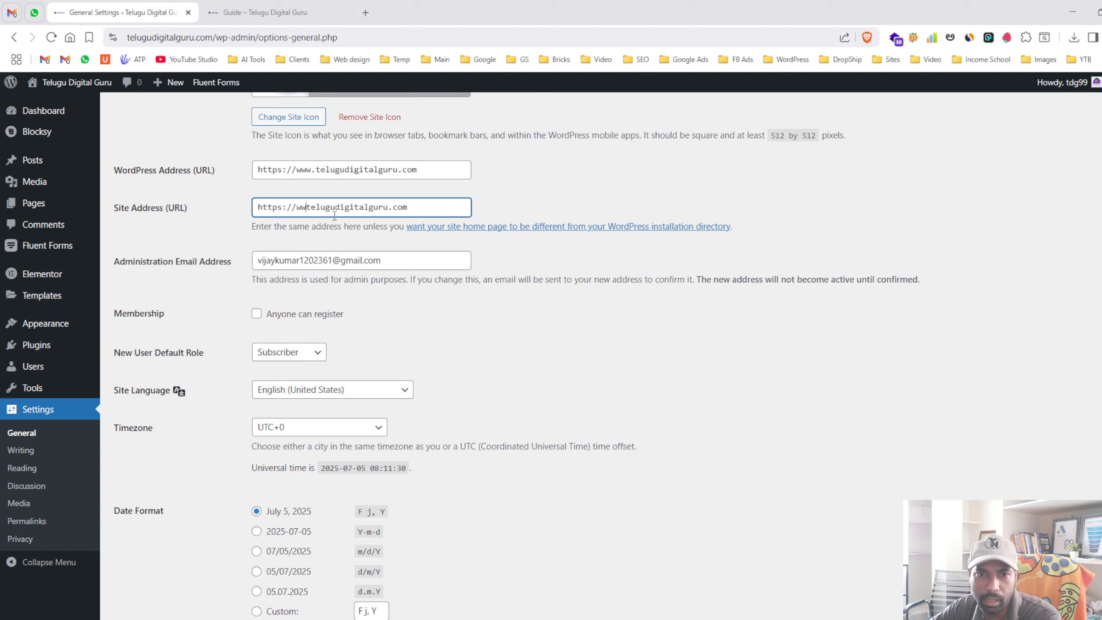
click(315, 173)
key(BackSpace)
key(BackSpace)
key(BackSpace)
key(BackSpace)
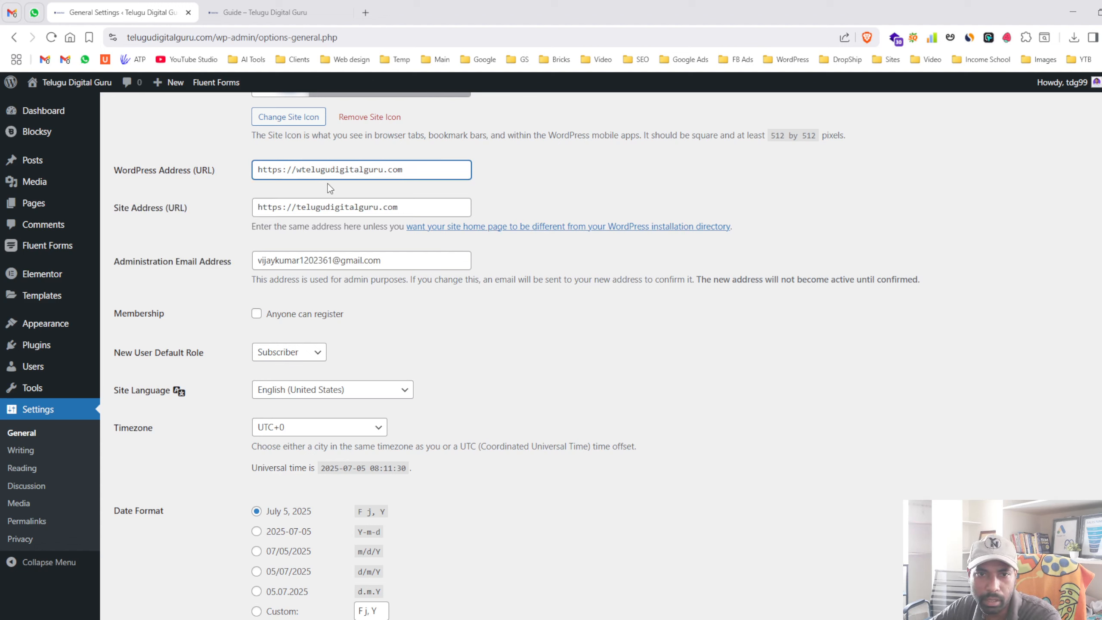
click(483, 177)
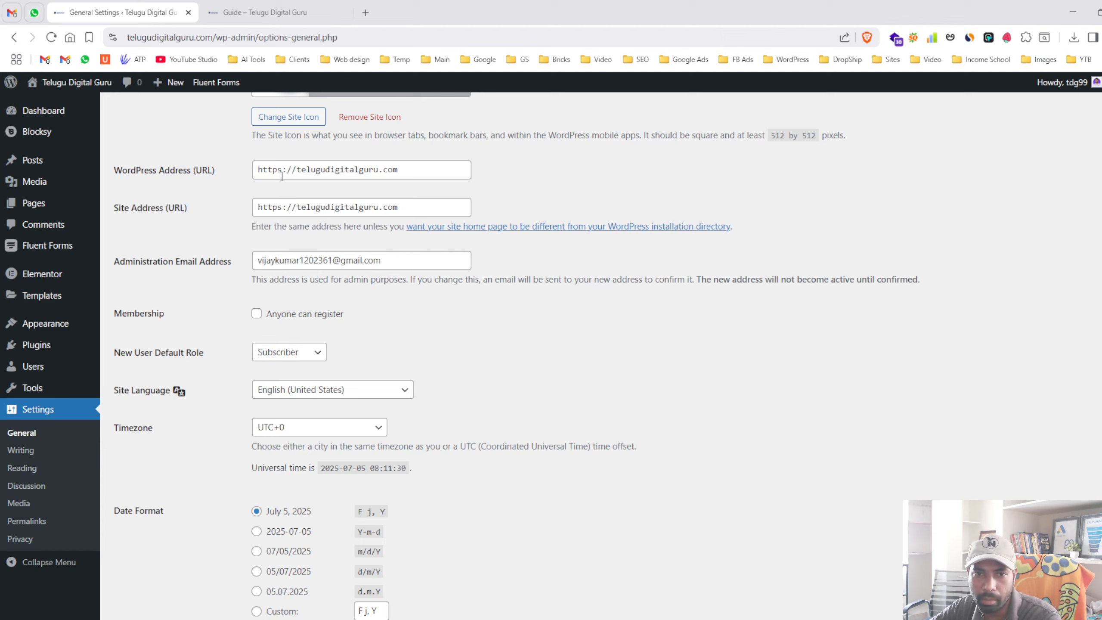
- Review the Membership option and leave the new-user default role as Subscriber
scroll(217, 210, down, 3)
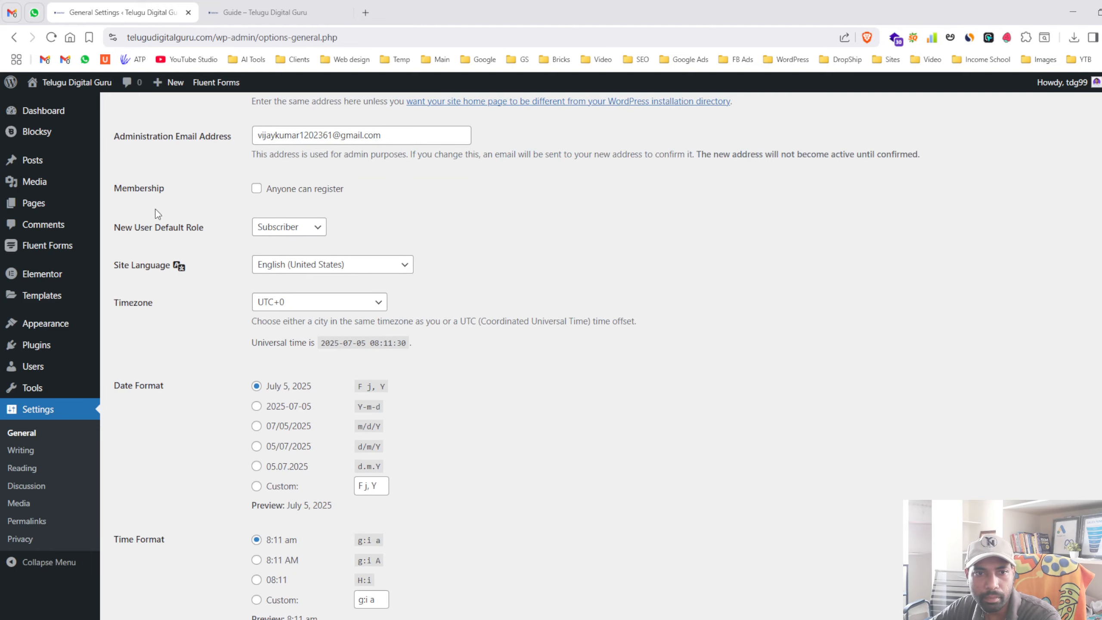
drag(114, 188, 157, 192)
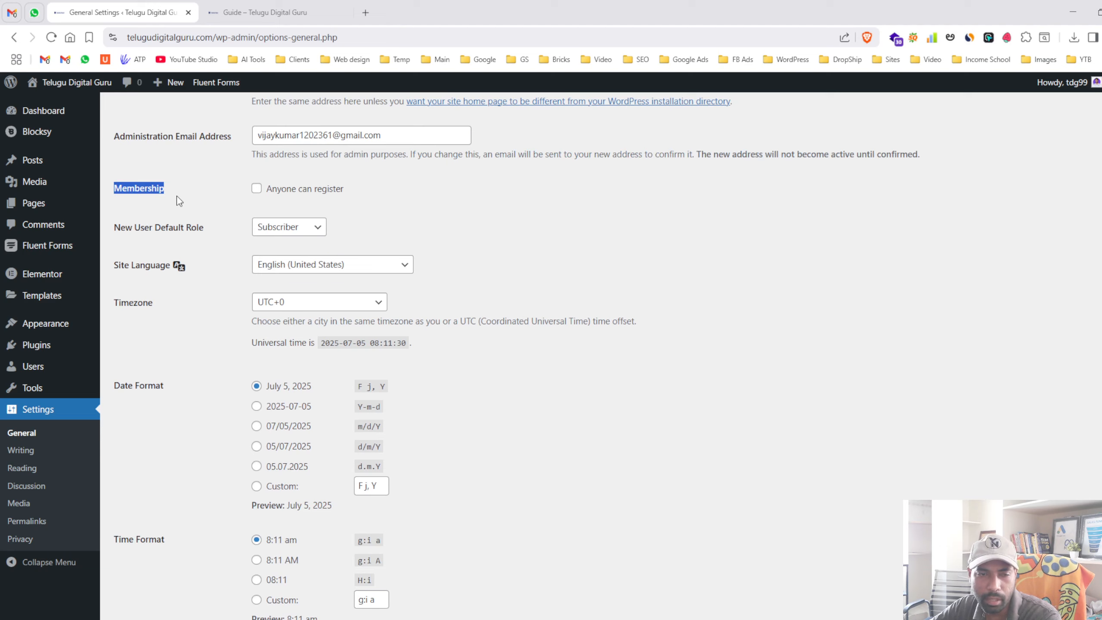
click(289, 193)
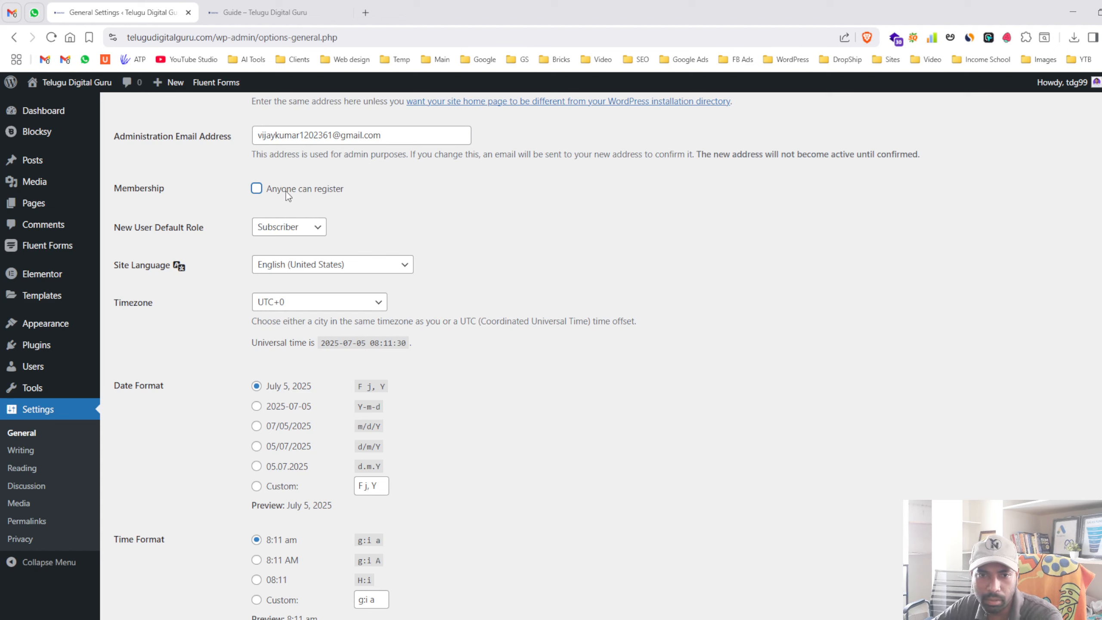
drag(115, 234, 223, 244)
click(223, 244)
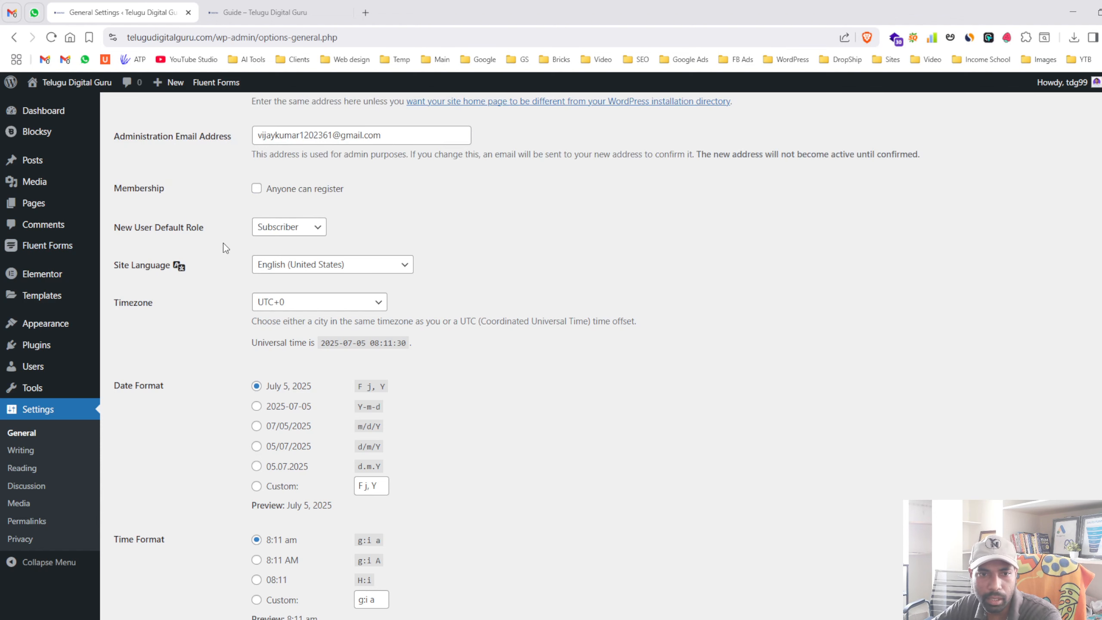
click(294, 236)
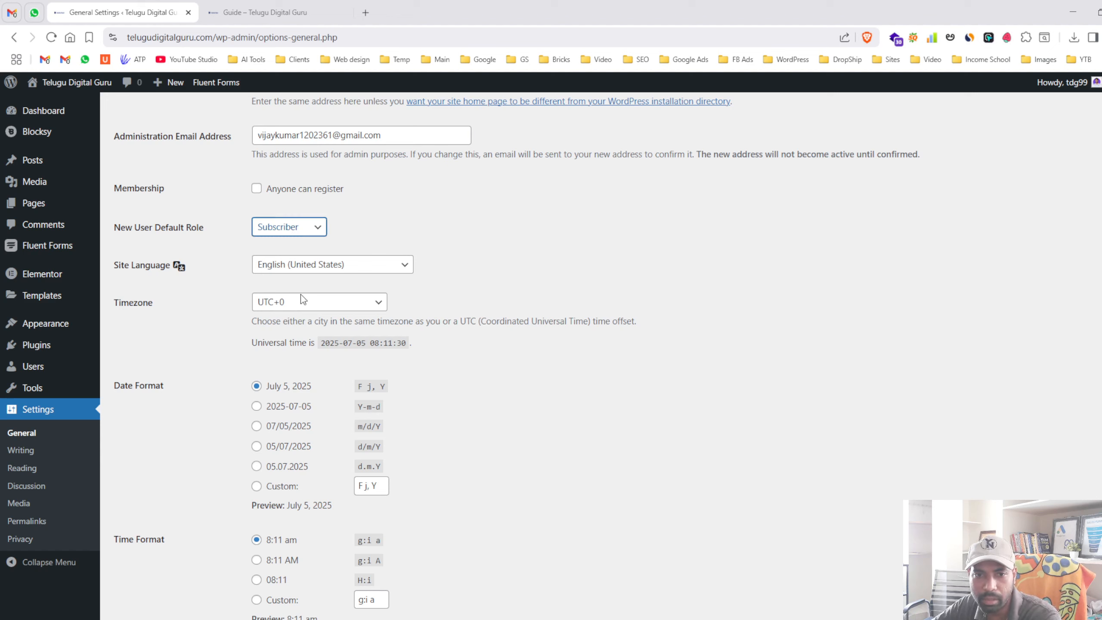
click(416, 234)
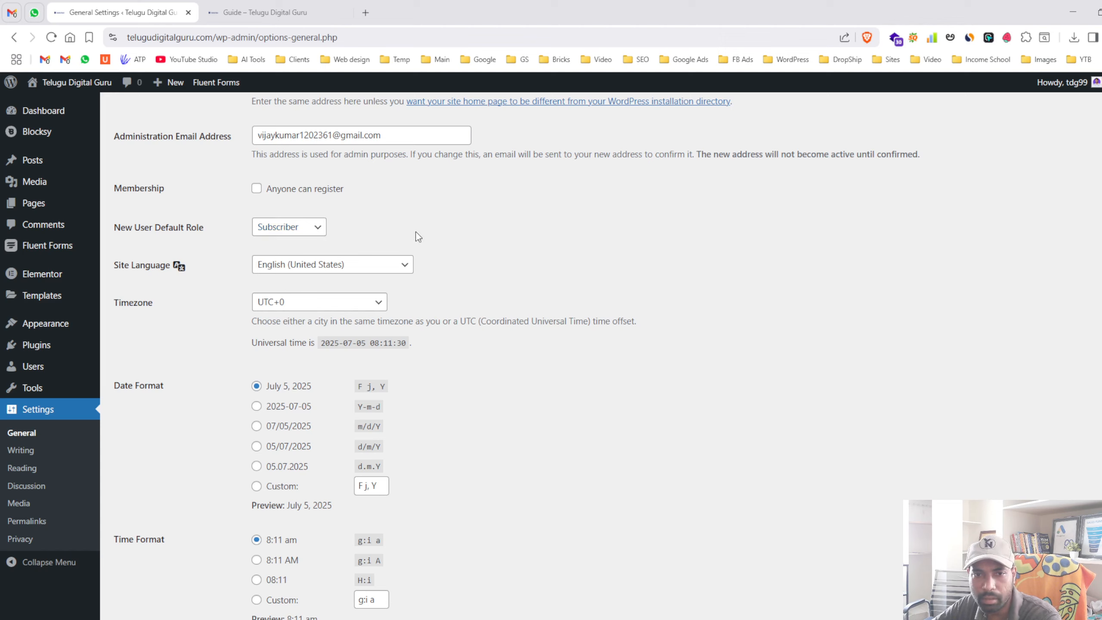
- Set the timezone to Kolkata and save the general settings
mouse_move(43, 355)
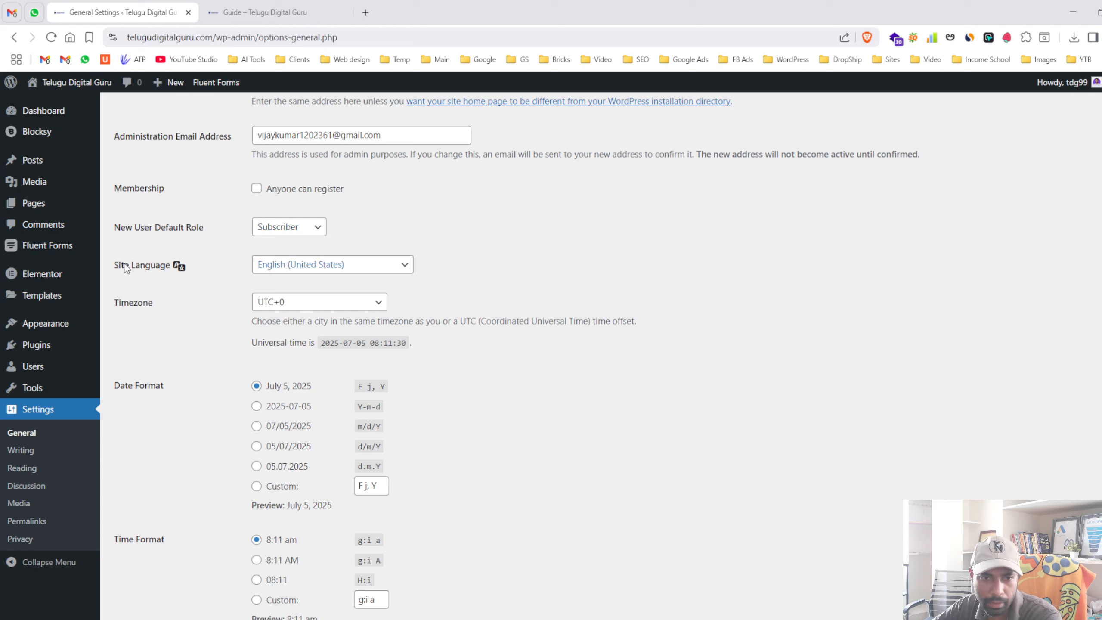
double_click(113, 303)
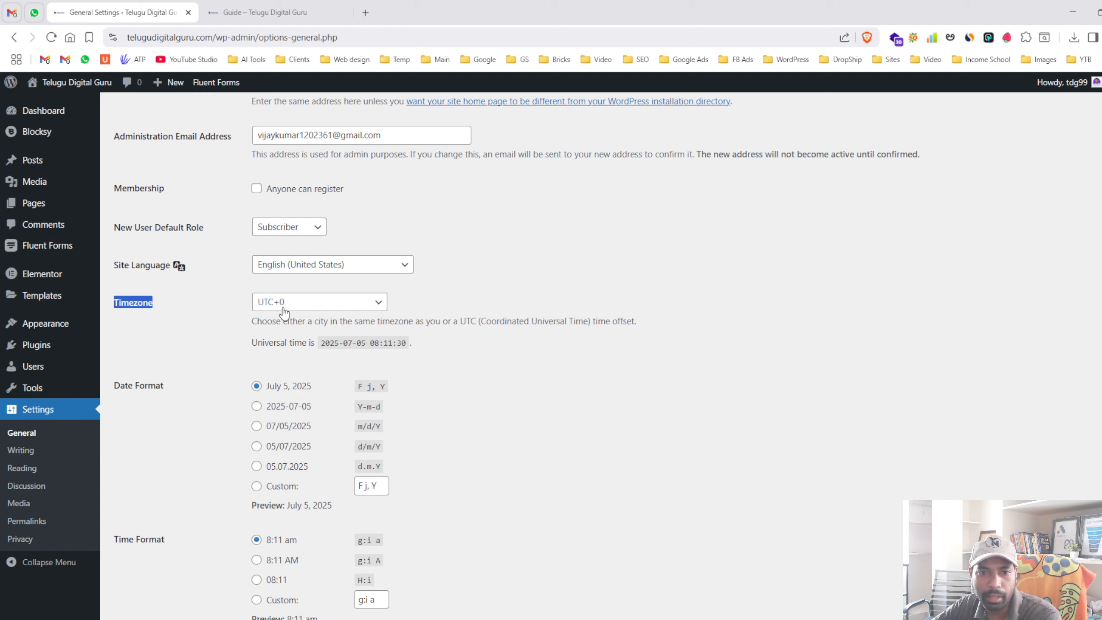
text(kolkata)
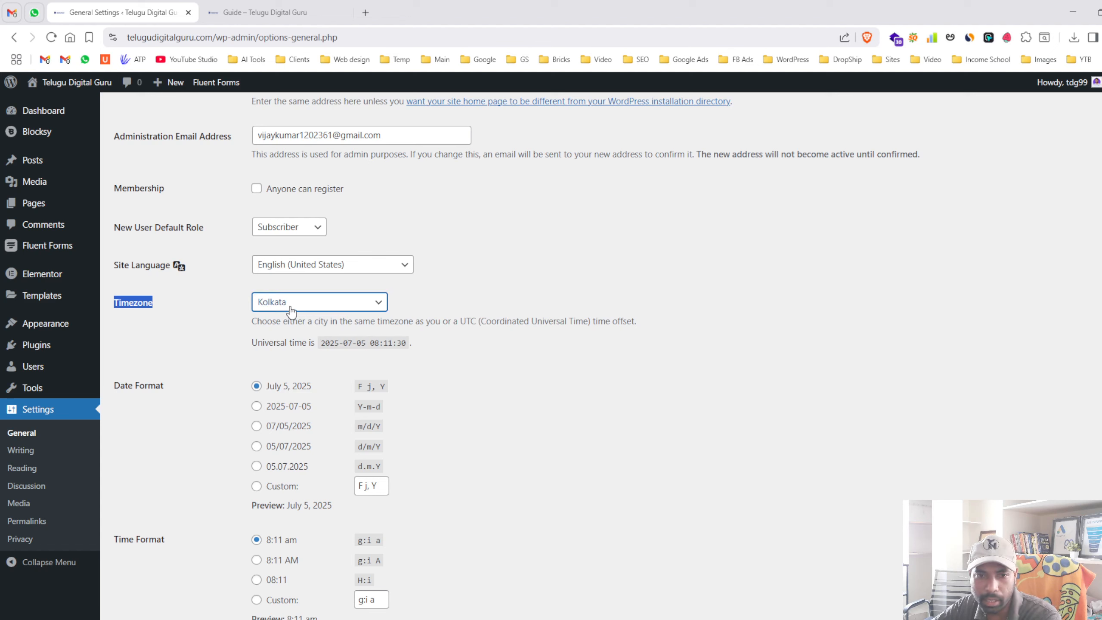
click(434, 302)
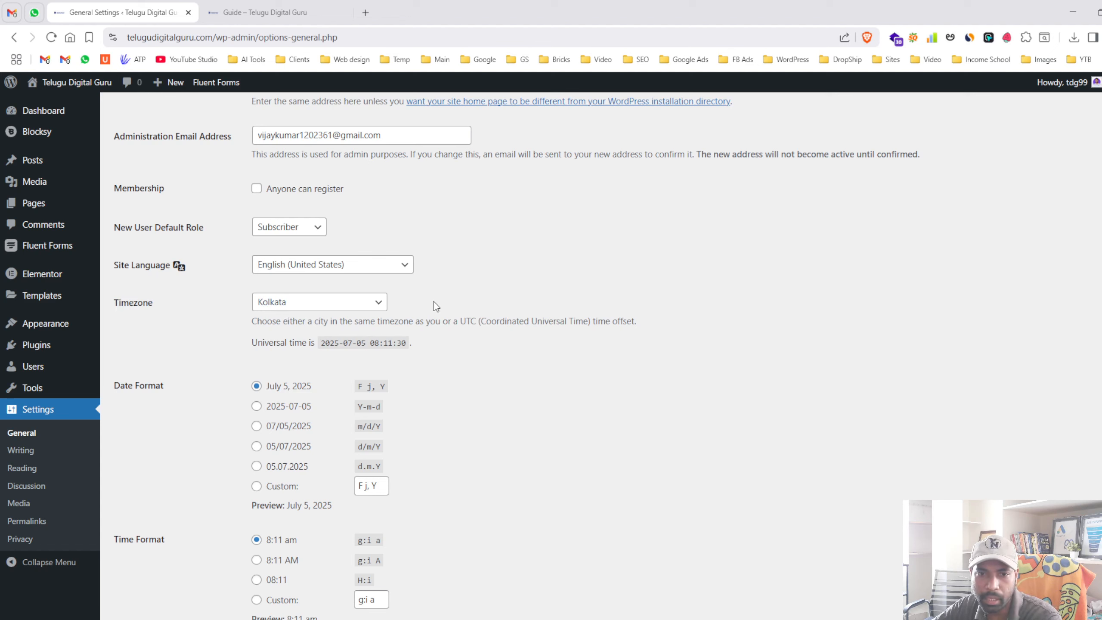
mouse_move(58, 159)
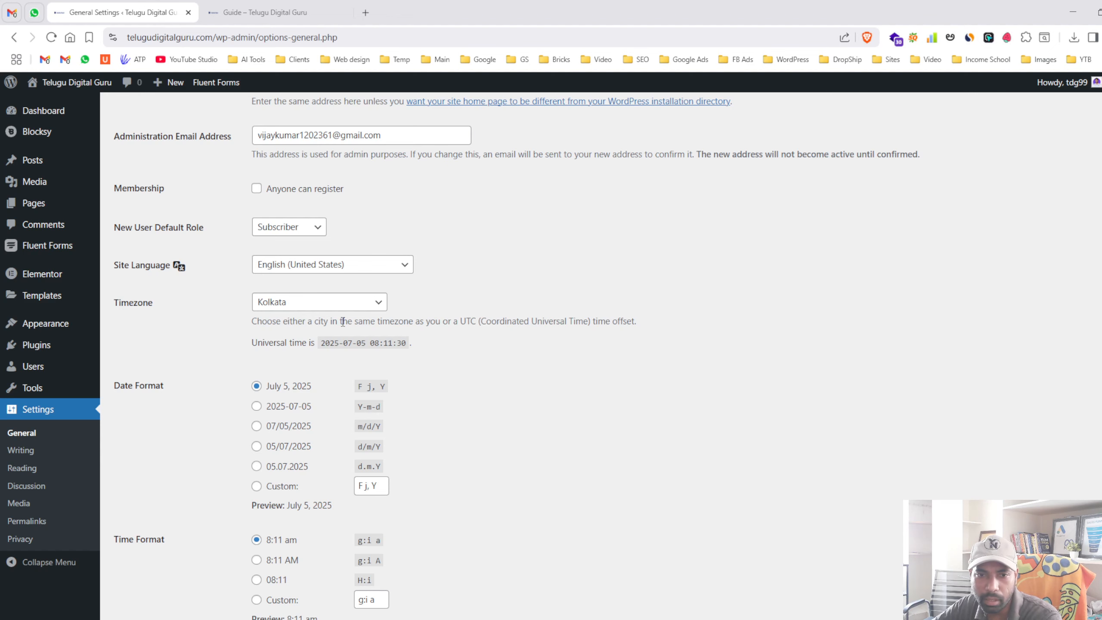
click(287, 306)
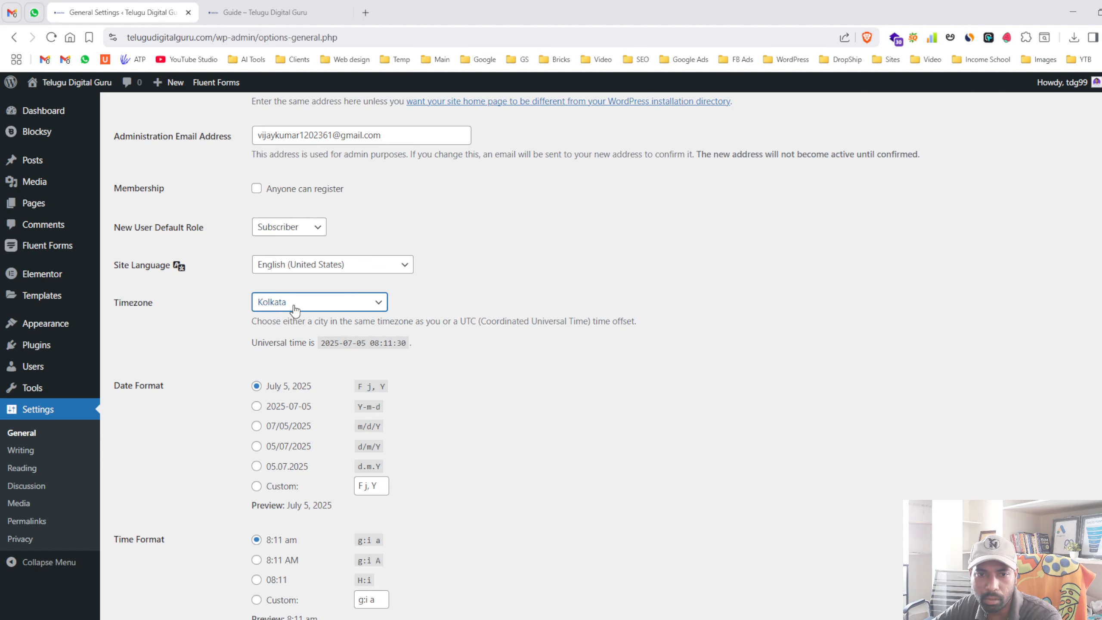
scroll(426, 320, down, 3)
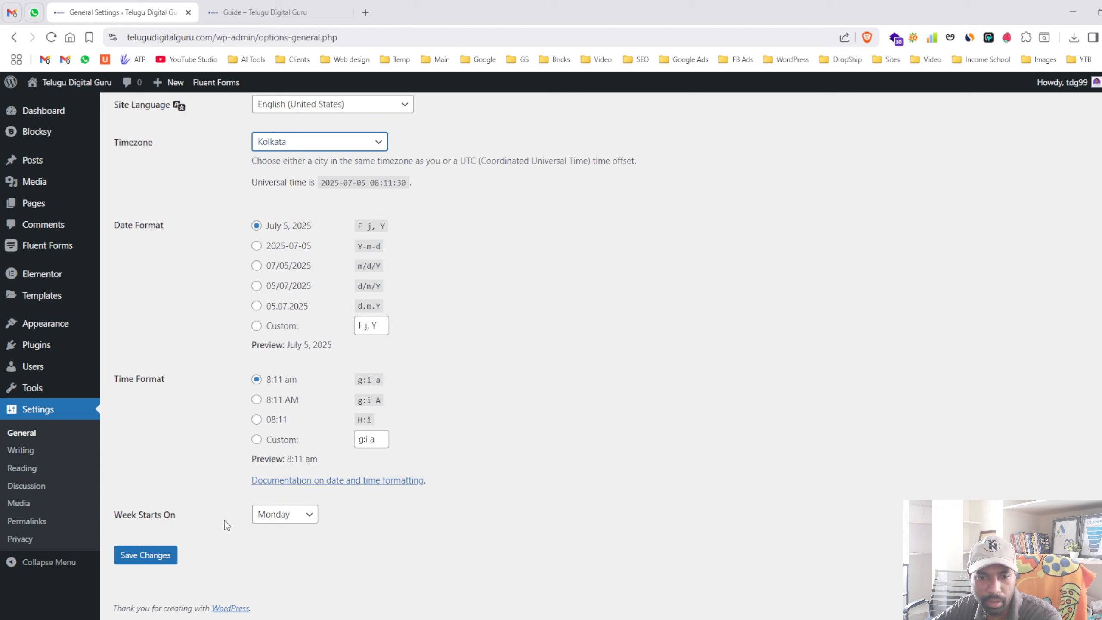
click(150, 557)
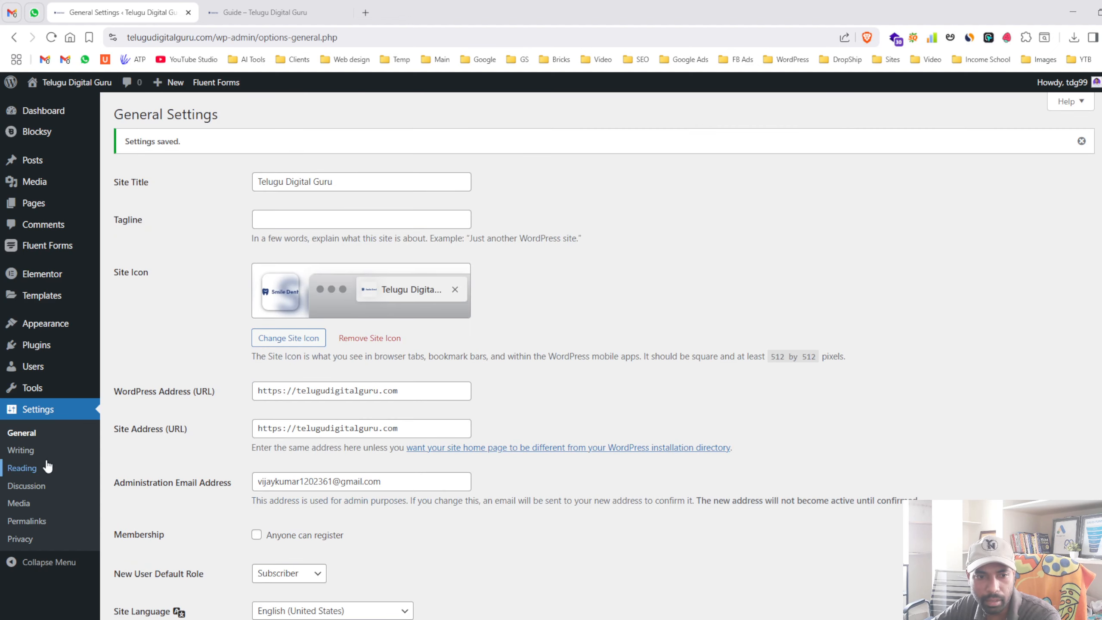
- In Reading Settings, set the homepage to show the latest posts and save
click(42, 456)
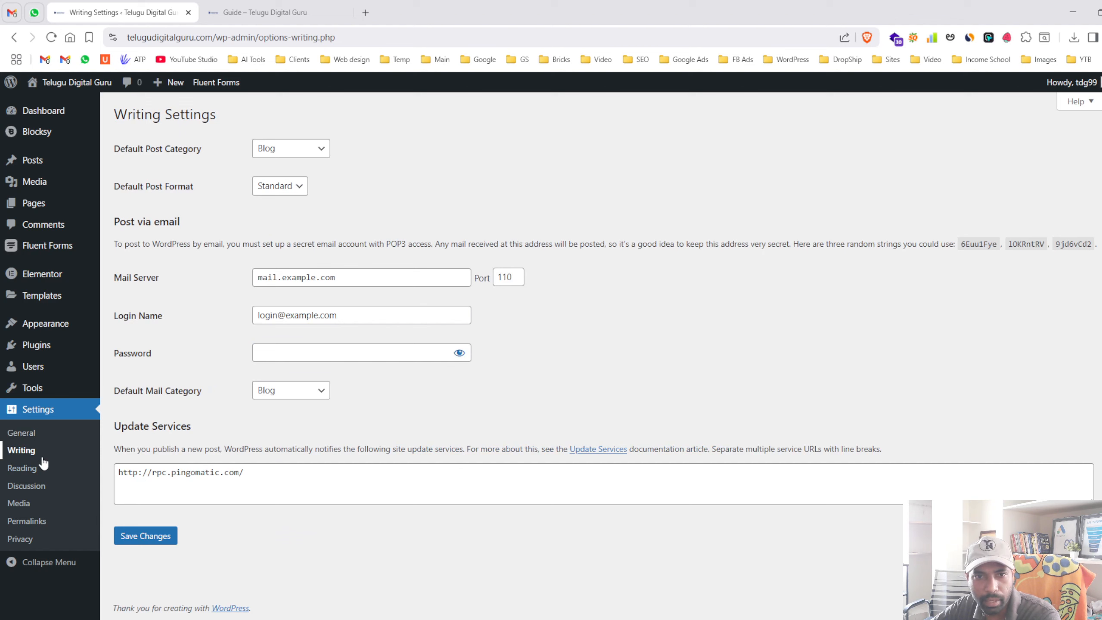
click(48, 470)
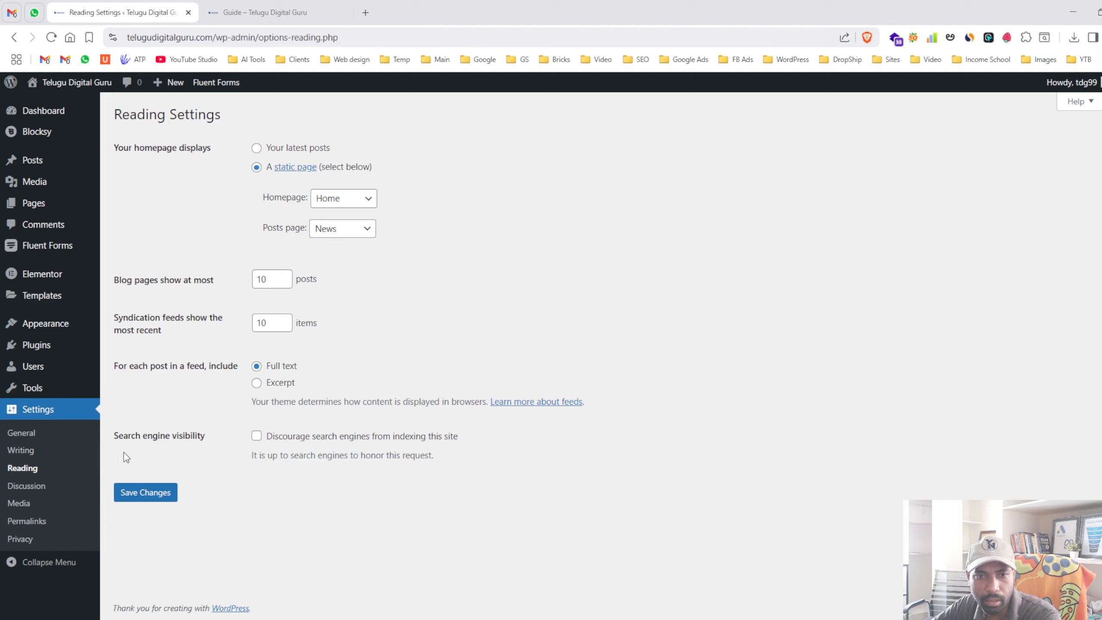
click(259, 149)
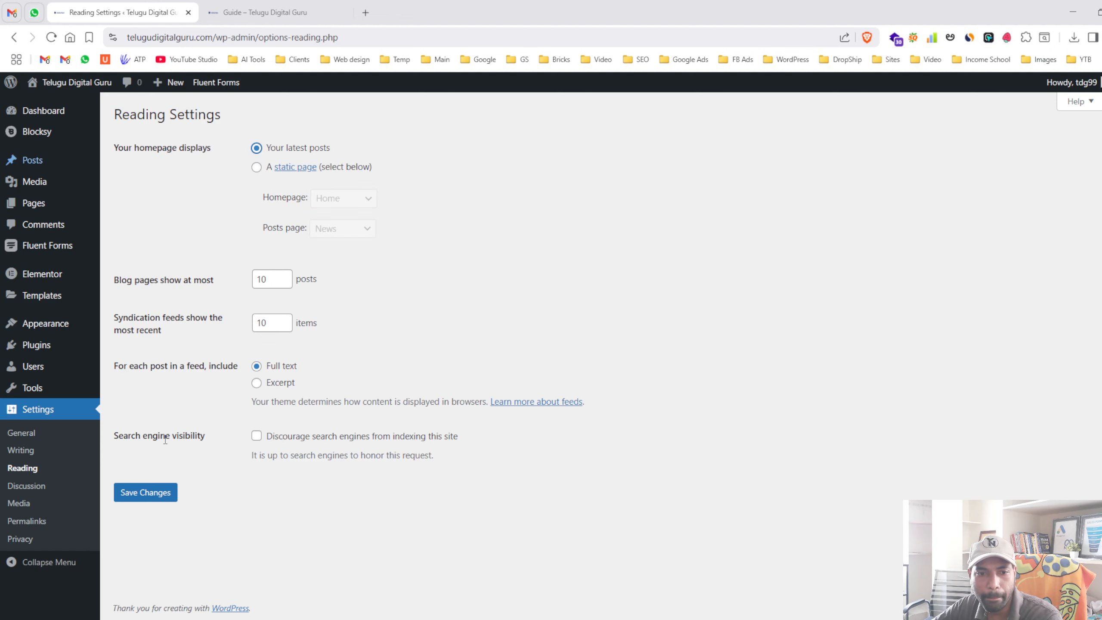
click(145, 492)
- Preview the live site's front page in a new tab, then return to Reading Settings
middle_click(71, 82)
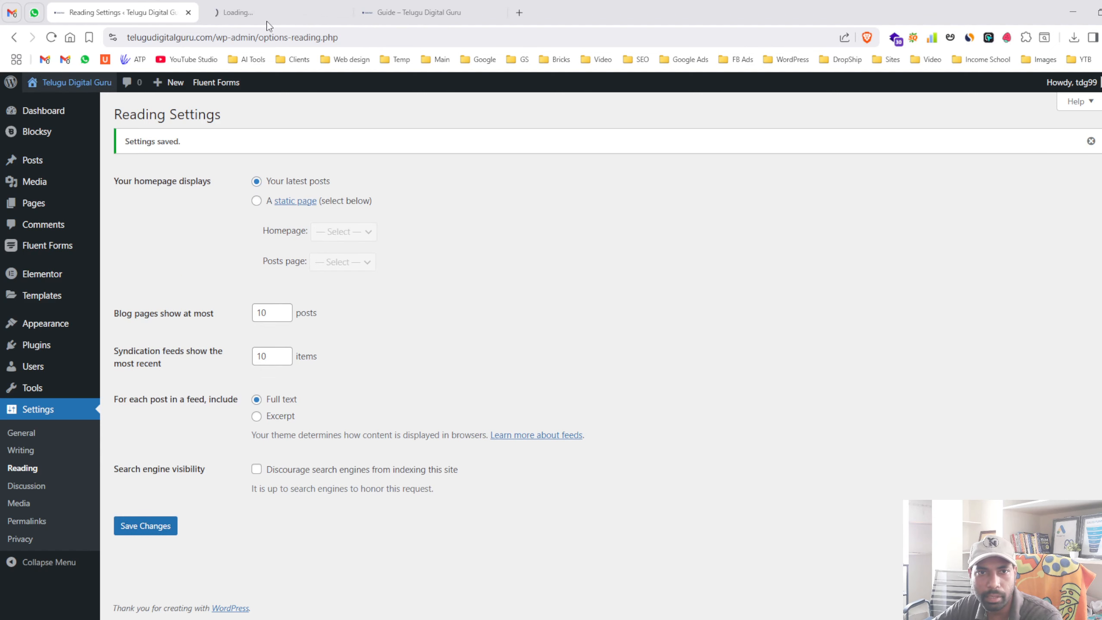
click(269, 14)
scroll(398, 354, down, 10)
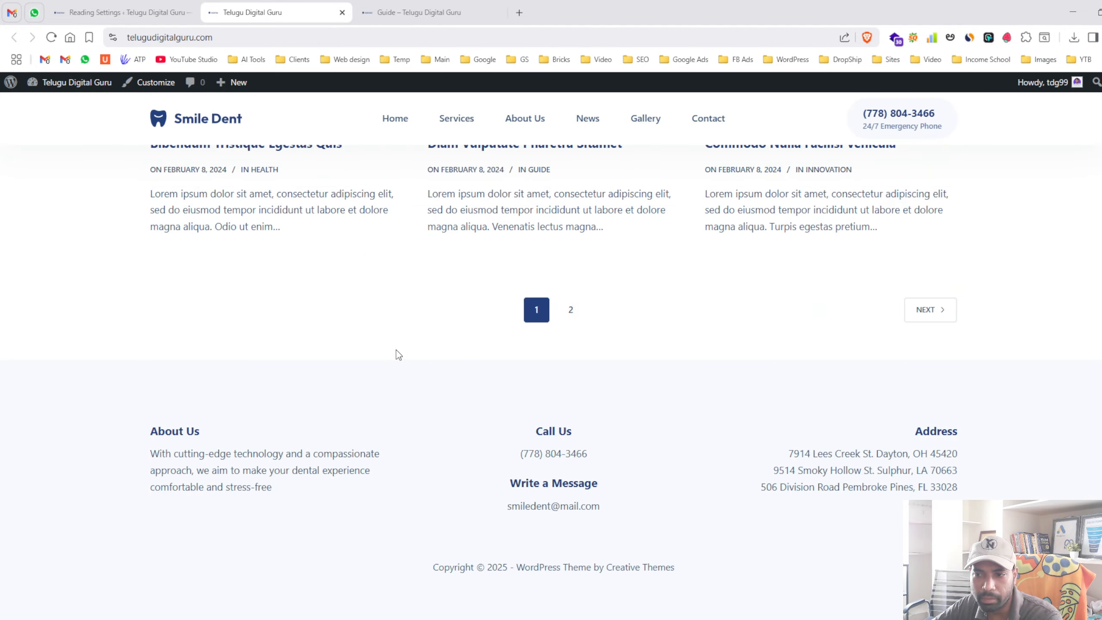
scroll(397, 350, up, 10)
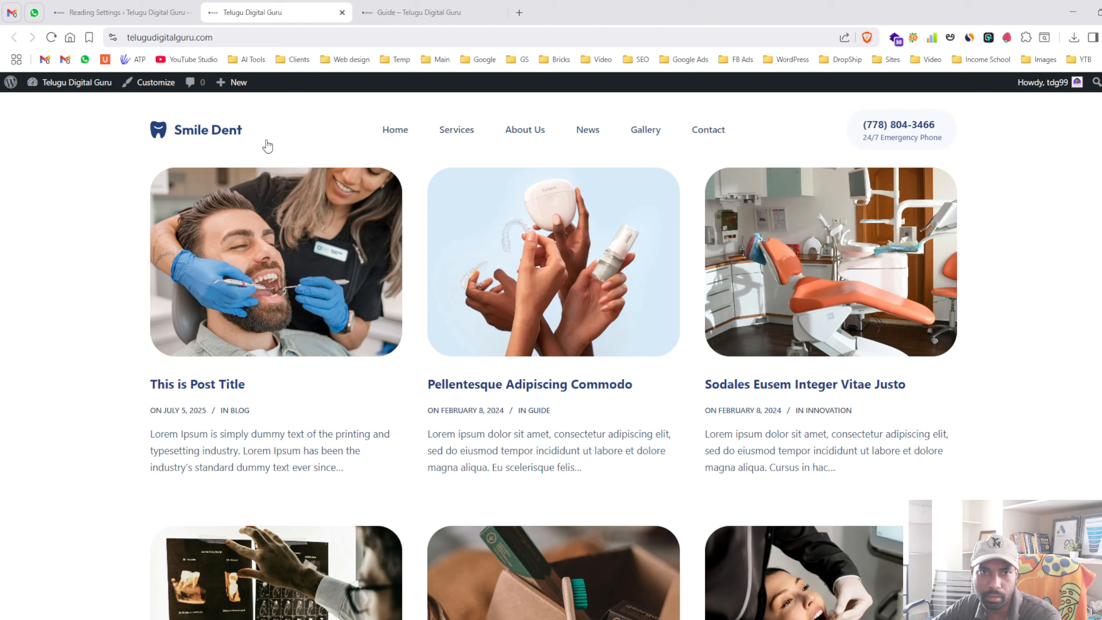
click(153, 39)
click(112, 12)
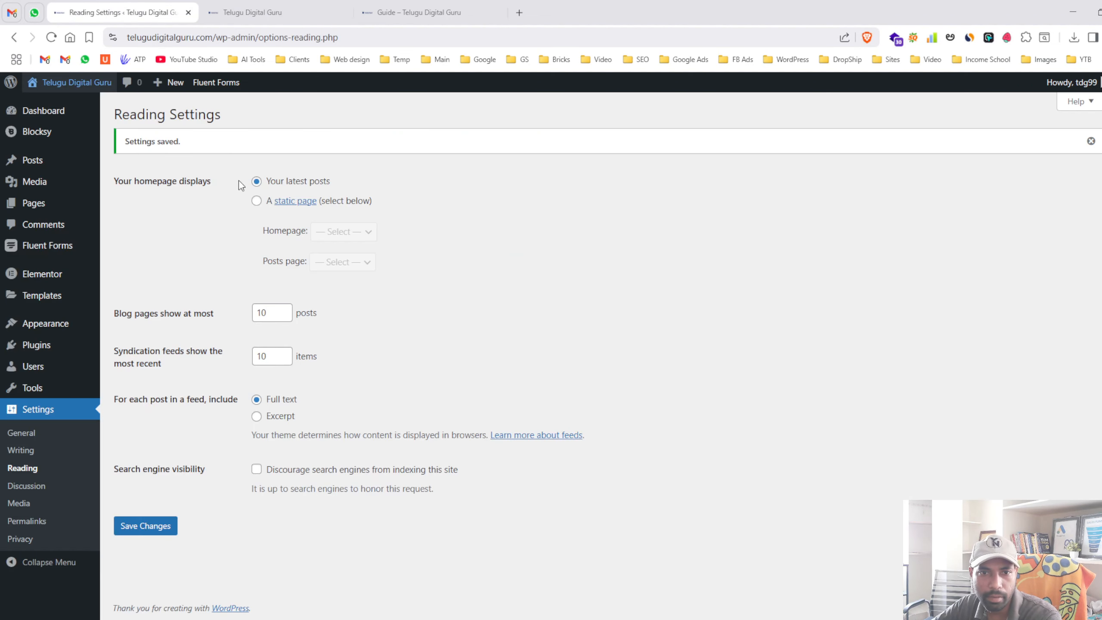
- Switch the homepage to the static page Home, leaving the posts page unselected
click(256, 201)
click(340, 235)
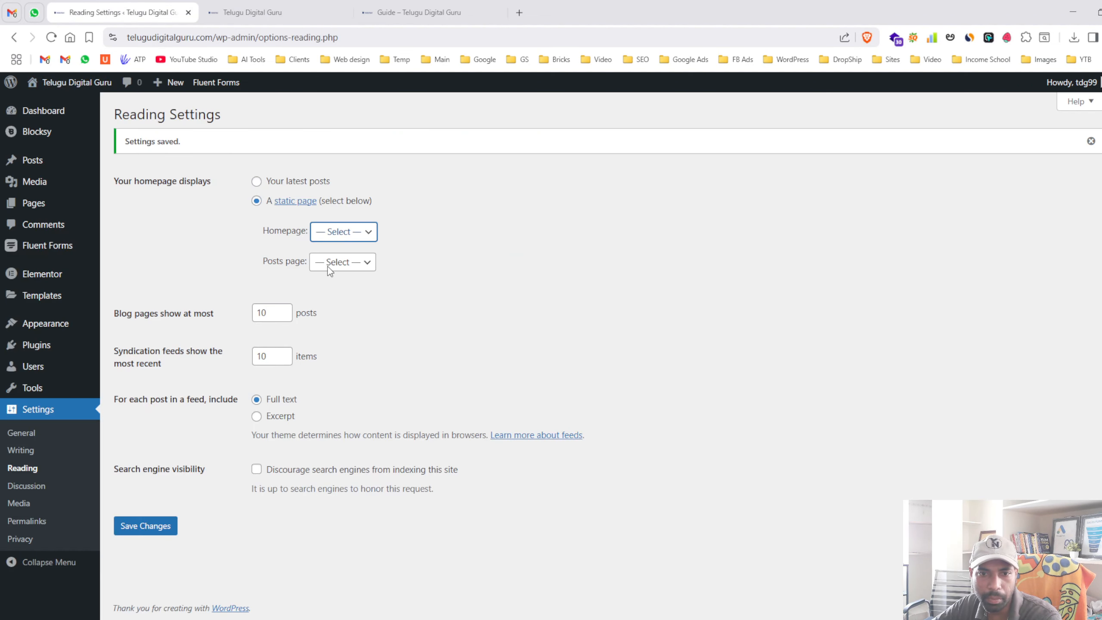
click(330, 303)
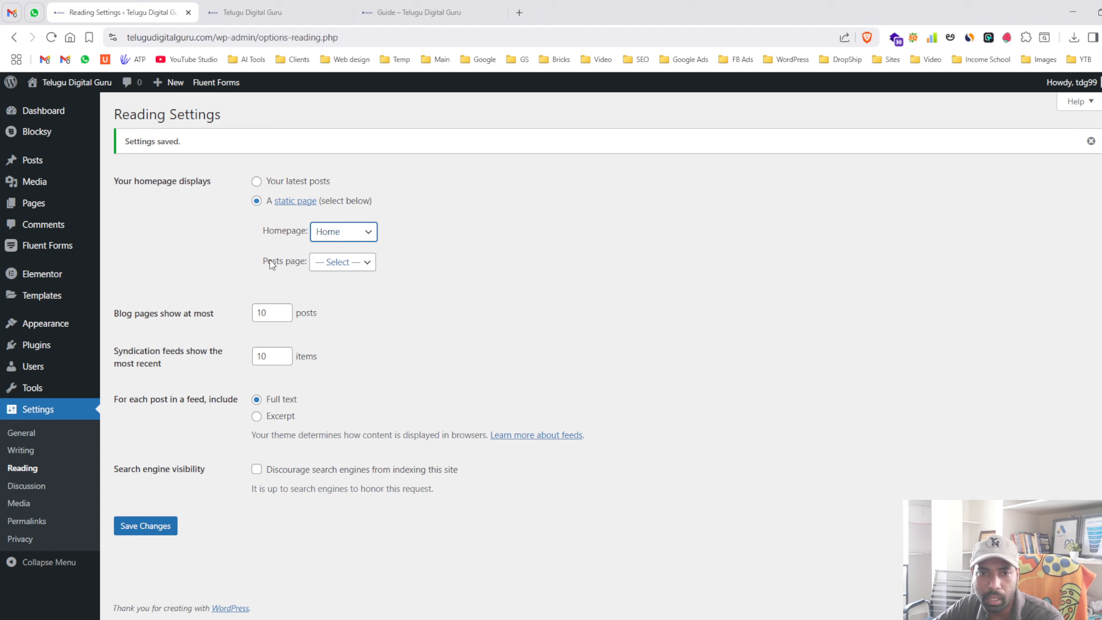
click(348, 268)
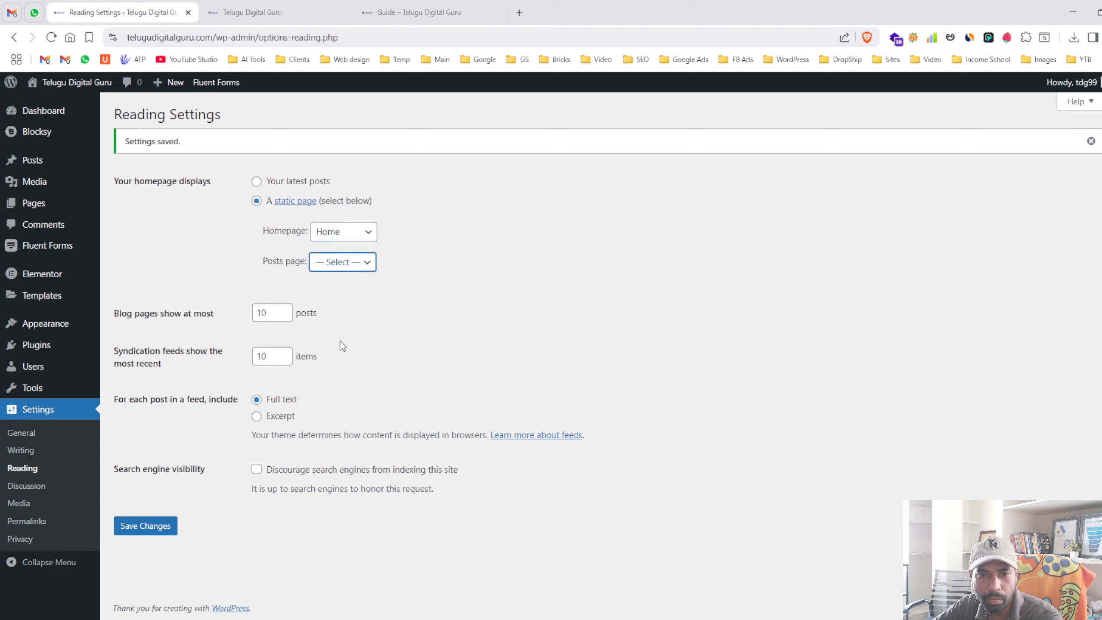
key(Down)
key(Up)
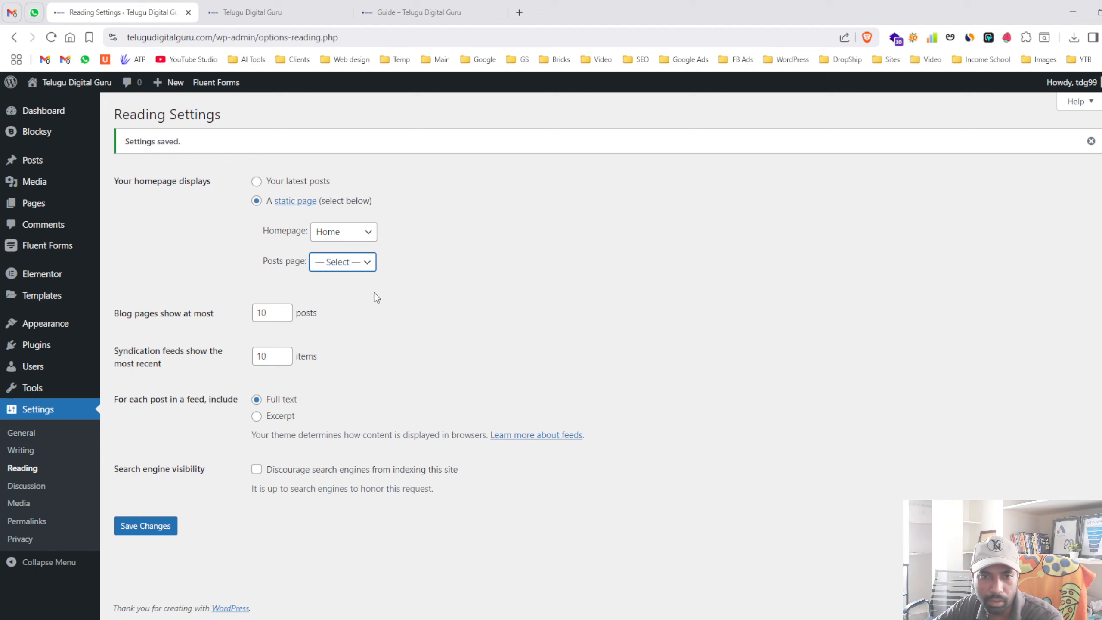
click(454, 298)
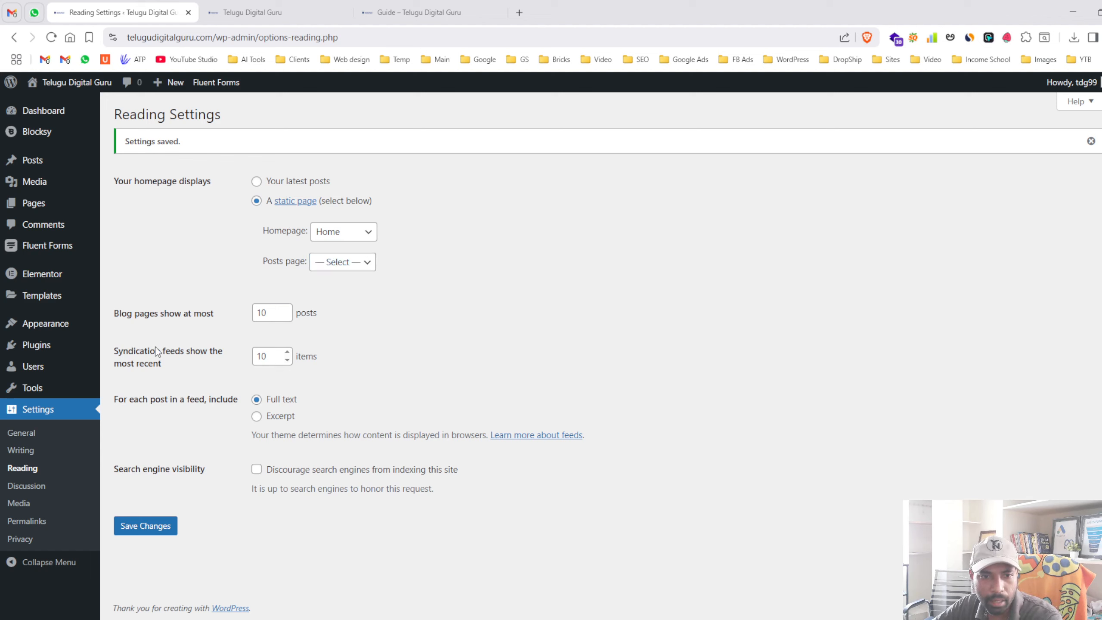
- Check the posts-per-page setting of 10 and look over the live front page again
drag(118, 314, 123, 329)
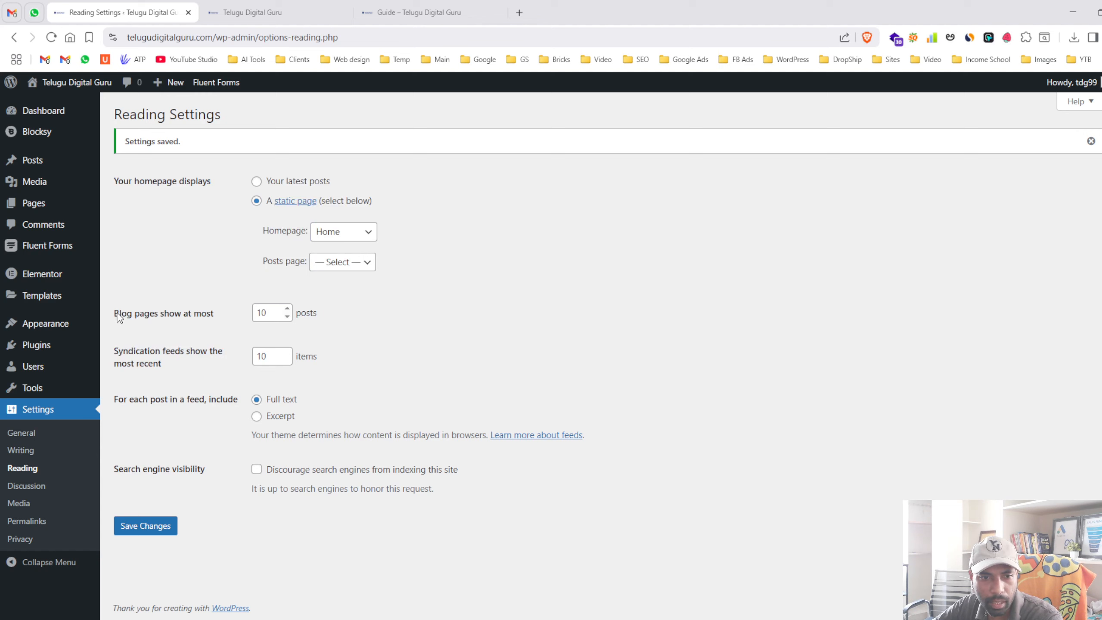
drag(114, 315, 212, 321)
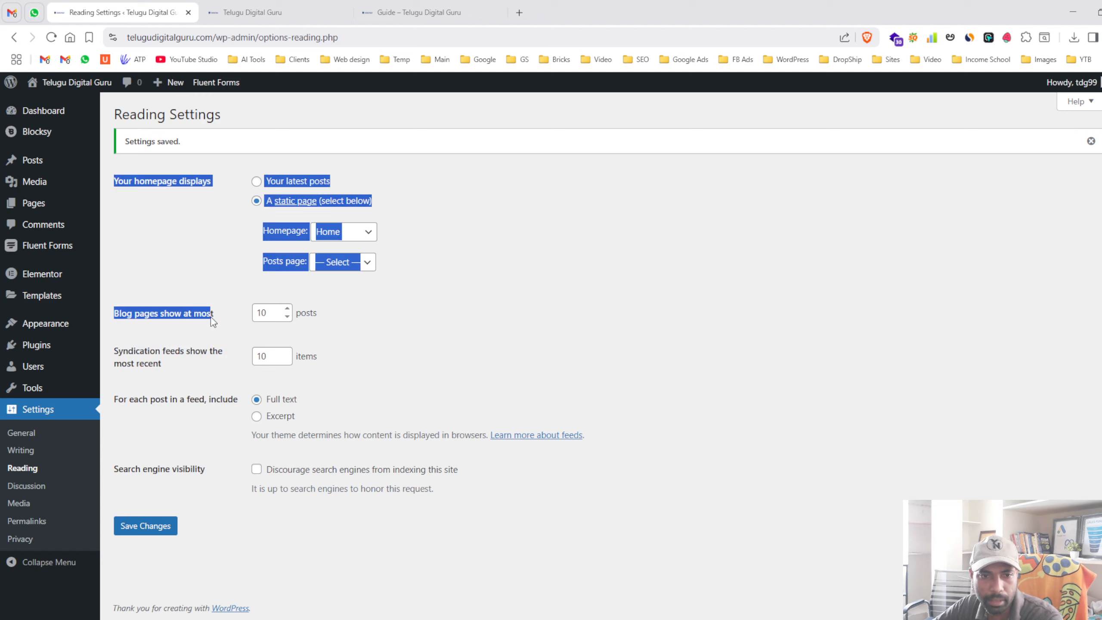
click(189, 320)
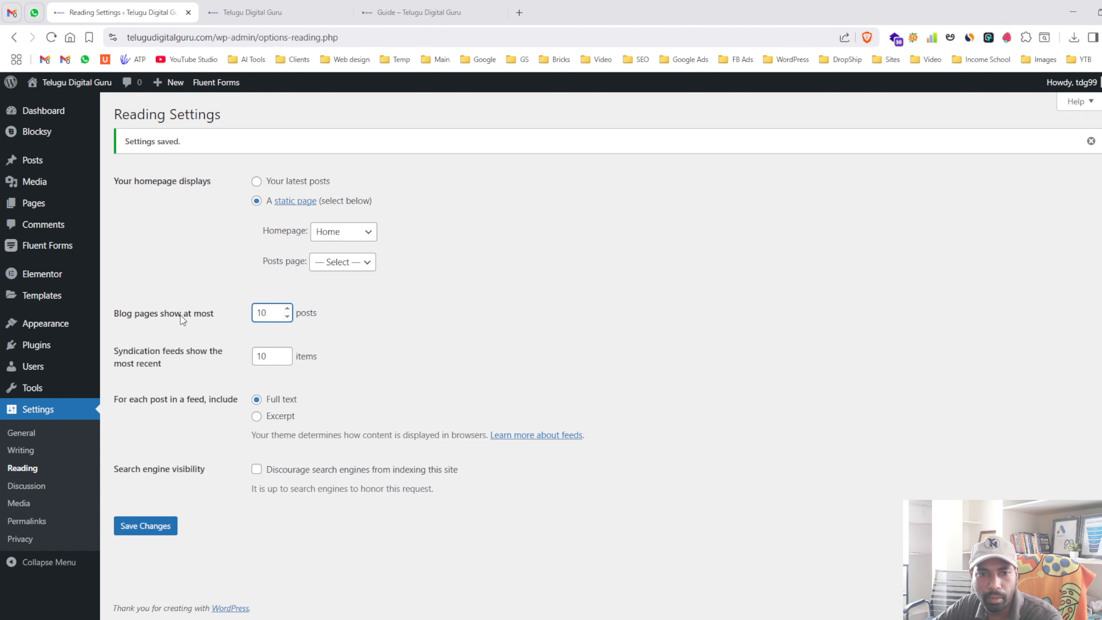
click(252, 12)
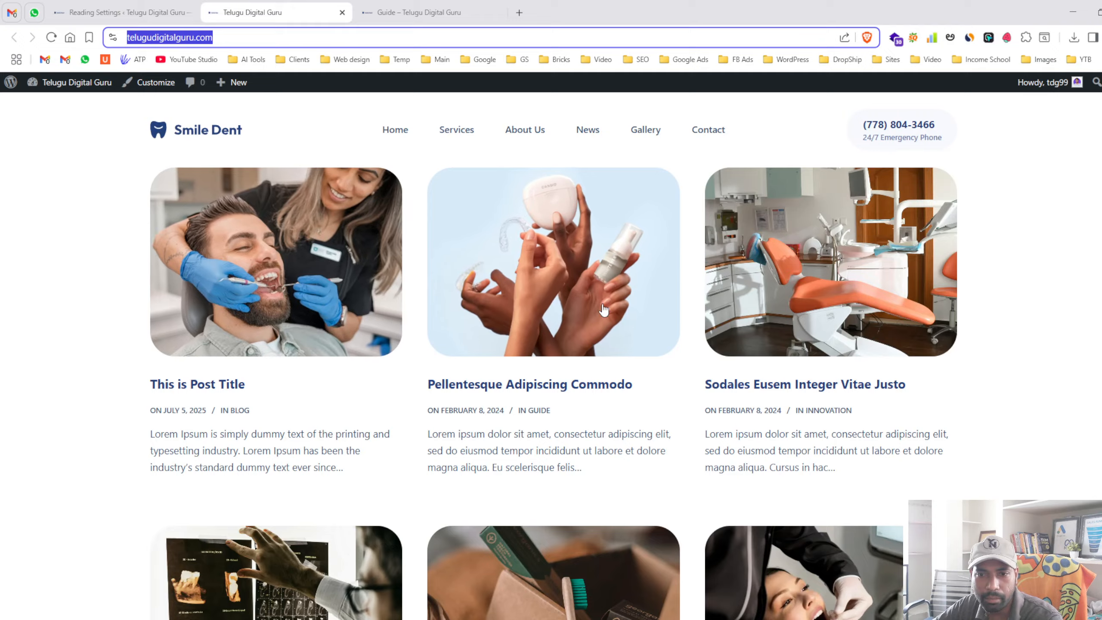
scroll(603, 347, down, 15)
scroll(616, 377, up, 10)
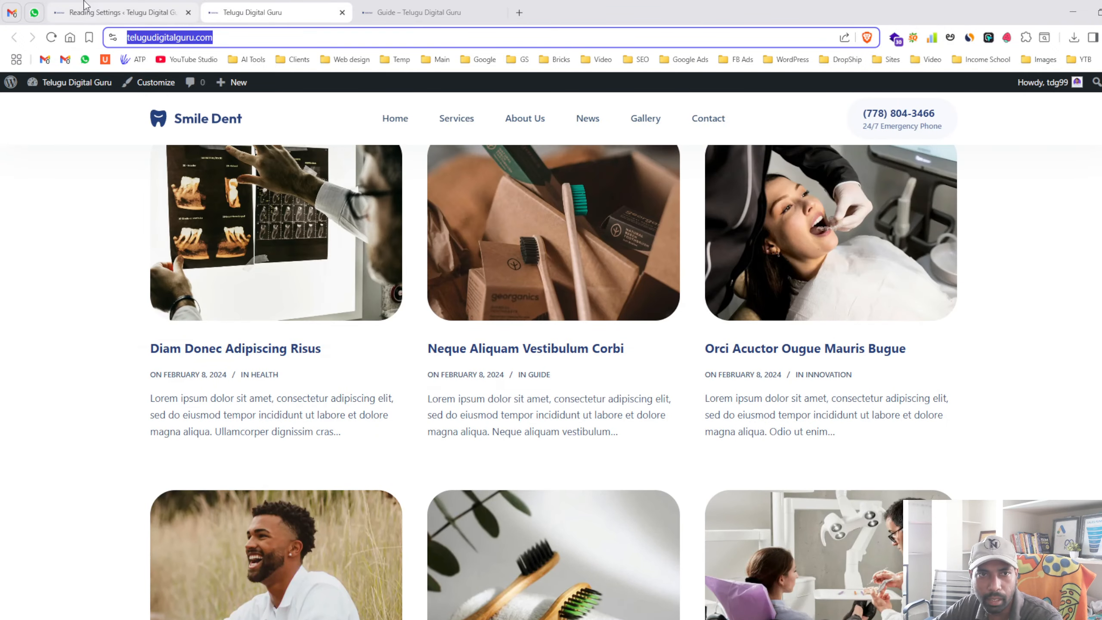
click(84, 6)
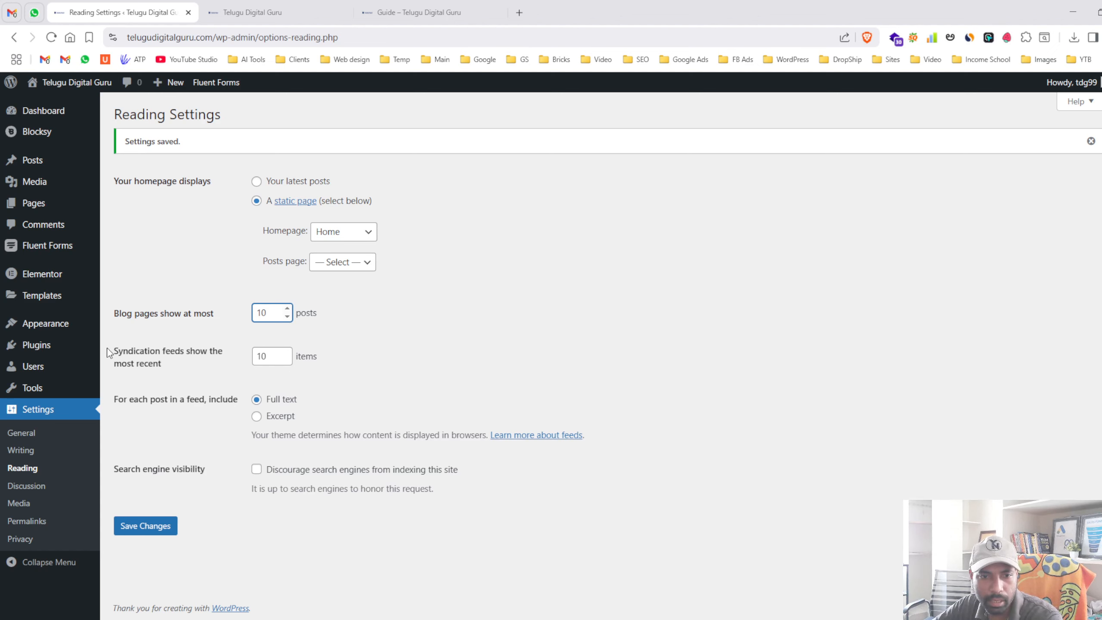
- Go over the remaining reading options and the search engine visibility setting
drag(107, 349, 197, 384)
click(196, 384)
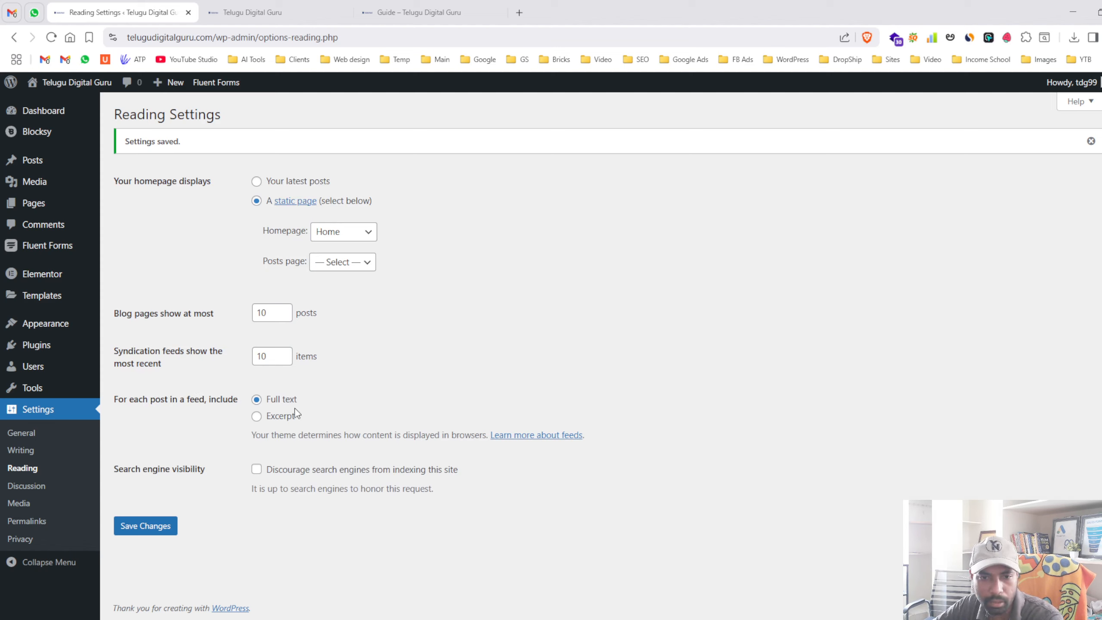
mouse_move(118, 465)
mouse_down()
mouse_move(474, 494)
mouse_move(114, 468)
mouse_up()
click(122, 467)
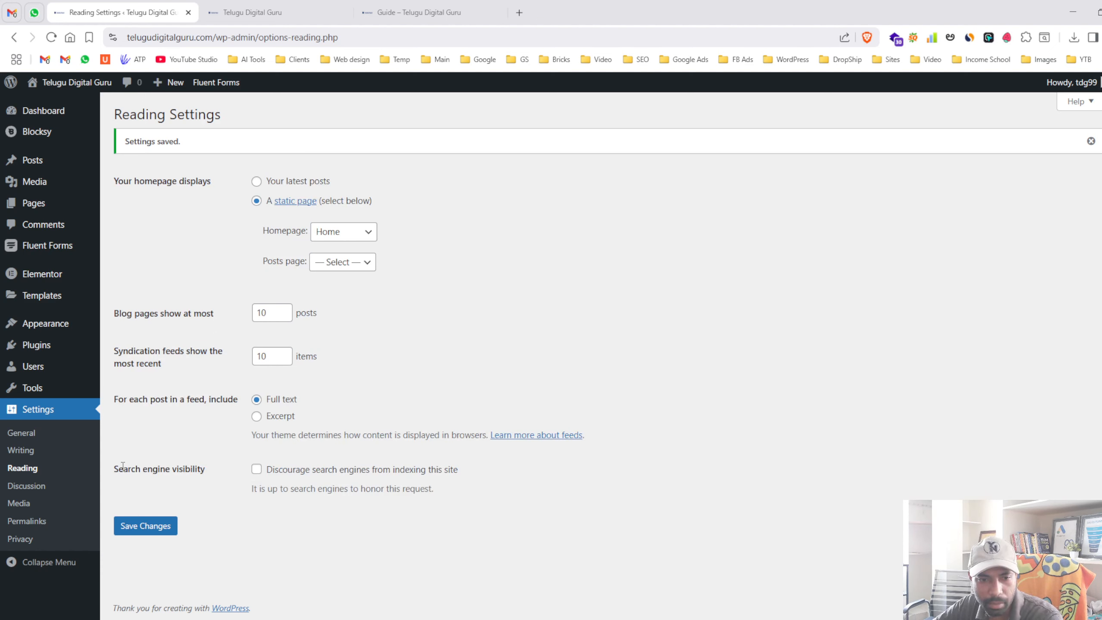
click(257, 471)
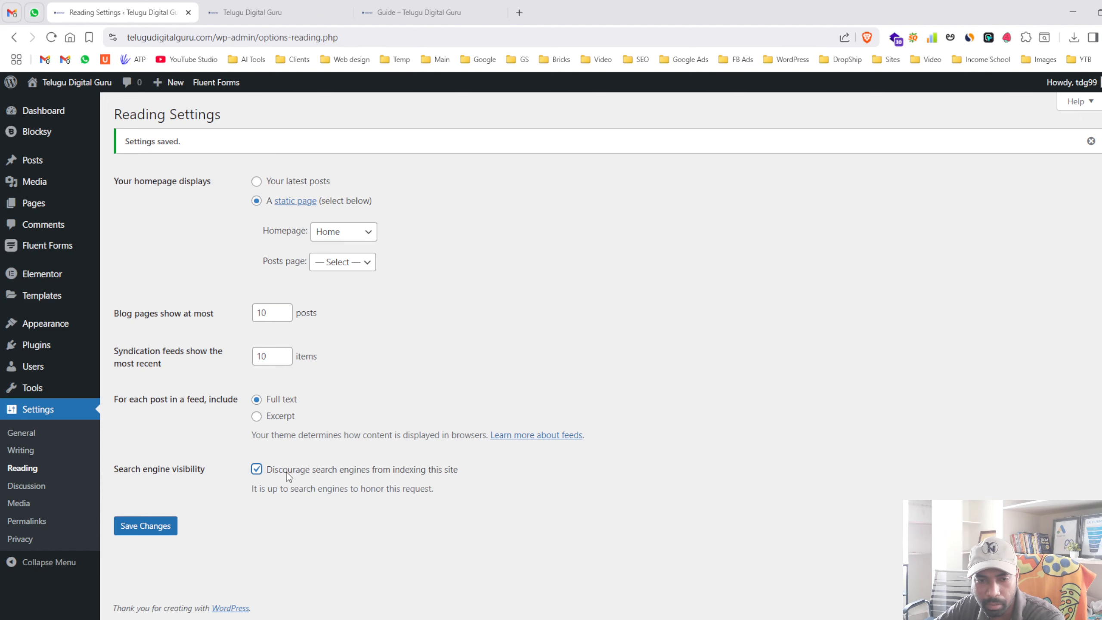
click(237, 16)
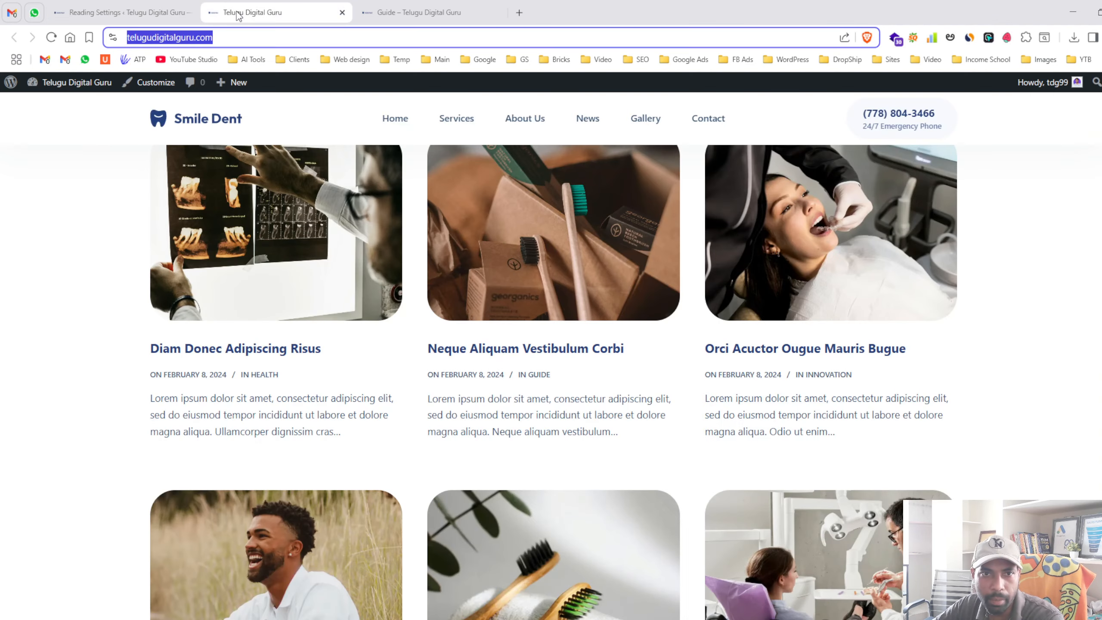
click(805, 315)
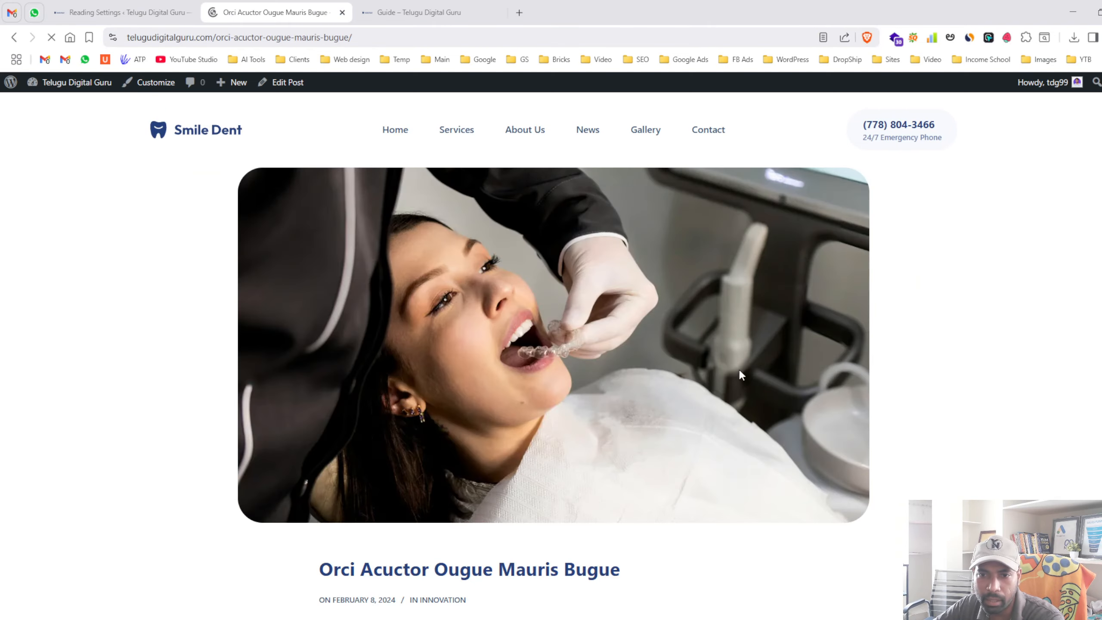
scroll(446, 294, down, 15)
scroll(446, 293, up, 10)
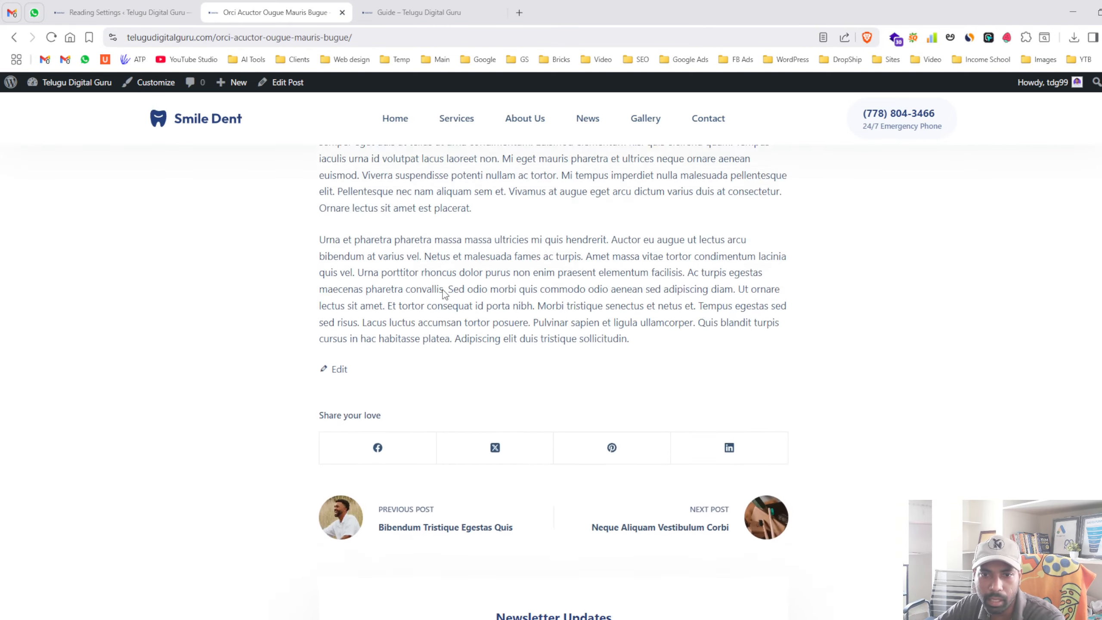
click(132, 12)
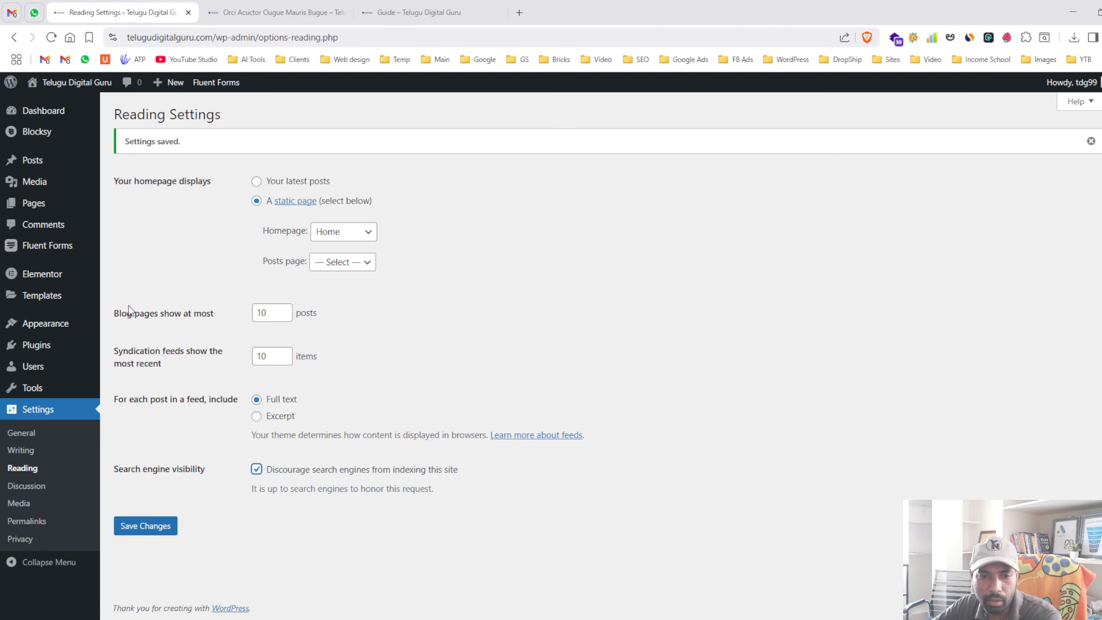
double_click(276, 469)
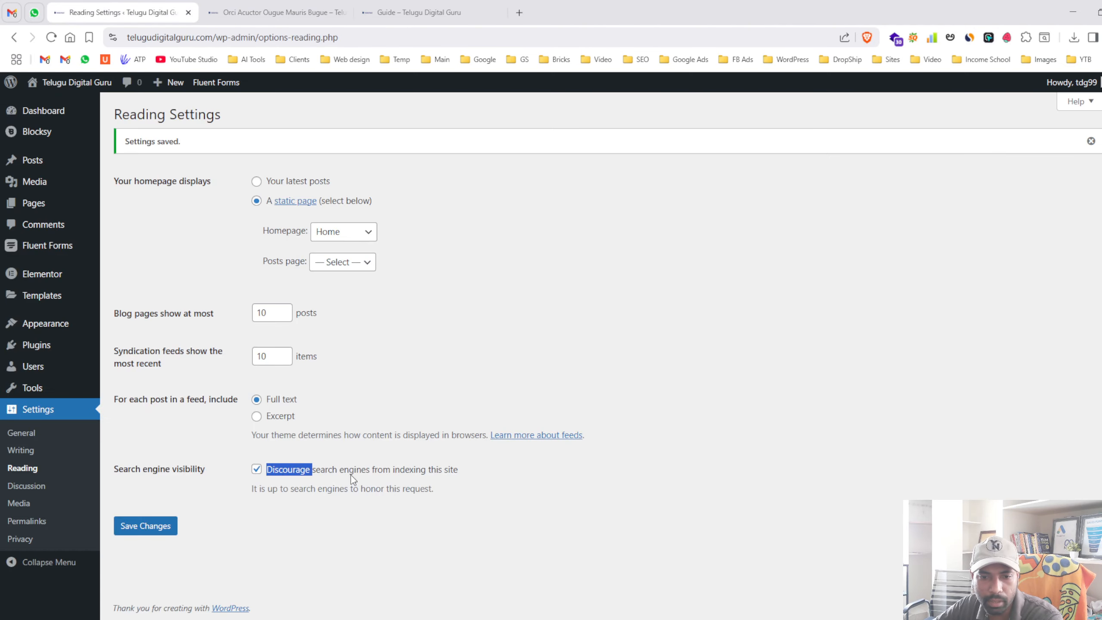
drag(435, 488, 283, 488)
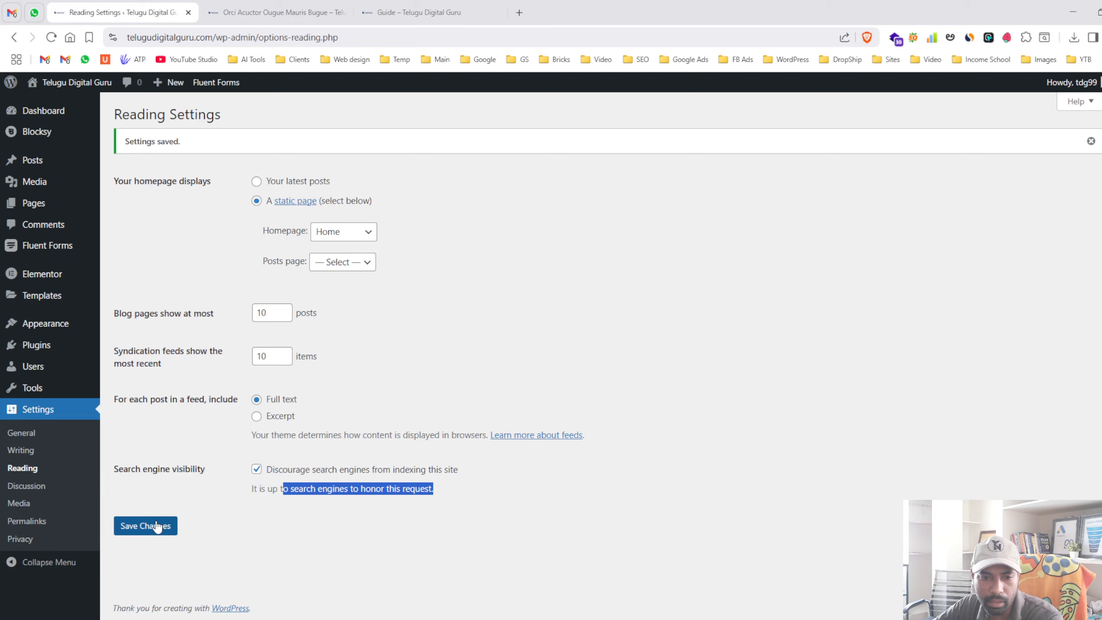
click(276, 12)
scroll(458, 276, up, 10)
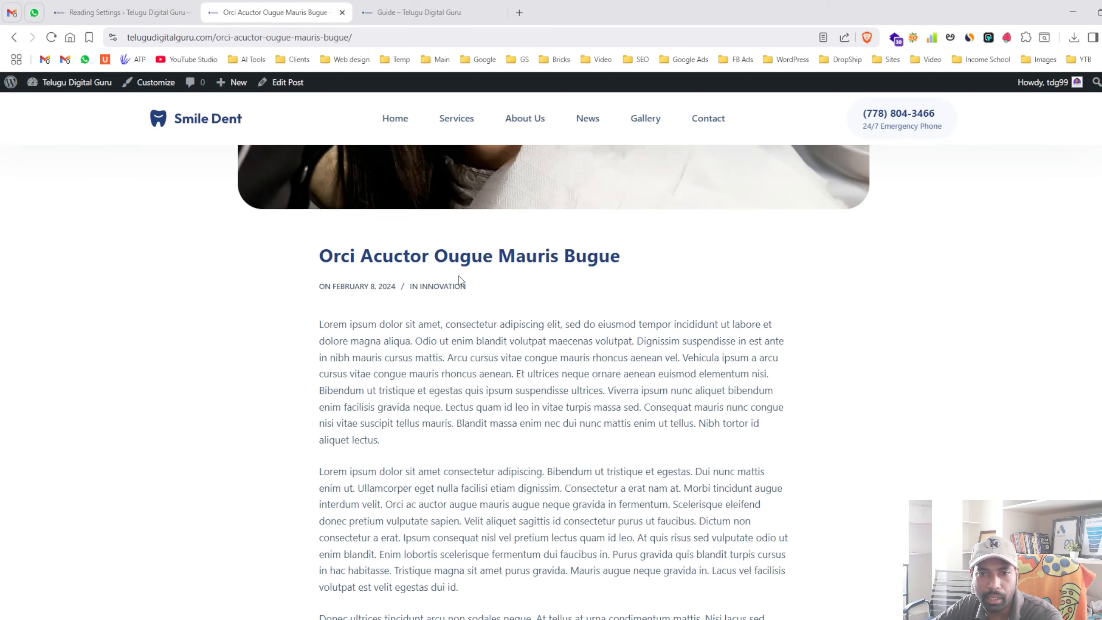
click(118, 8)
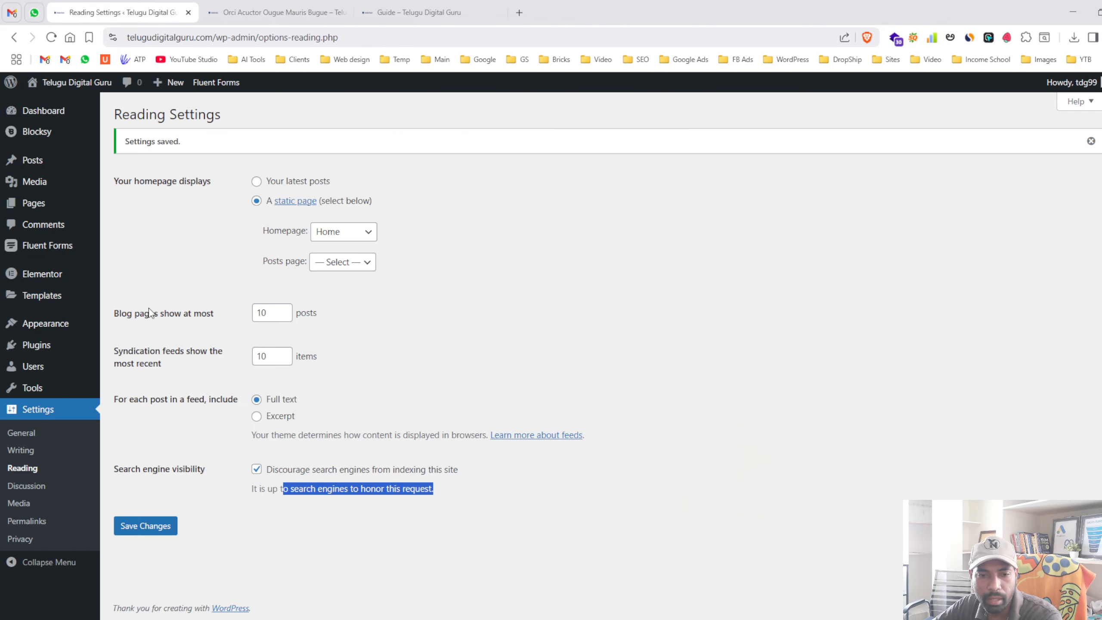
click(287, 12)
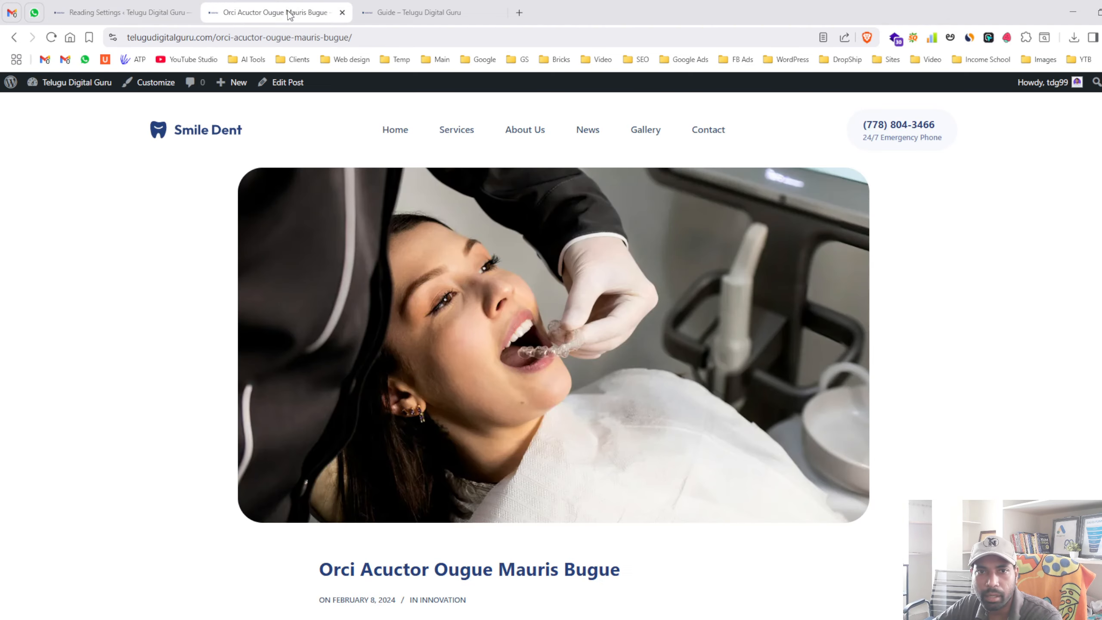
click(85, 10)
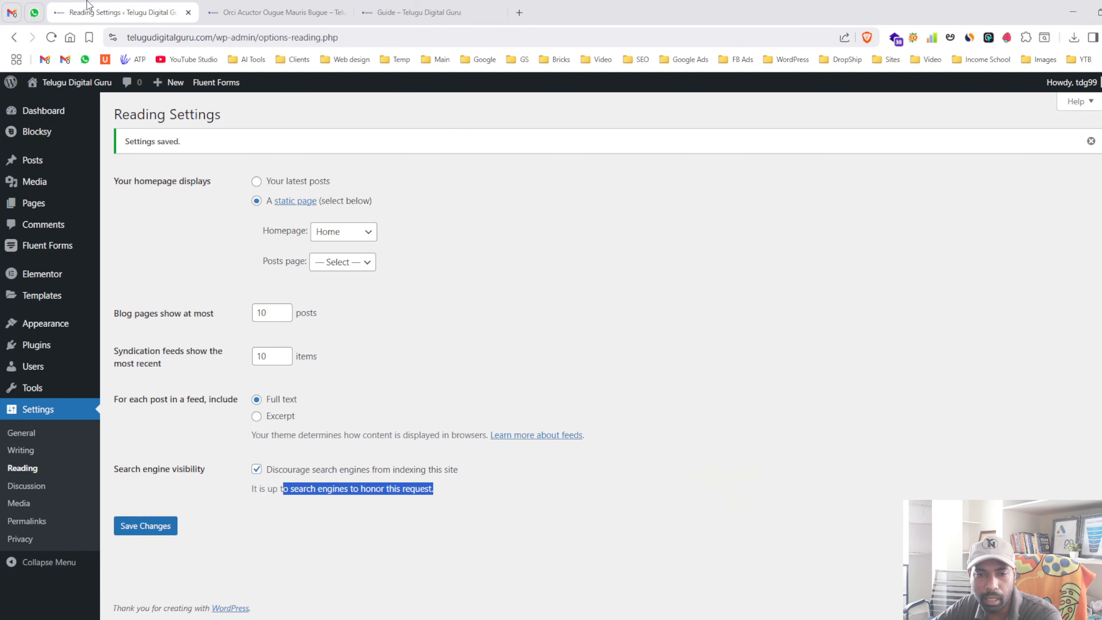
click(313, 478)
click(145, 526)
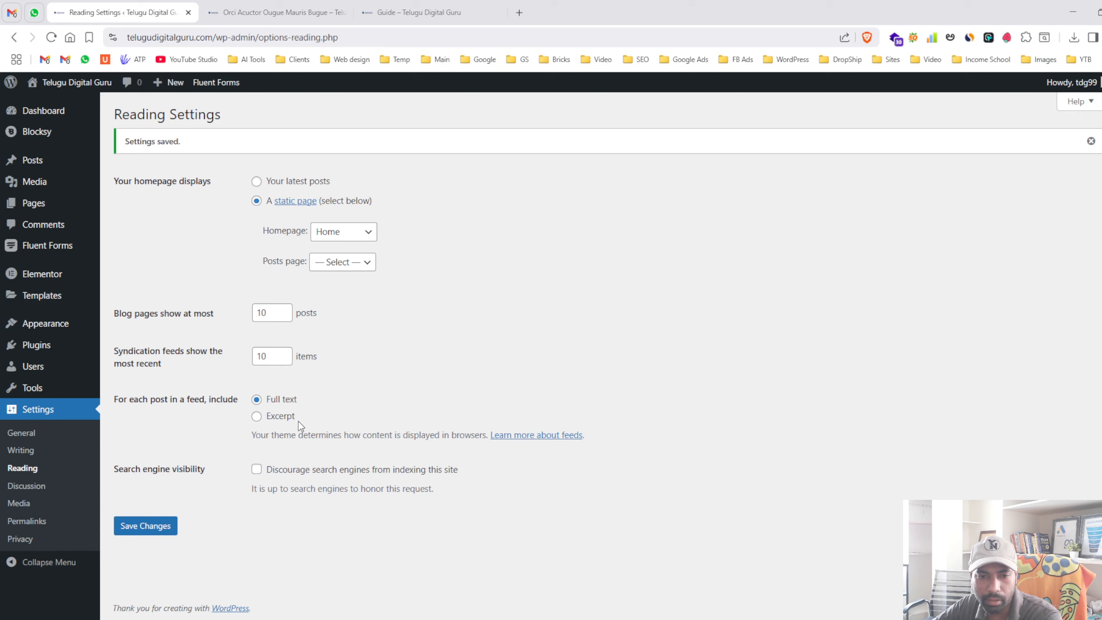
- Pass through Discussion settings to reach Media Settings with its image sizes
click(40, 486)
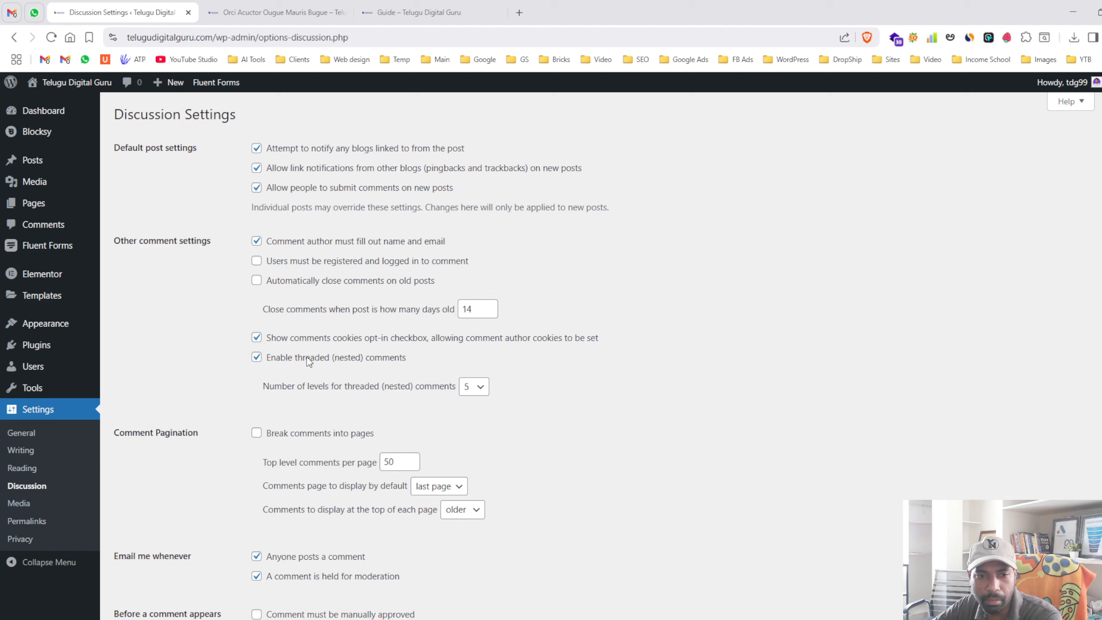
click(40, 504)
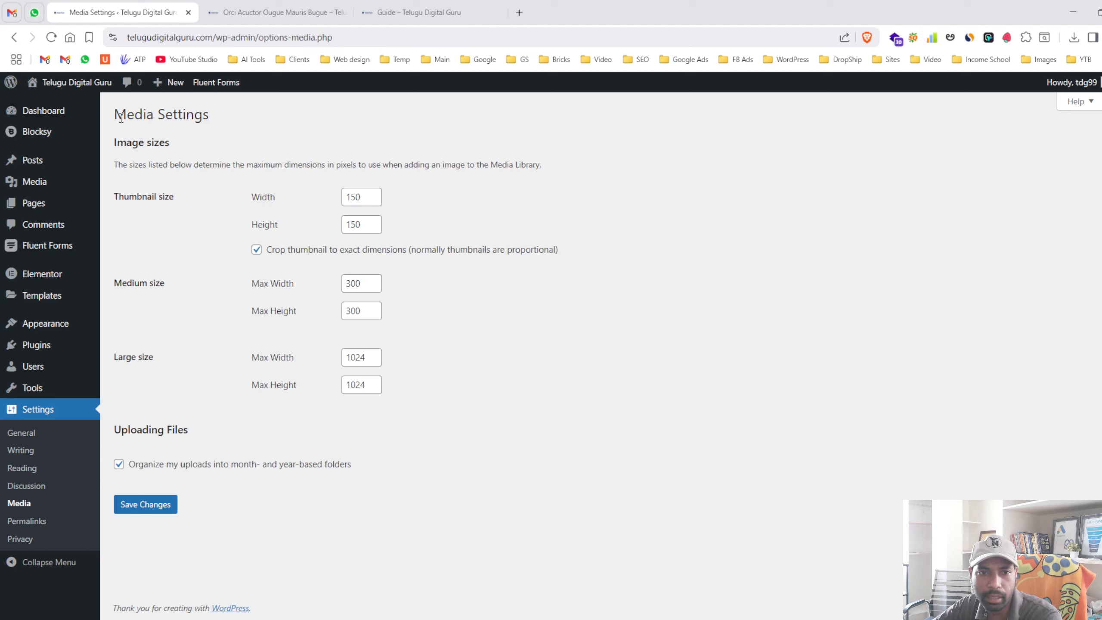
- Set the thumbnail width and height to 0 and turn off exact-dimension cropping
drag(111, 203, 216, 204)
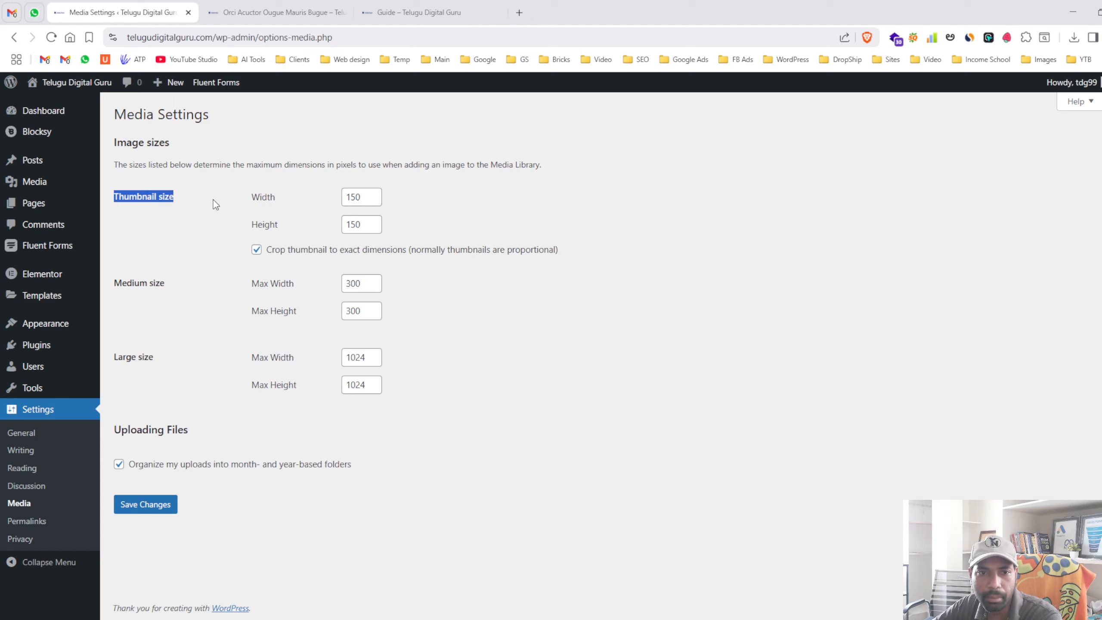
drag(117, 362, 146, 362)
click(180, 367)
click(359, 363)
key(Tab)
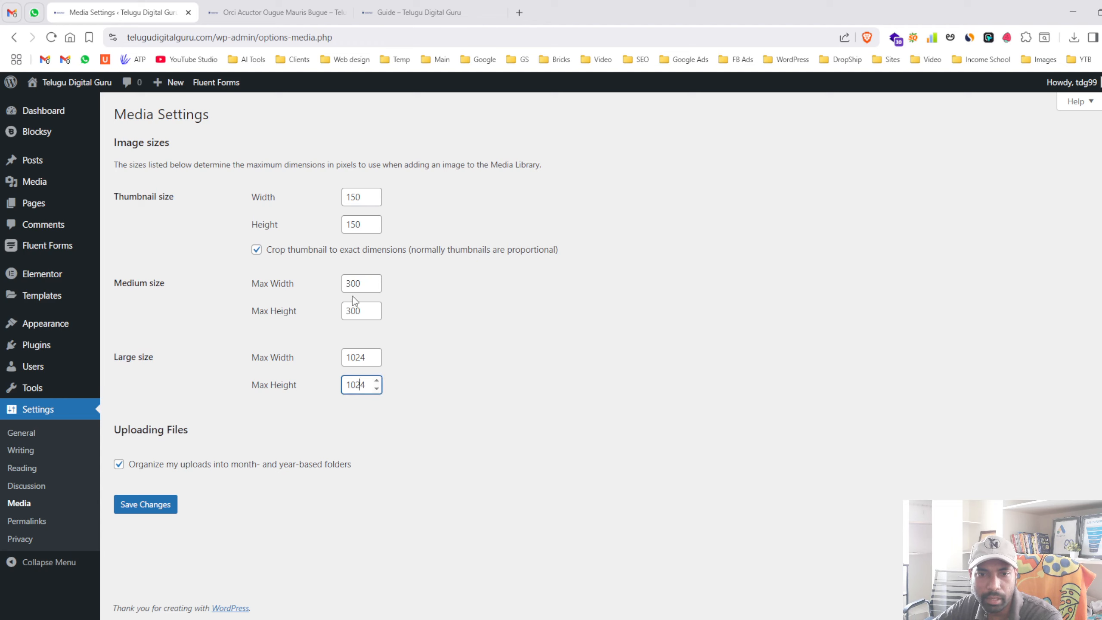
click(366, 203)
click(358, 226)
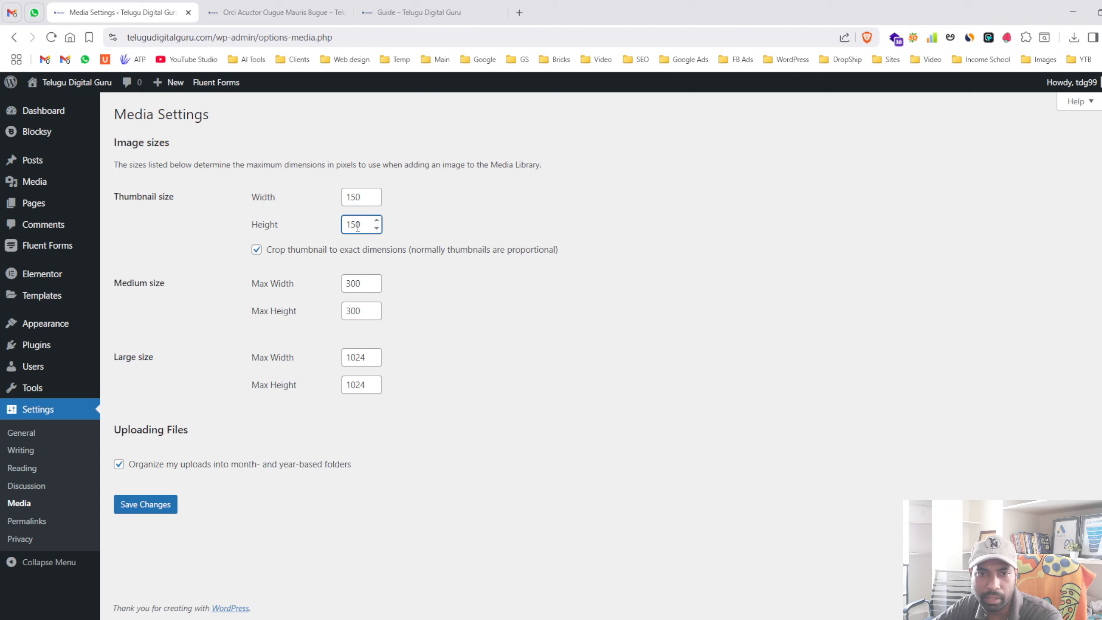
double_click(353, 195)
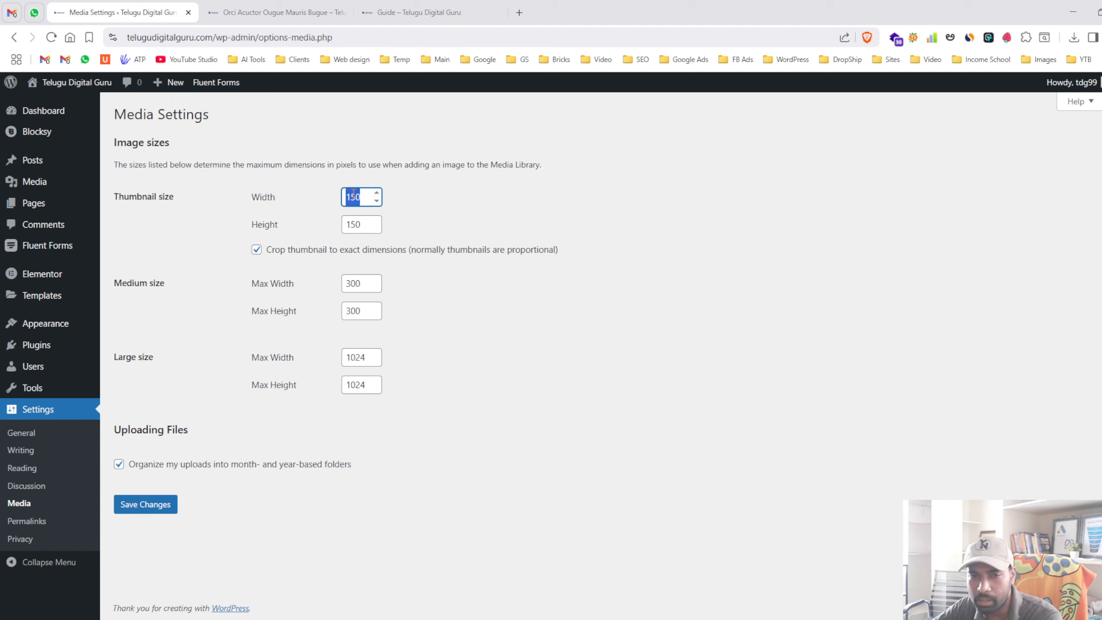
text(0)
double_click(349, 227)
text(0)
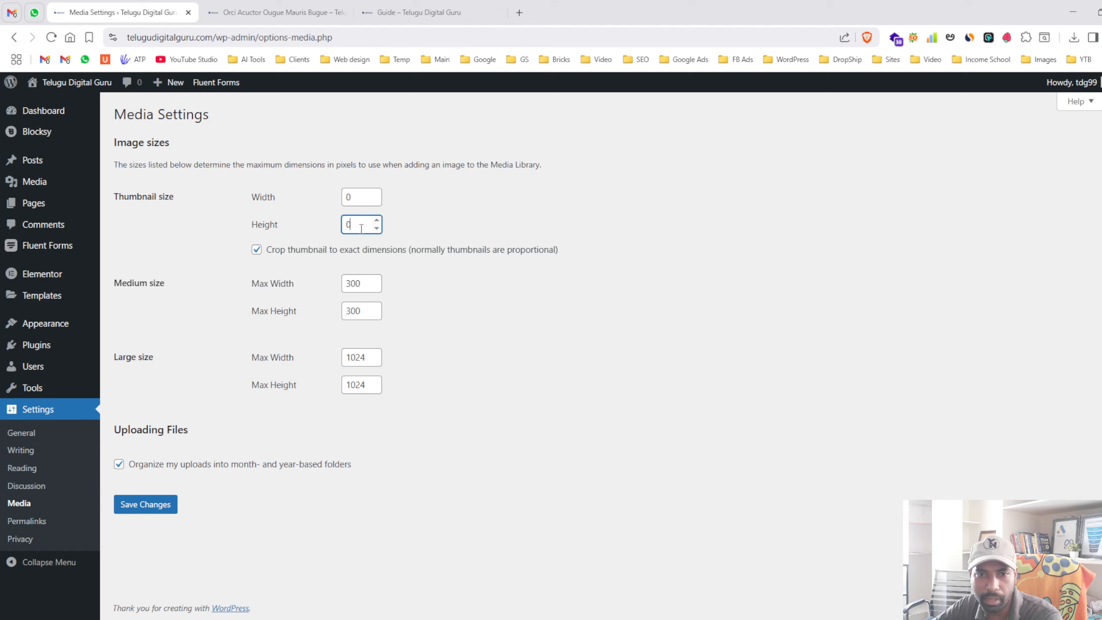
click(482, 251)
double_click(285, 250)
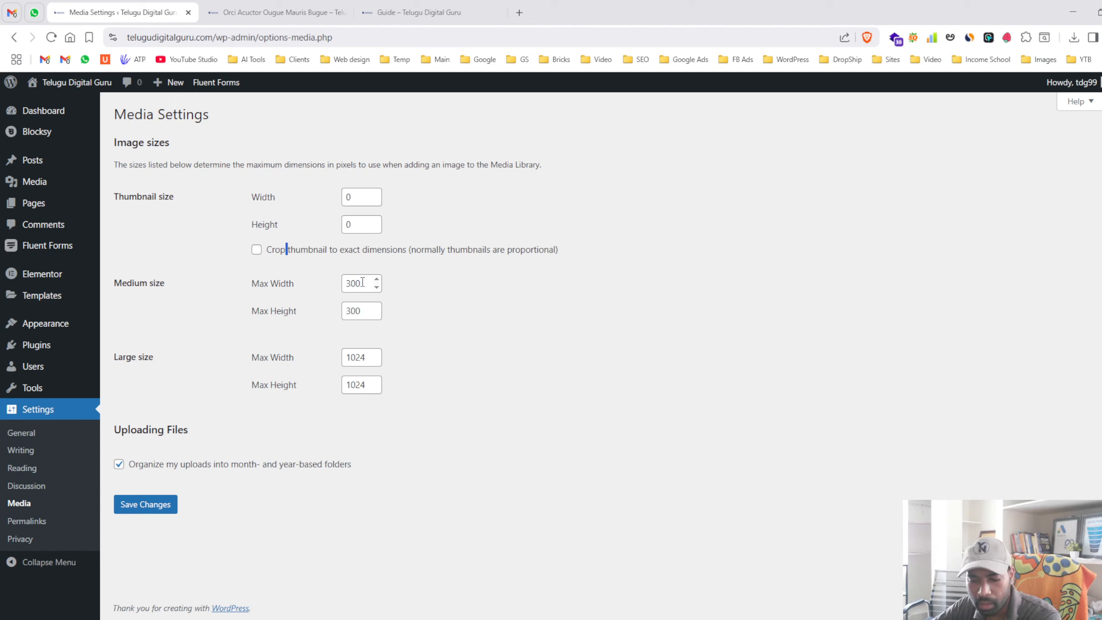
- Set the medium and large maximum width and height all to 0
drag(363, 282, 321, 287)
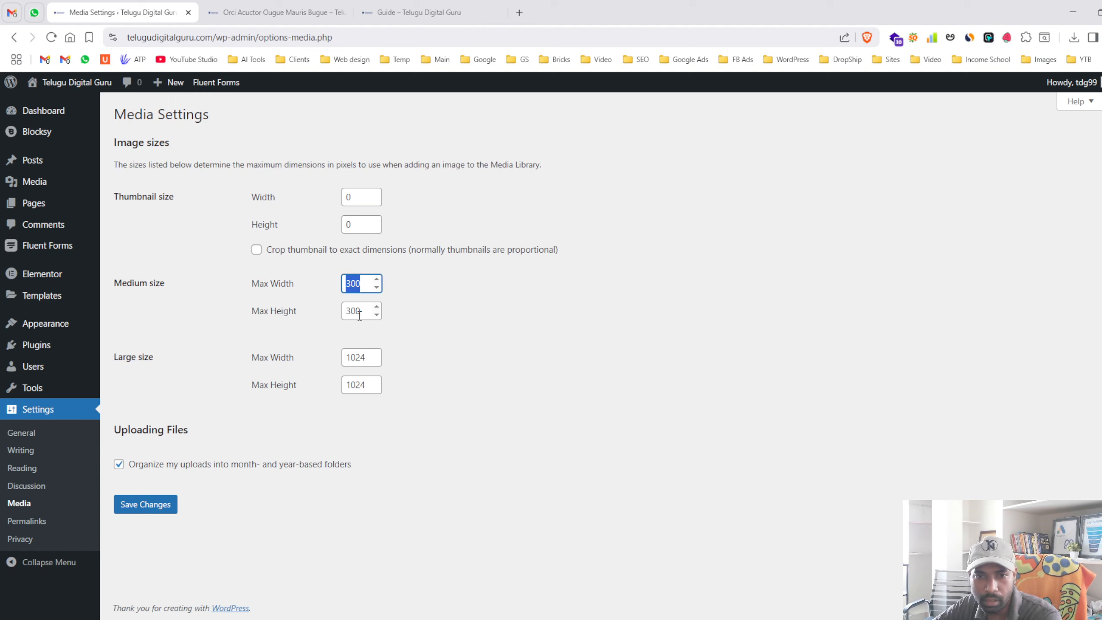
text(0)
key(Tab)
text(0)
double_click(369, 360)
text(0)
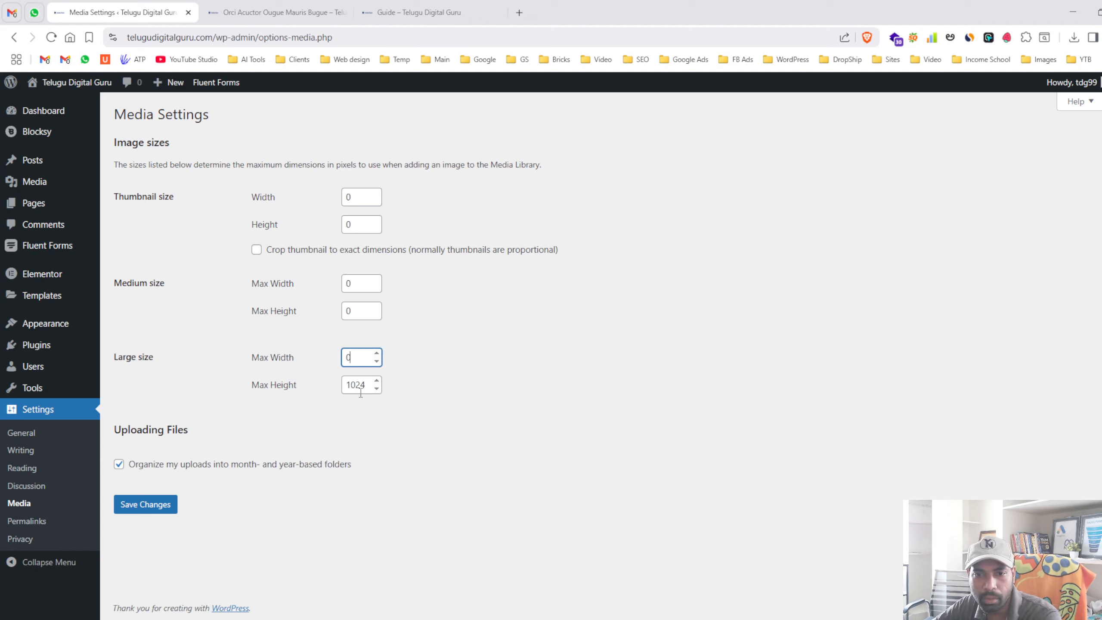
drag(370, 392, 338, 395)
text(0)
click(509, 420)
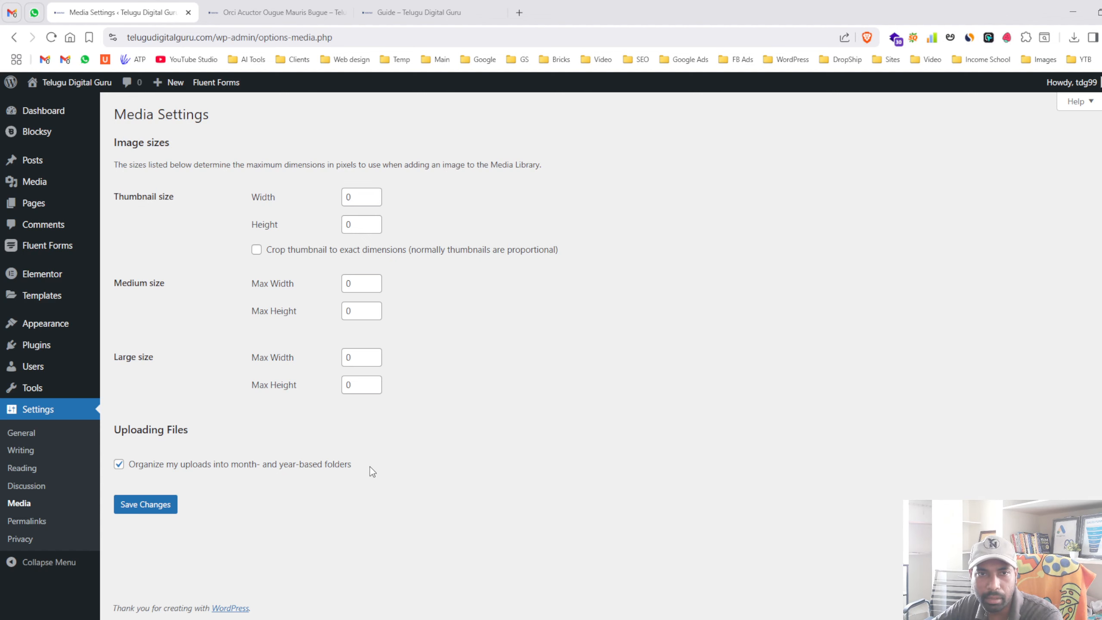
- Open the post's article-thumb-6.webp image in its own tab and inspect its 2024/02 folder path
click(244, 5)
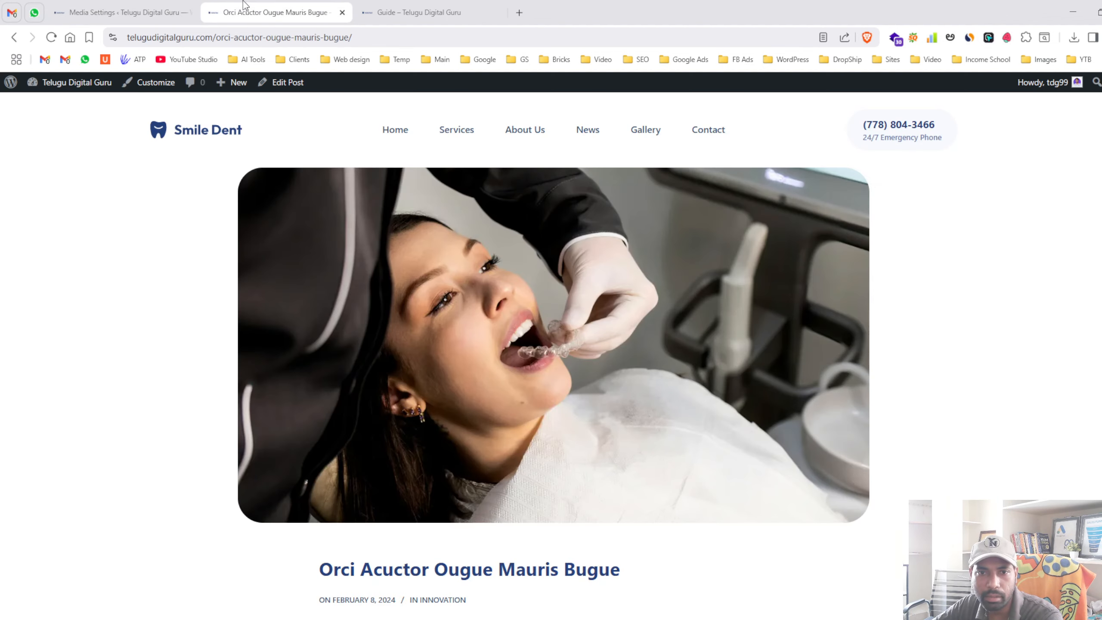
middle_click(442, 267)
click(427, 14)
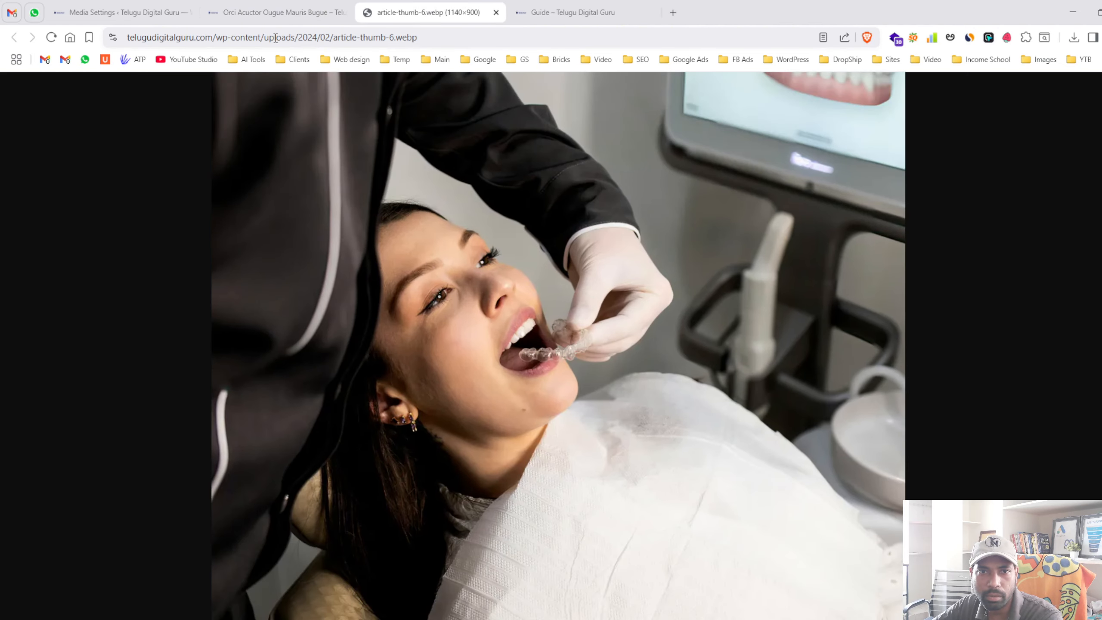
double_click(299, 38)
mouse_move(349, 38)
mouse_down()
mouse_move(374, 38)
mouse_move(337, 38)
mouse_move(385, 38)
mouse_move(359, 38)
mouse_up()
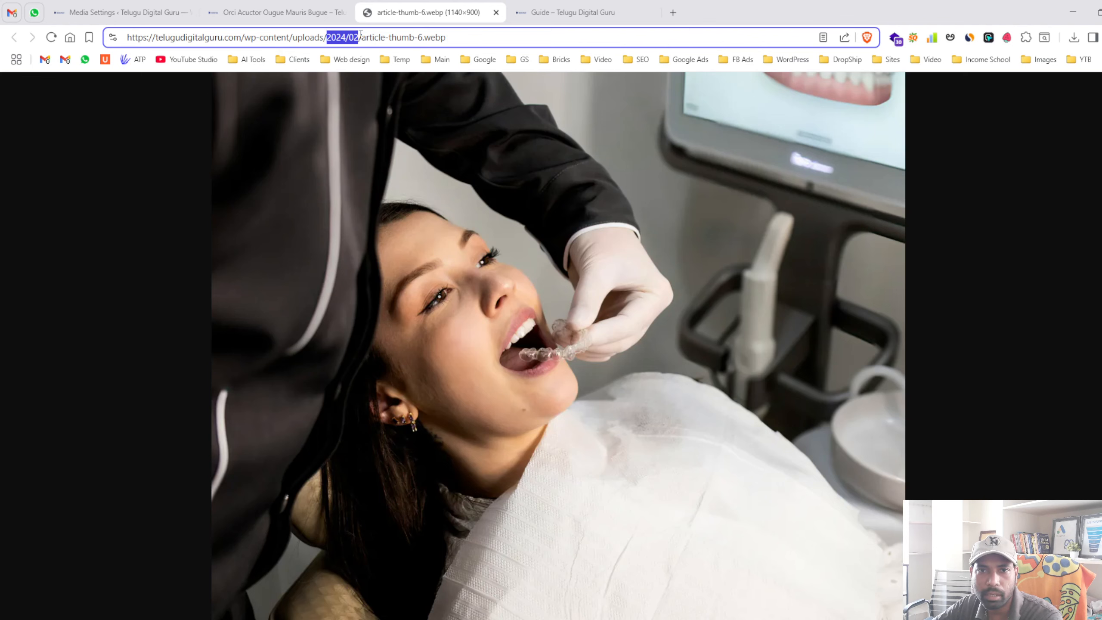
click(270, 7)
click(166, 6)
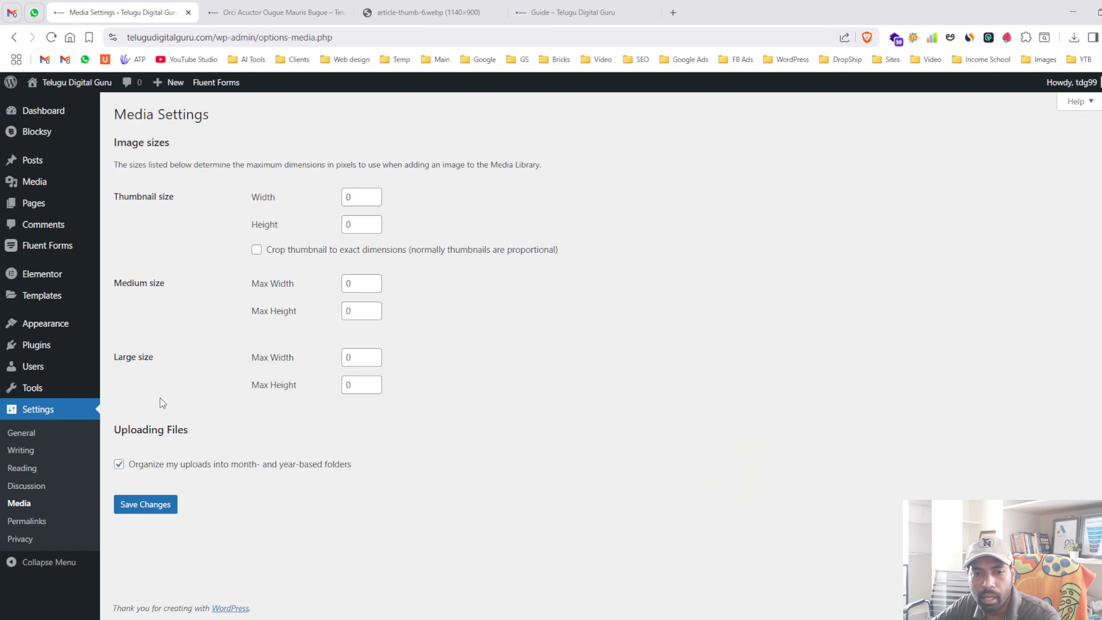
- Save Media Settings with month- and year-based upload folders still enabled
click(164, 469)
click(161, 466)
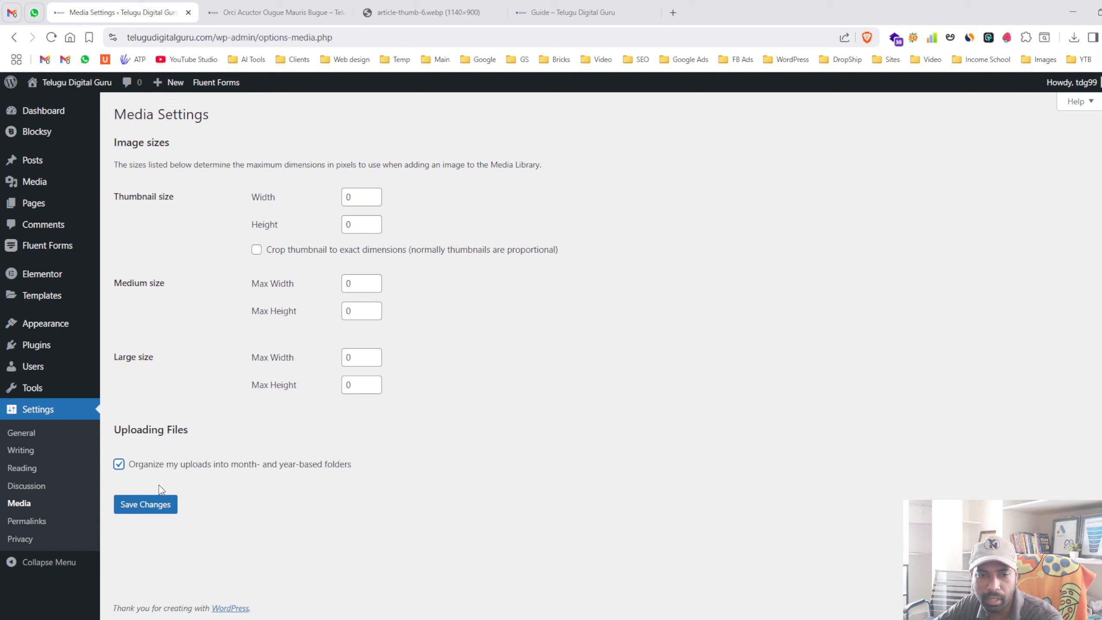
click(145, 504)
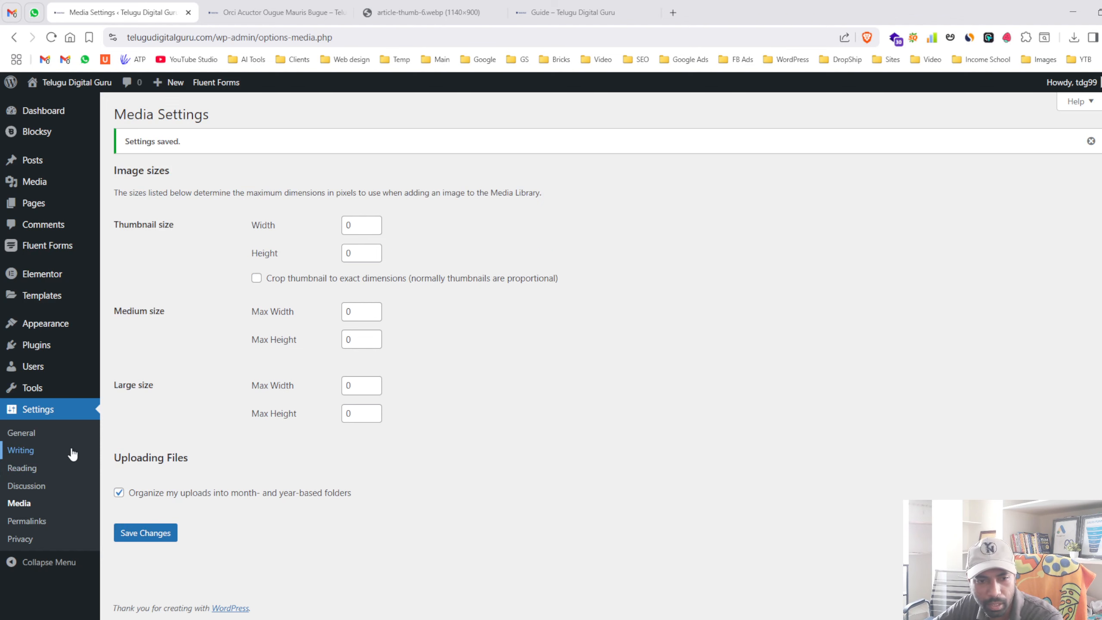
- Compare the post's slug-based address with the Post name permalink structure
click(47, 526)
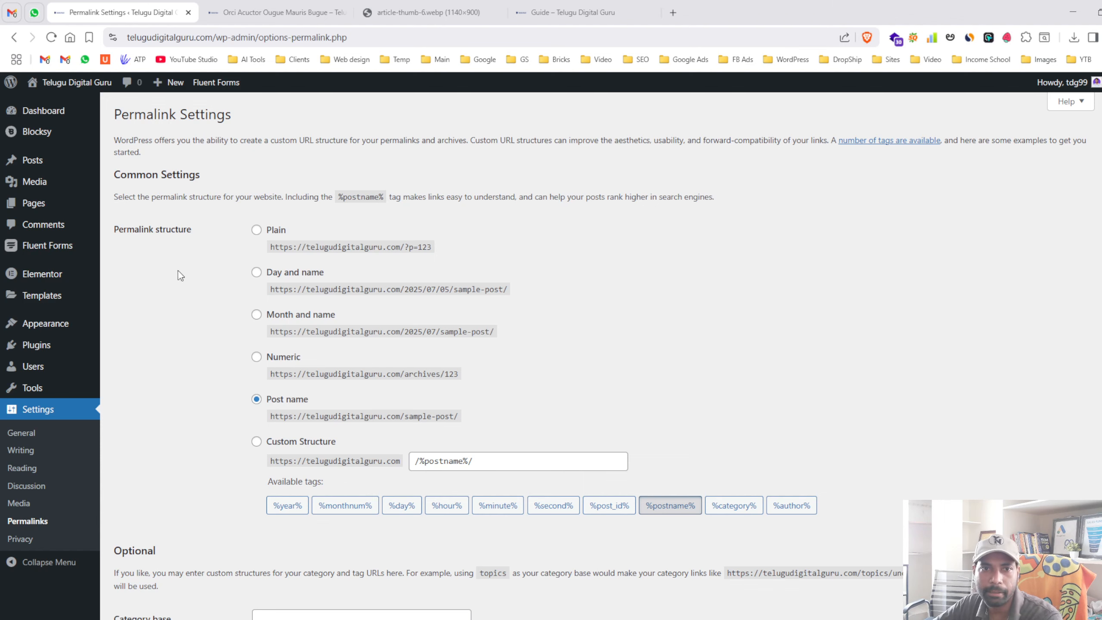
click(230, 9)
drag(216, 41, 353, 39)
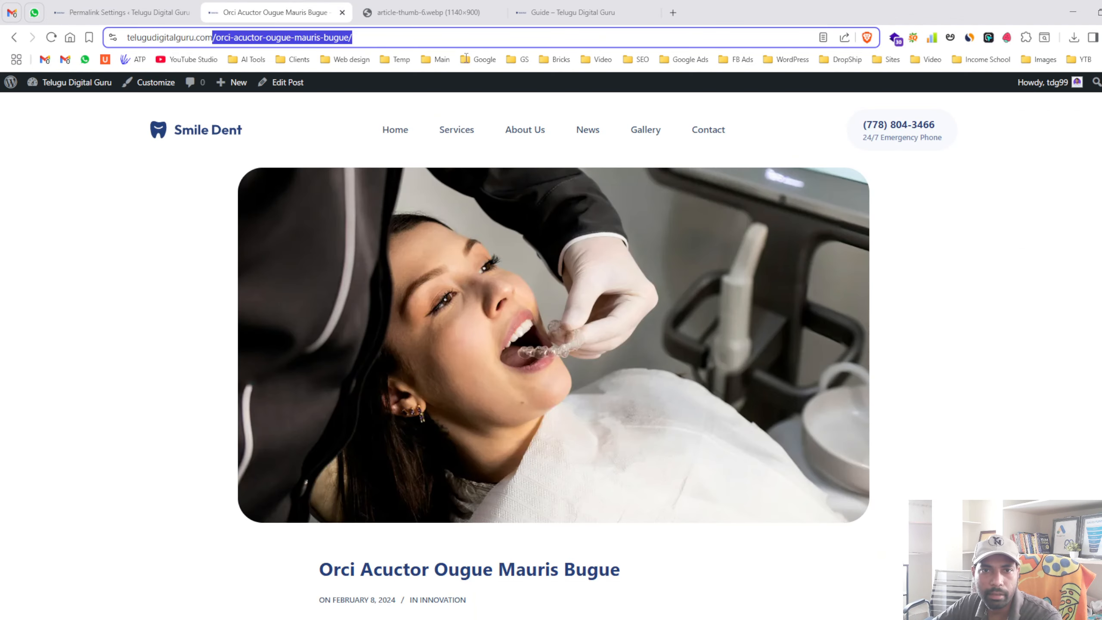
click(134, 10)
drag(271, 416, 457, 423)
click(456, 423)
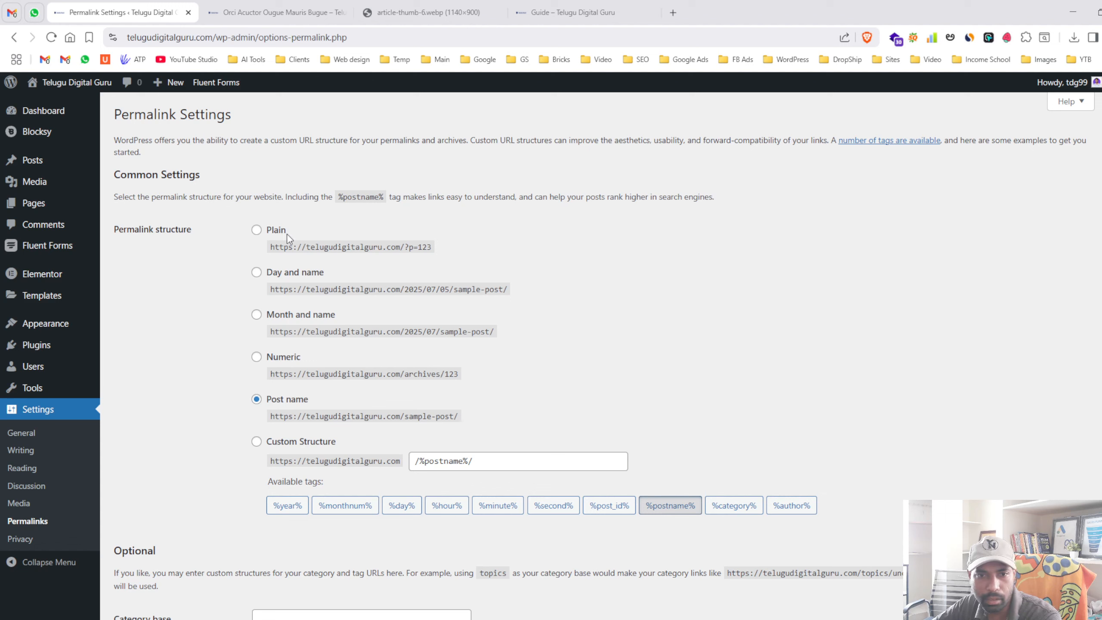
drag(110, 230, 193, 416)
click(194, 416)
click(243, 12)
drag(380, 37, 242, 37)
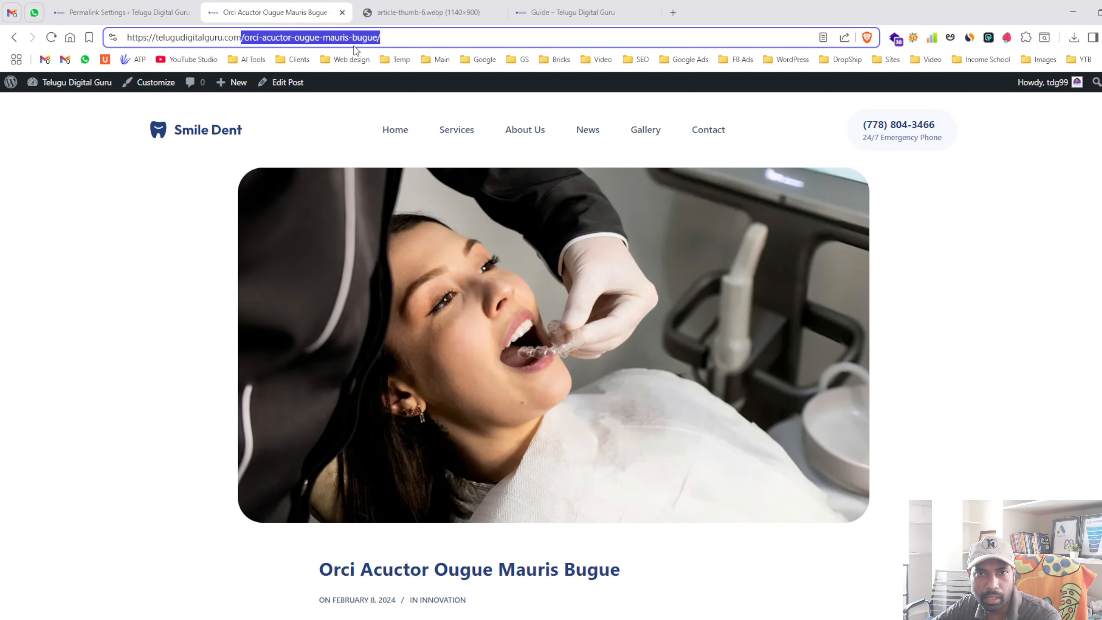
click(144, 9)
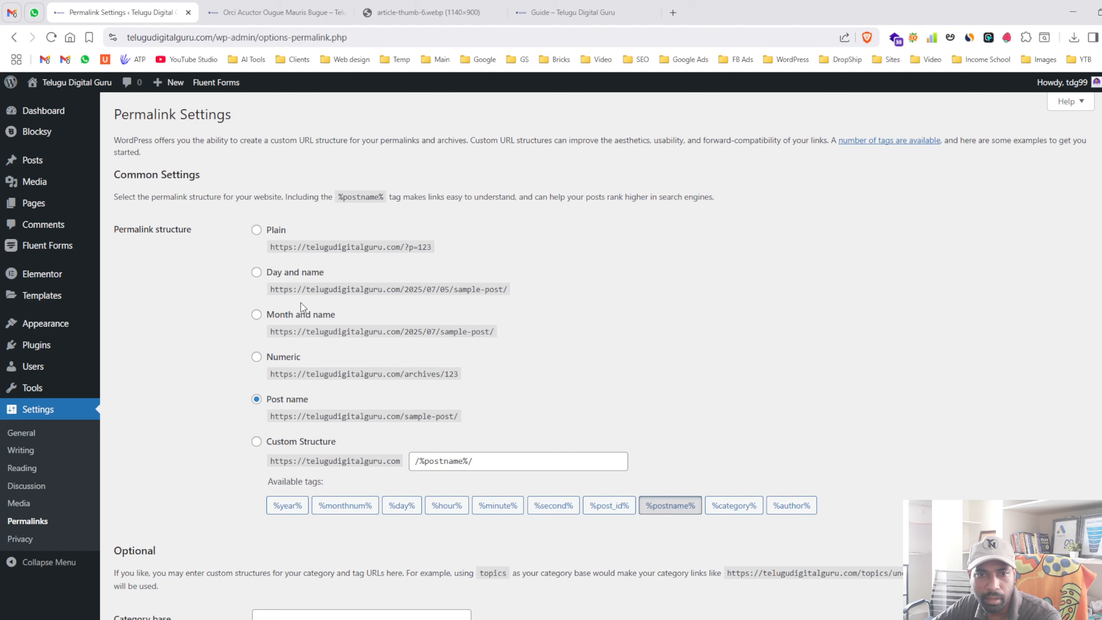
- Switch permalinks to Plain, save, and open News from the site menu
click(257, 230)
scroll(217, 366, down, 1)
scroll(215, 361, down, 3)
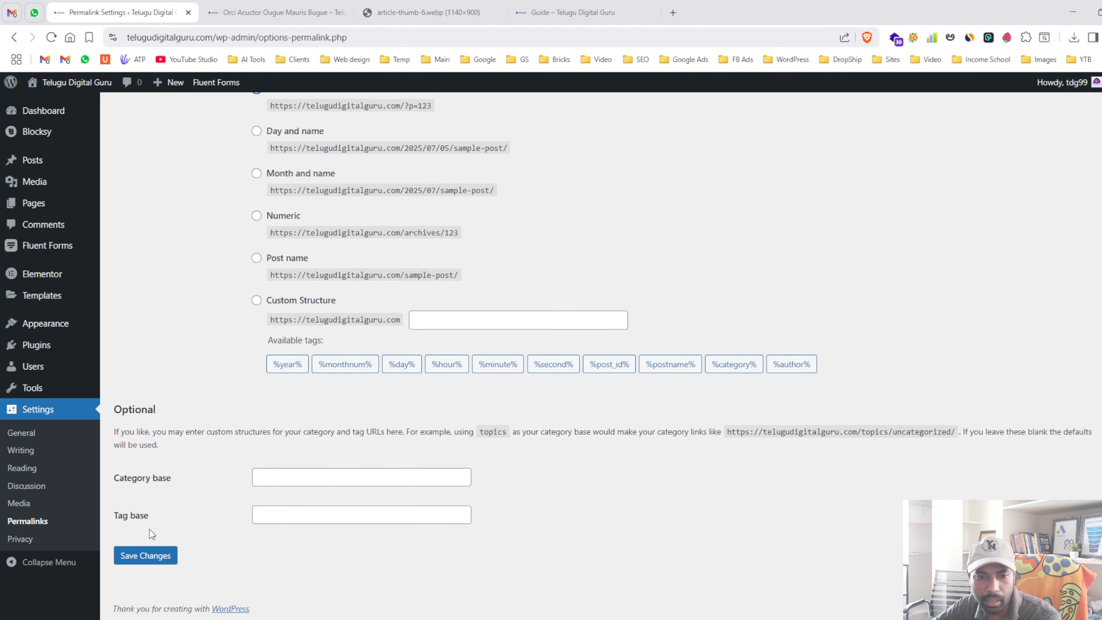
click(147, 555)
click(262, 7)
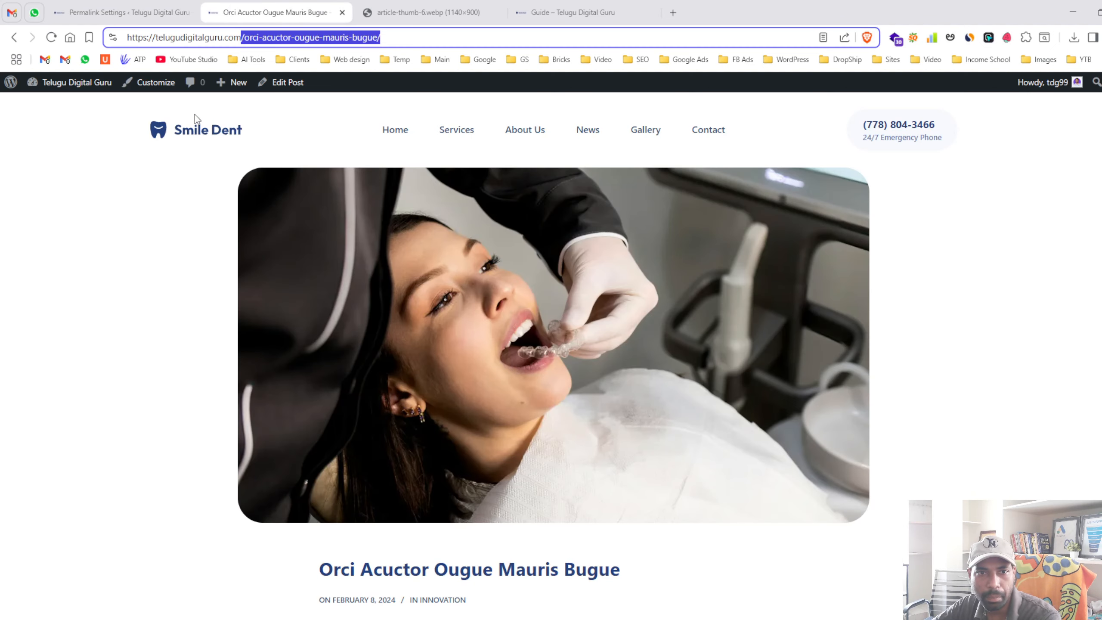
click(578, 135)
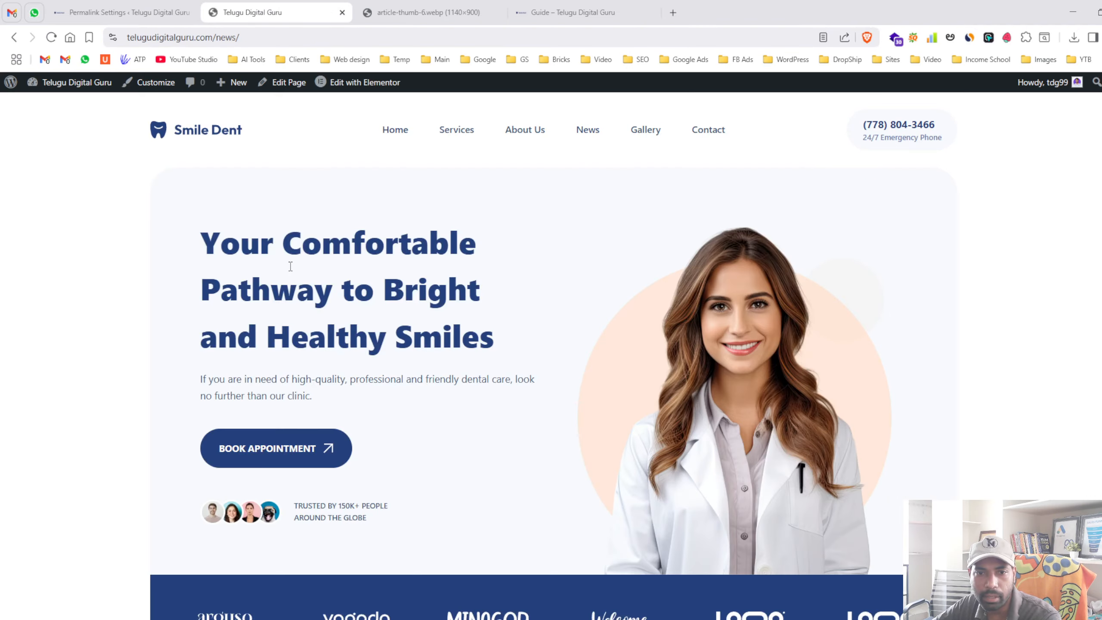
- Open and reload the empty News page at ?page_id=14, then return to the admin tab
scroll(304, 273, down, 15)
scroll(478, 290, down, 20)
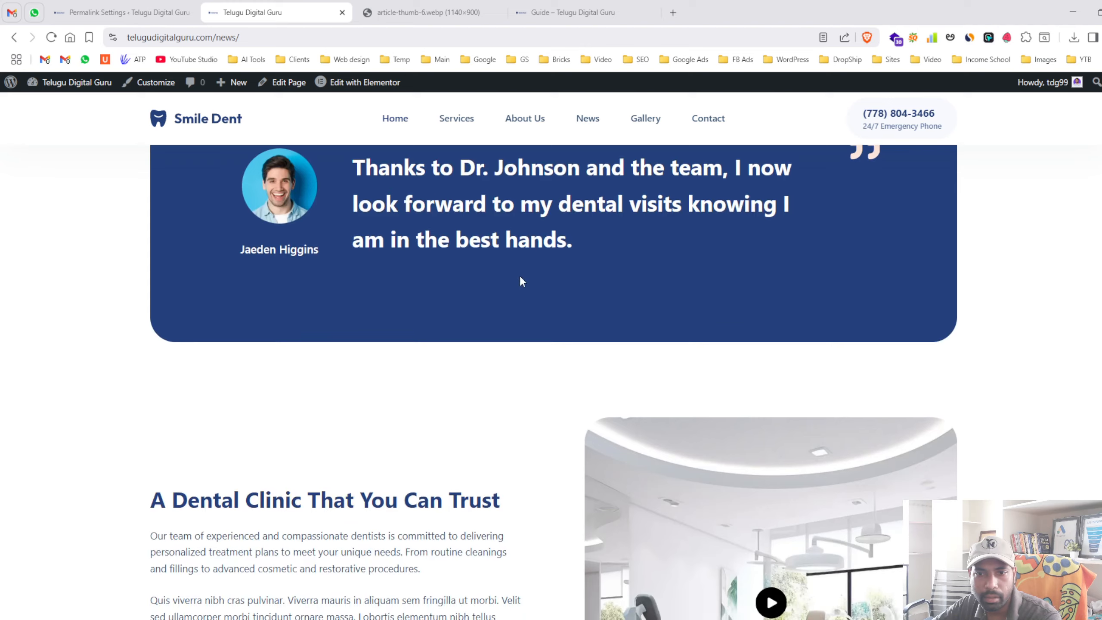
scroll(628, 183, up, 3)
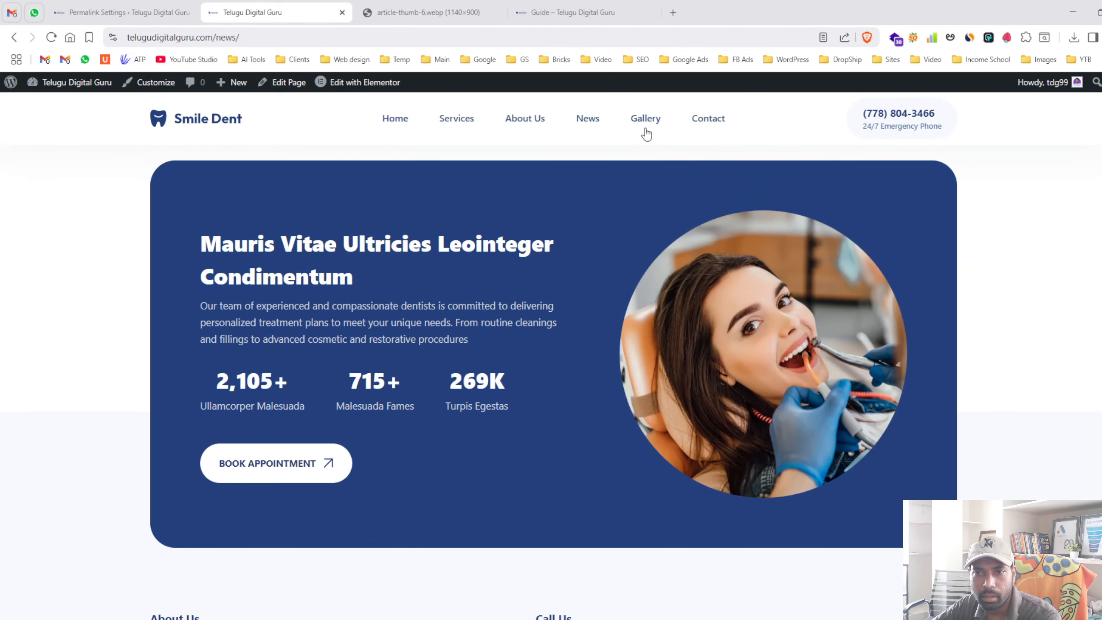
click(590, 121)
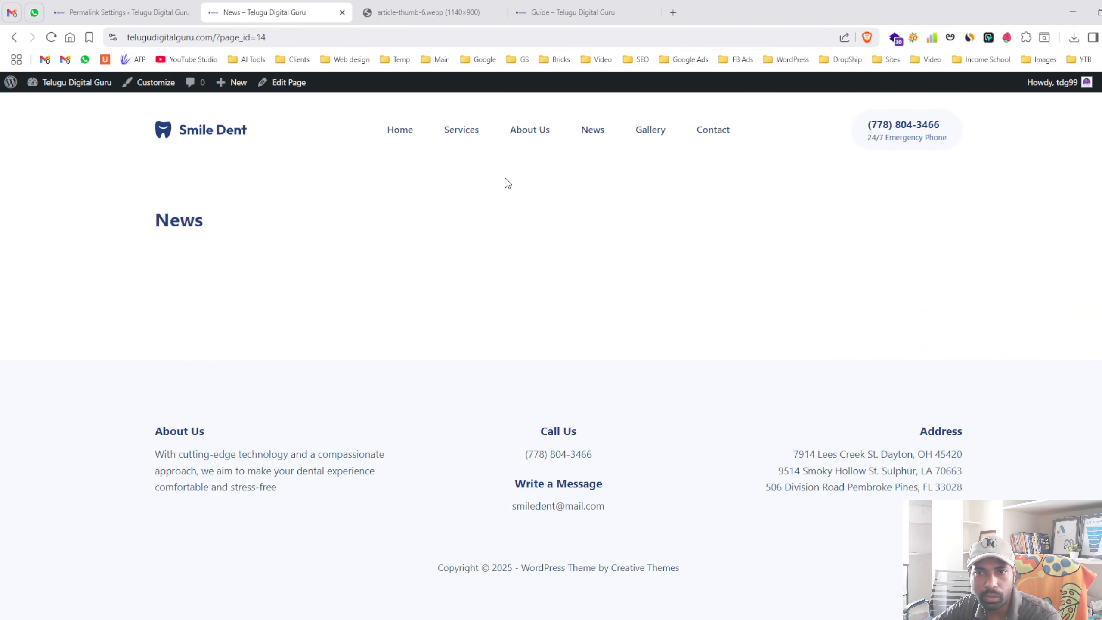
click(597, 132)
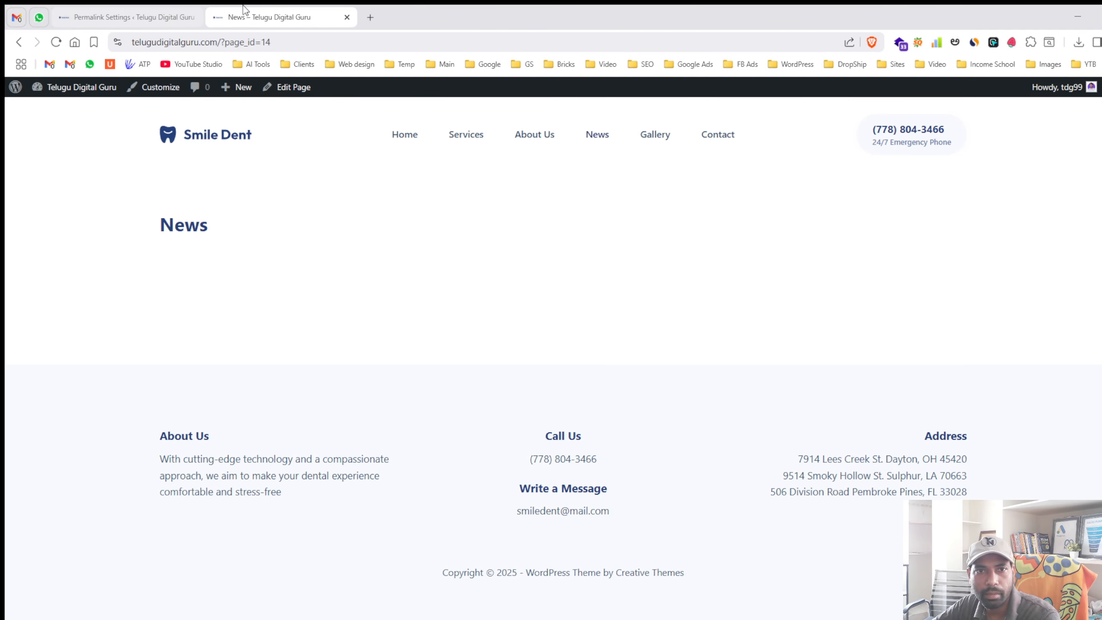
click(144, 17)
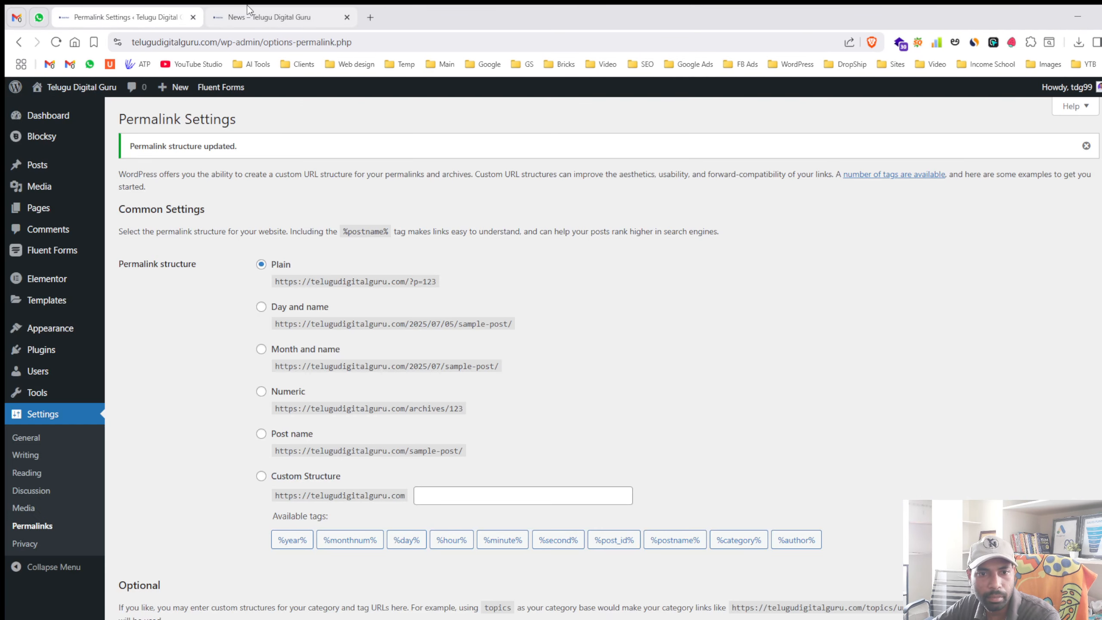
- Make News the posts page in Reading Settings and save
click(48, 474)
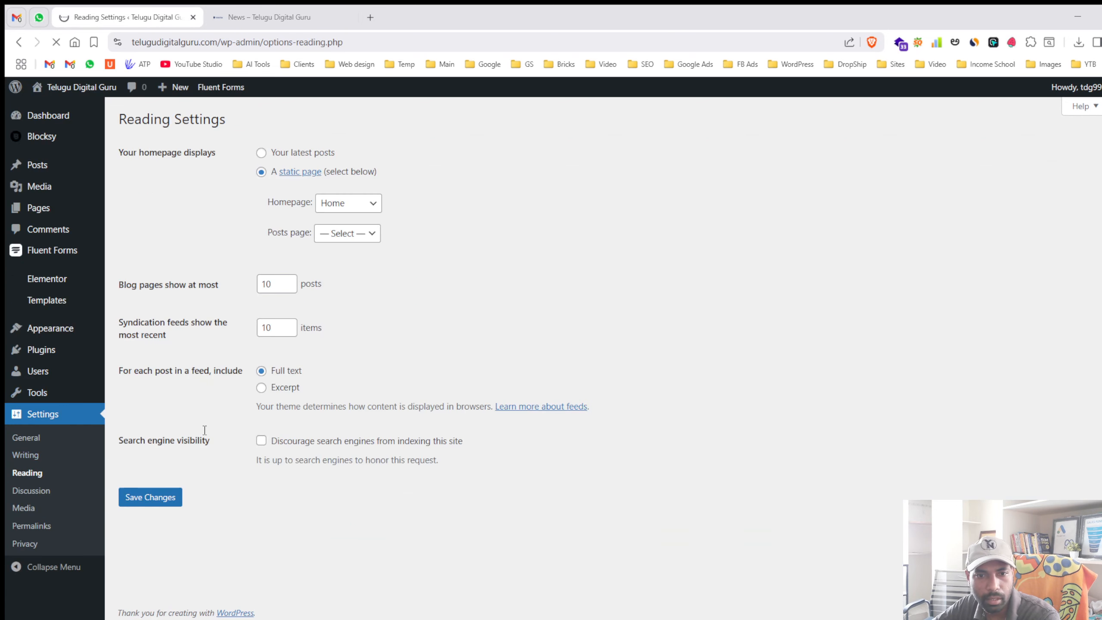
click(347, 233)
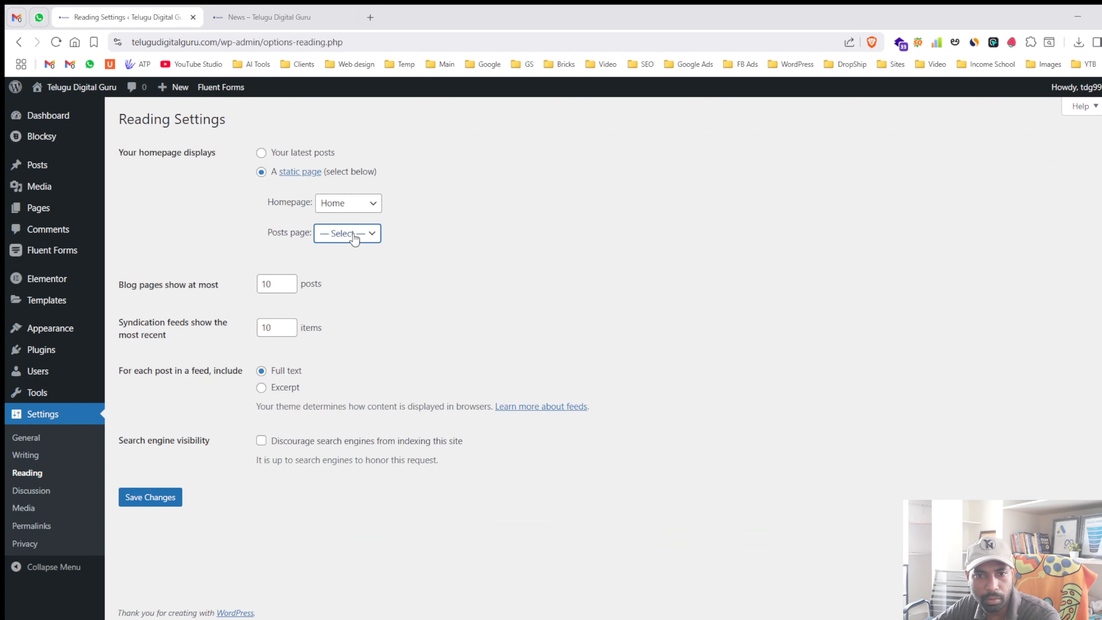
click(346, 324)
click(166, 498)
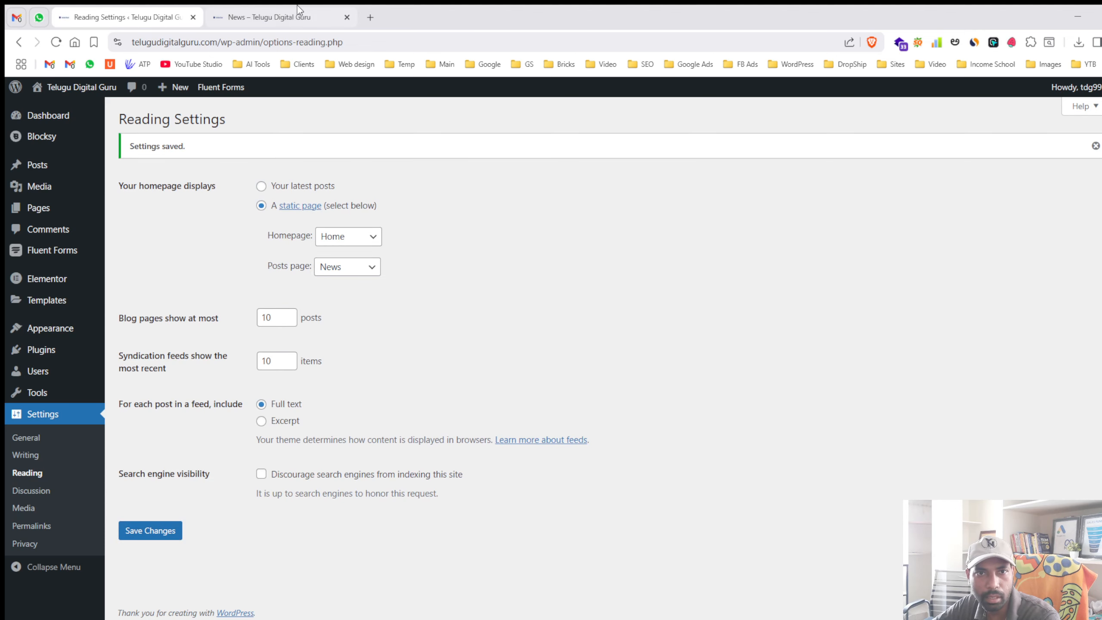
- Check the News post grid and the plain ?page_id=14, ?p=360 and ?p=357 addresses
click(304, 17)
click(611, 142)
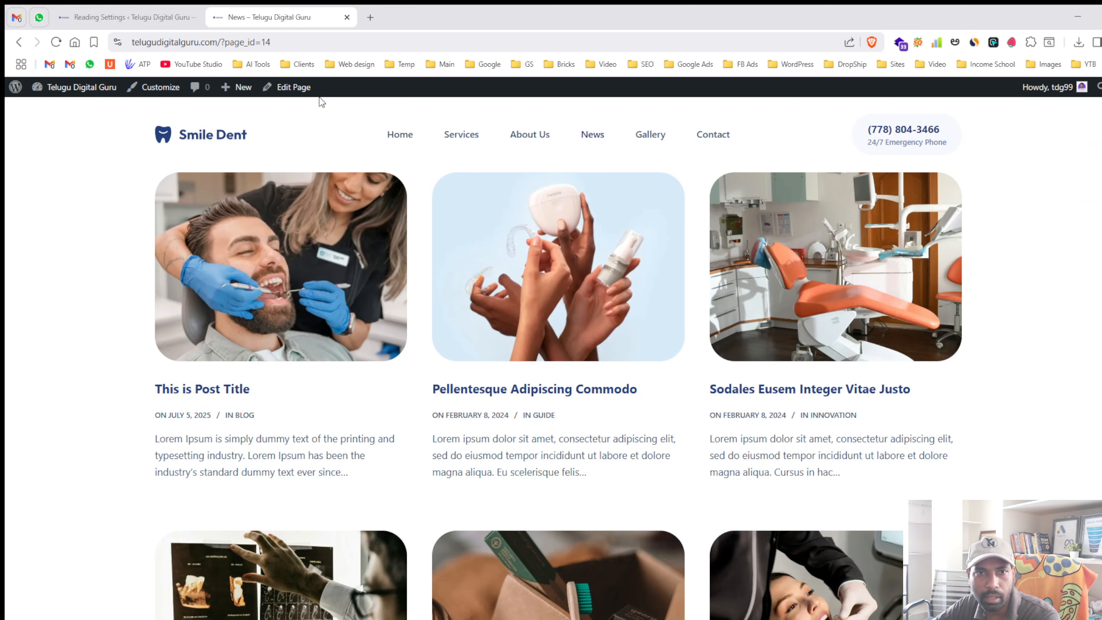
drag(219, 42, 308, 41)
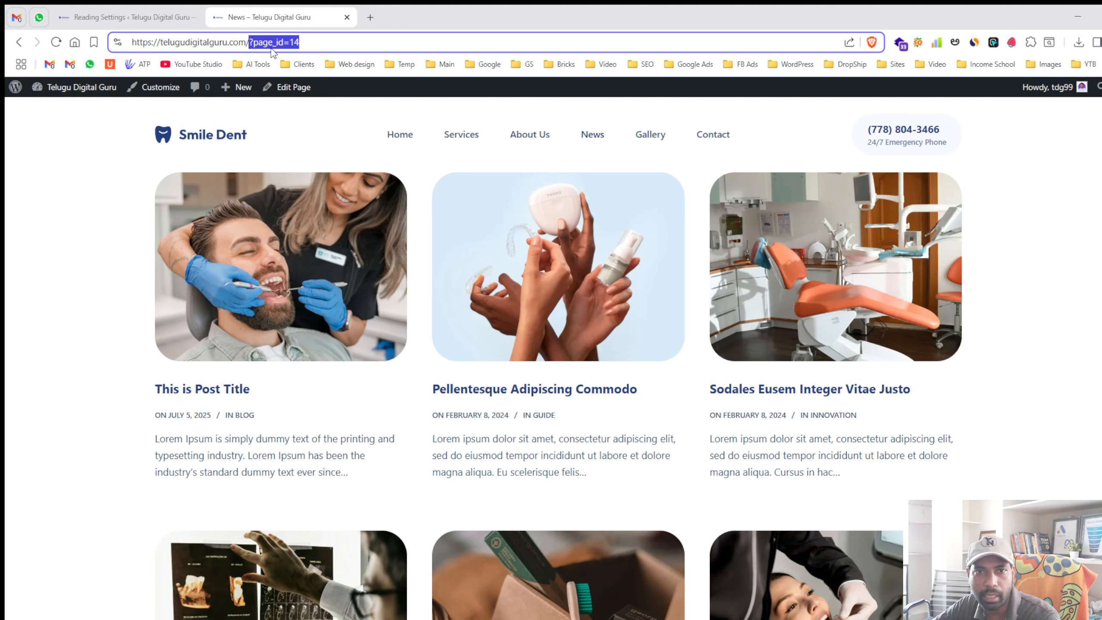
click(605, 390)
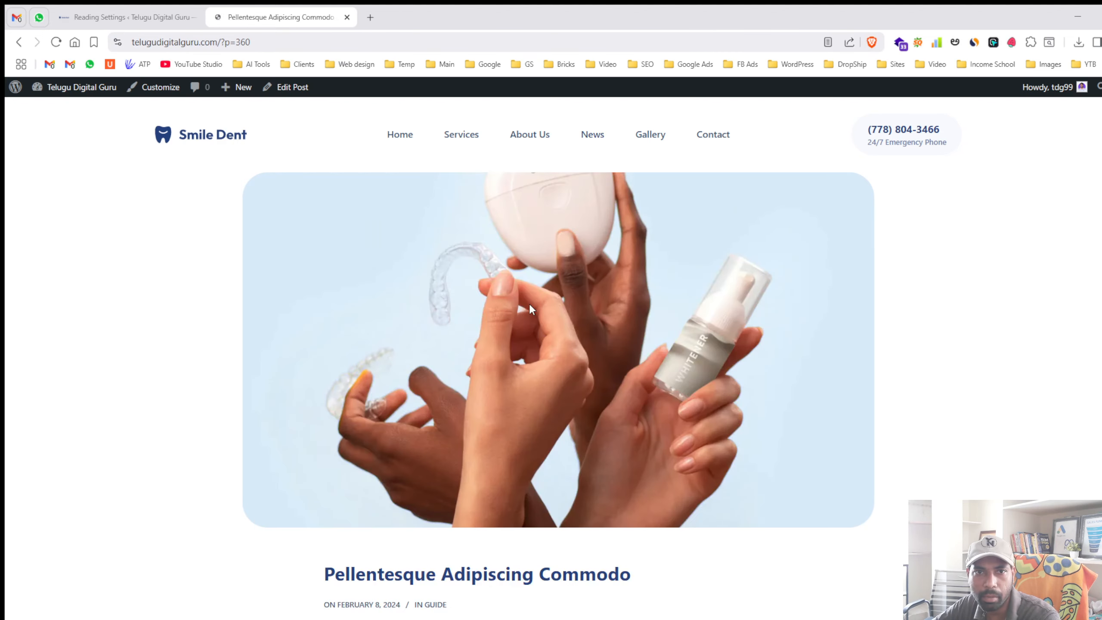
drag(230, 42, 281, 33)
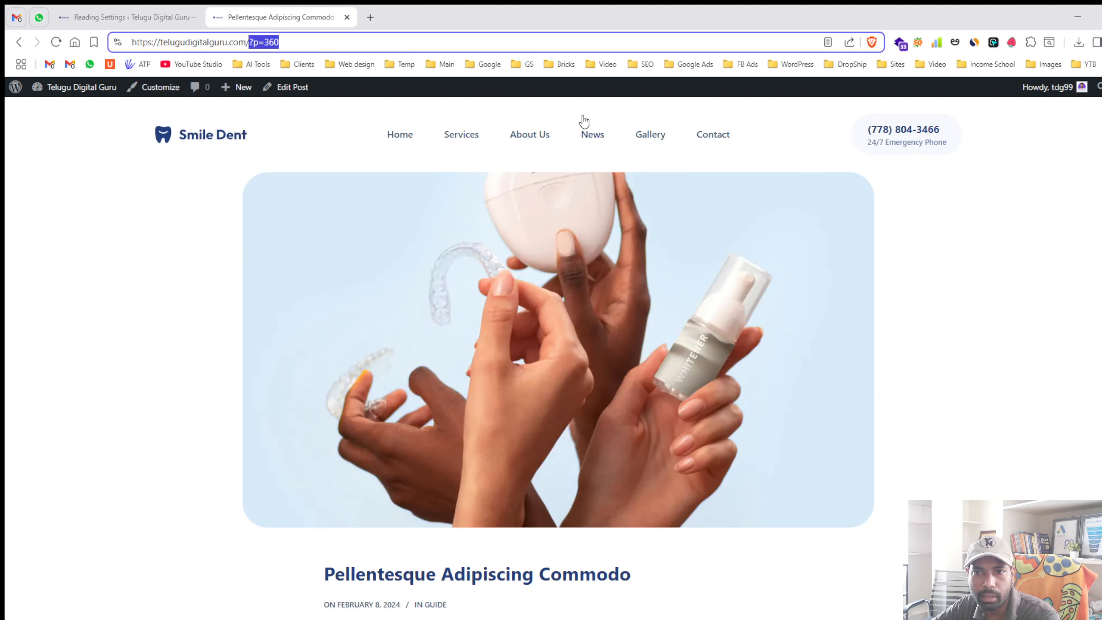
key(Return)
click(708, 364)
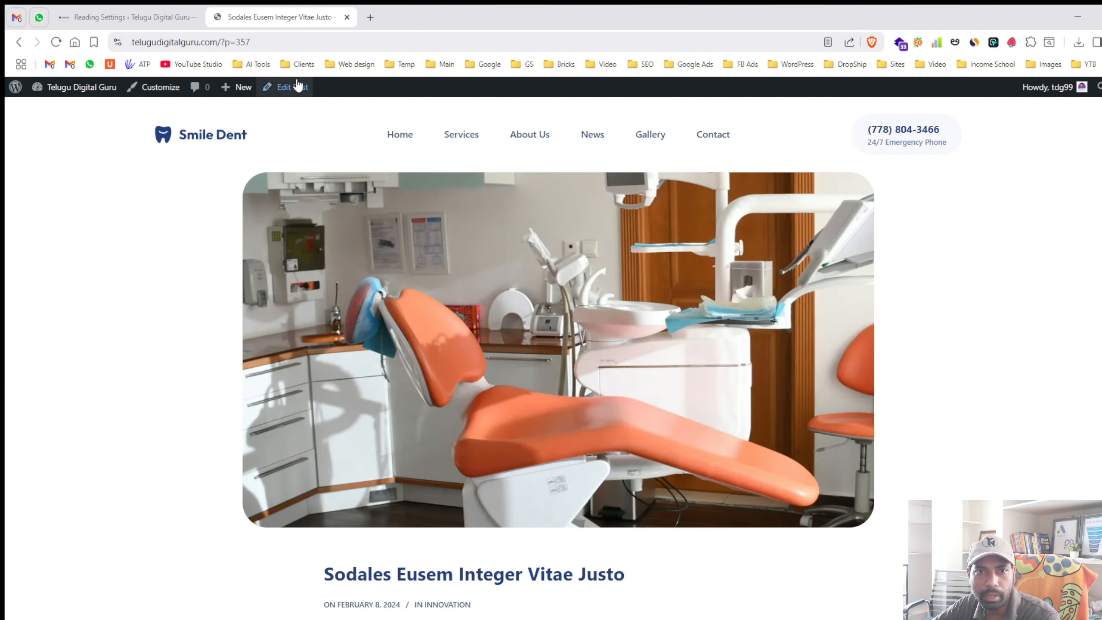
click(219, 43)
drag(219, 42, 252, 42)
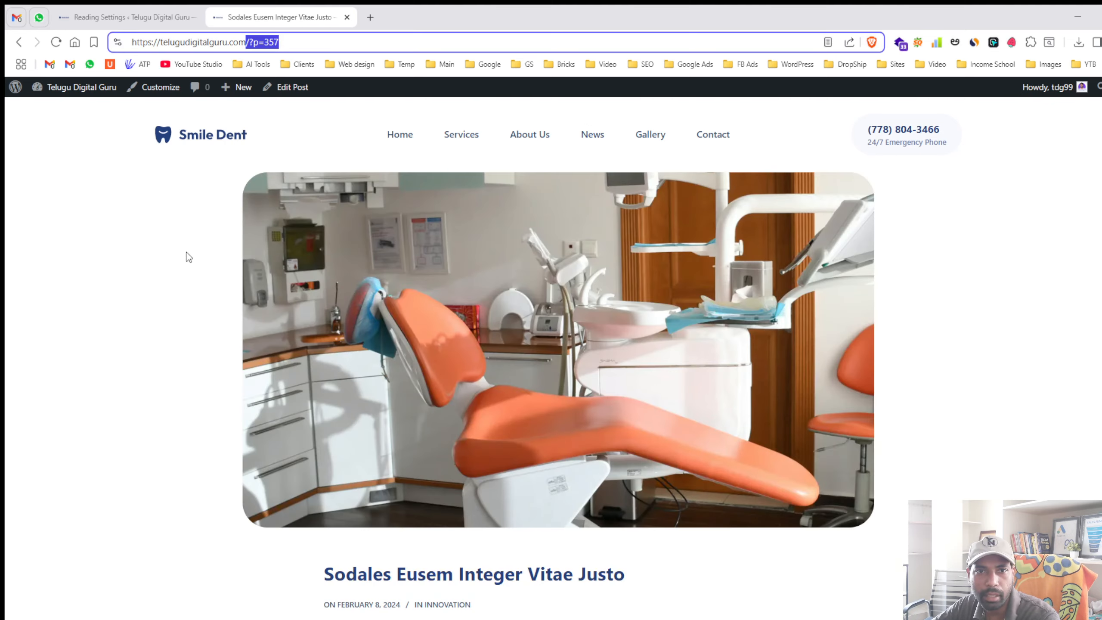
click(92, 17)
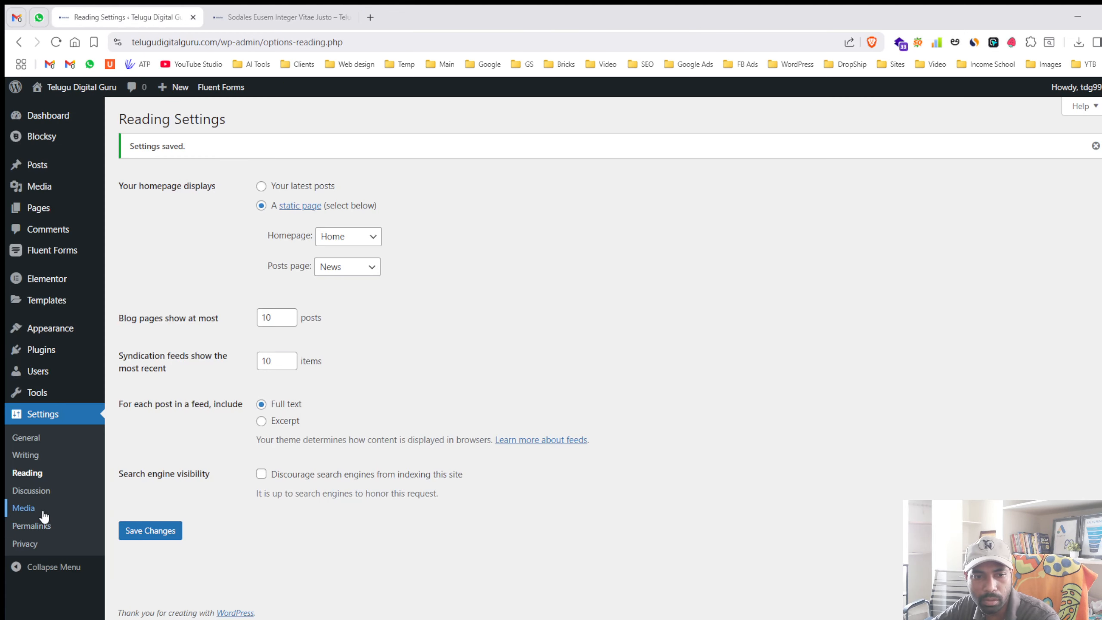
- Switch the permalink structure to Day and name and save the change
click(46, 526)
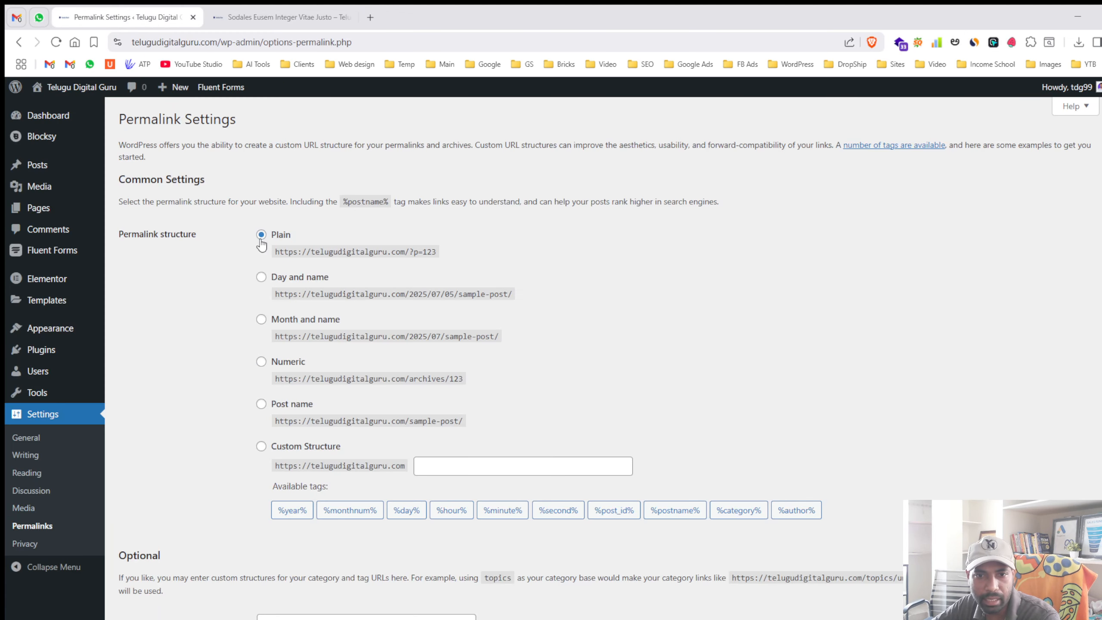
click(262, 278)
scroll(248, 468, down, 3)
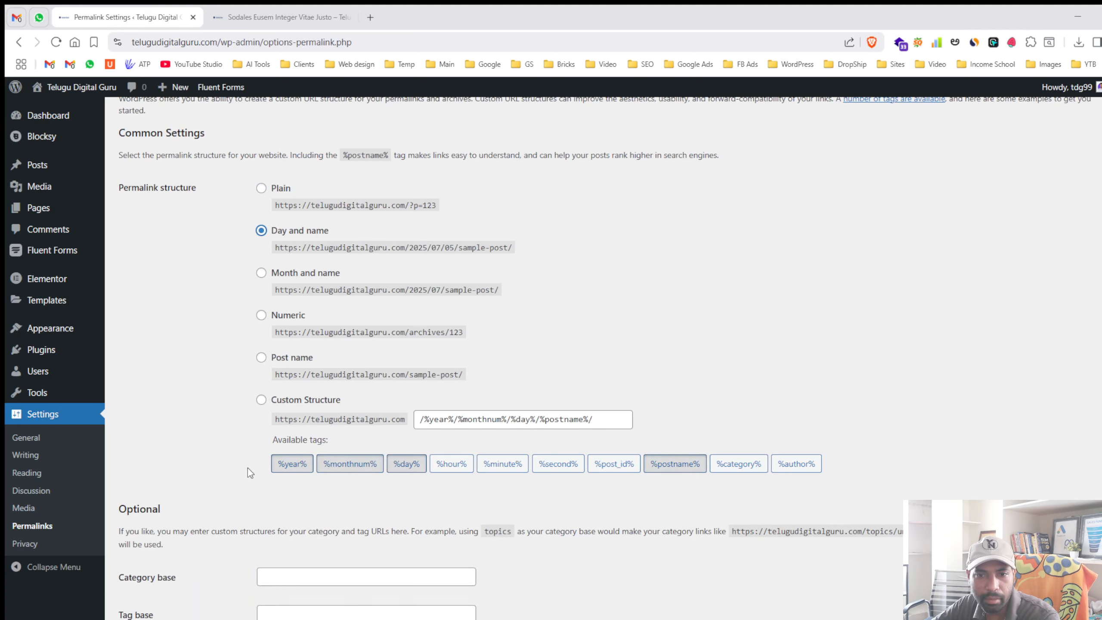
click(150, 560)
- Check that the News page and the site's home page still load under the new permalinks
click(277, 16)
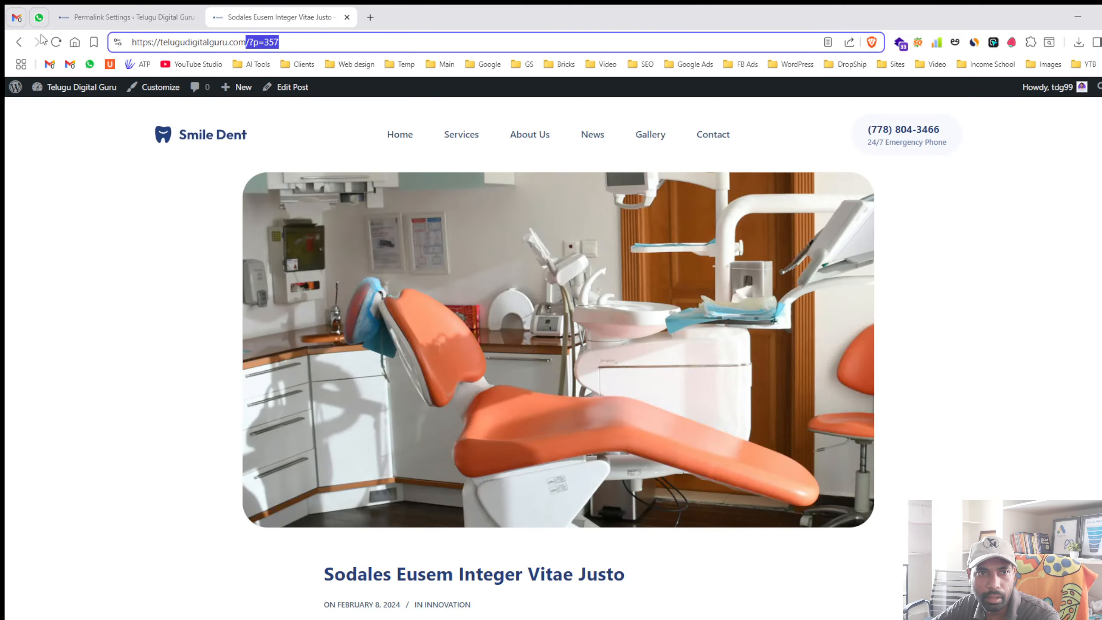
click(598, 140)
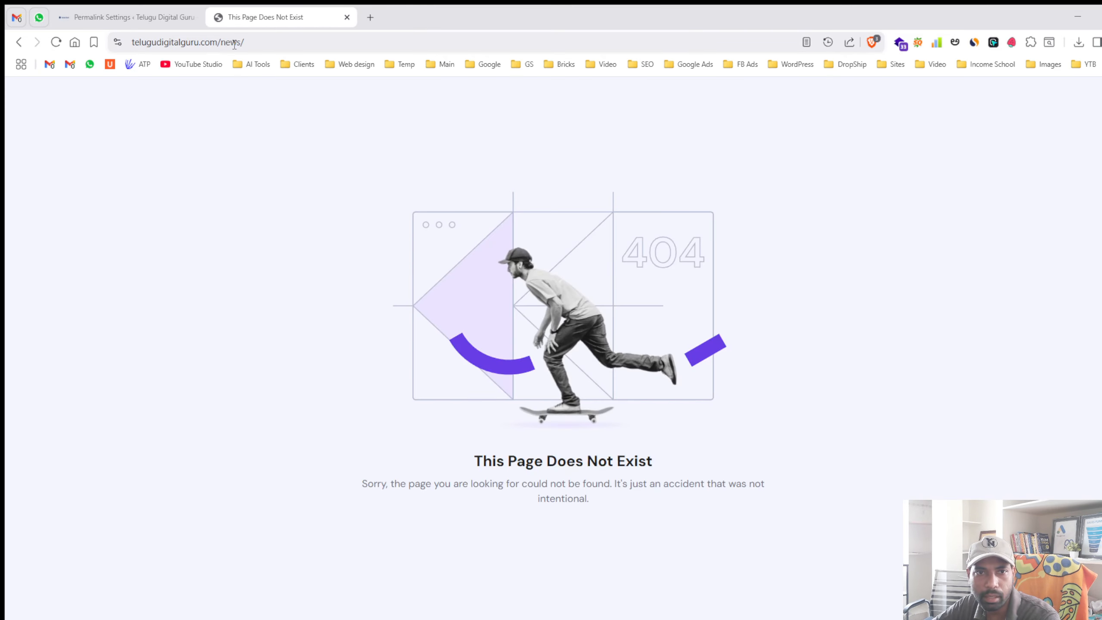
drag(217, 42, 332, 50)
key(BackSpace)
key(Return)
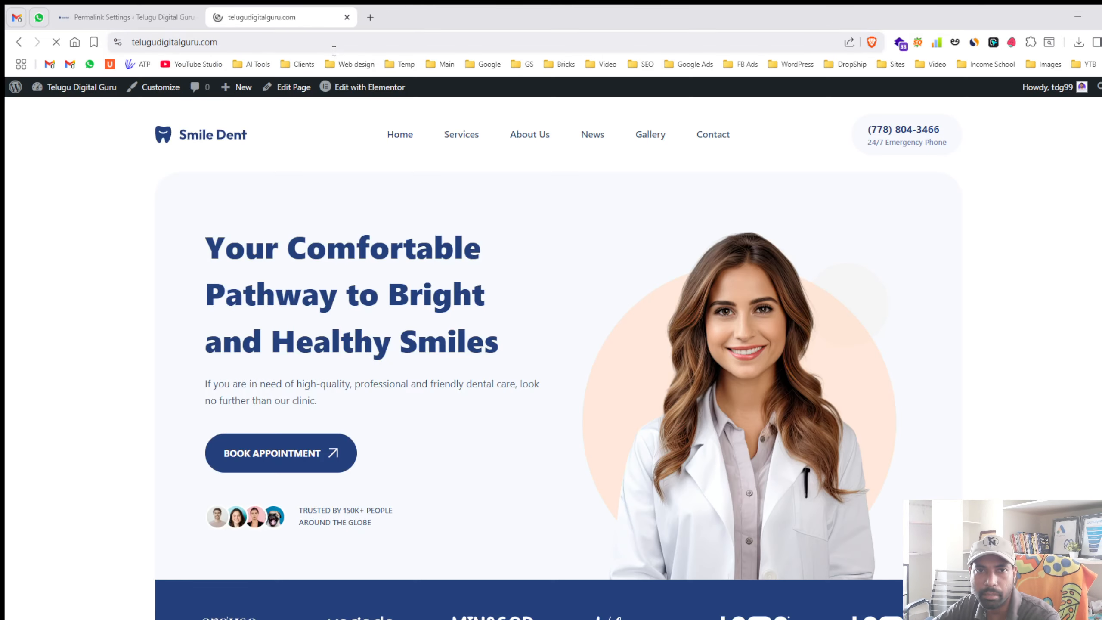
click(593, 132)
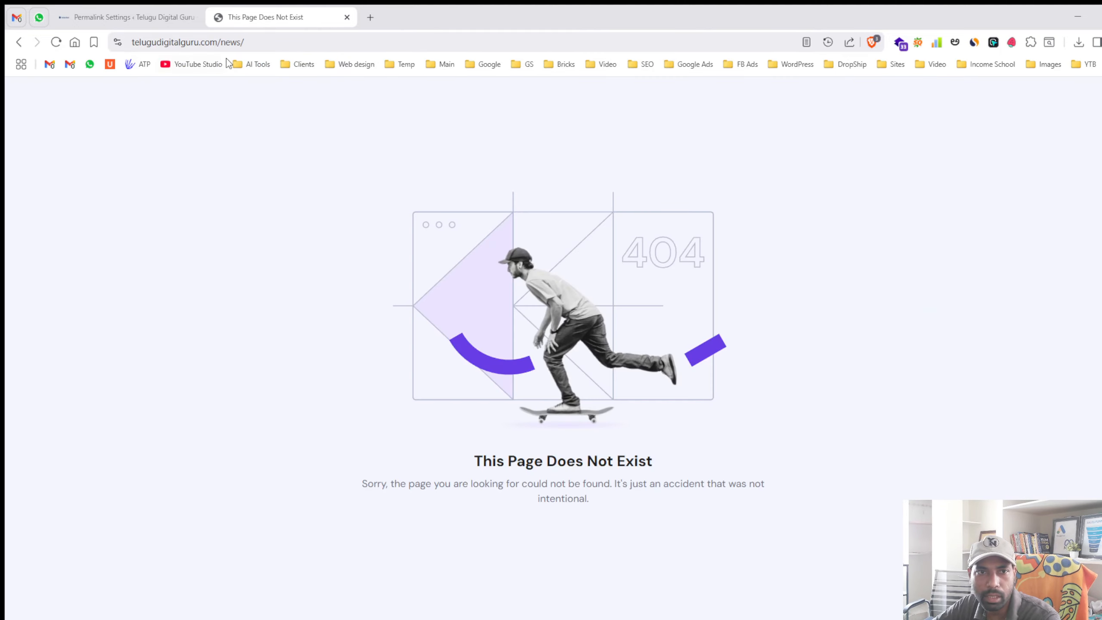
click(19, 42)
- Visit Services, About Us and the Diam Donec Adipiscing Risus post to confirm its /2024/02/08/ address
click(462, 134)
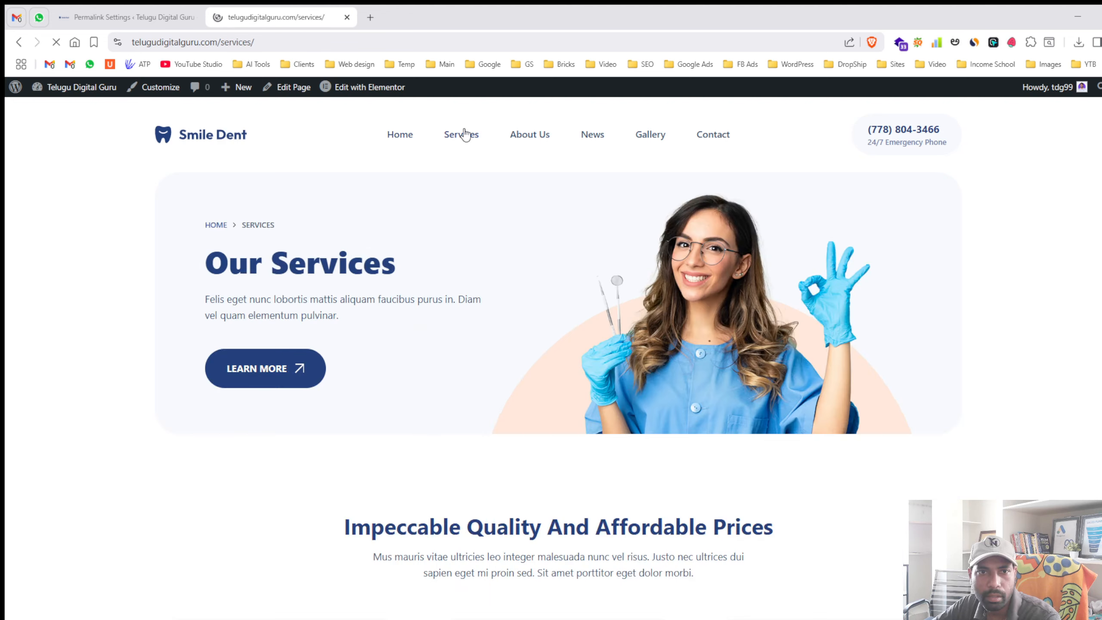
click(534, 137)
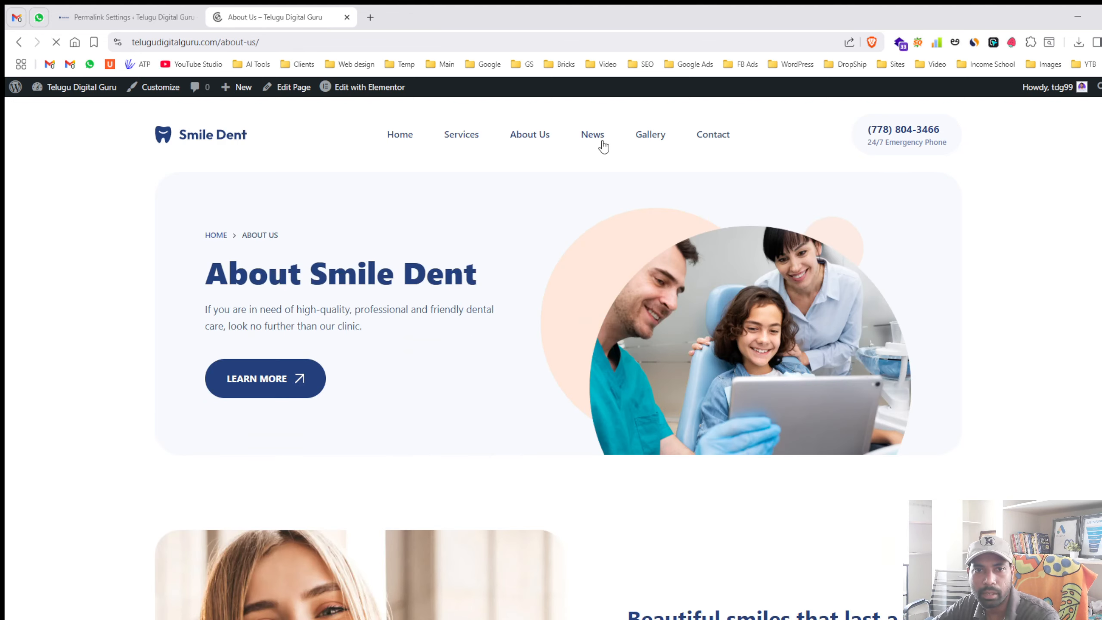
click(596, 138)
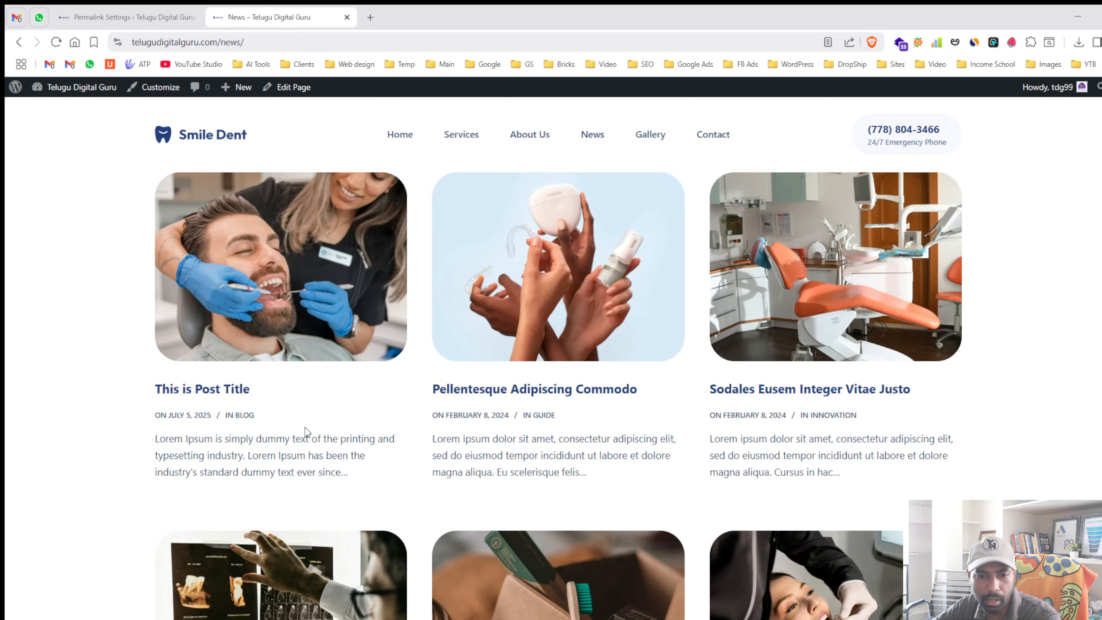
click(288, 557)
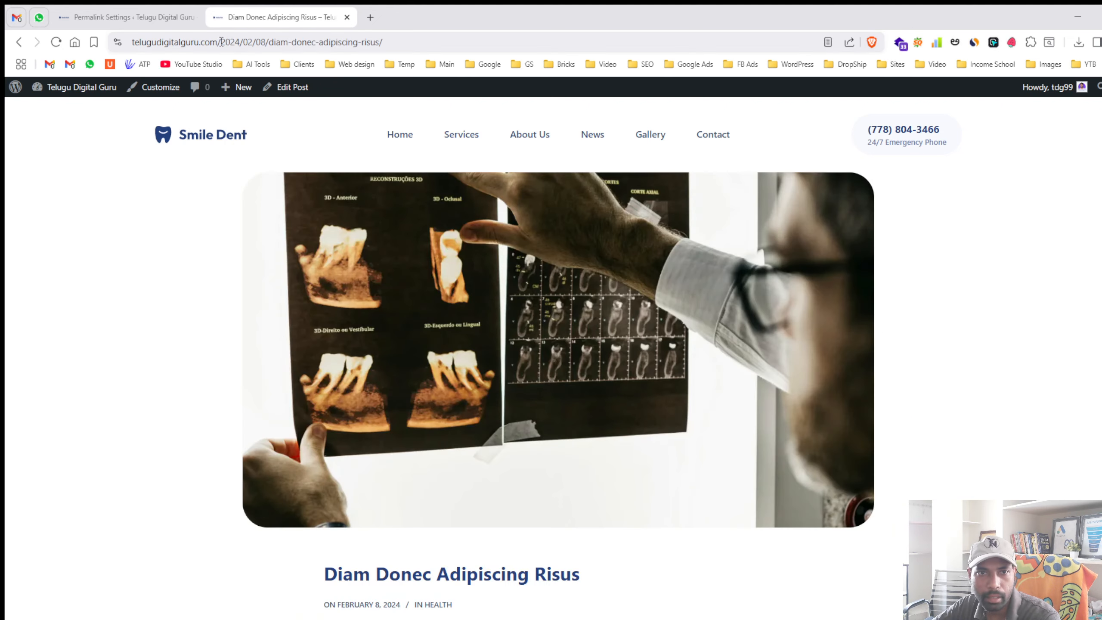
drag(216, 42, 264, 44)
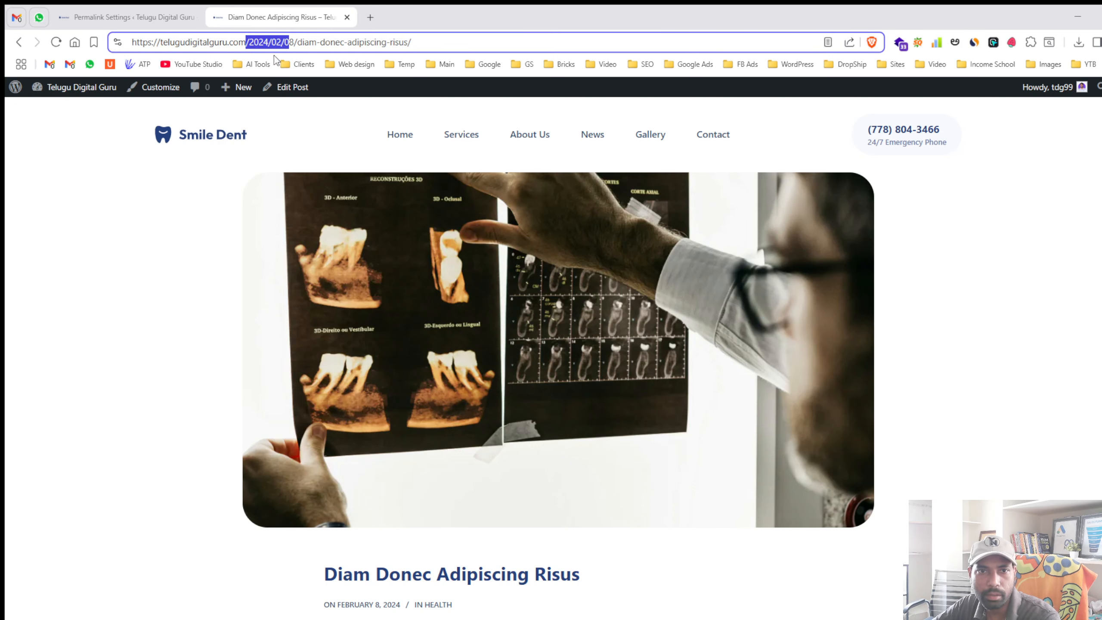
click(291, 43)
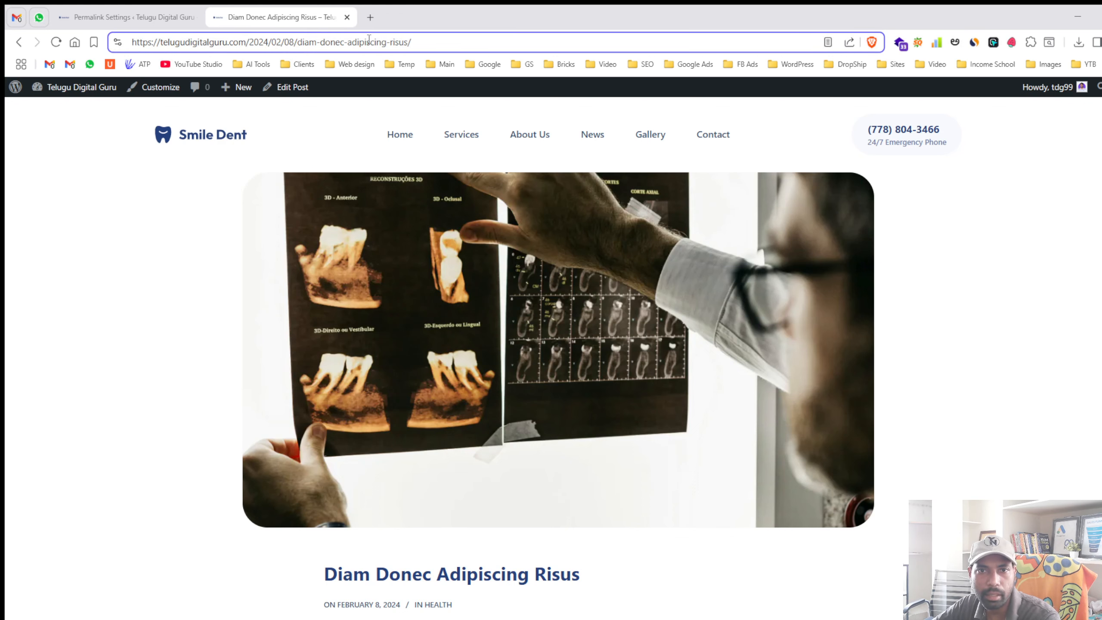
click(130, 13)
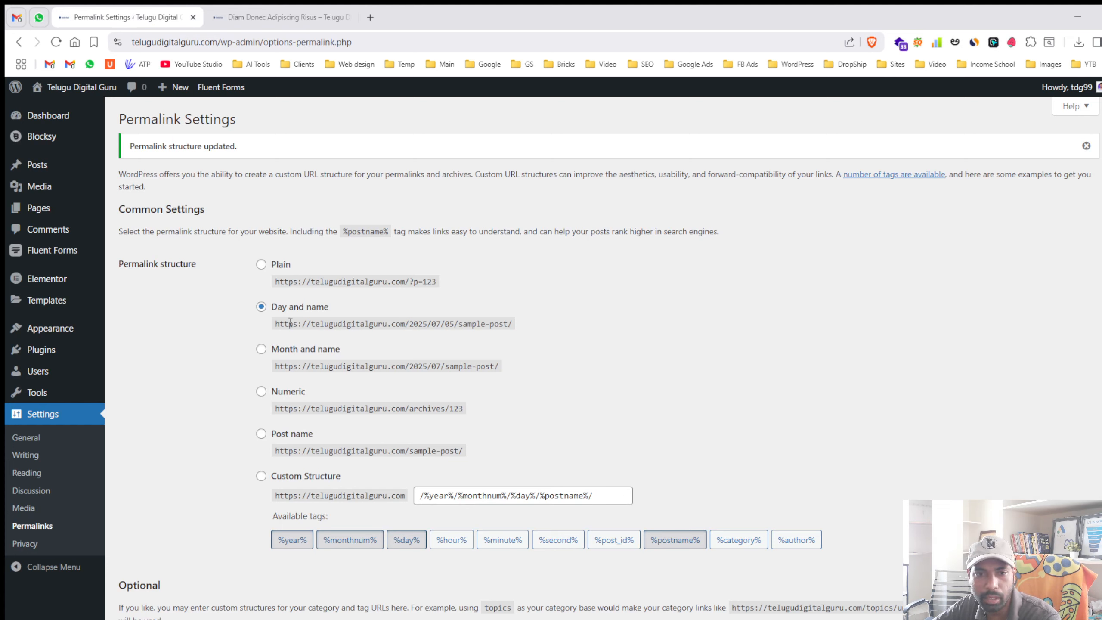
- Change the permalink structure to Post name and save it
click(288, 438)
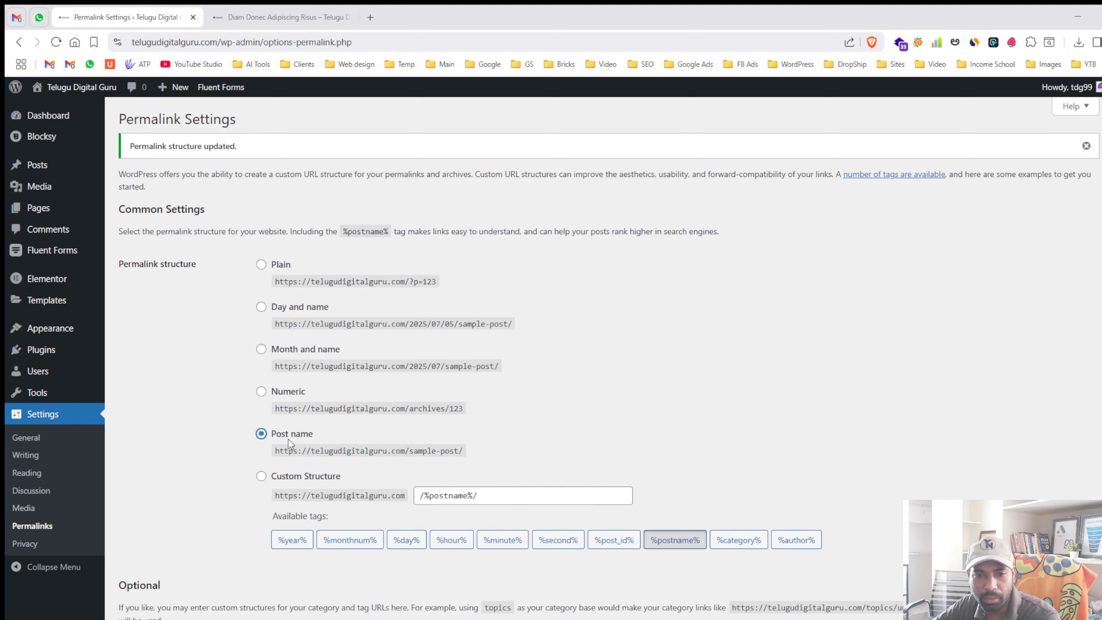
scroll(239, 435, down, 4)
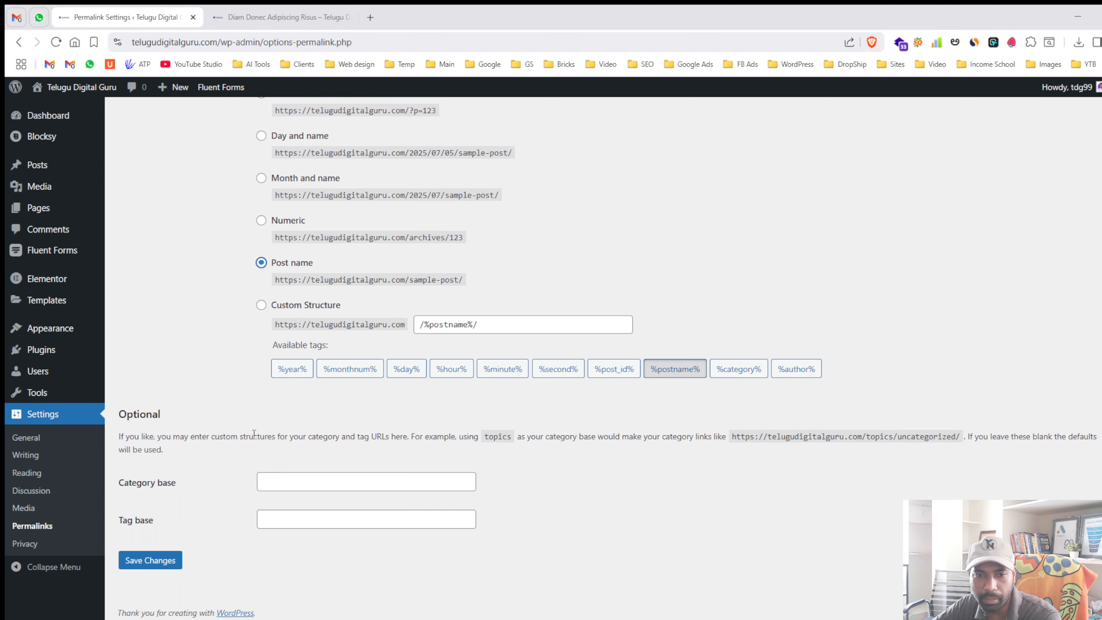
click(139, 562)
- From the home page and News, open the Sodales post to confirm its /sodales-eusem-integer-vitae-justo/ address
click(245, 18)
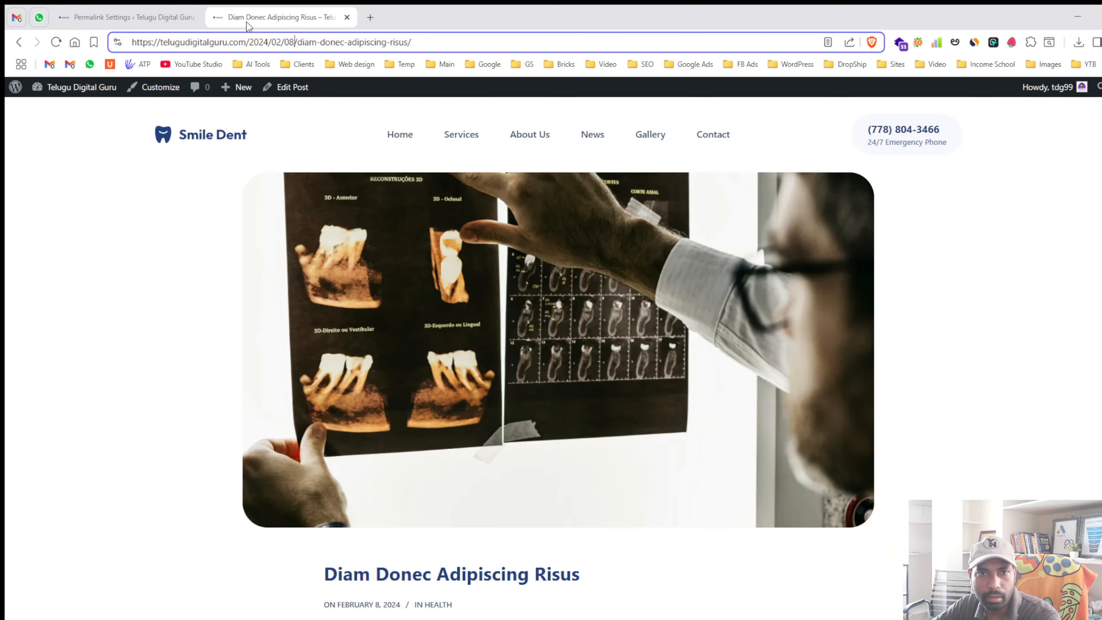
click(222, 133)
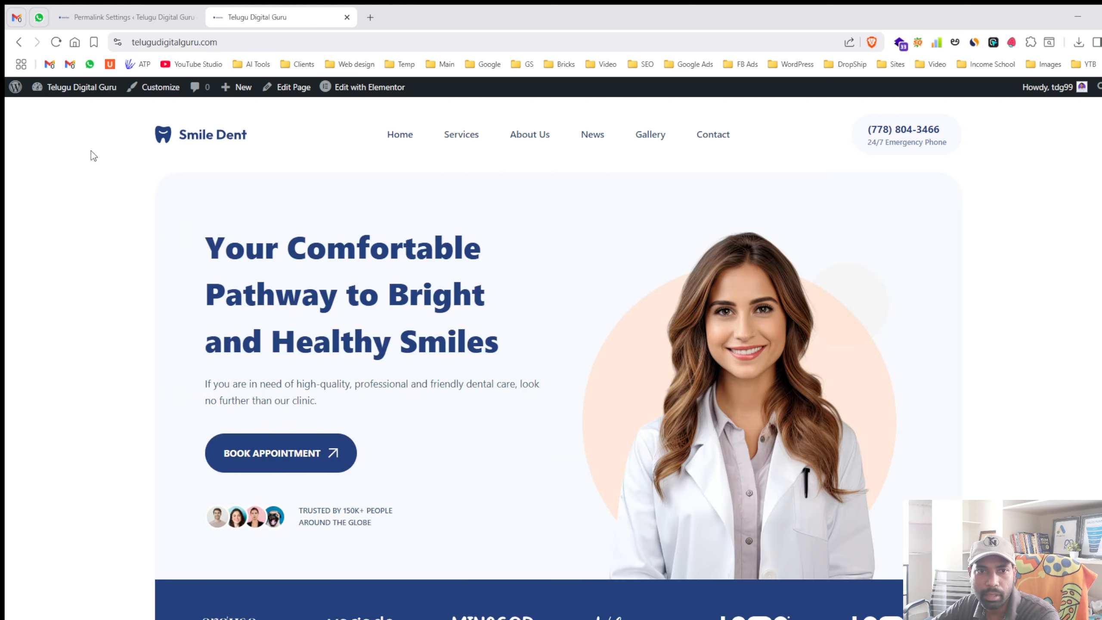
click(601, 138)
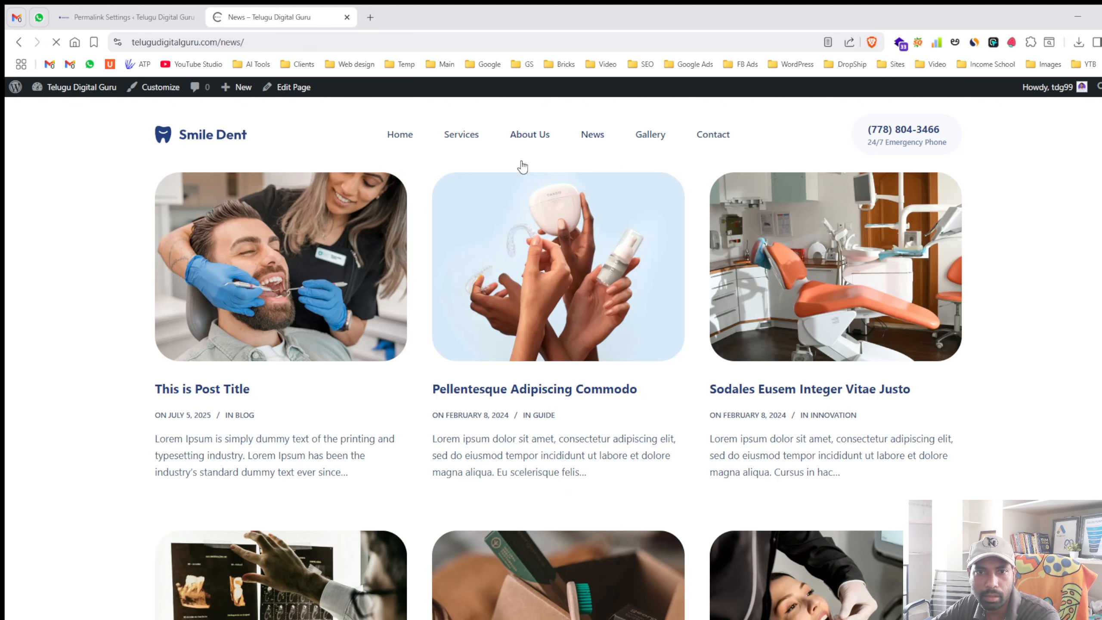
click(820, 289)
drag(217, 41, 457, 41)
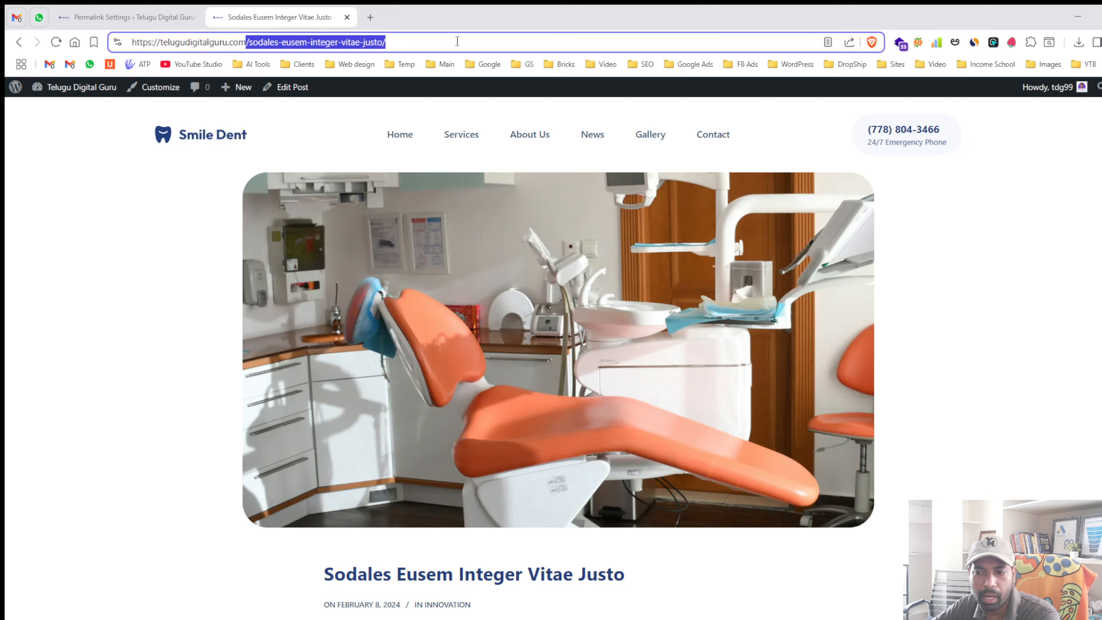
click(122, 9)
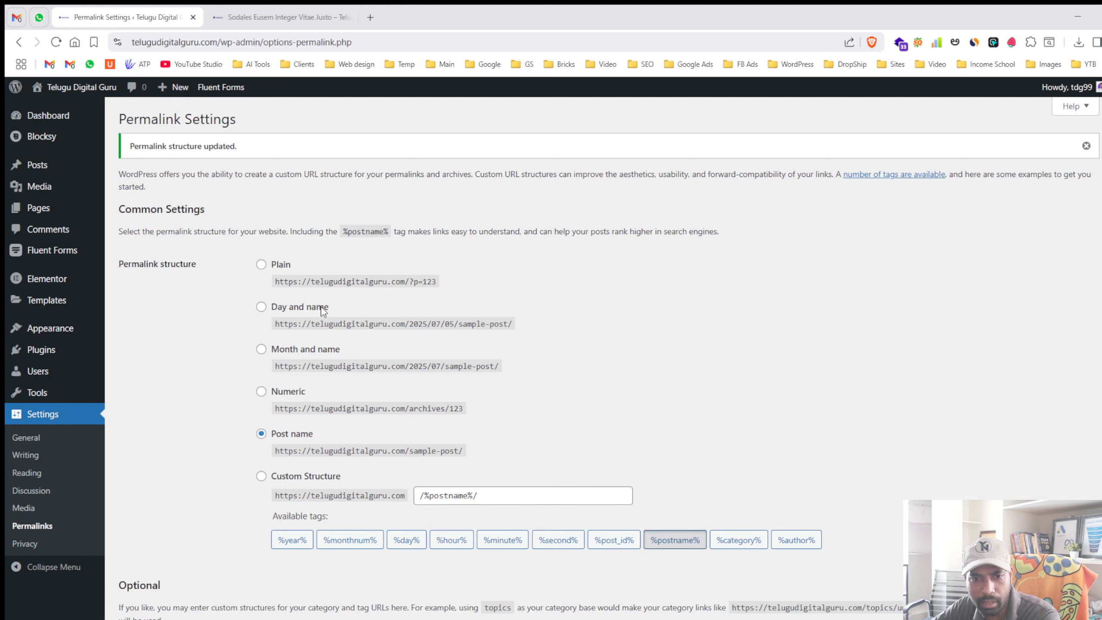
- Reselect Post name after toggling Plain, save the permalinks, and go to the Dashboard
click(262, 266)
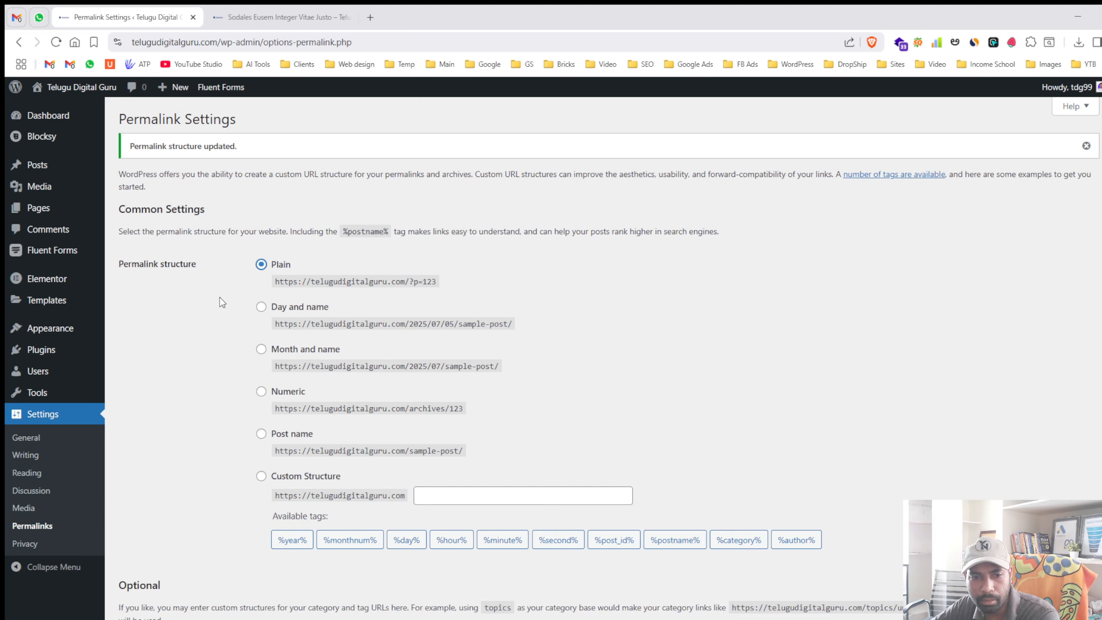
click(281, 434)
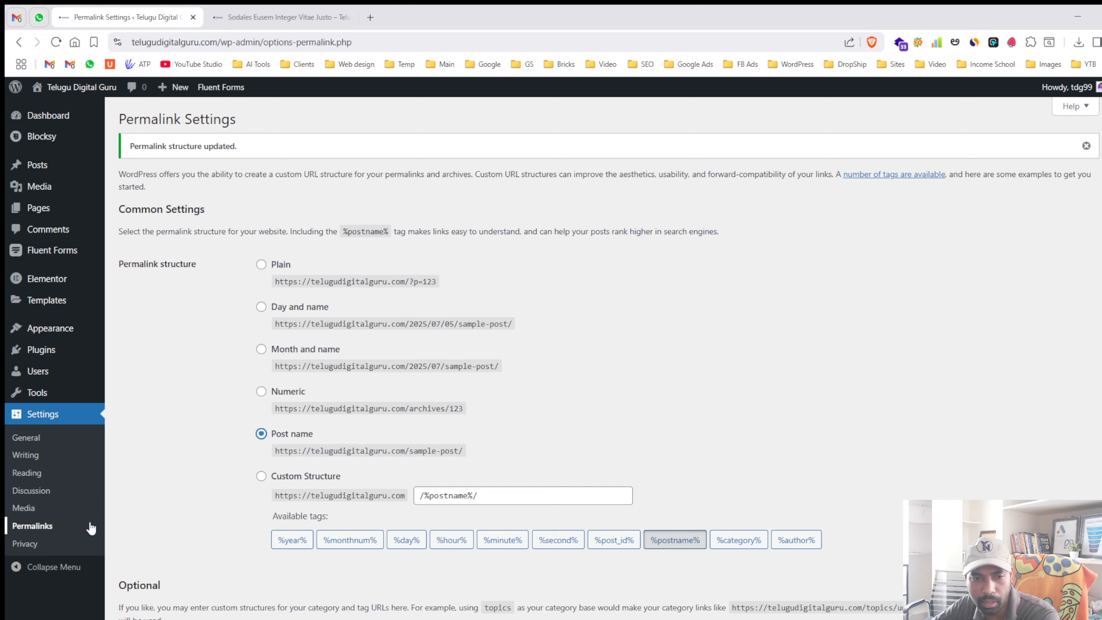
scroll(130, 511, down, 4)
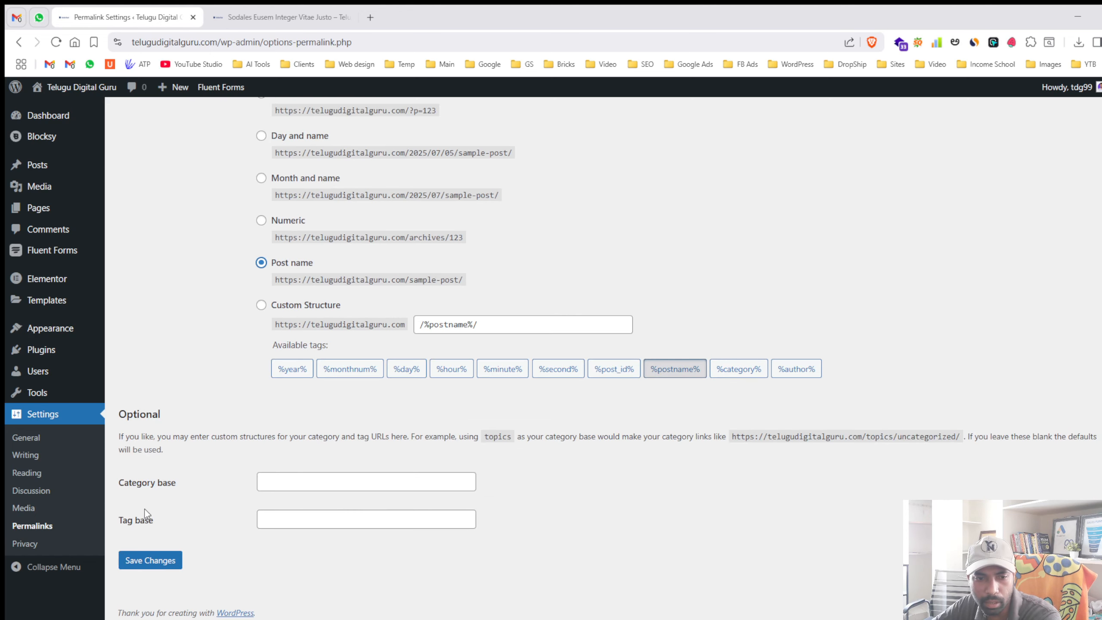
click(128, 554)
mouse_move(76, 107)
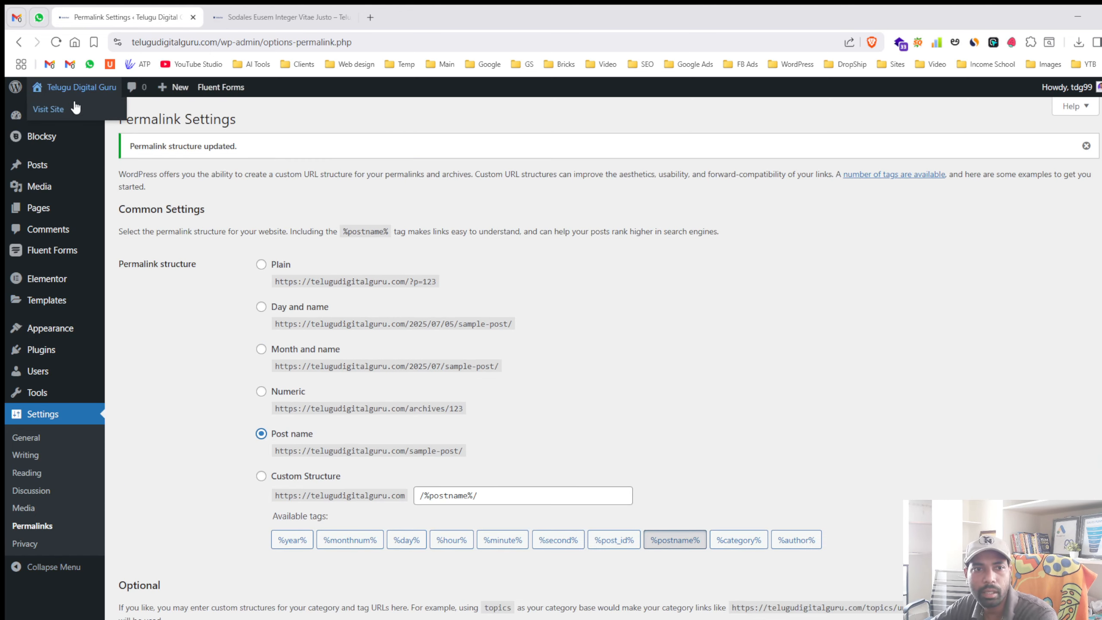
click(15, 118)
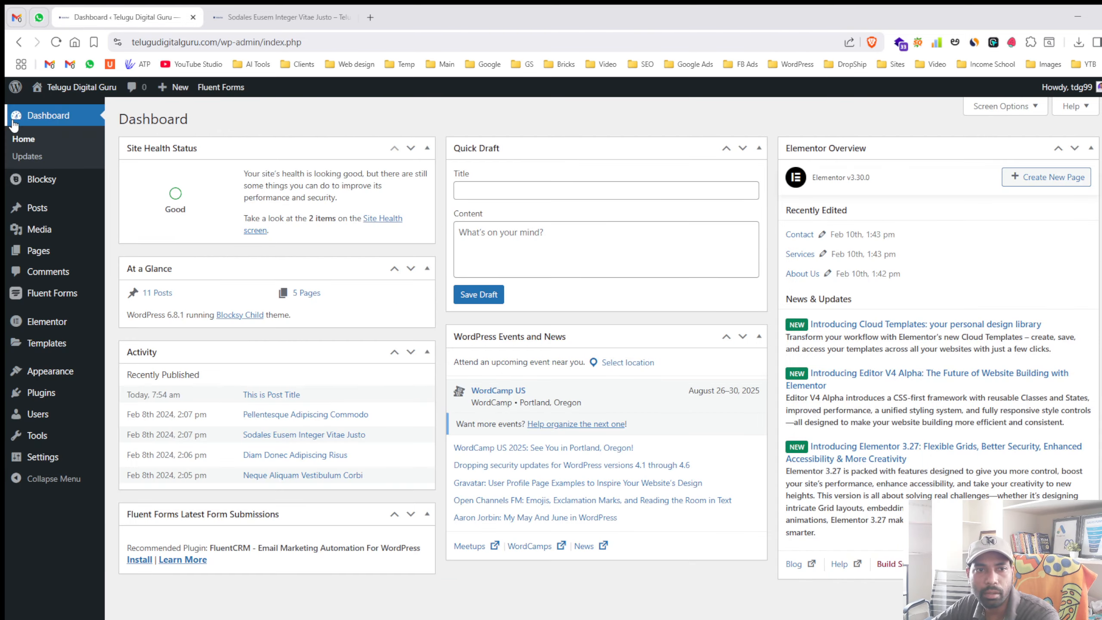